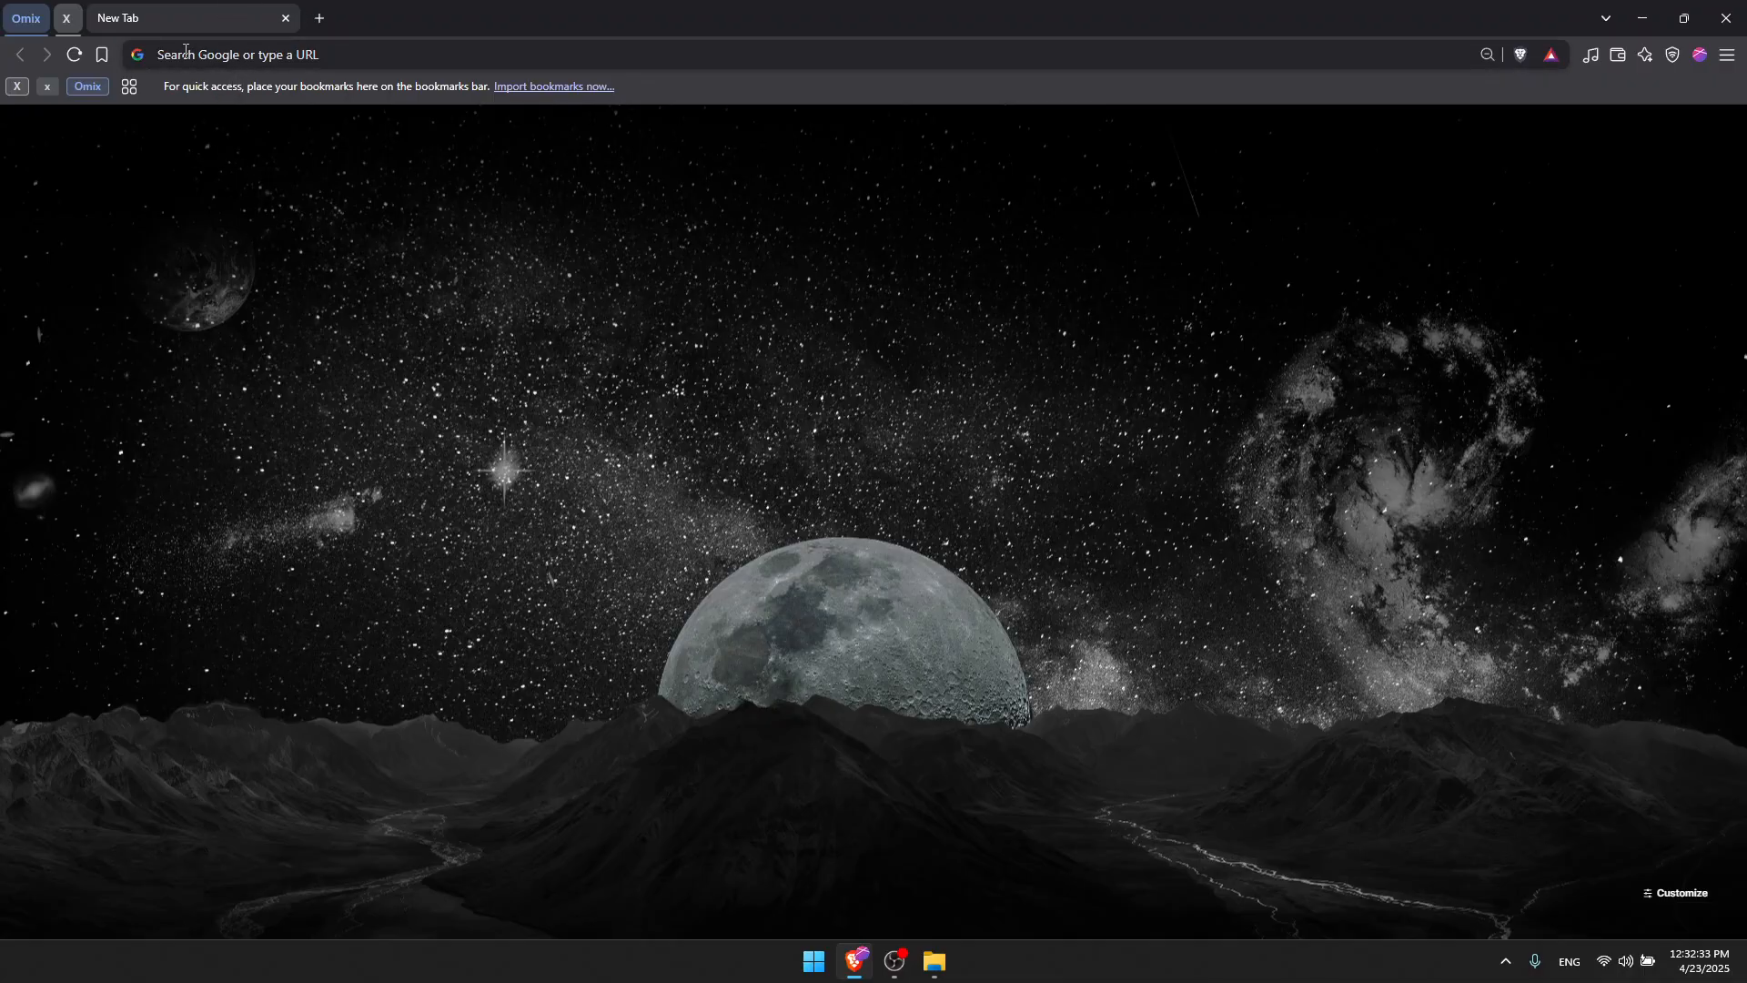
# Open the photopea.com website in the browser
pyautogui.click(186, 52)
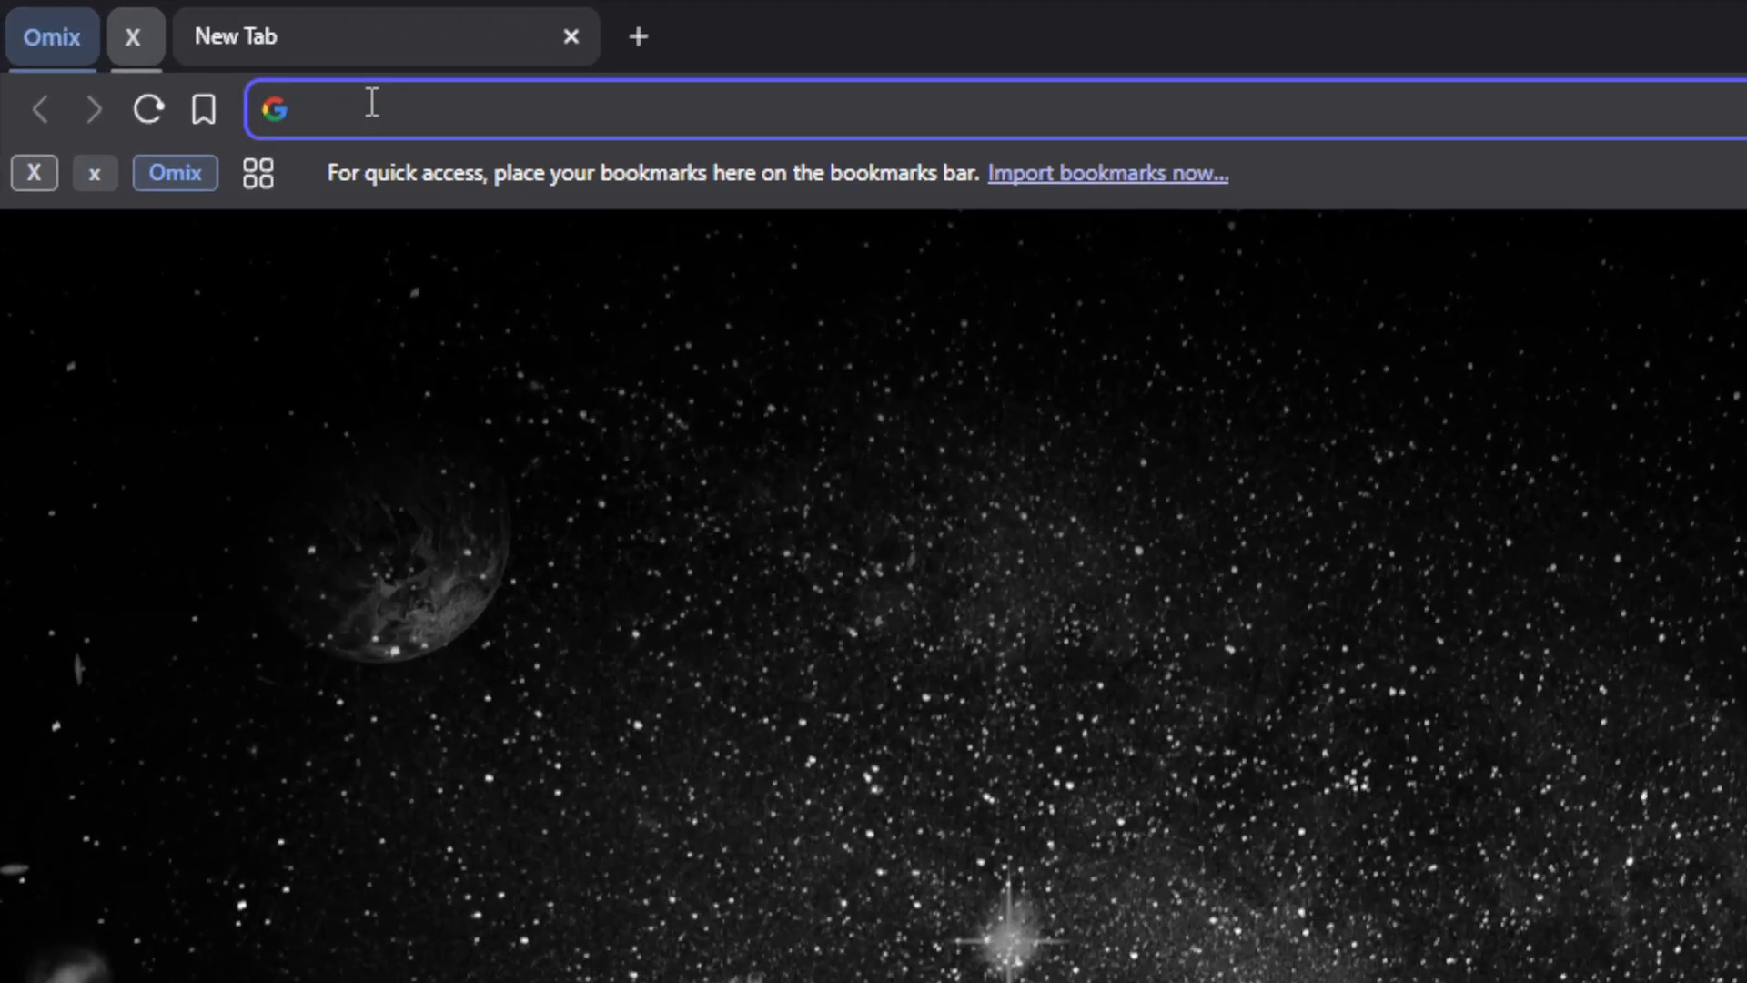
pyautogui.write('photopea.com')
pyautogui.press('Return')
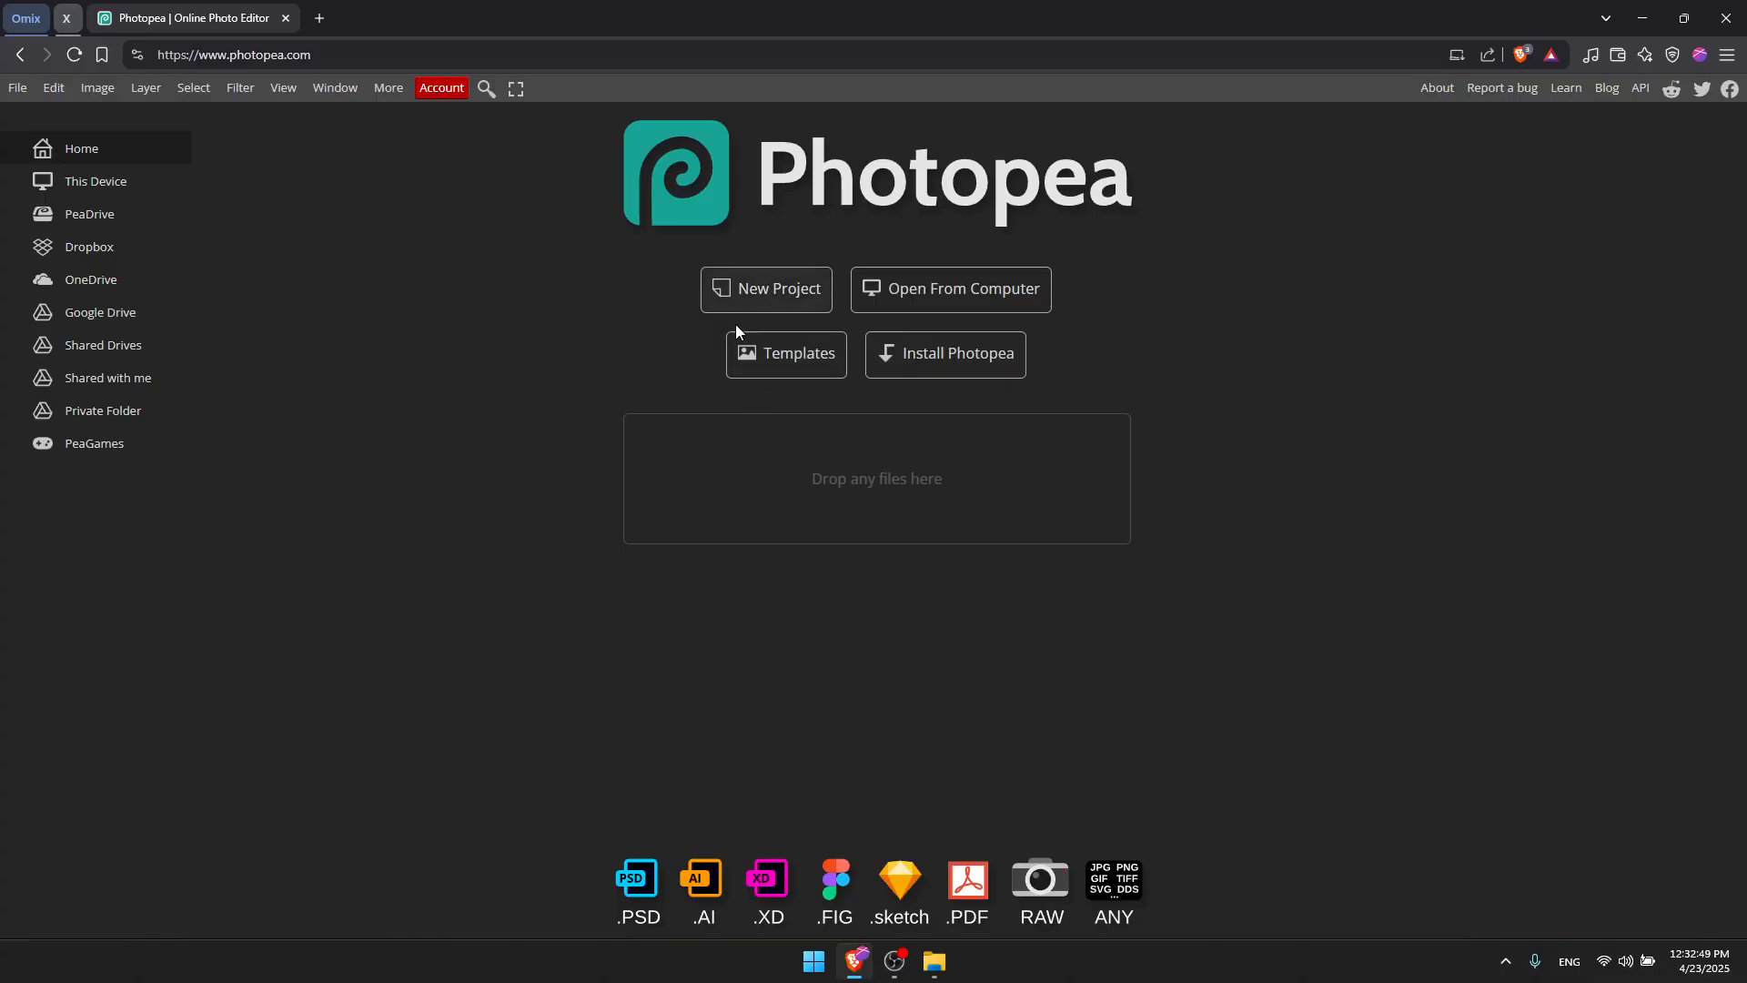
# Open the New Project dialog and look through its ready-made design templates
pyautogui.click(771, 304)
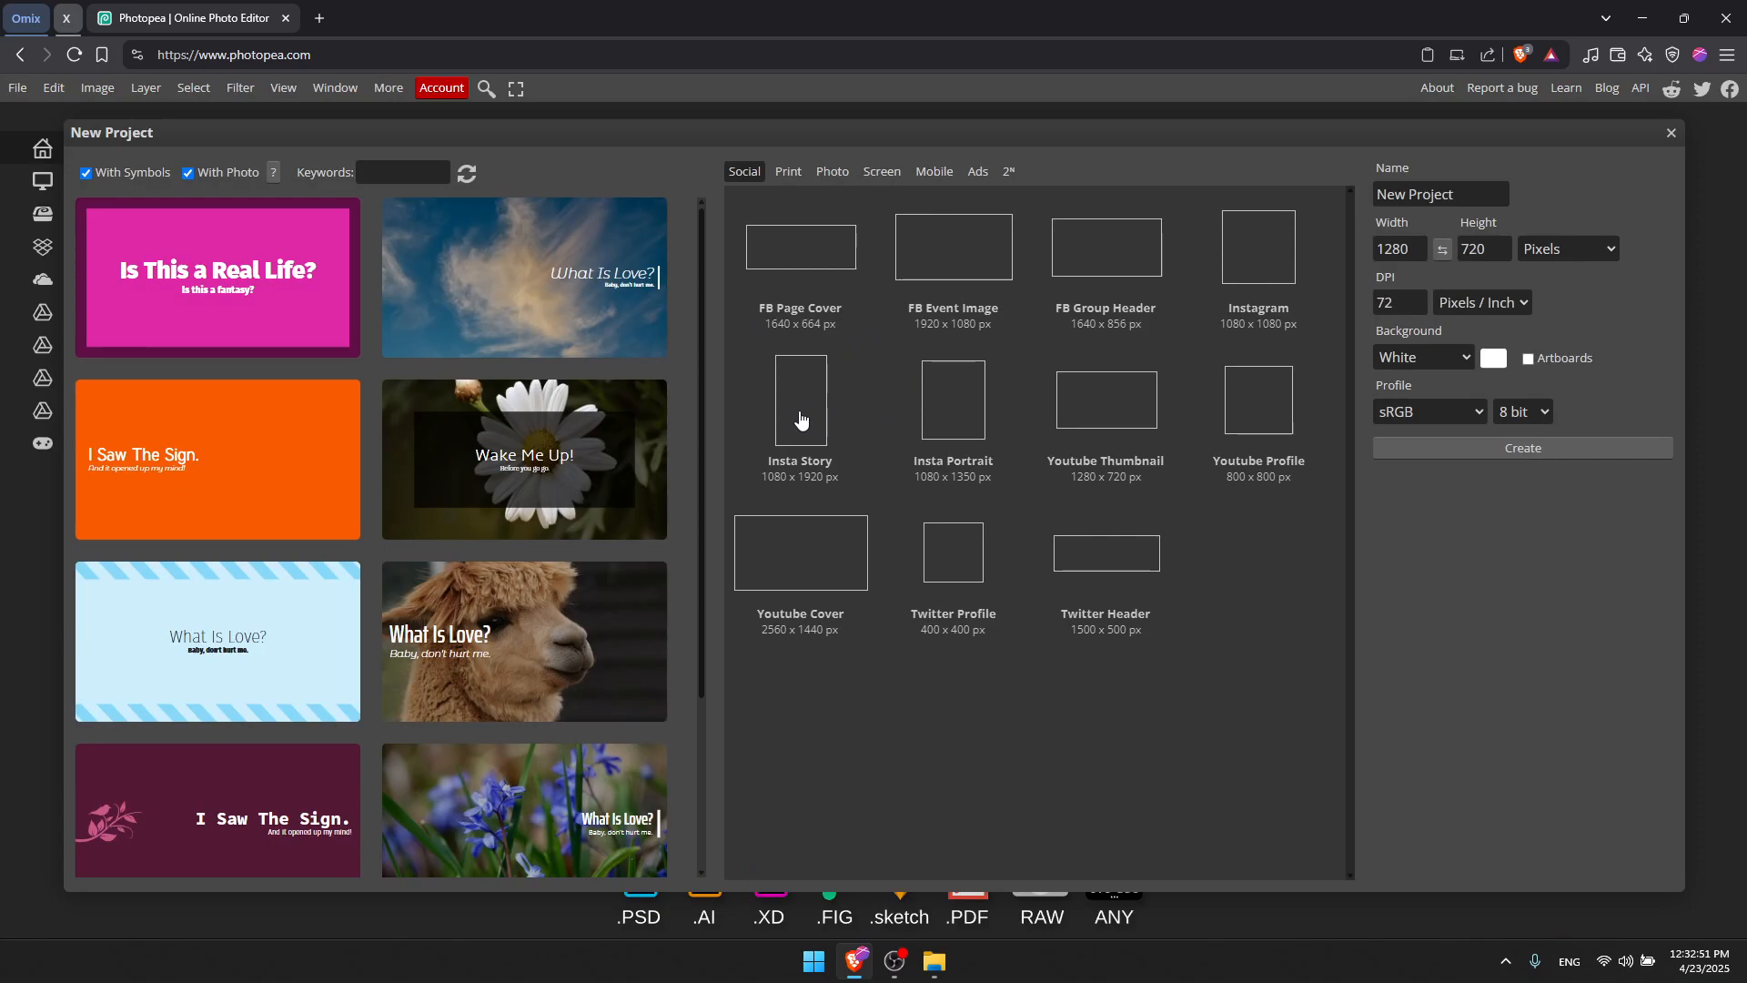
pyautogui.scroll(-3, 359, 355)
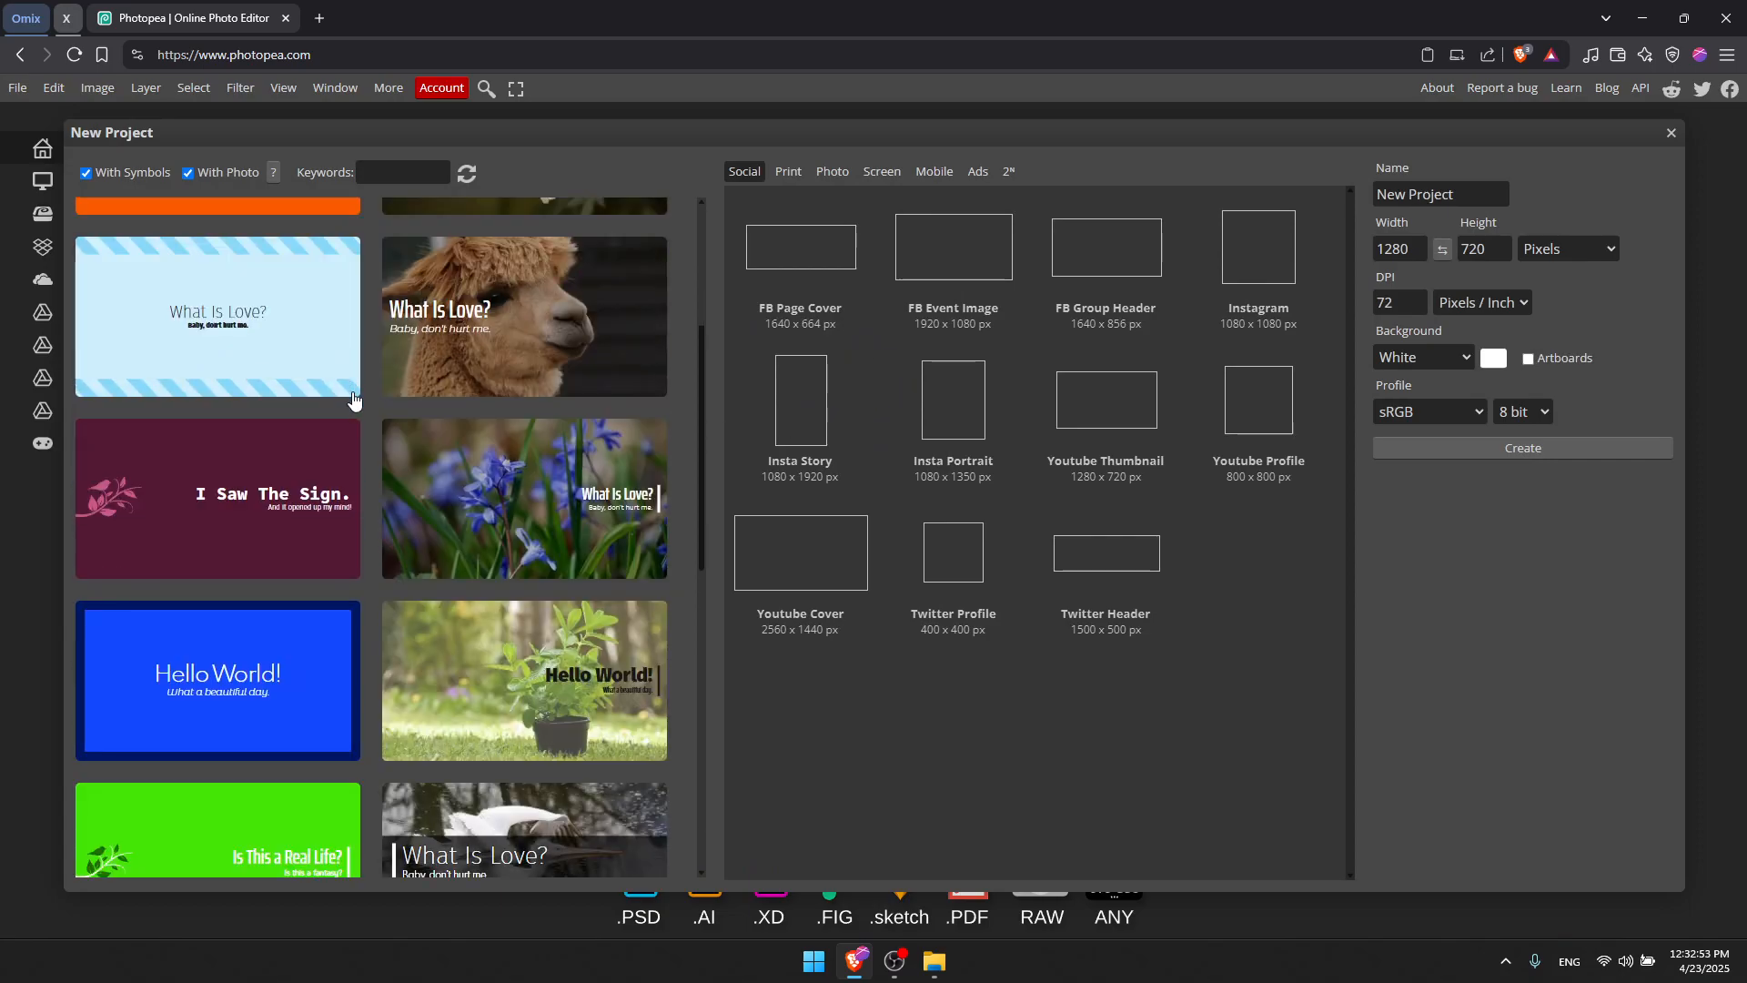
pyautogui.scroll(3, 355, 400)
pyautogui.scroll(-5, 357, 402)
pyautogui.scroll(5, 358, 405)
pyautogui.scroll(-3, 360, 409)
pyautogui.scroll(3, 360, 412)
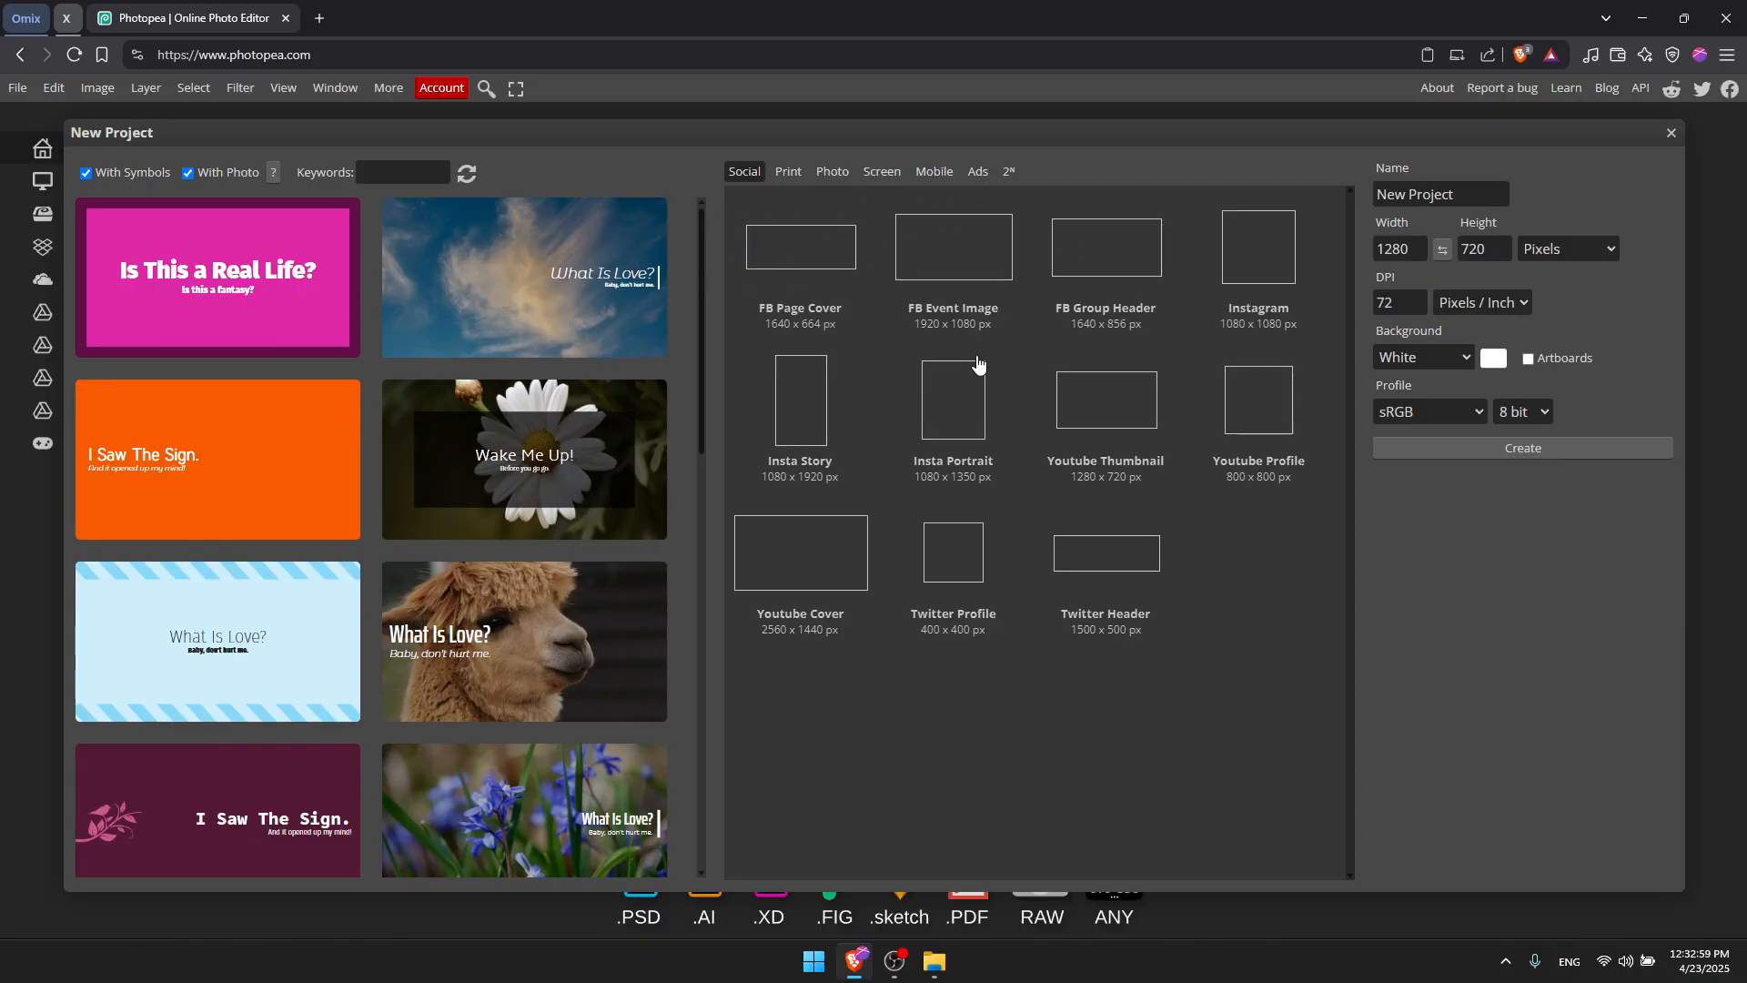
# Review the Print, Photo, Screen, Mobile and Ads size presets for a new project, and close the dialog without creating one
pyautogui.click(788, 173)
pyautogui.click(833, 177)
pyautogui.click(886, 177)
pyautogui.click(952, 174)
pyautogui.click(978, 173)
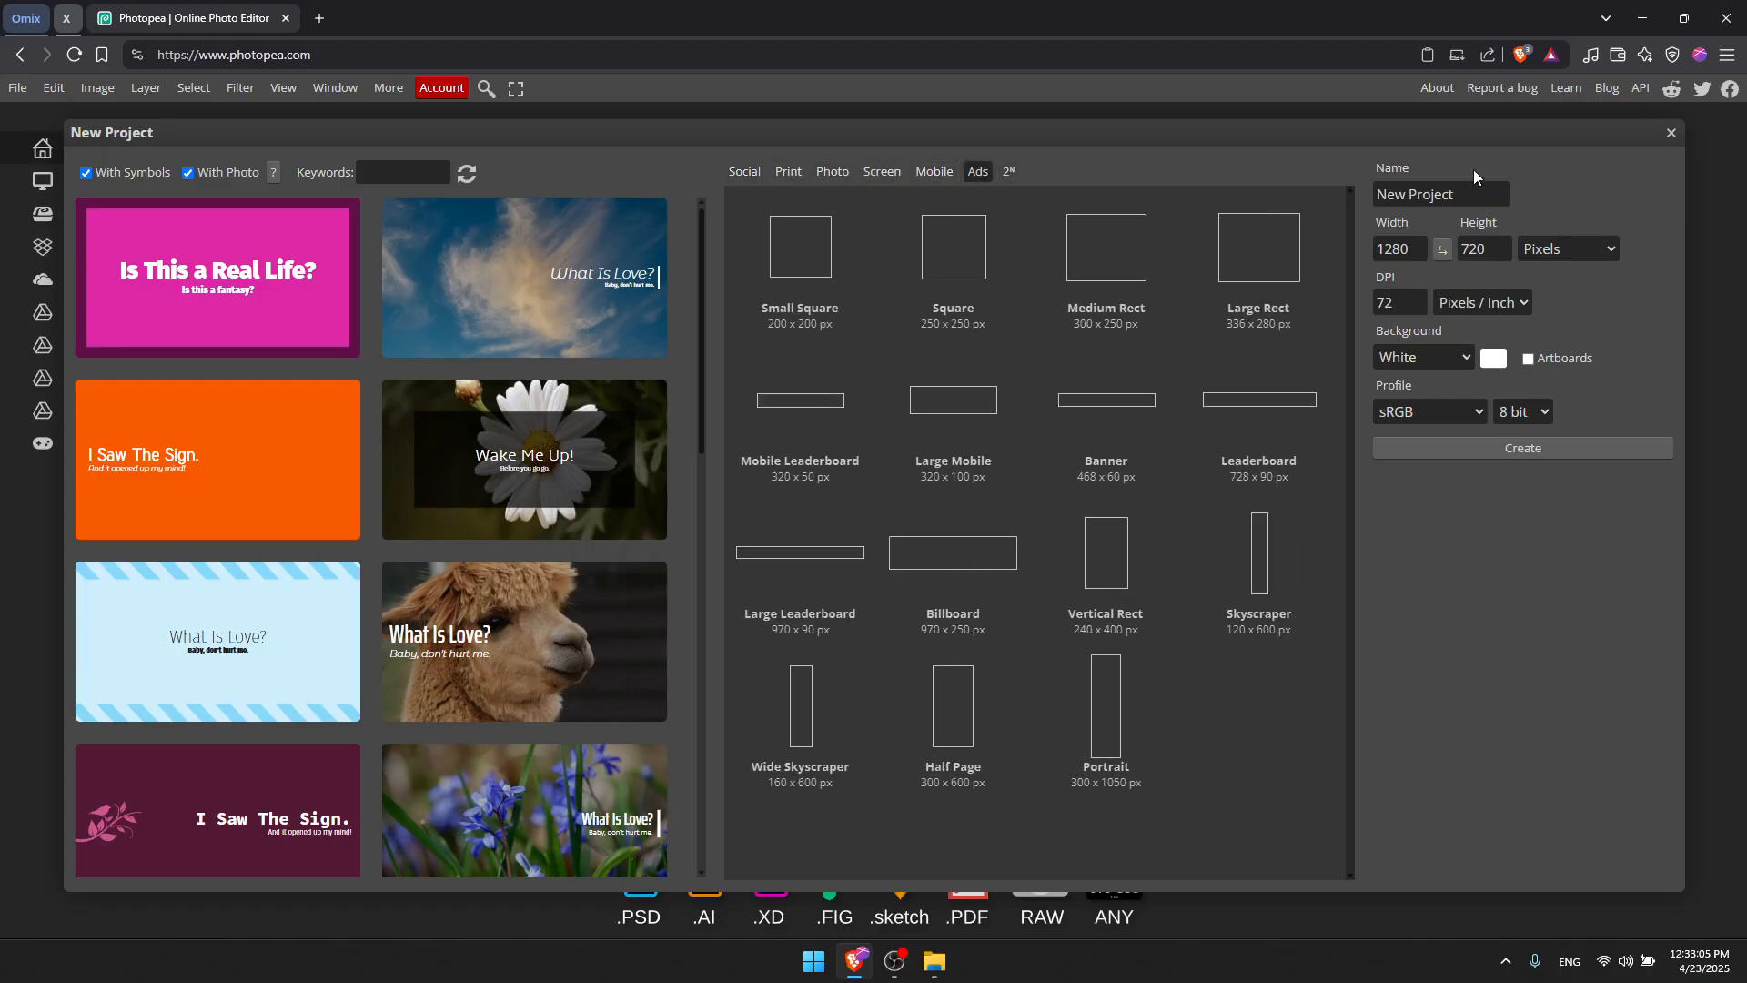
pyautogui.click(1672, 134)
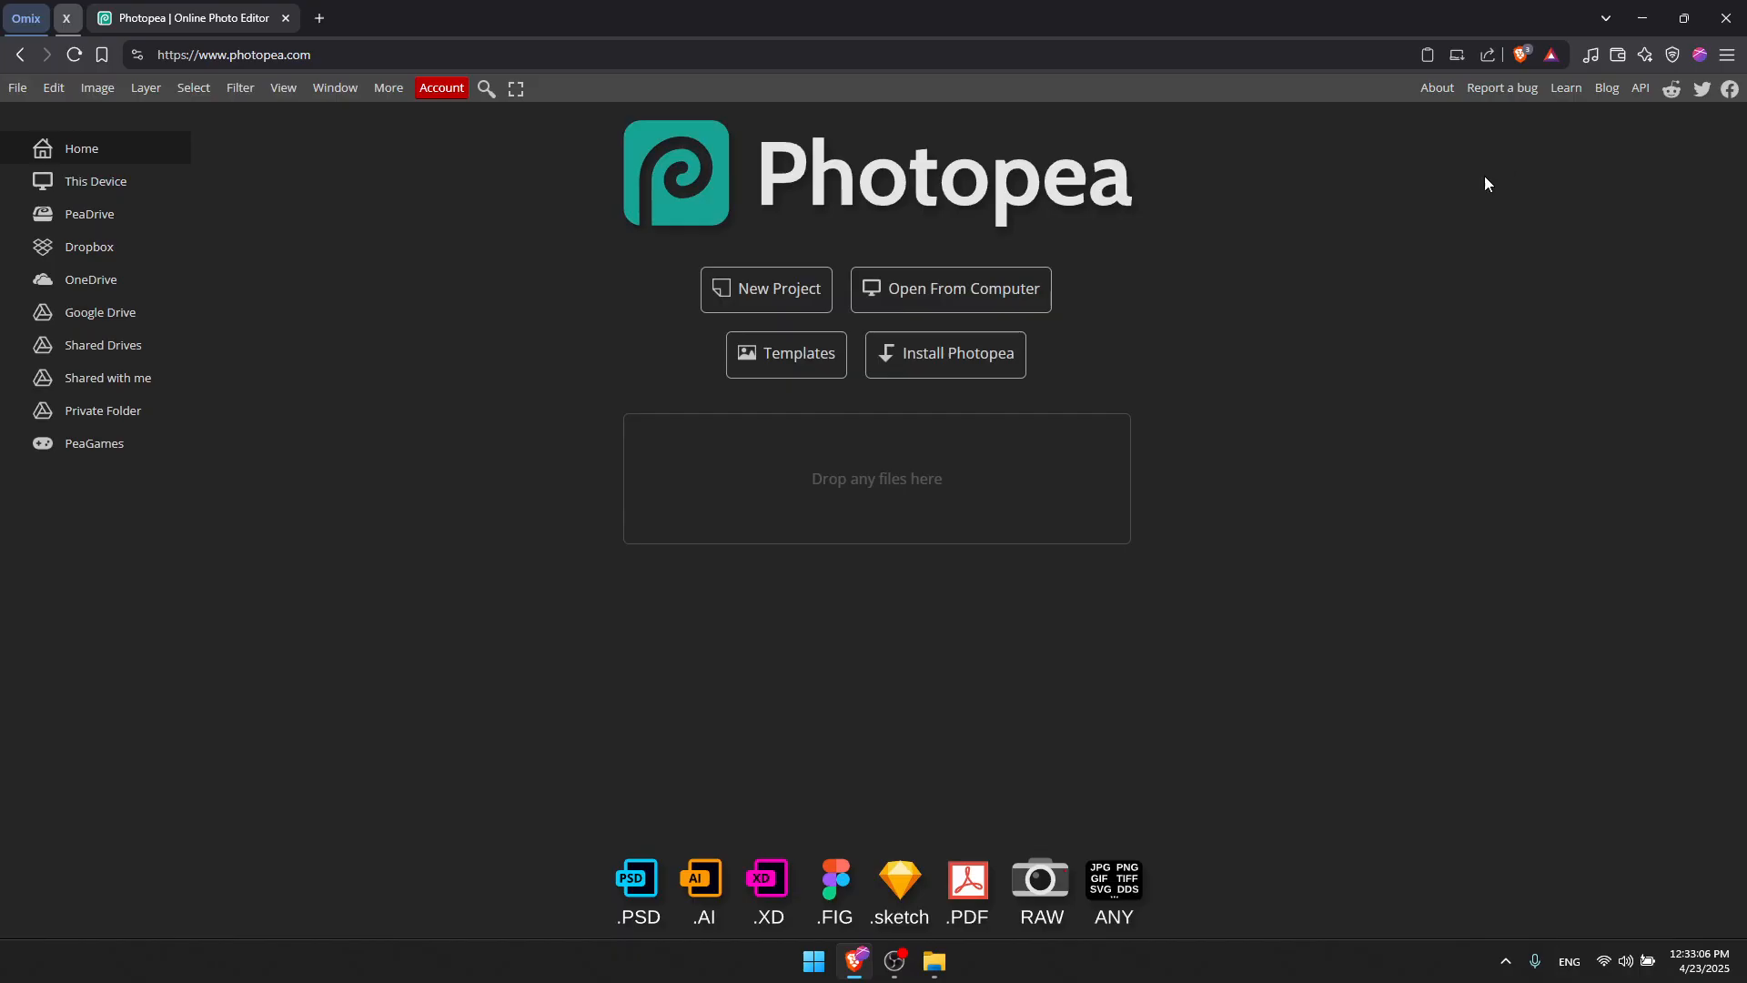
# View the file chooser for opening an image from the computer and dismiss it
pyautogui.click(979, 291)
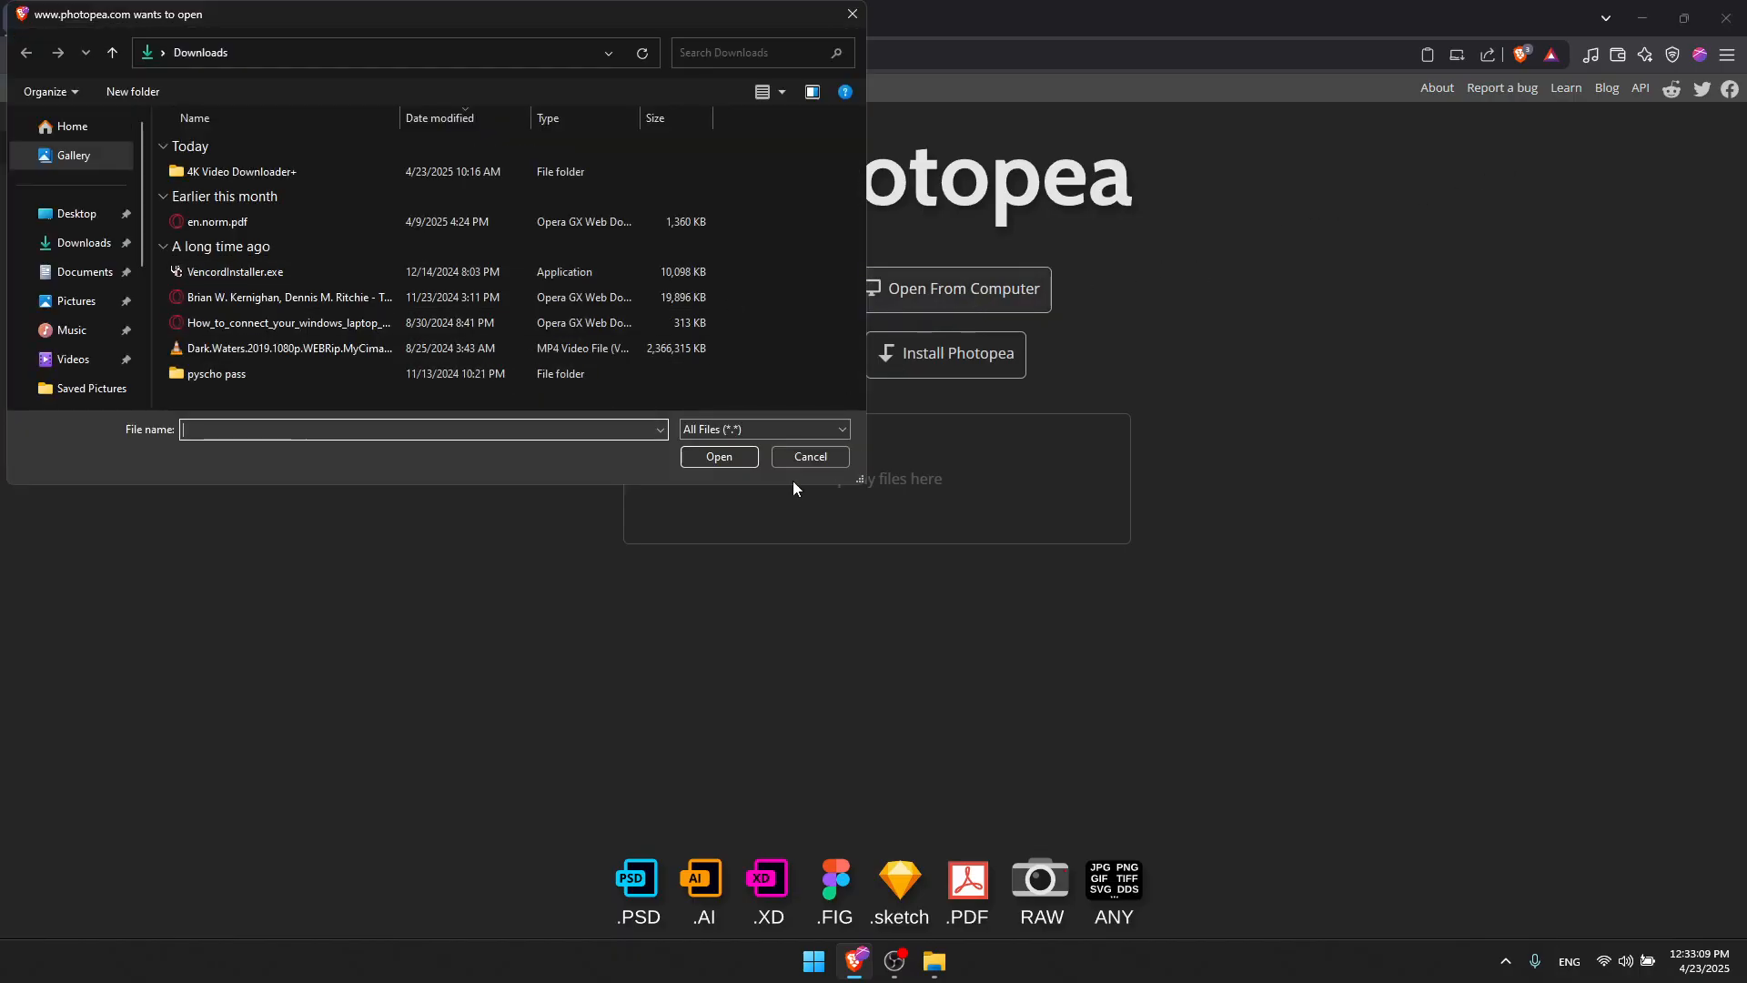
pyautogui.click(853, 15)
# Browse the template gallery, including the Mobile & Web mockups category, and return to the home screen
pyautogui.click(830, 355)
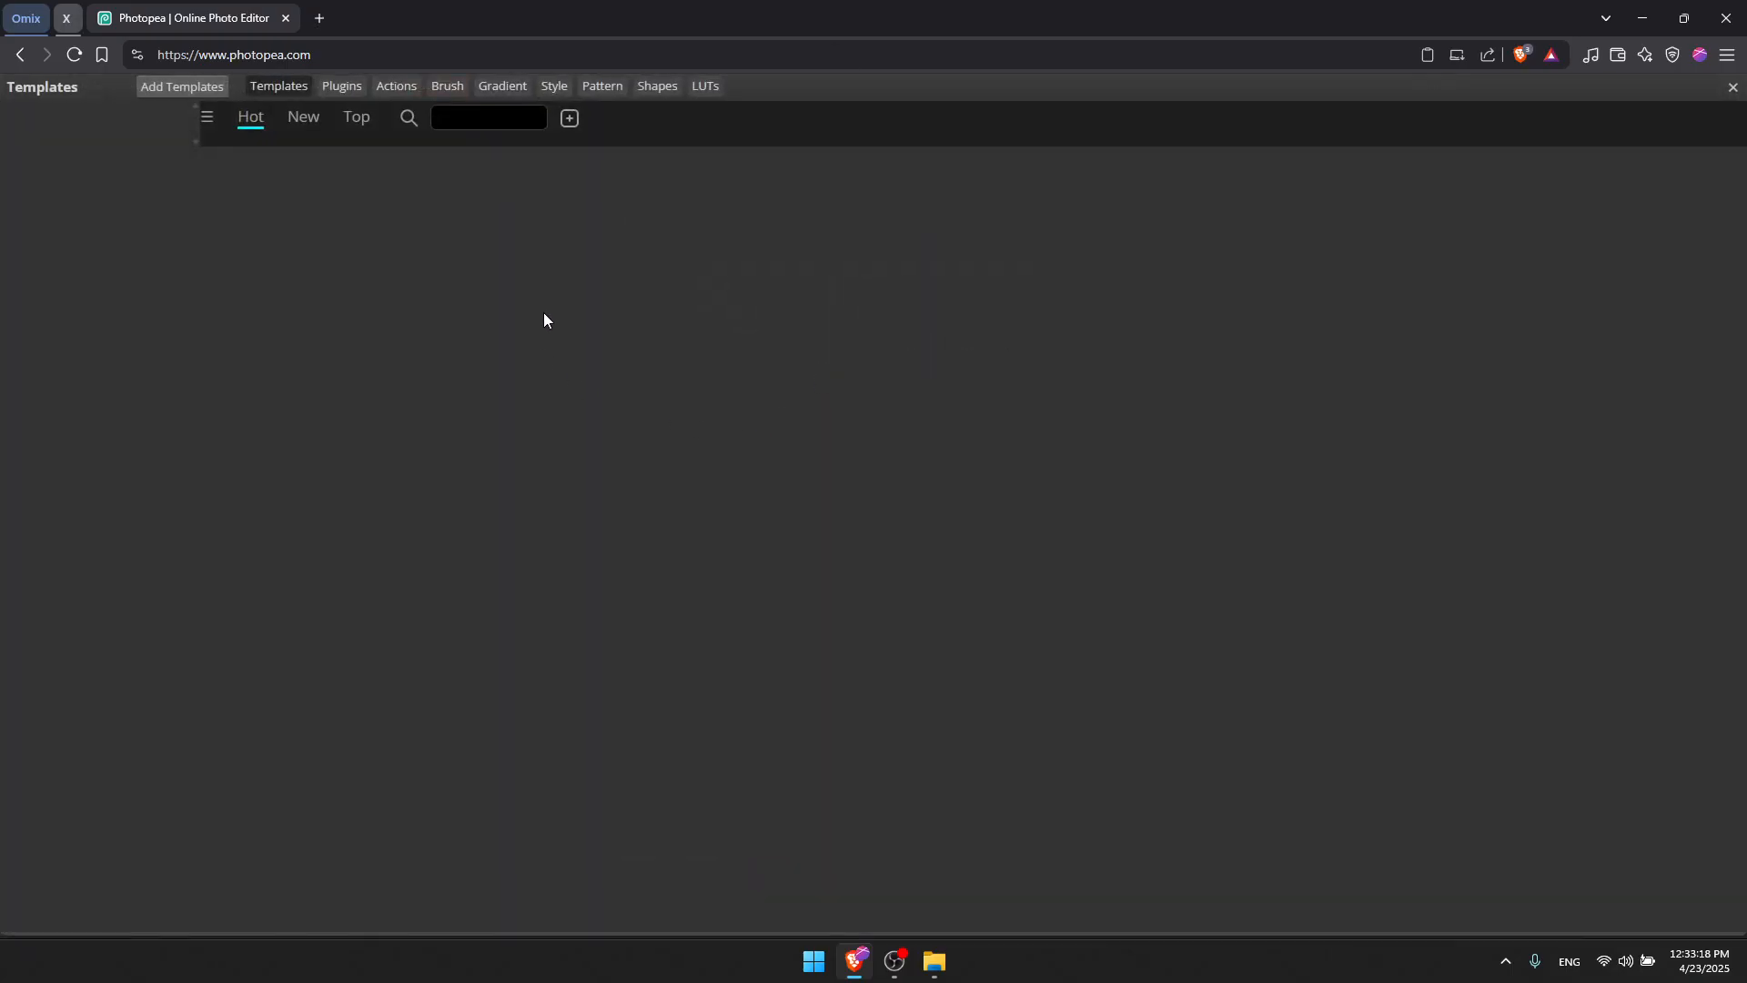
pyautogui.scroll(-10, 809, 400)
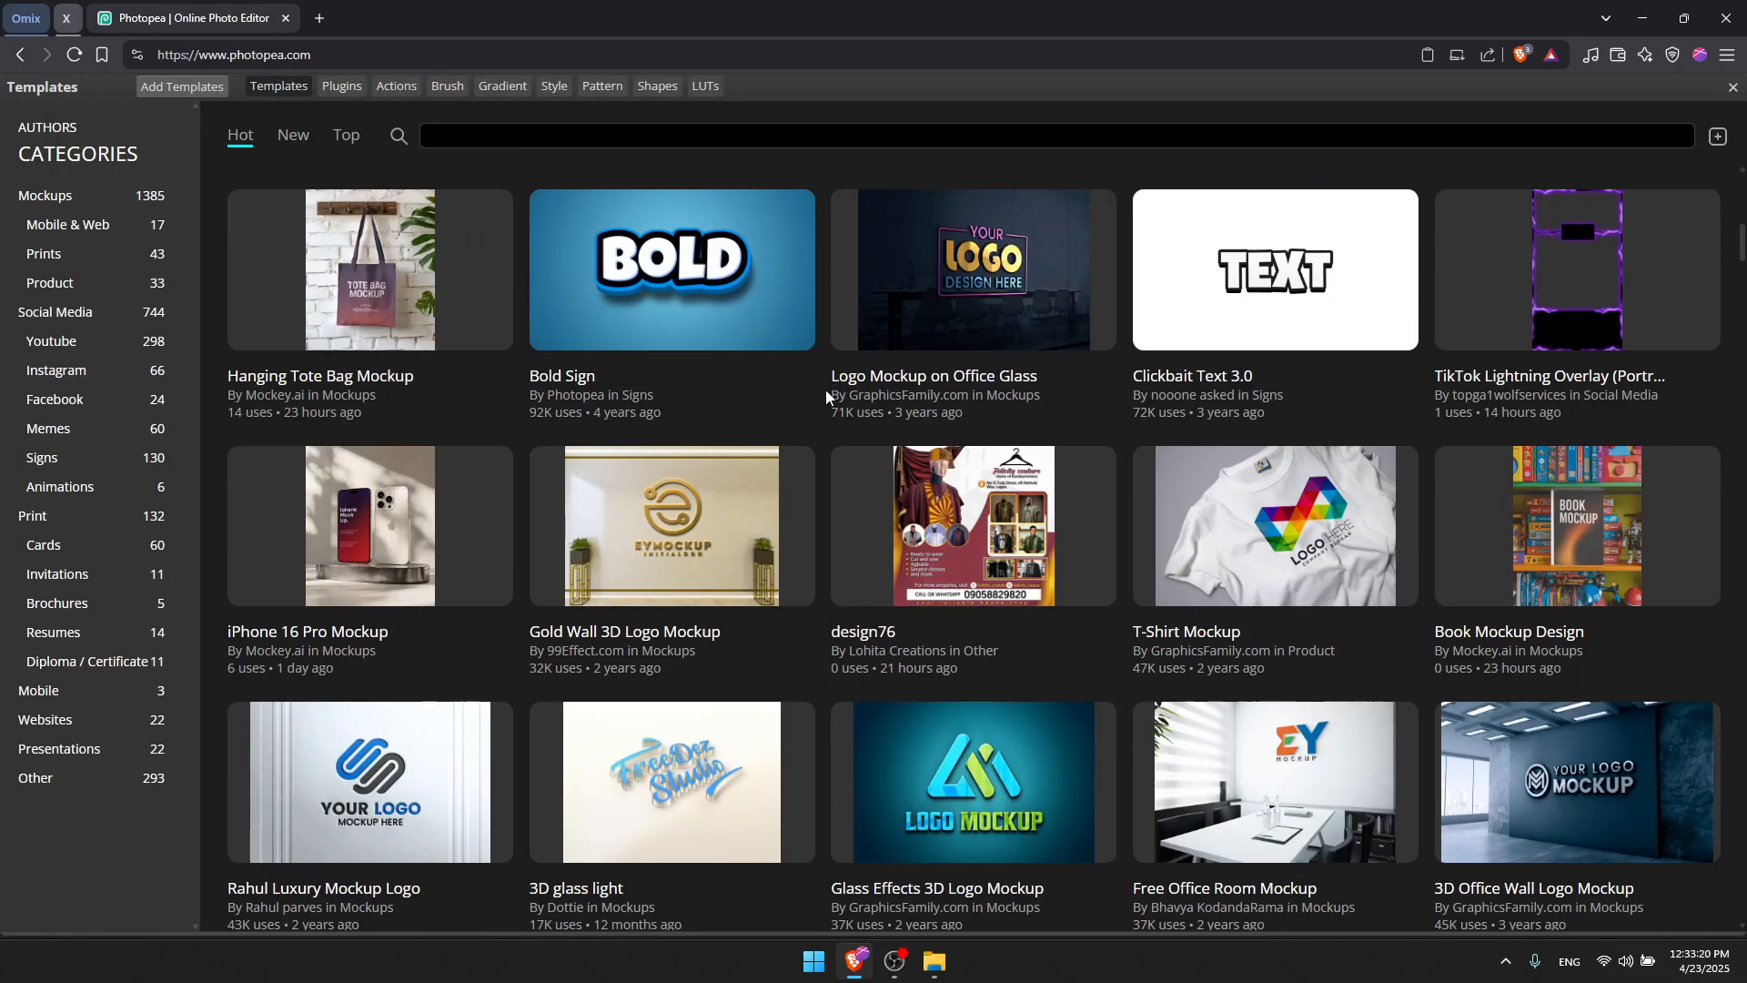
pyautogui.scroll(8, 826, 390)
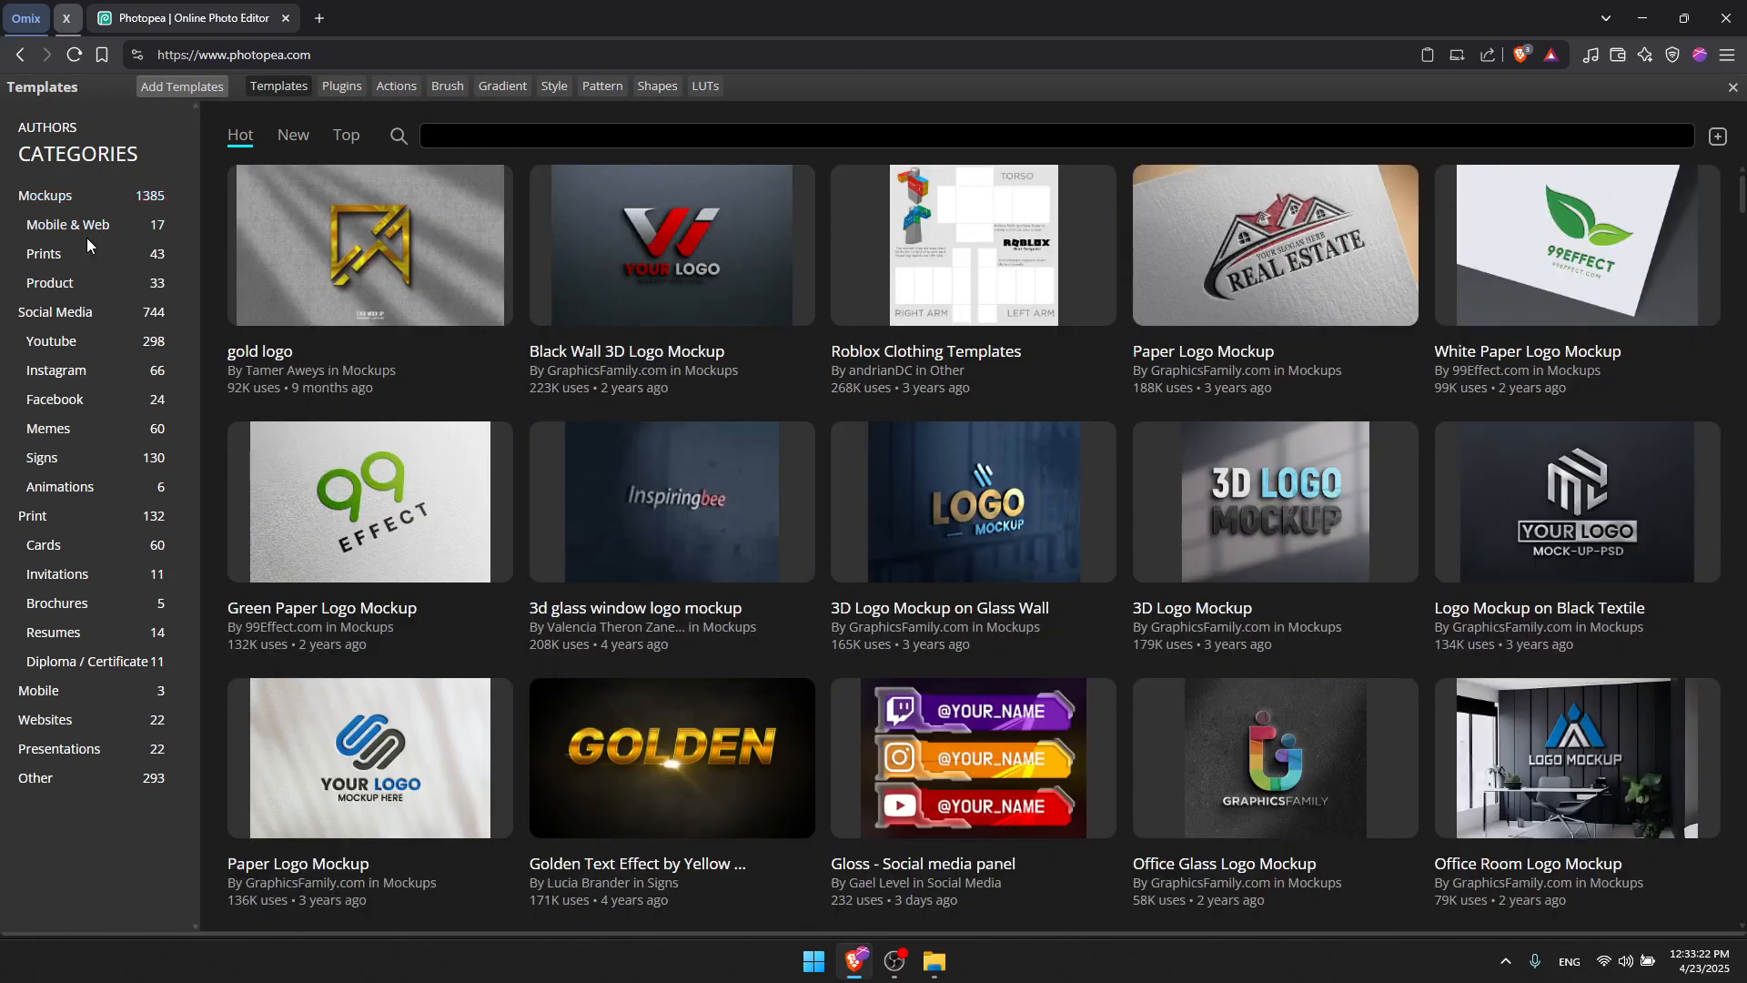
pyautogui.click(76, 228)
pyautogui.scroll(-3, 782, 373)
pyautogui.scroll(3, 783, 373)
pyautogui.click(1733, 89)
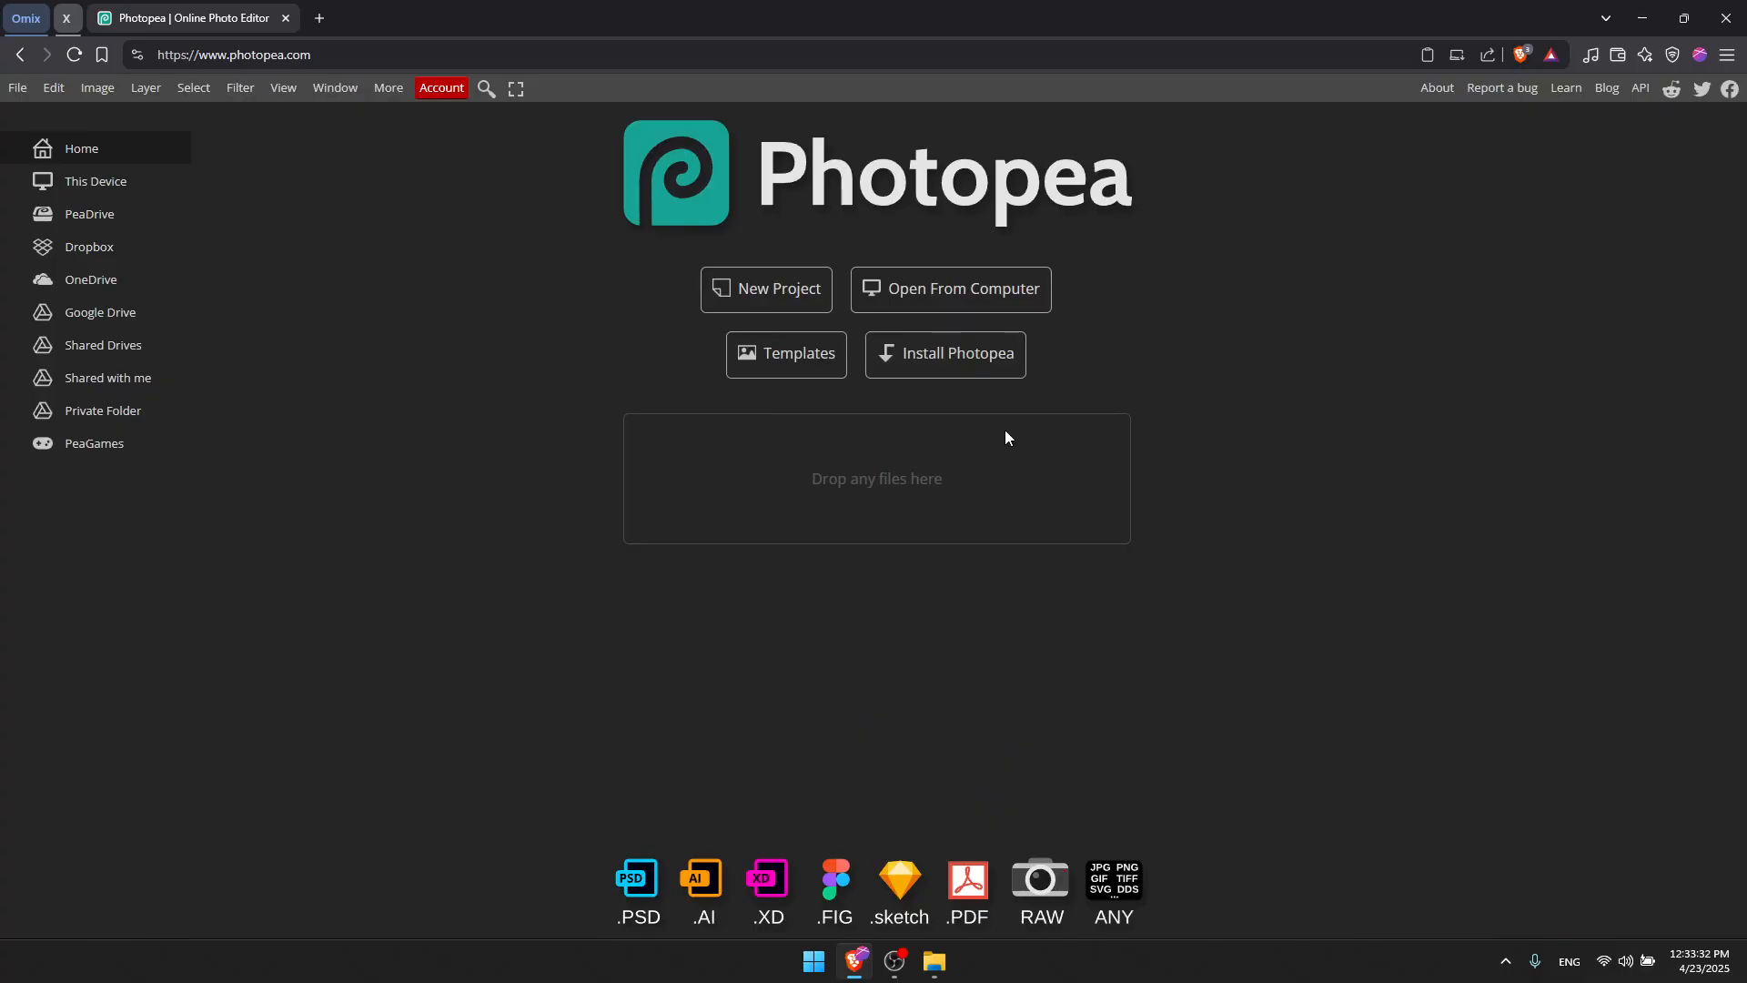
# Check the Install Photopea option and dismiss its prompt
pyautogui.click(977, 361)
pyautogui.click(1023, 196)
# Find the Clickbait Text 3.0 template in the template gallery and open it as a project
pyautogui.click(822, 362)
pyautogui.scroll(-4, 865, 402)
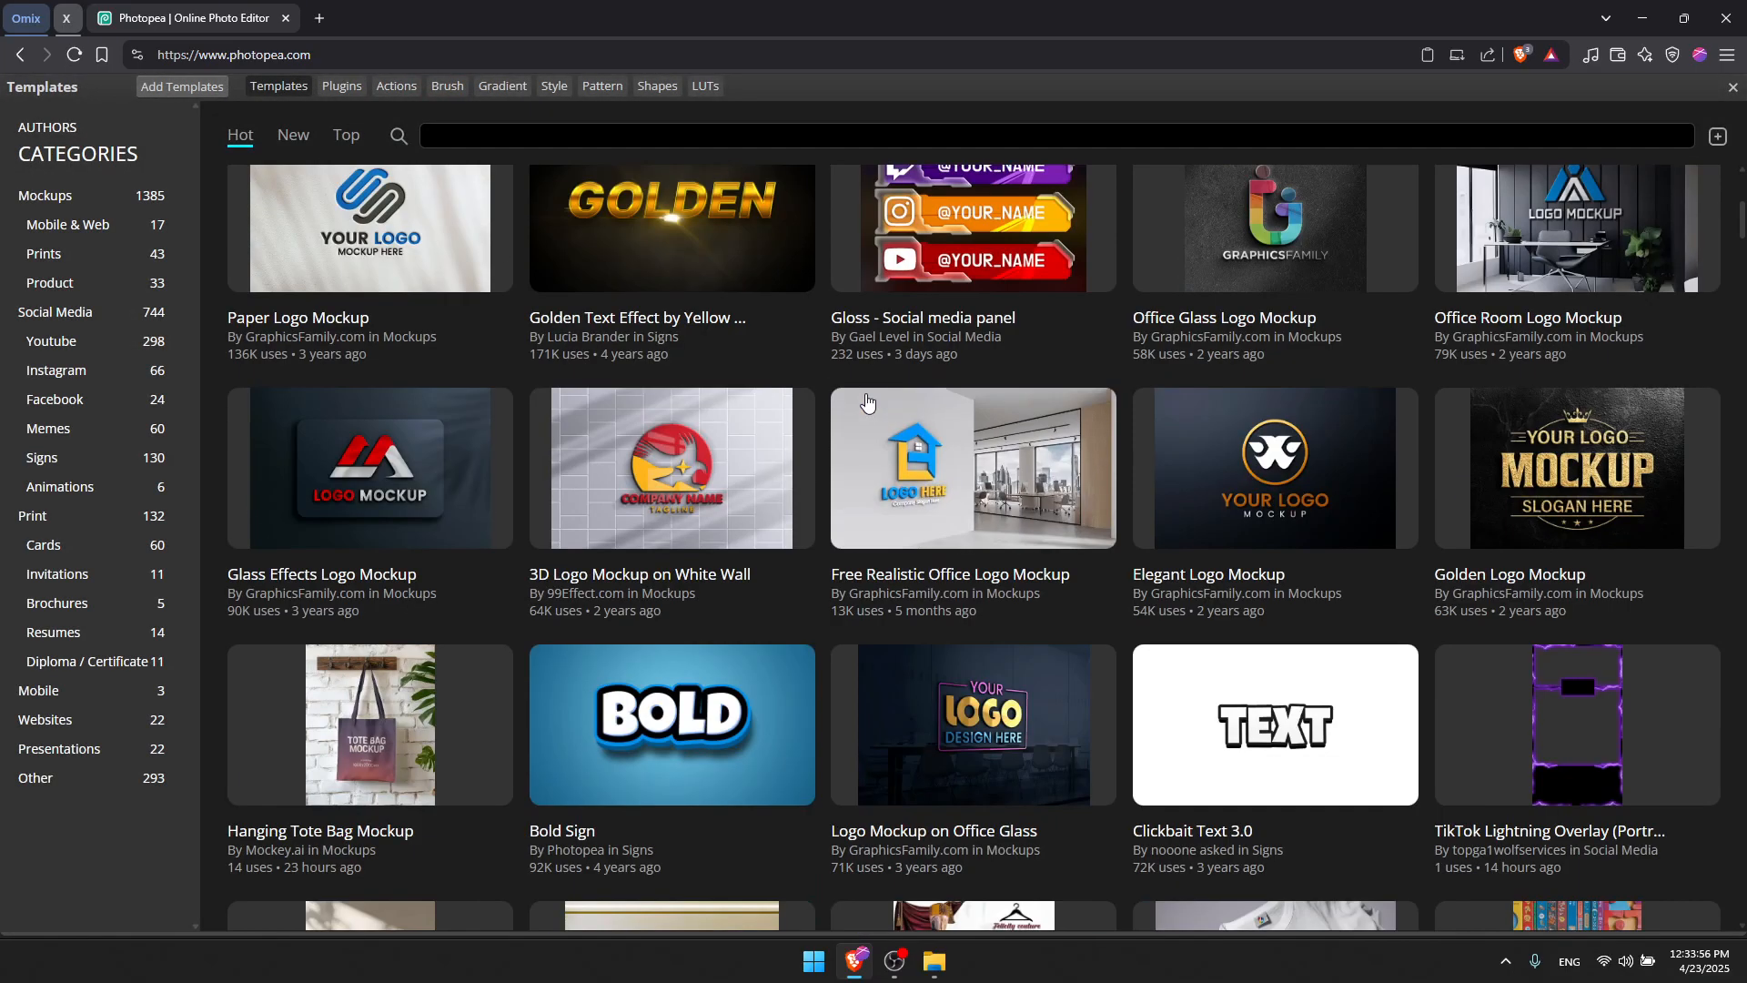
pyautogui.scroll(5, 873, 391)
pyautogui.scroll(-5, 879, 385)
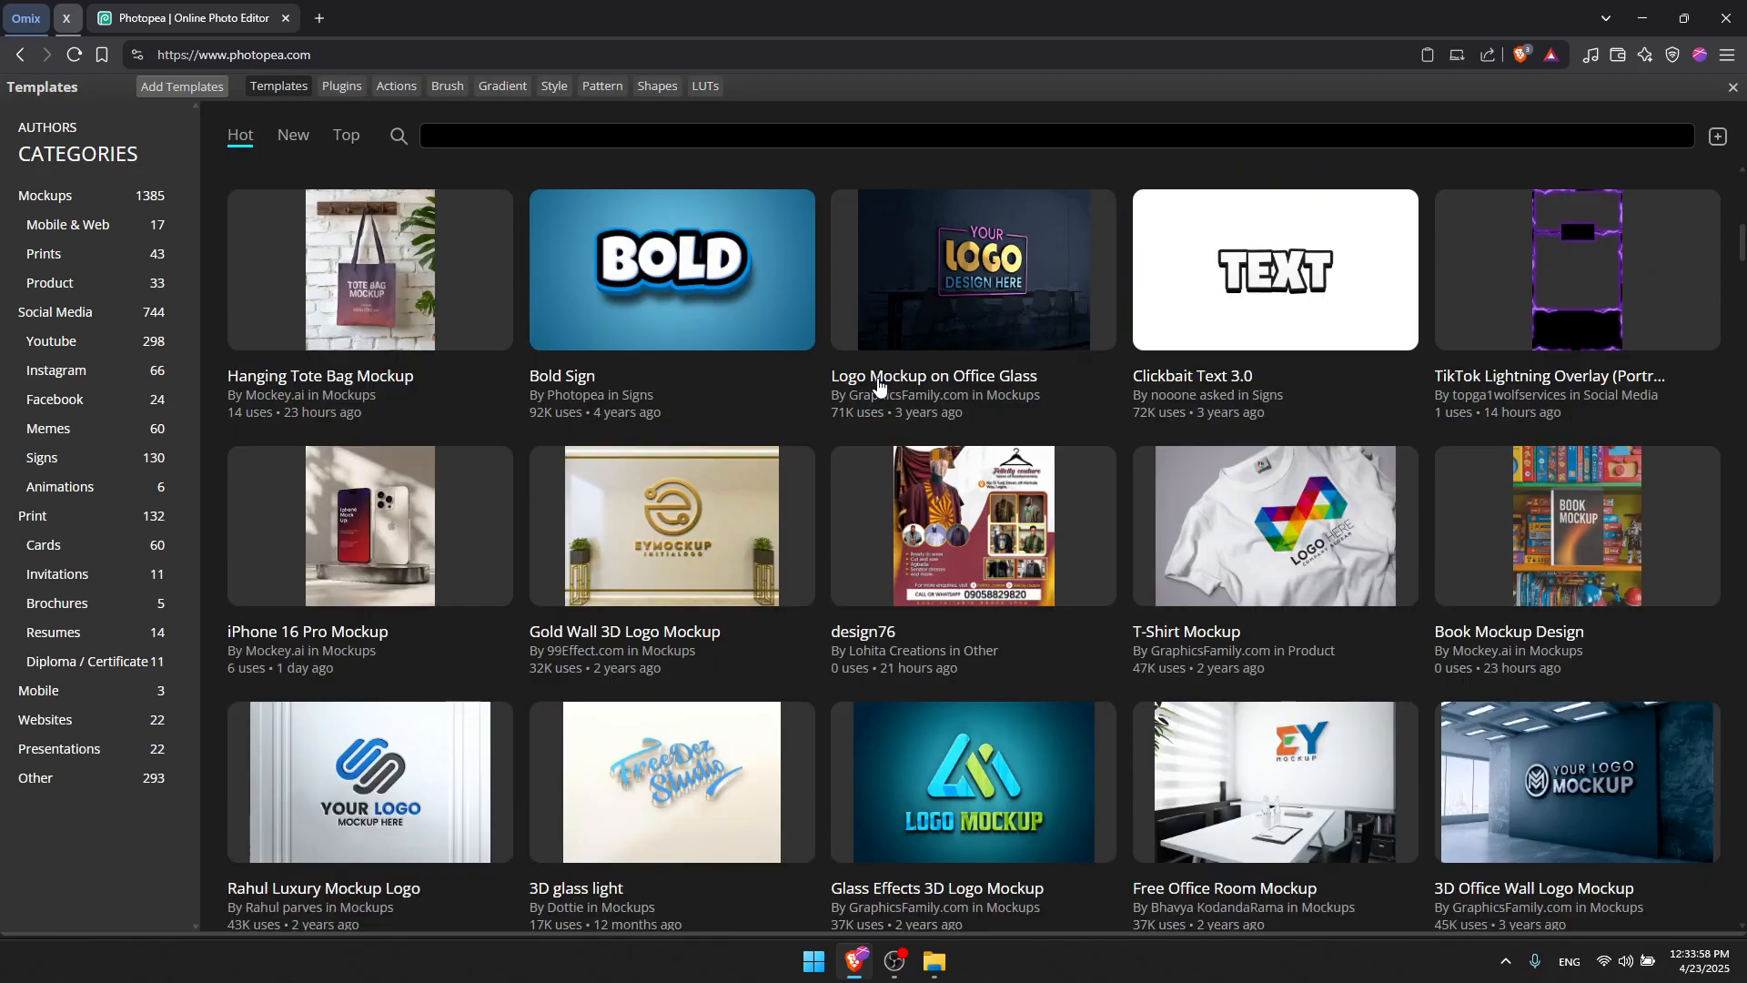
pyautogui.scroll(2, 1017, 427)
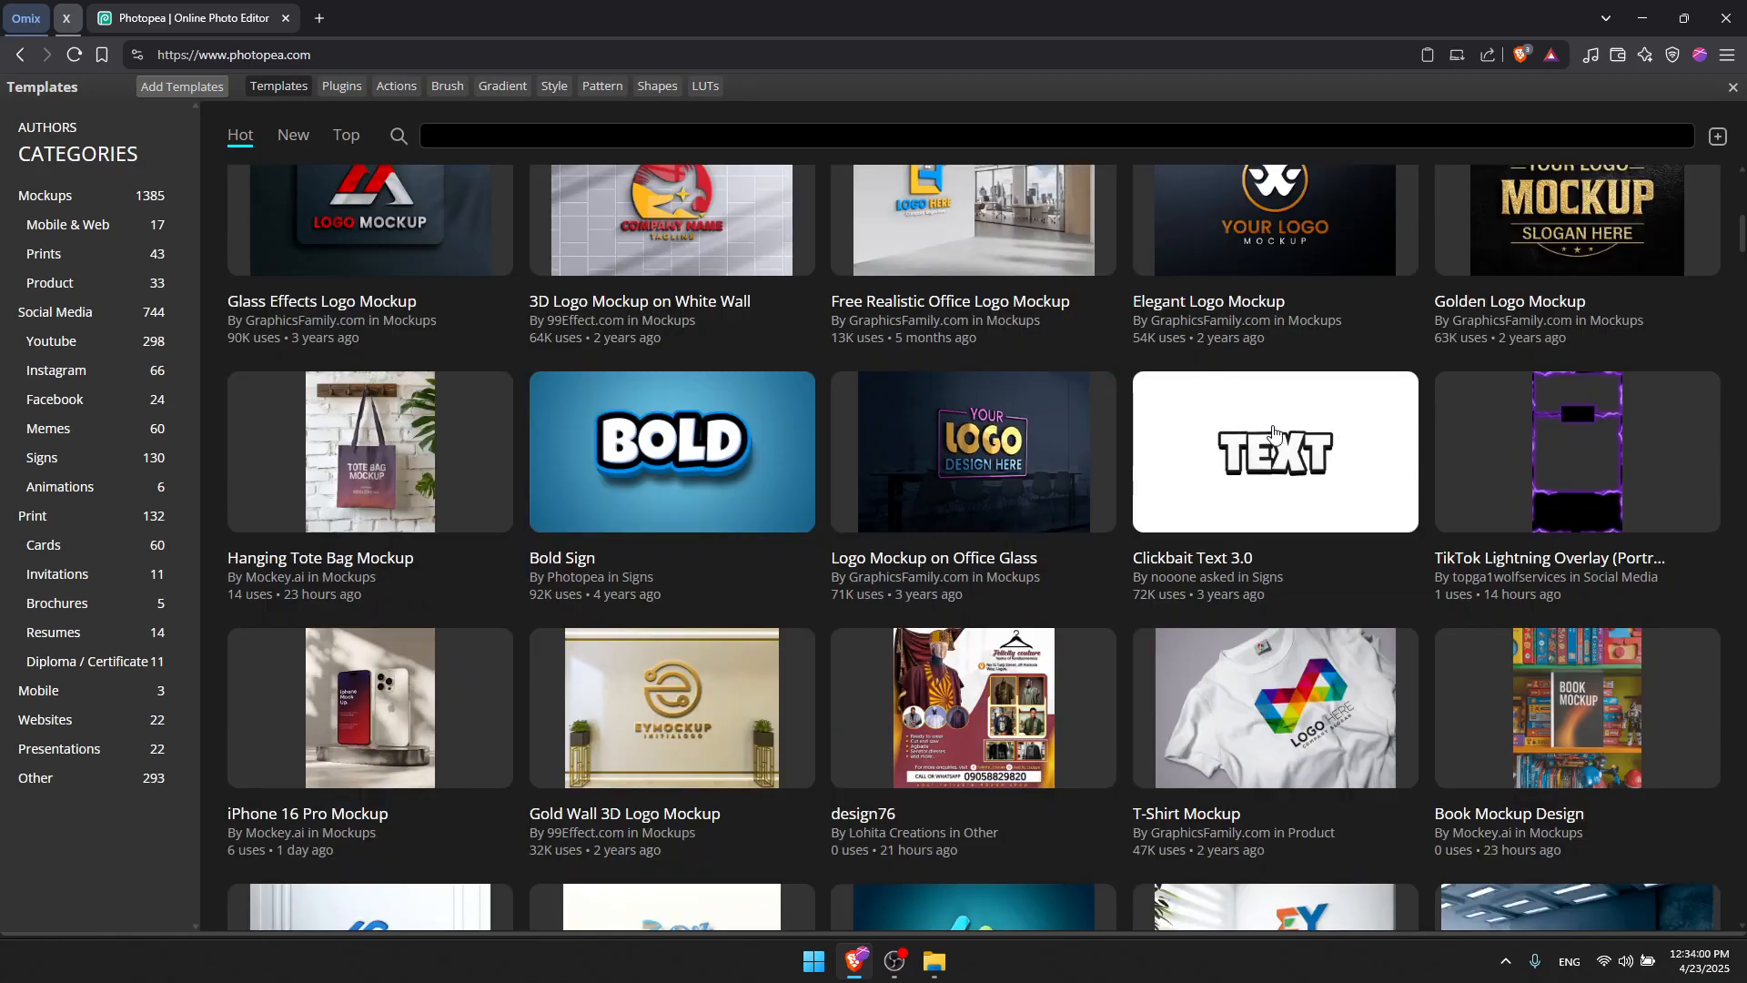
pyautogui.click(1253, 432)
pyautogui.click(702, 389)
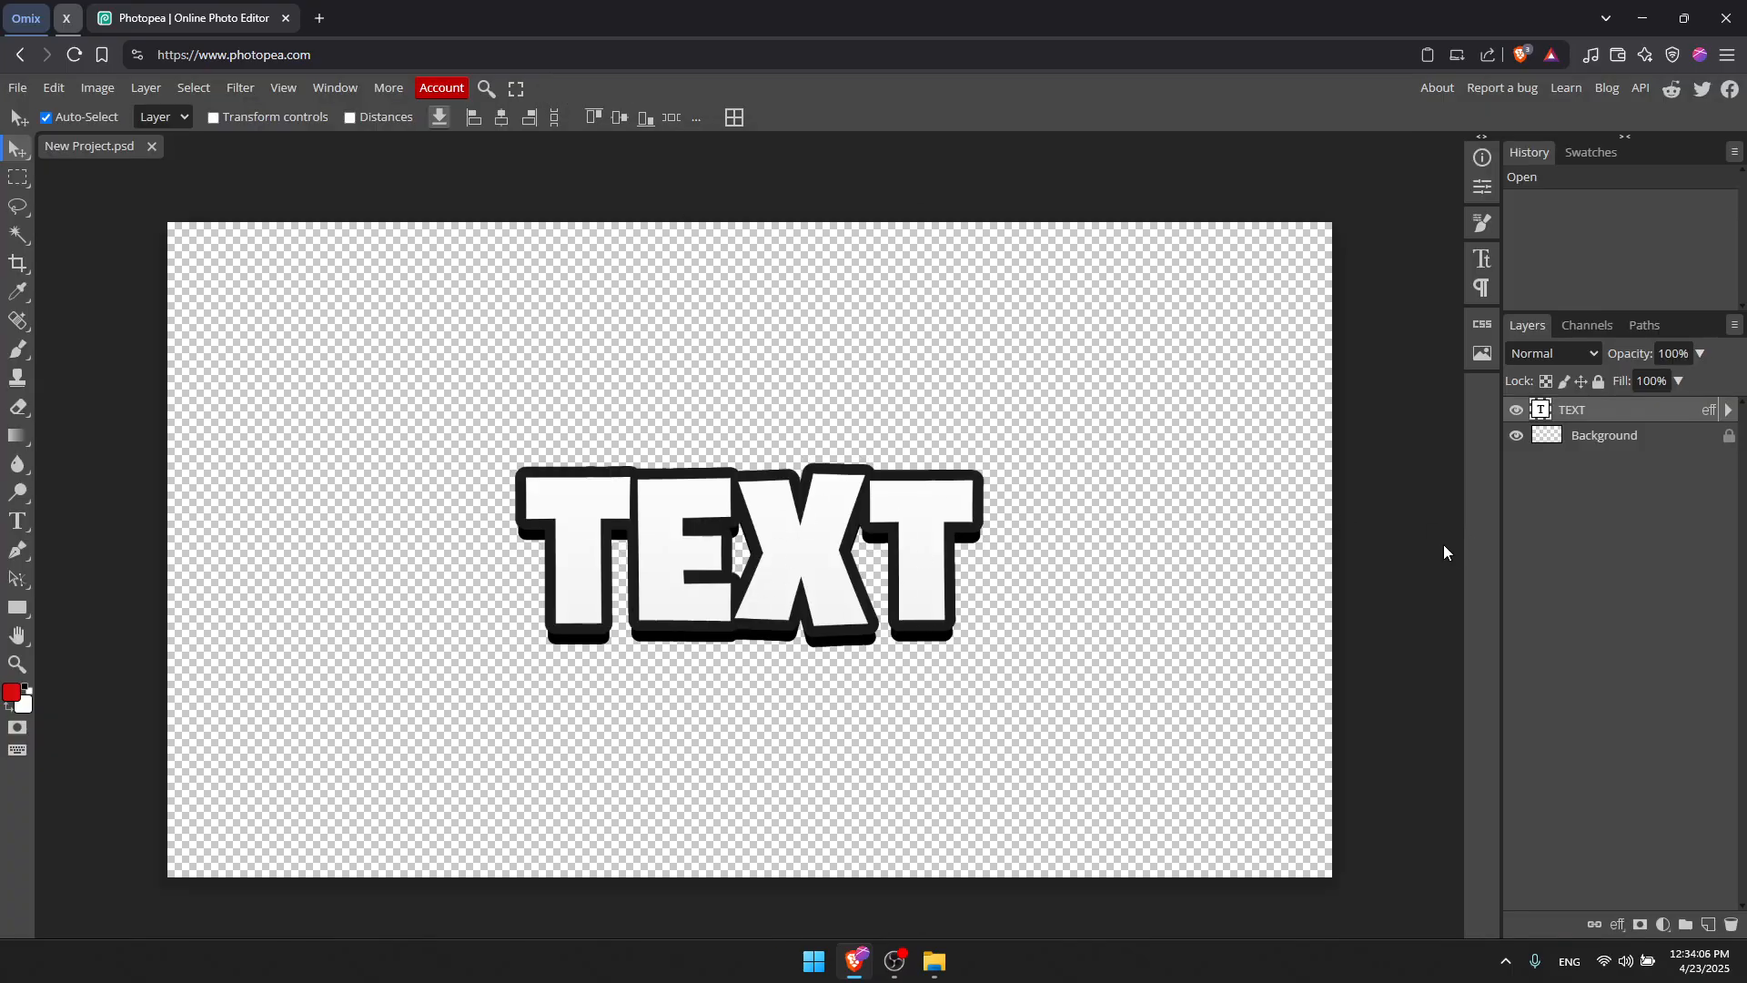
# Move the TEXT lettering slightly on the canvas, and switch the active layer between Background and TEXT
pyautogui.moveTo(662, 502)
pyautogui.mouseDown()
pyautogui.moveTo(684, 497)
pyautogui.moveTo(671, 518)
pyautogui.mouseUp()
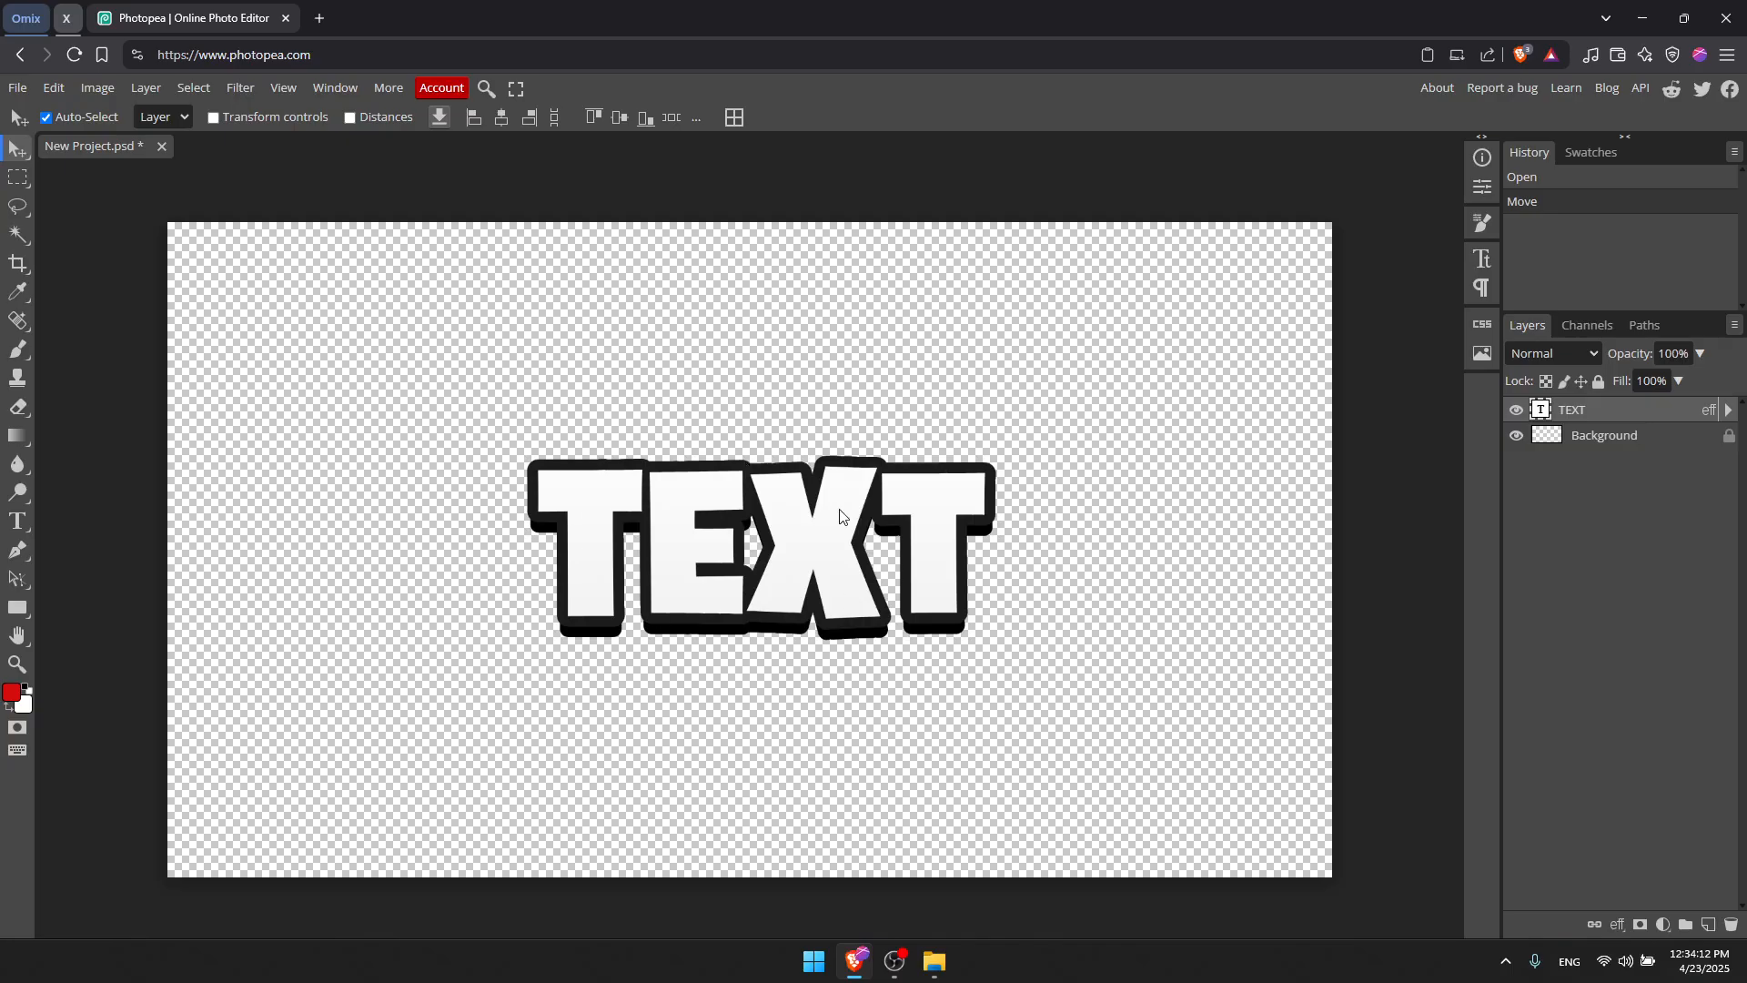
pyautogui.click(1608, 446)
pyautogui.click(1613, 414)
pyautogui.click(1610, 437)
pyautogui.click(1613, 414)
pyautogui.click(1610, 437)
pyautogui.click(1615, 415)
pyautogui.click(1611, 438)
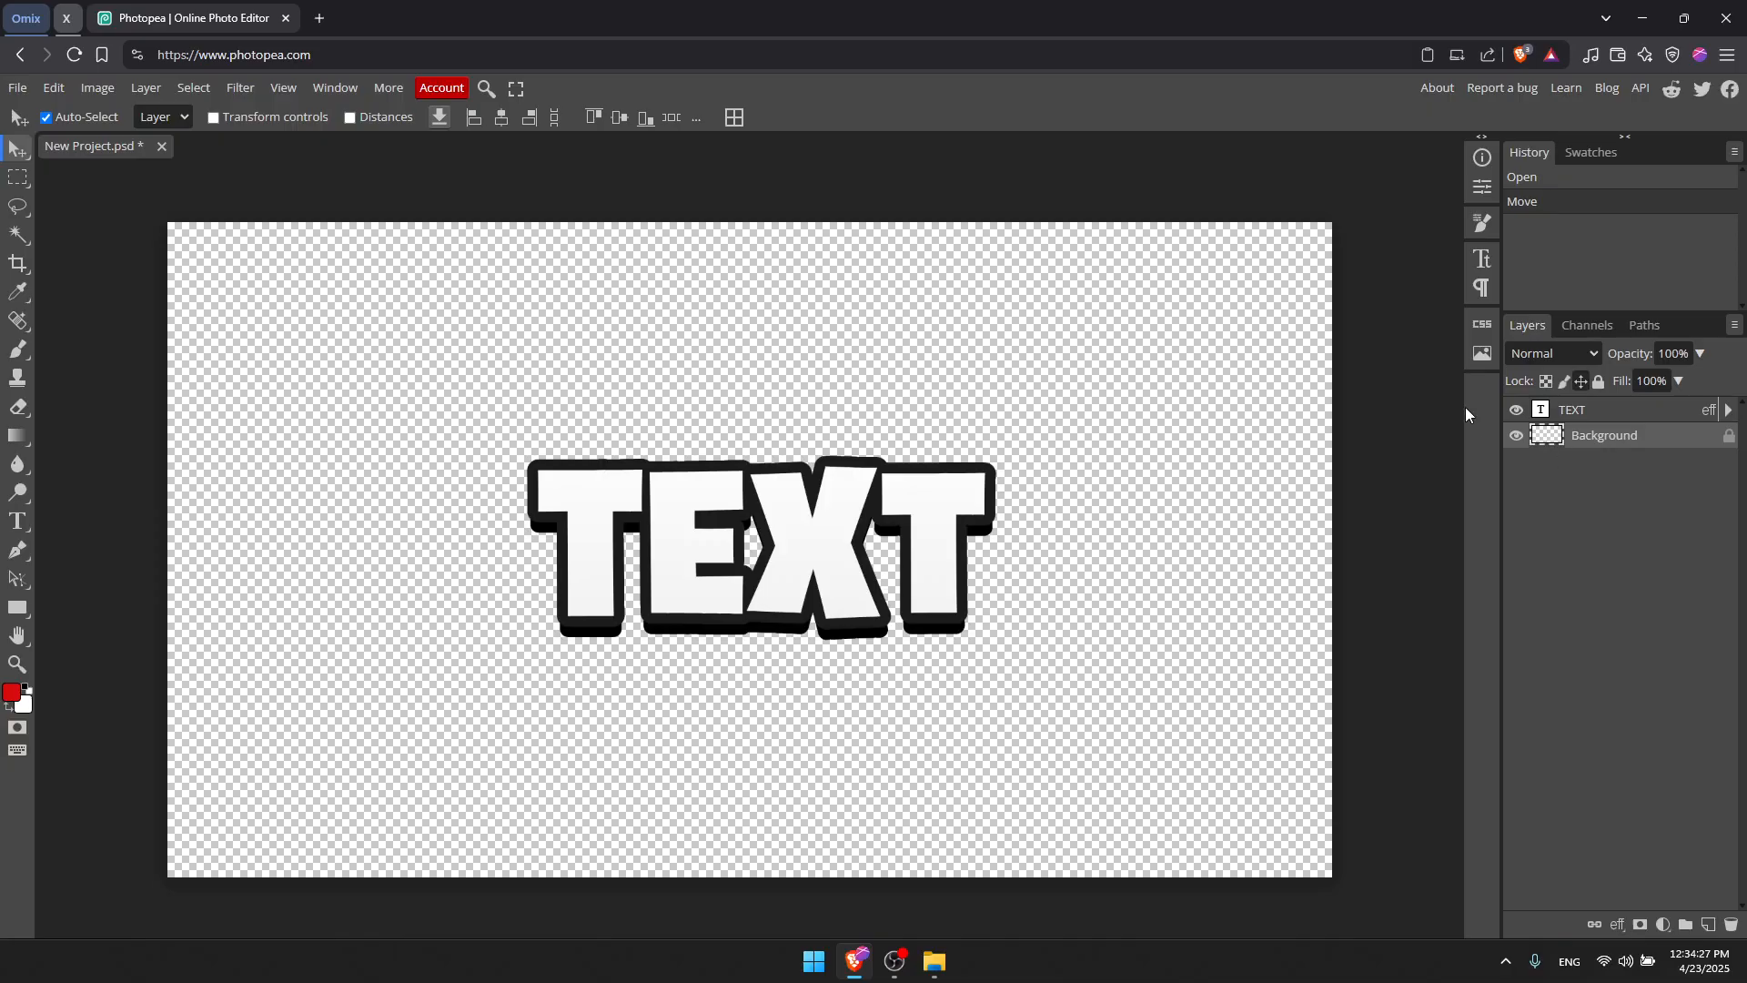
# Reposition the TEXT lettering again, keeping it near the middle of the canvas
pyautogui.moveTo(801, 538); pyautogui.dragTo(818, 562)
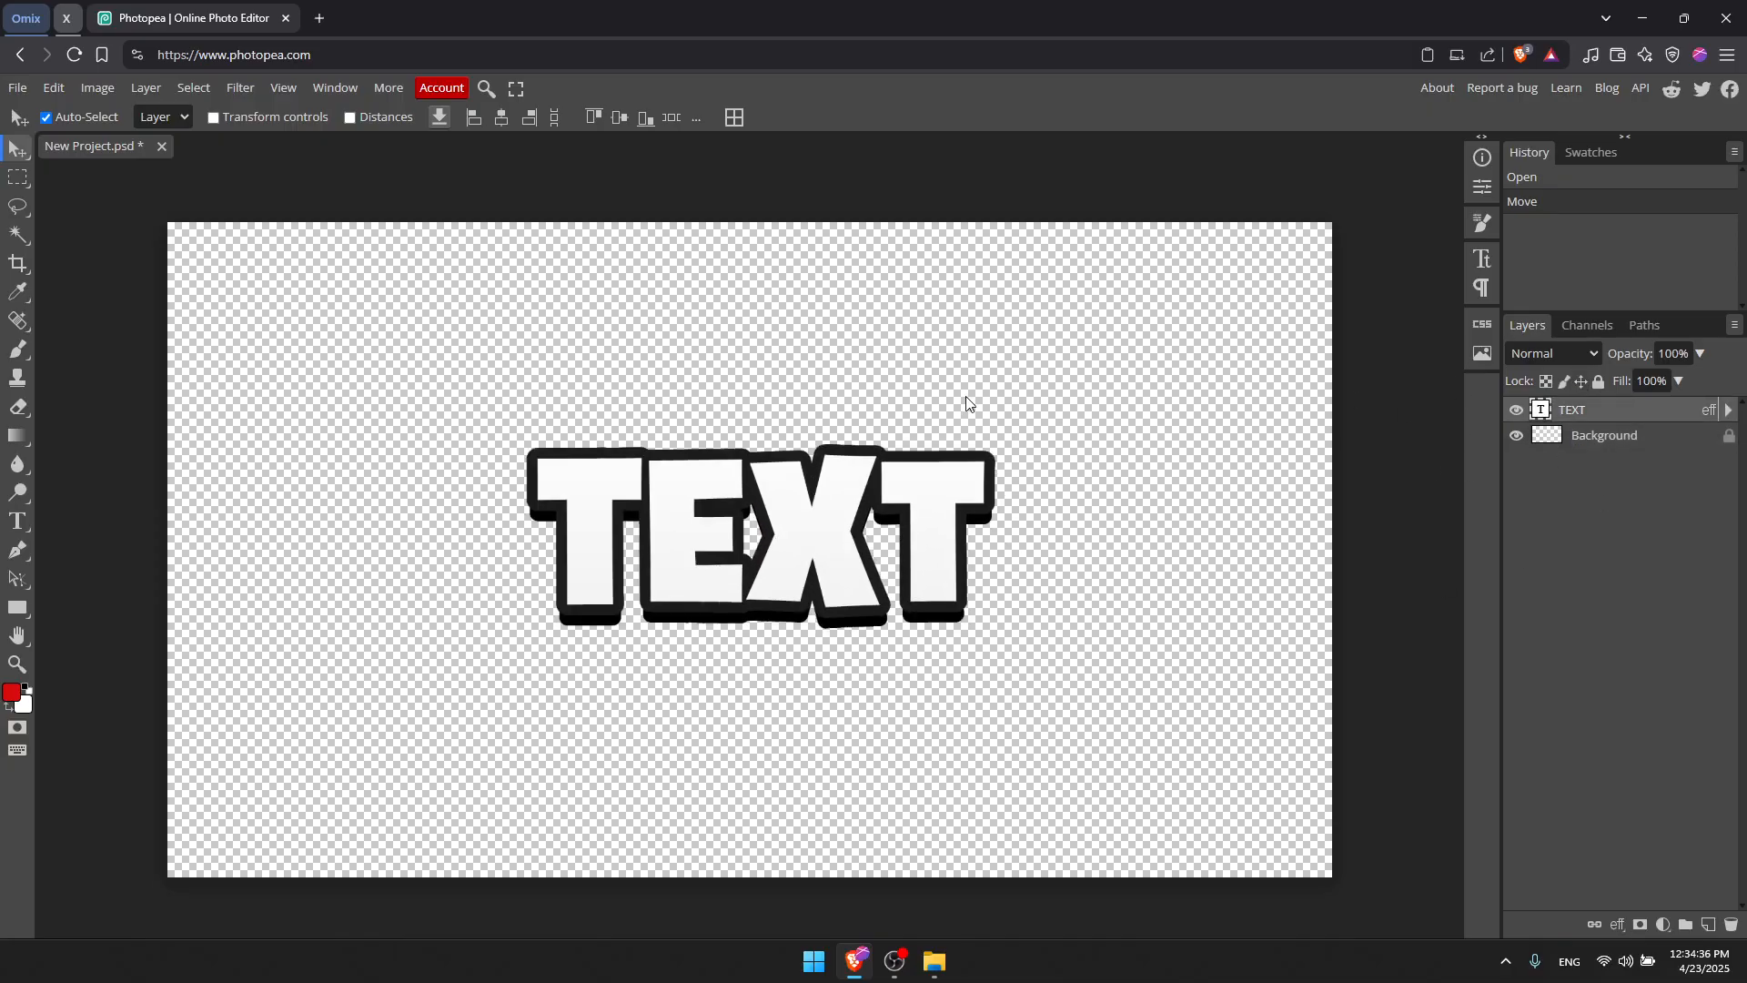
pyautogui.moveTo(838, 507)
pyautogui.mouseDown()
pyautogui.moveTo(805, 560)
pyautogui.moveTo(772, 538)
pyautogui.moveTo(830, 528)
pyautogui.mouseUp()
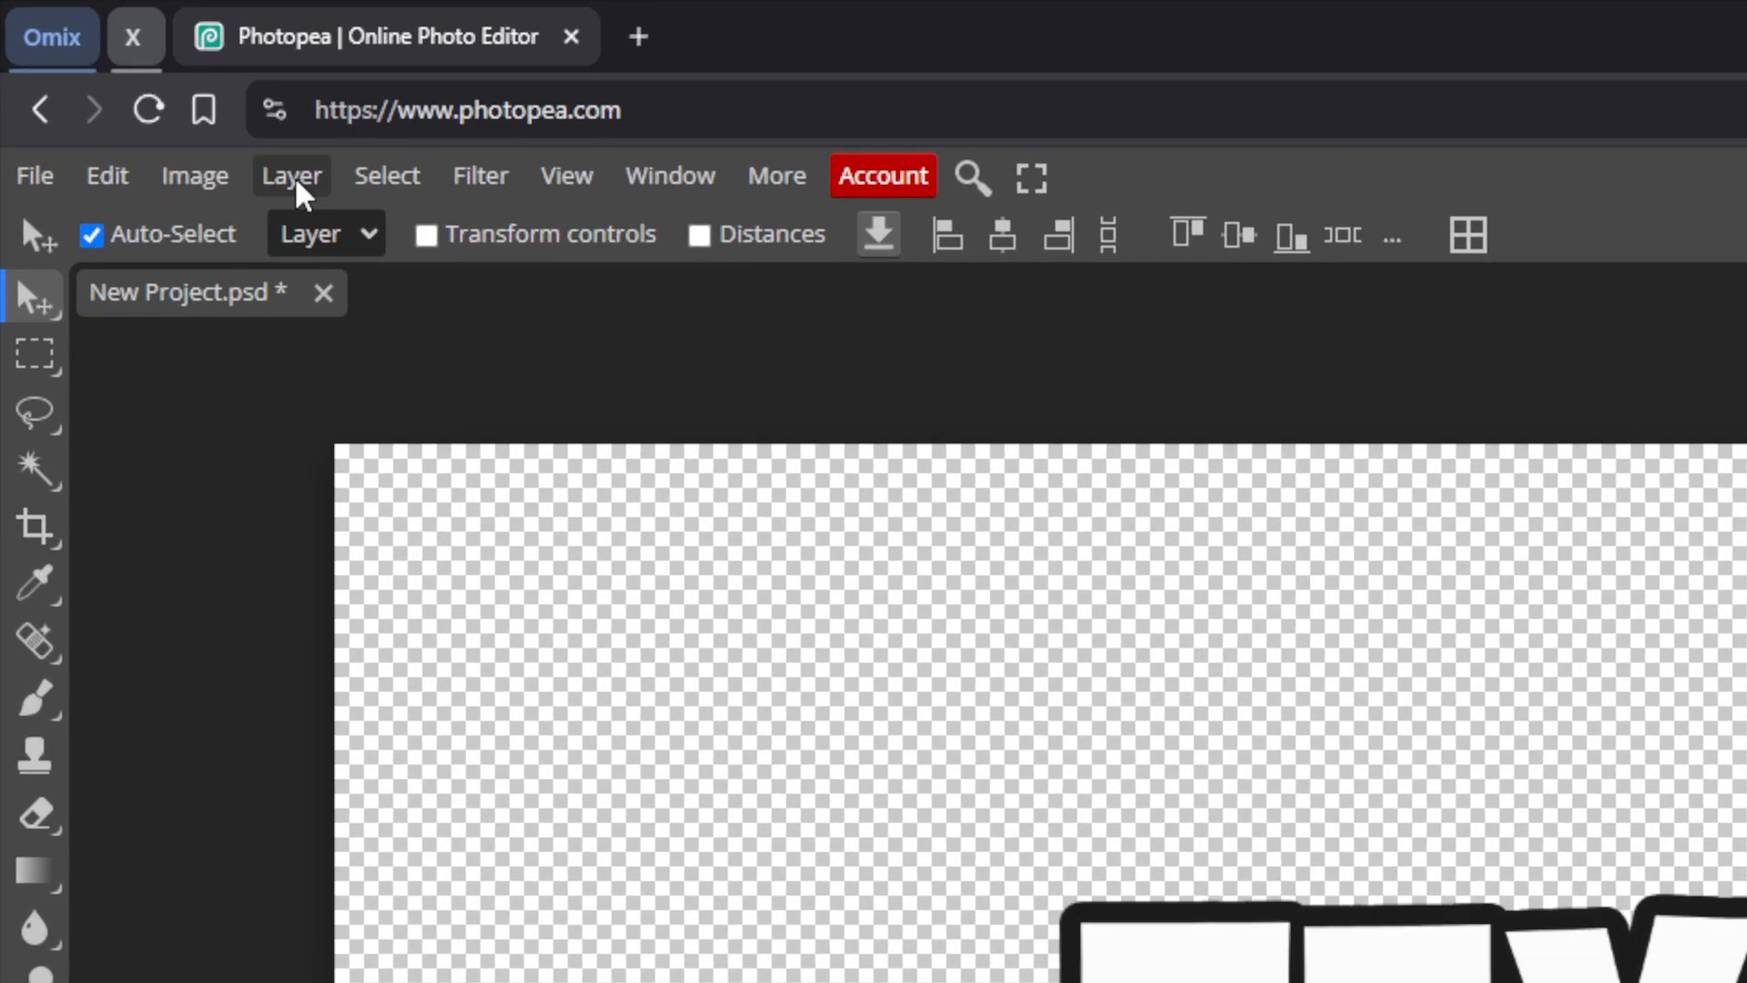
# Add a new empty layer above the TEXT layer
pyautogui.click(295, 182)
pyautogui.moveTo(320, 240)
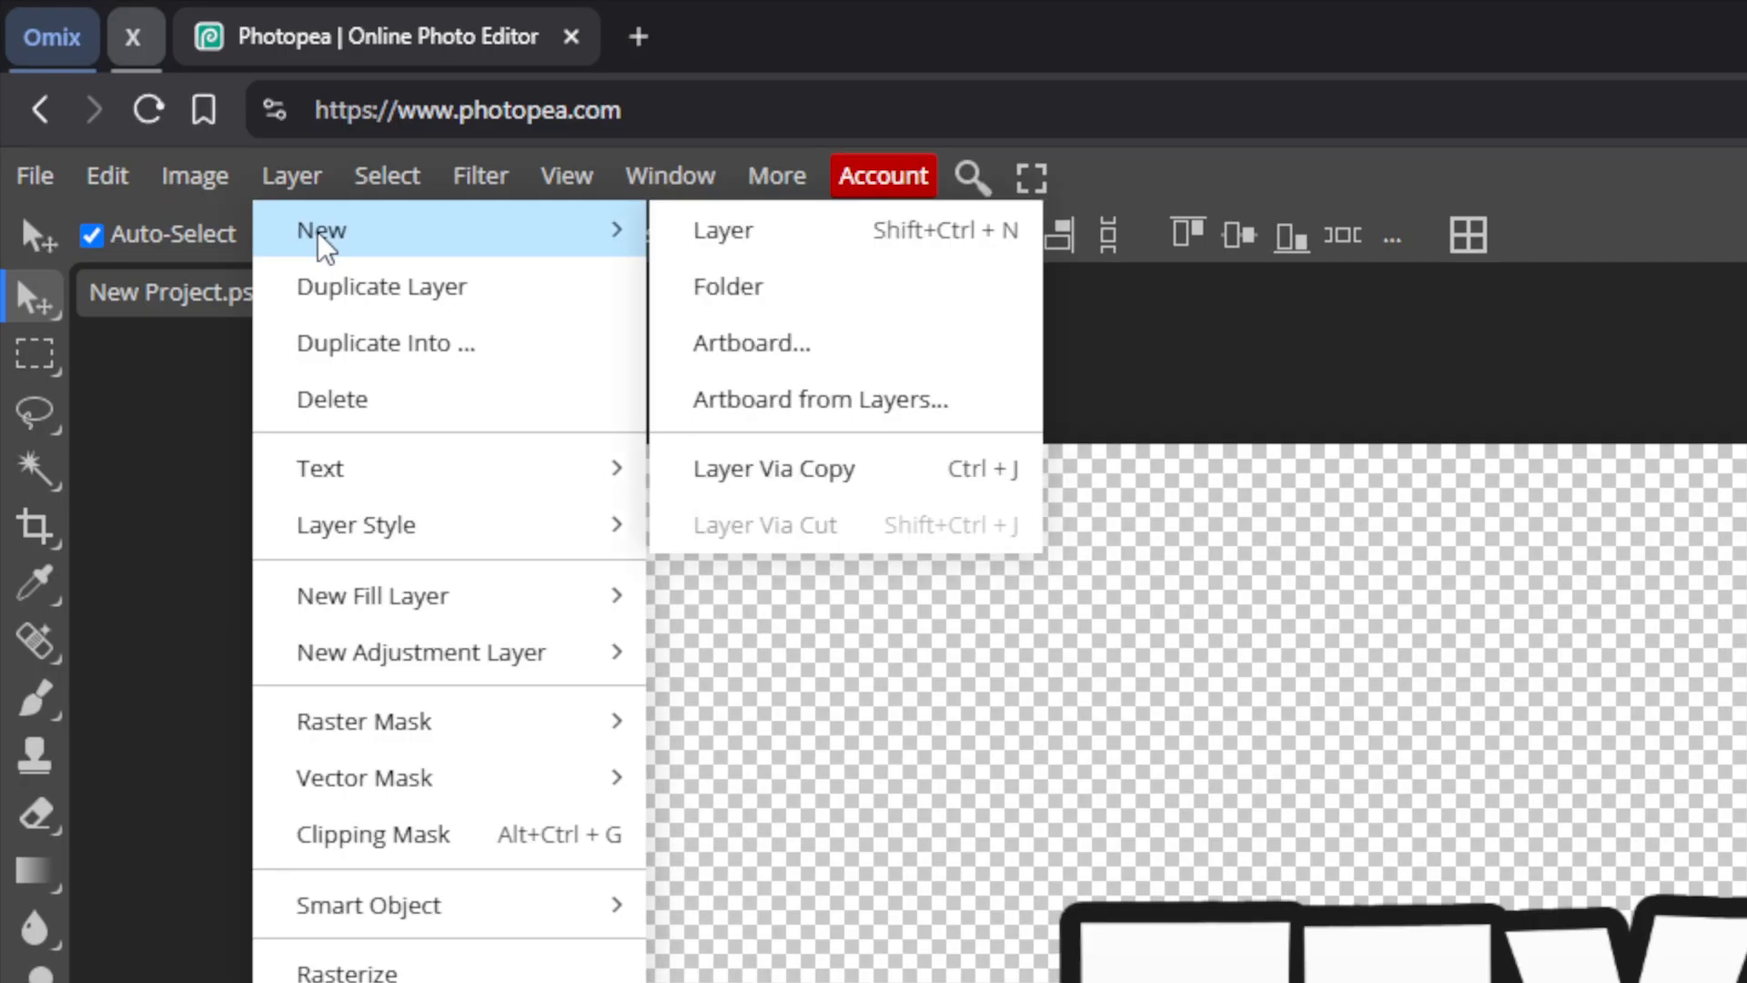
pyautogui.click(793, 244)
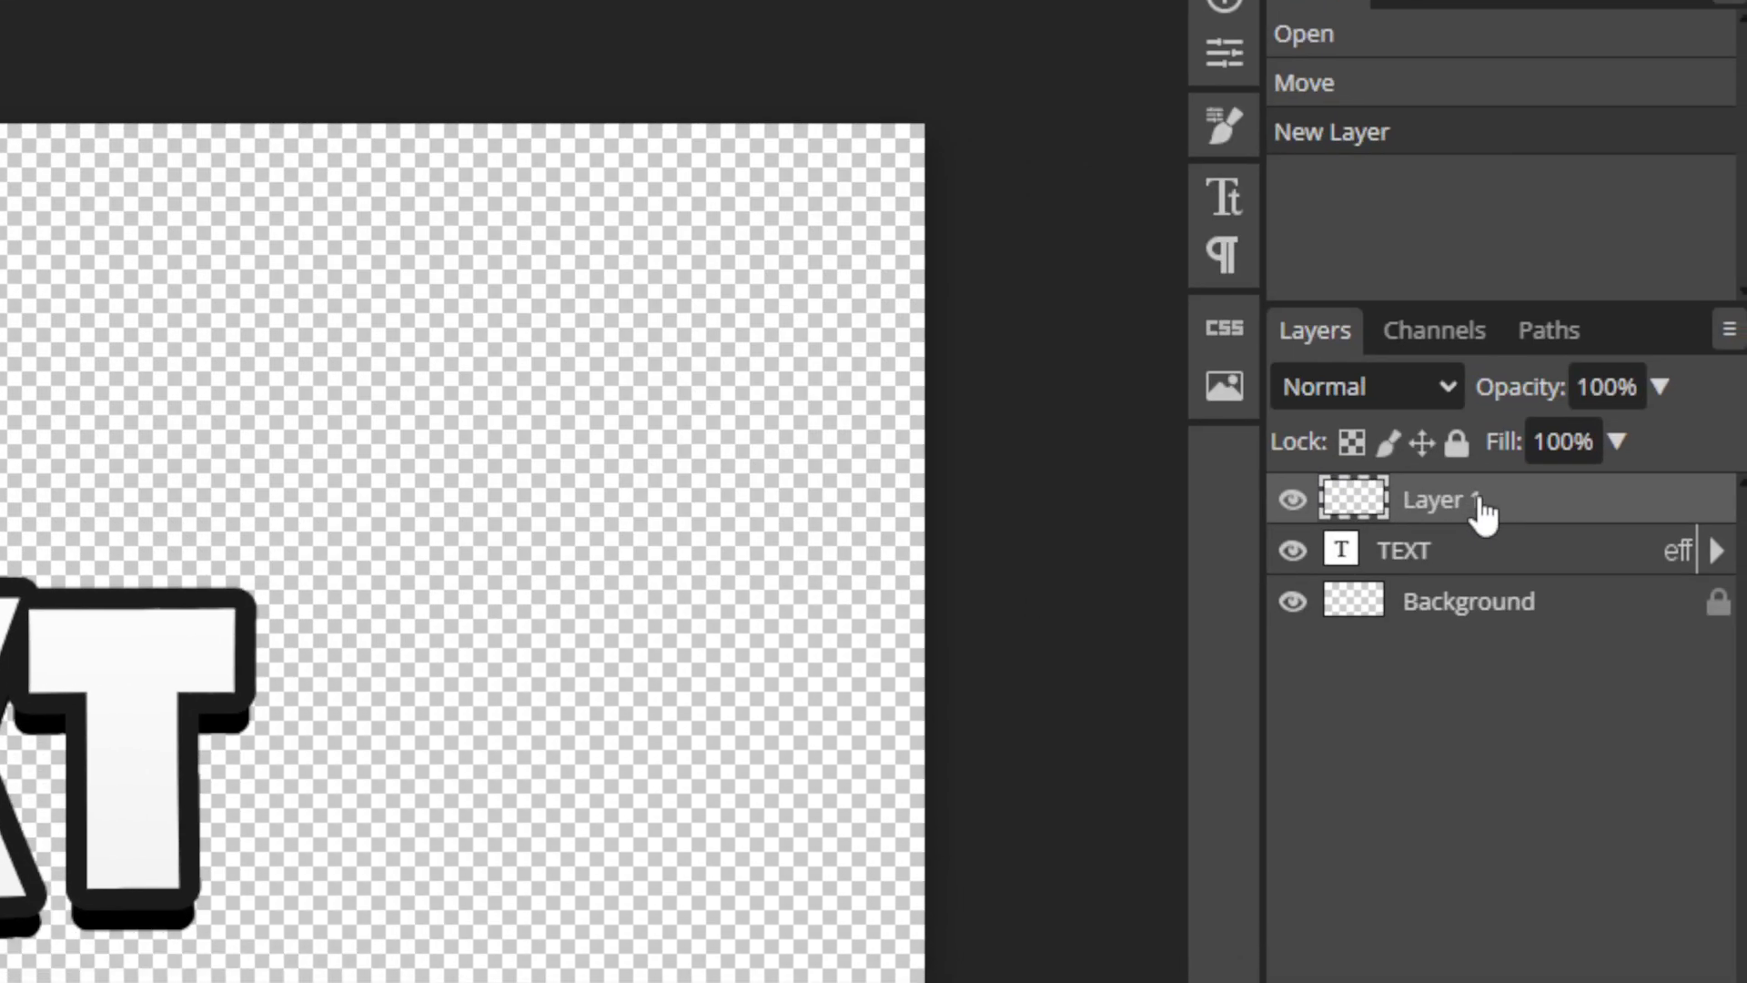
# View the Blending Options of the new empty layer and close them without changes
pyautogui.rightClick(1501, 517)
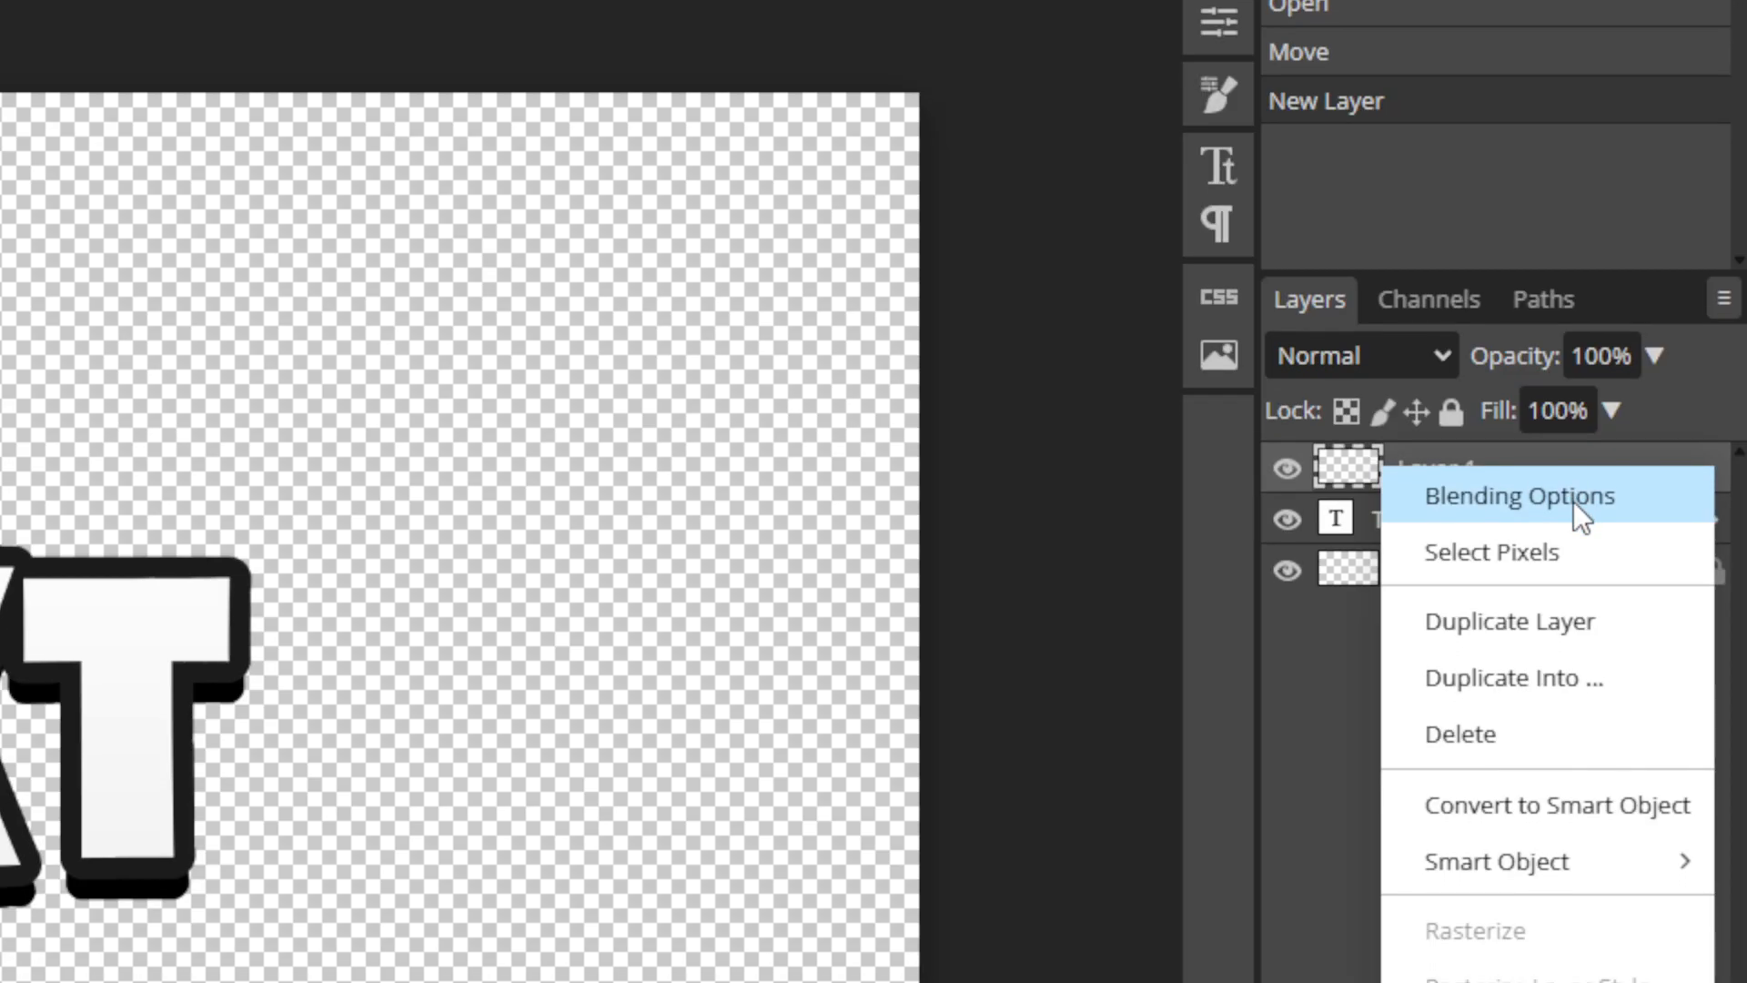
pyautogui.click(1574, 517)
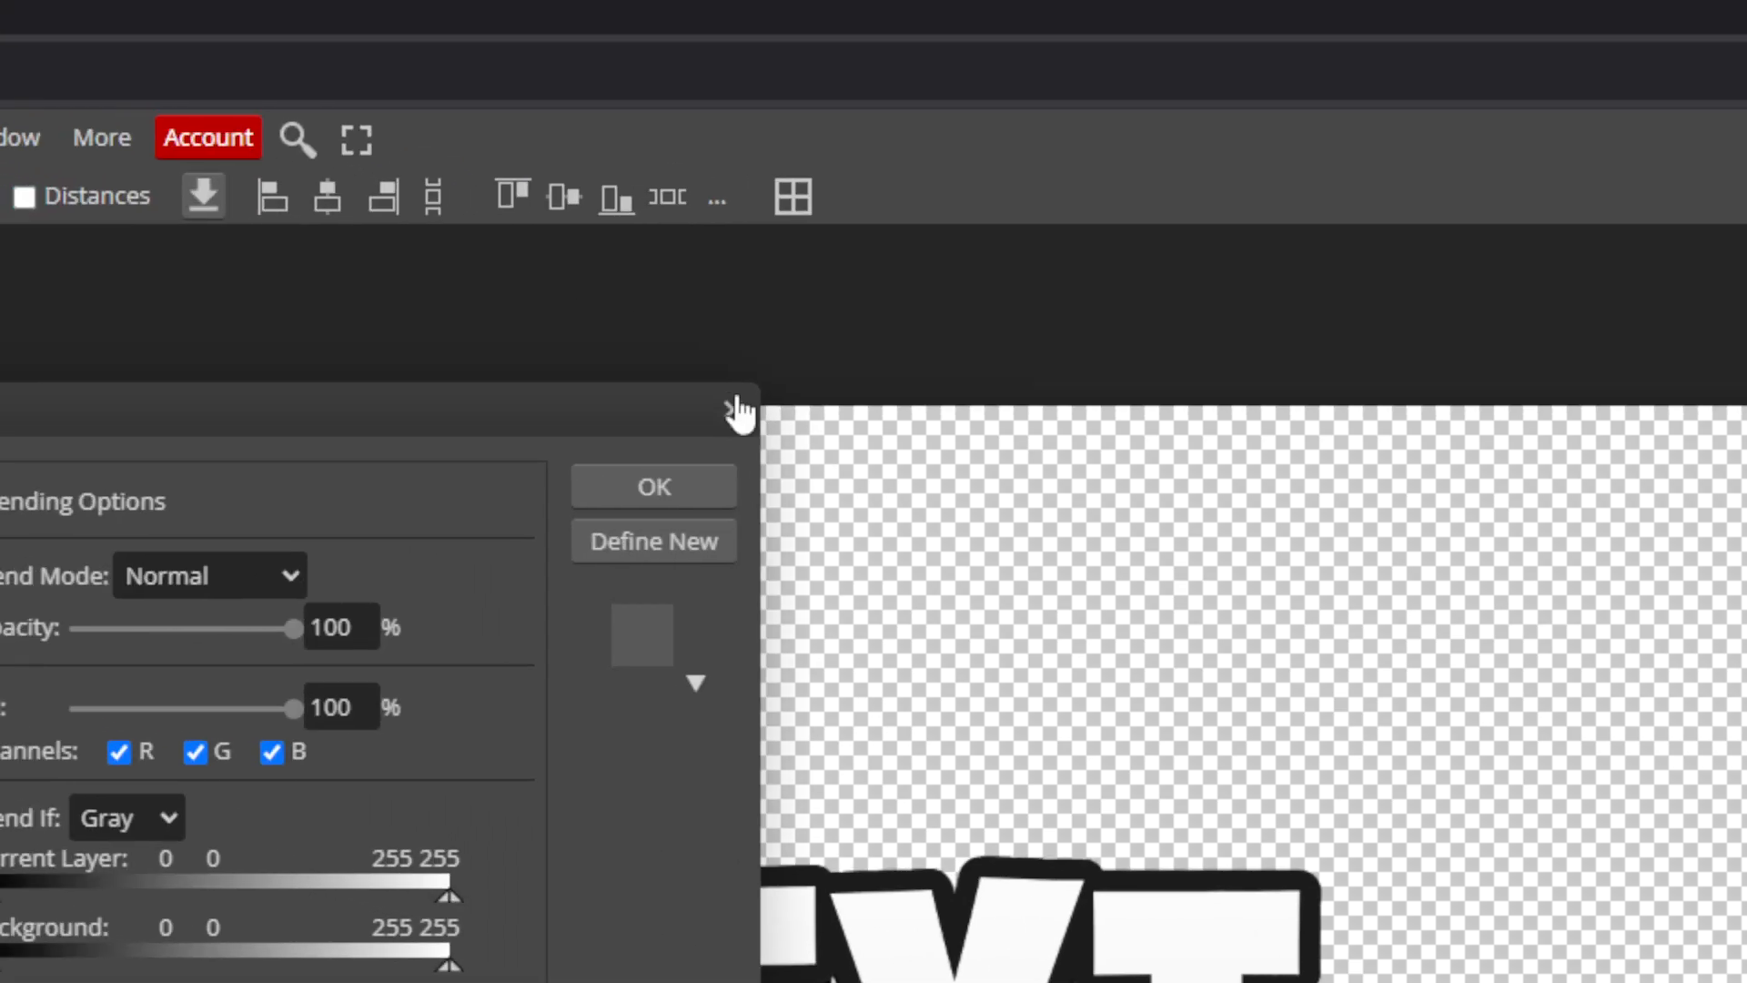
pyautogui.click(733, 408)
# Review the layer commands available for Layer 1 and give the layer a Red color label
pyautogui.rightClick(1725, 612)
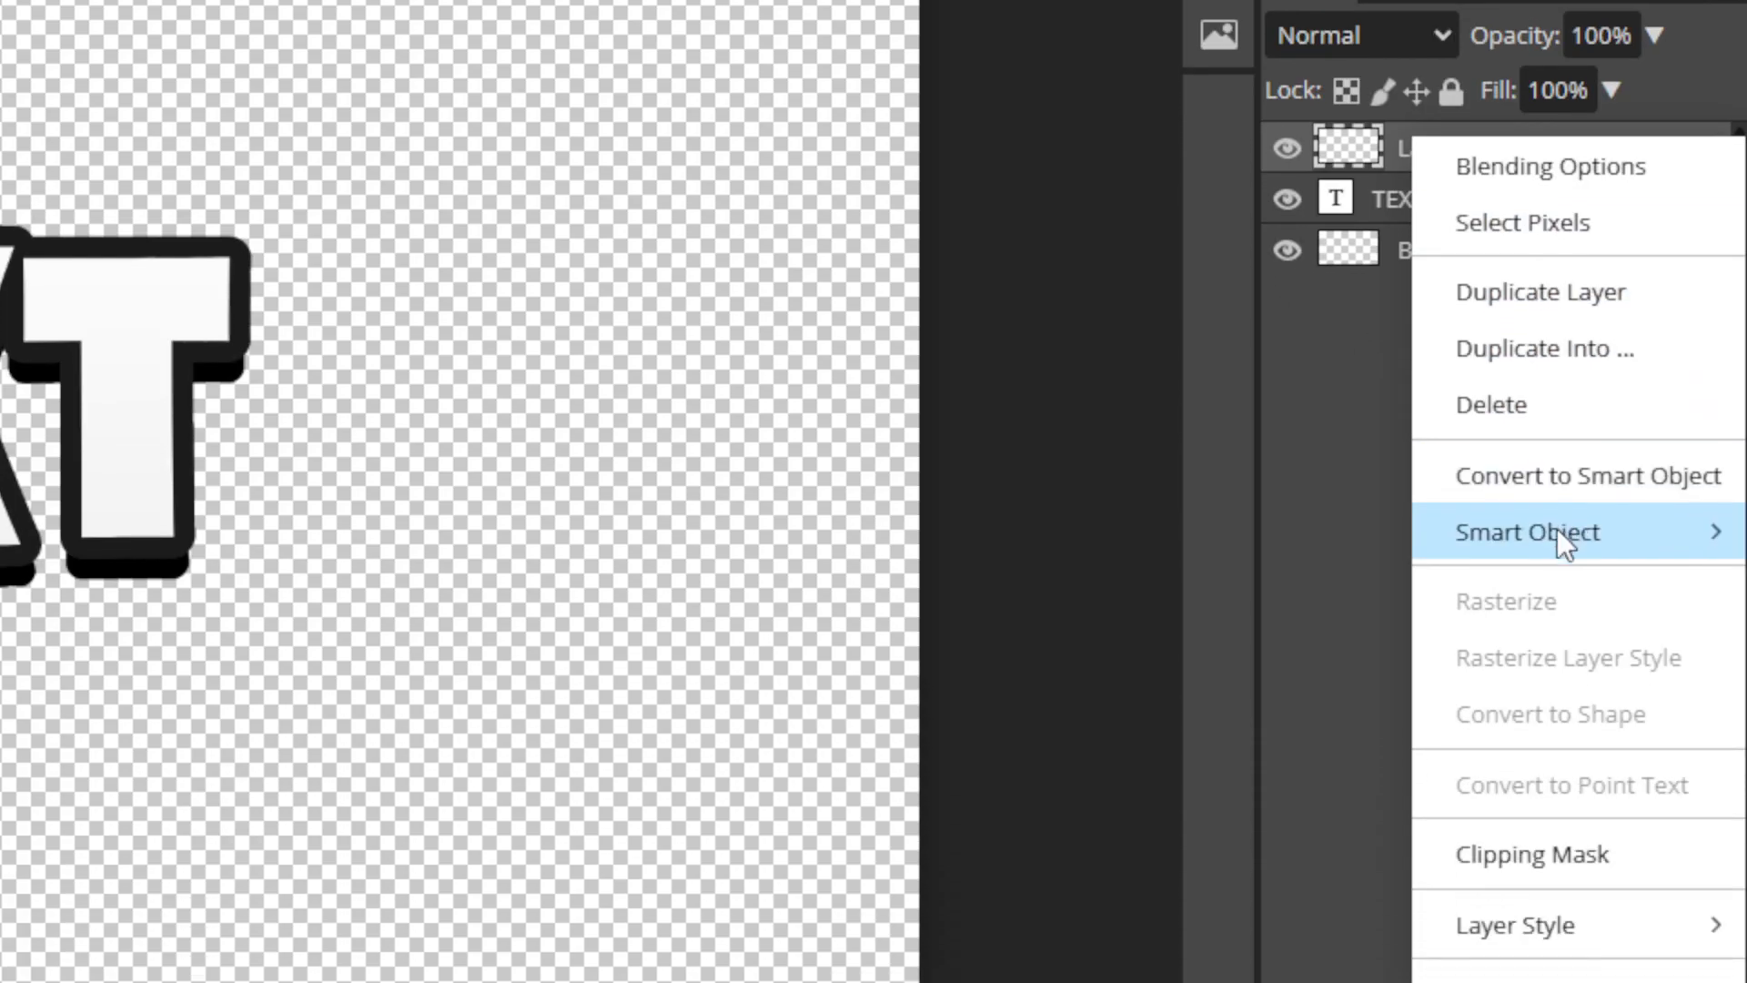
pyautogui.moveTo(1558, 624)
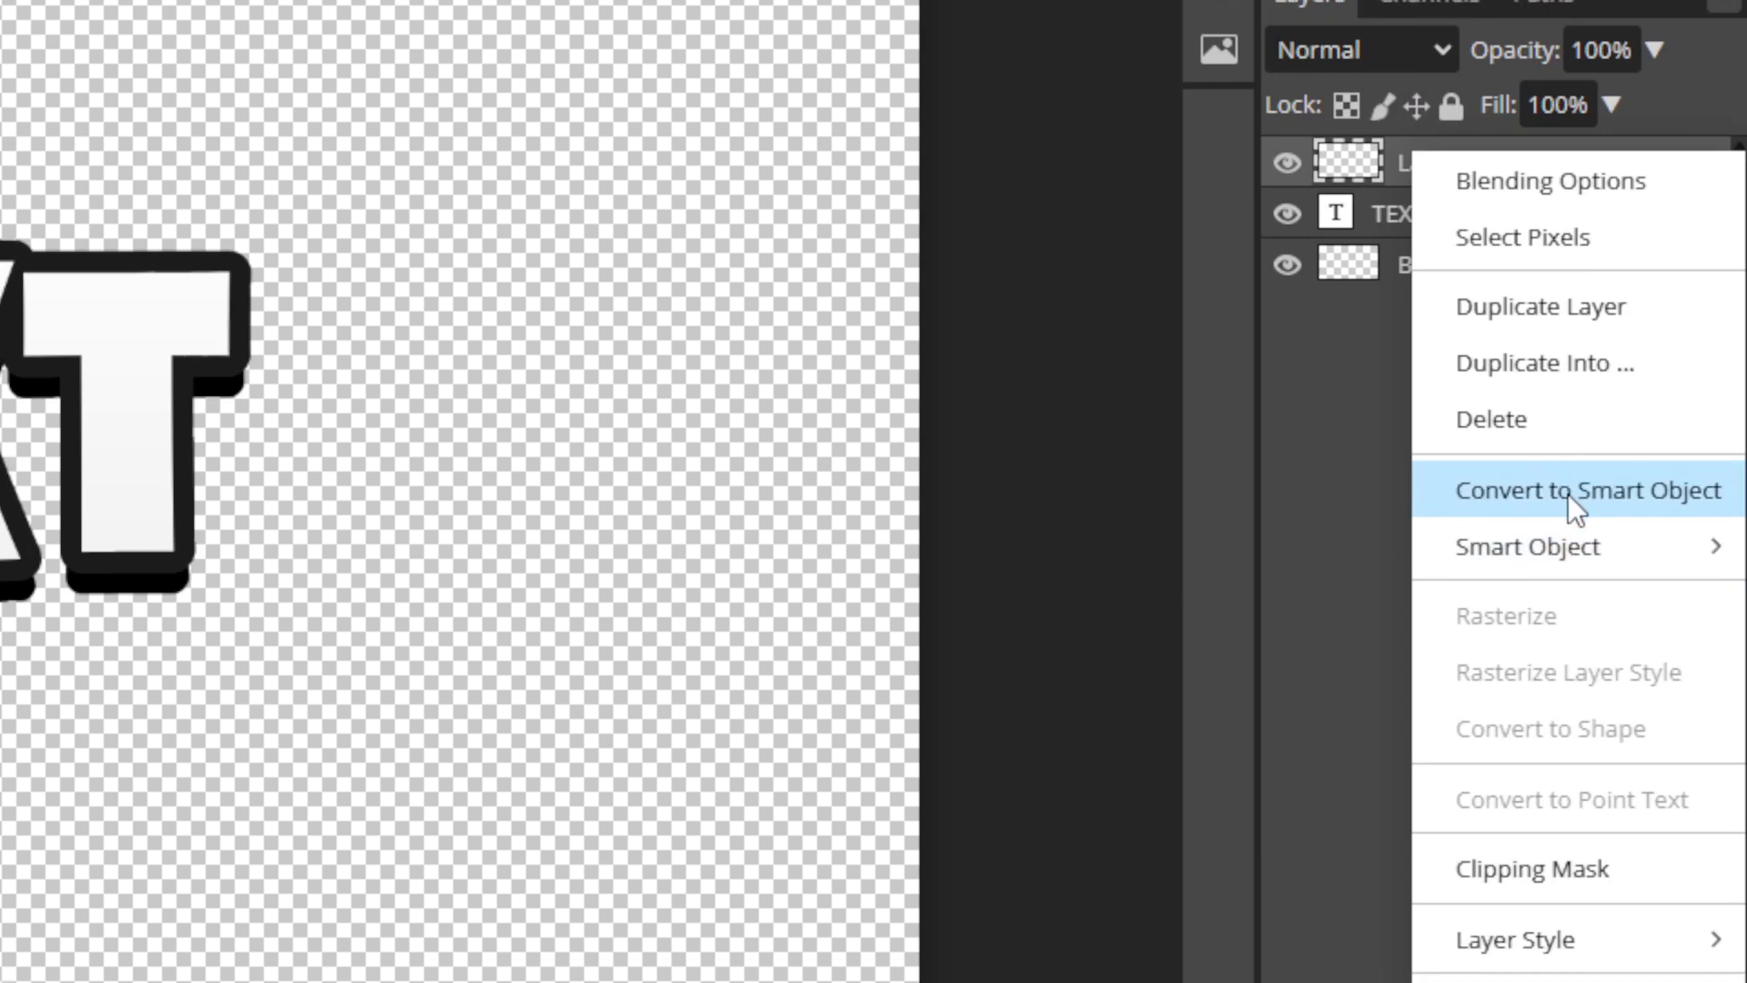
pyautogui.moveTo(1548, 864)
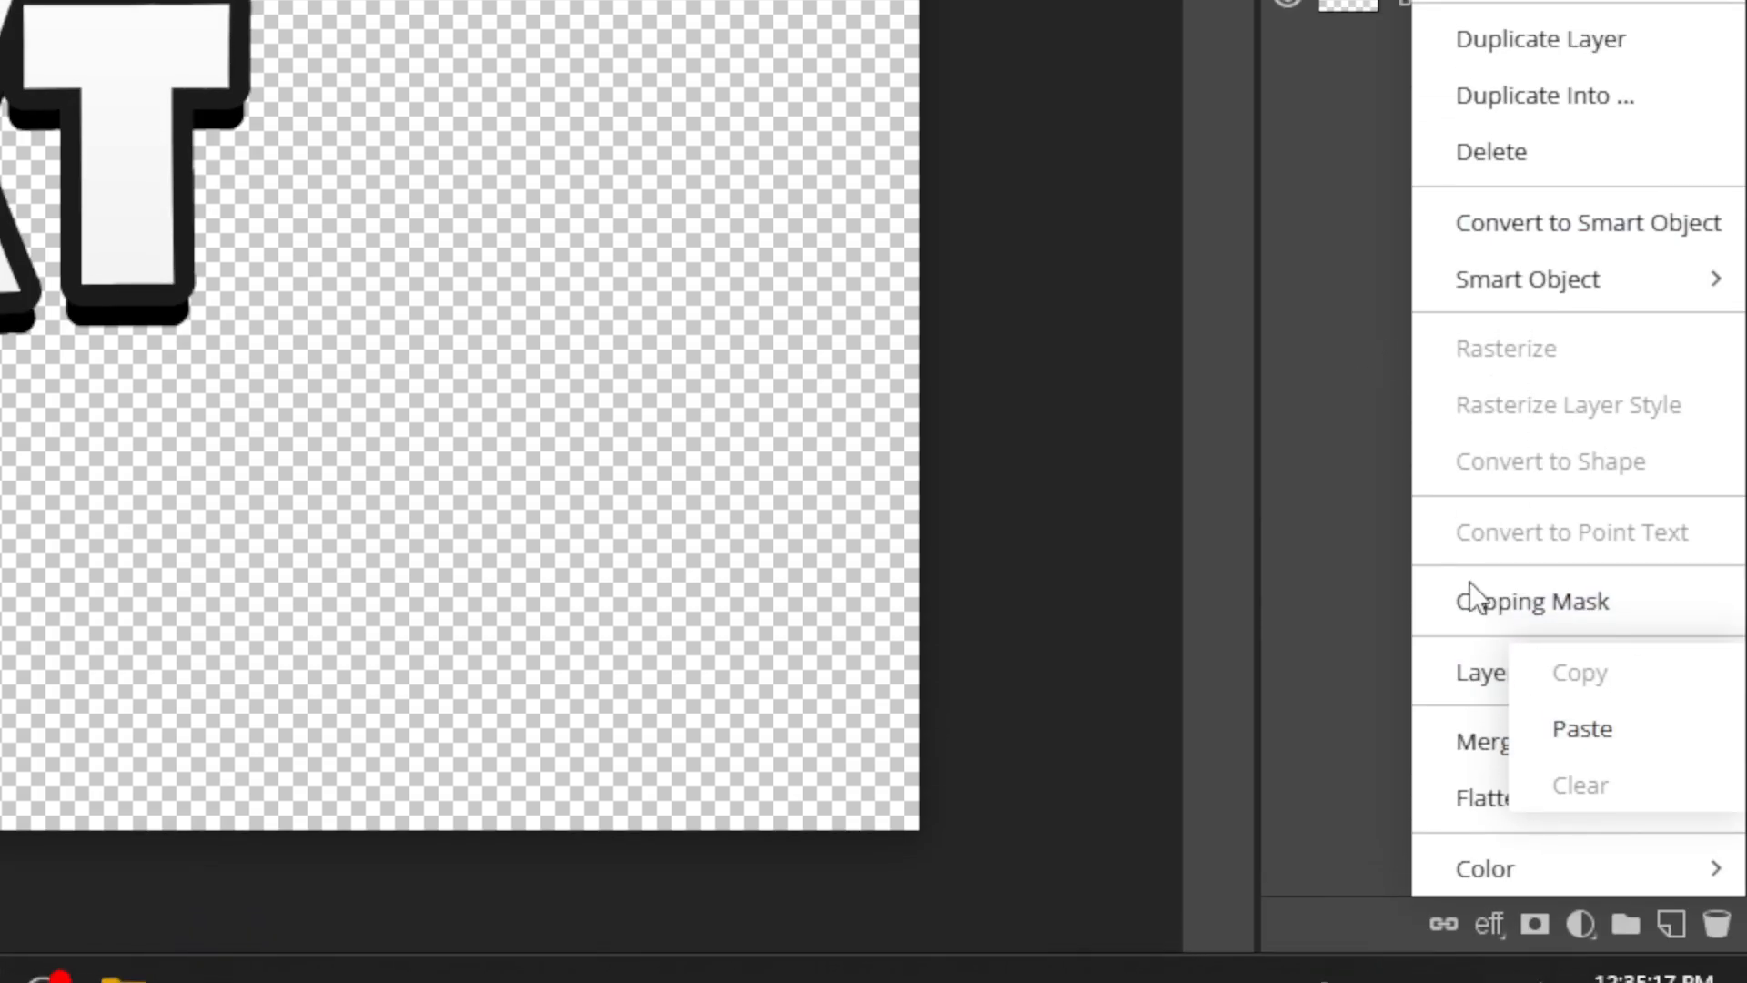
pyautogui.click(1572, 607)
pyautogui.rightClick(1421, 246)
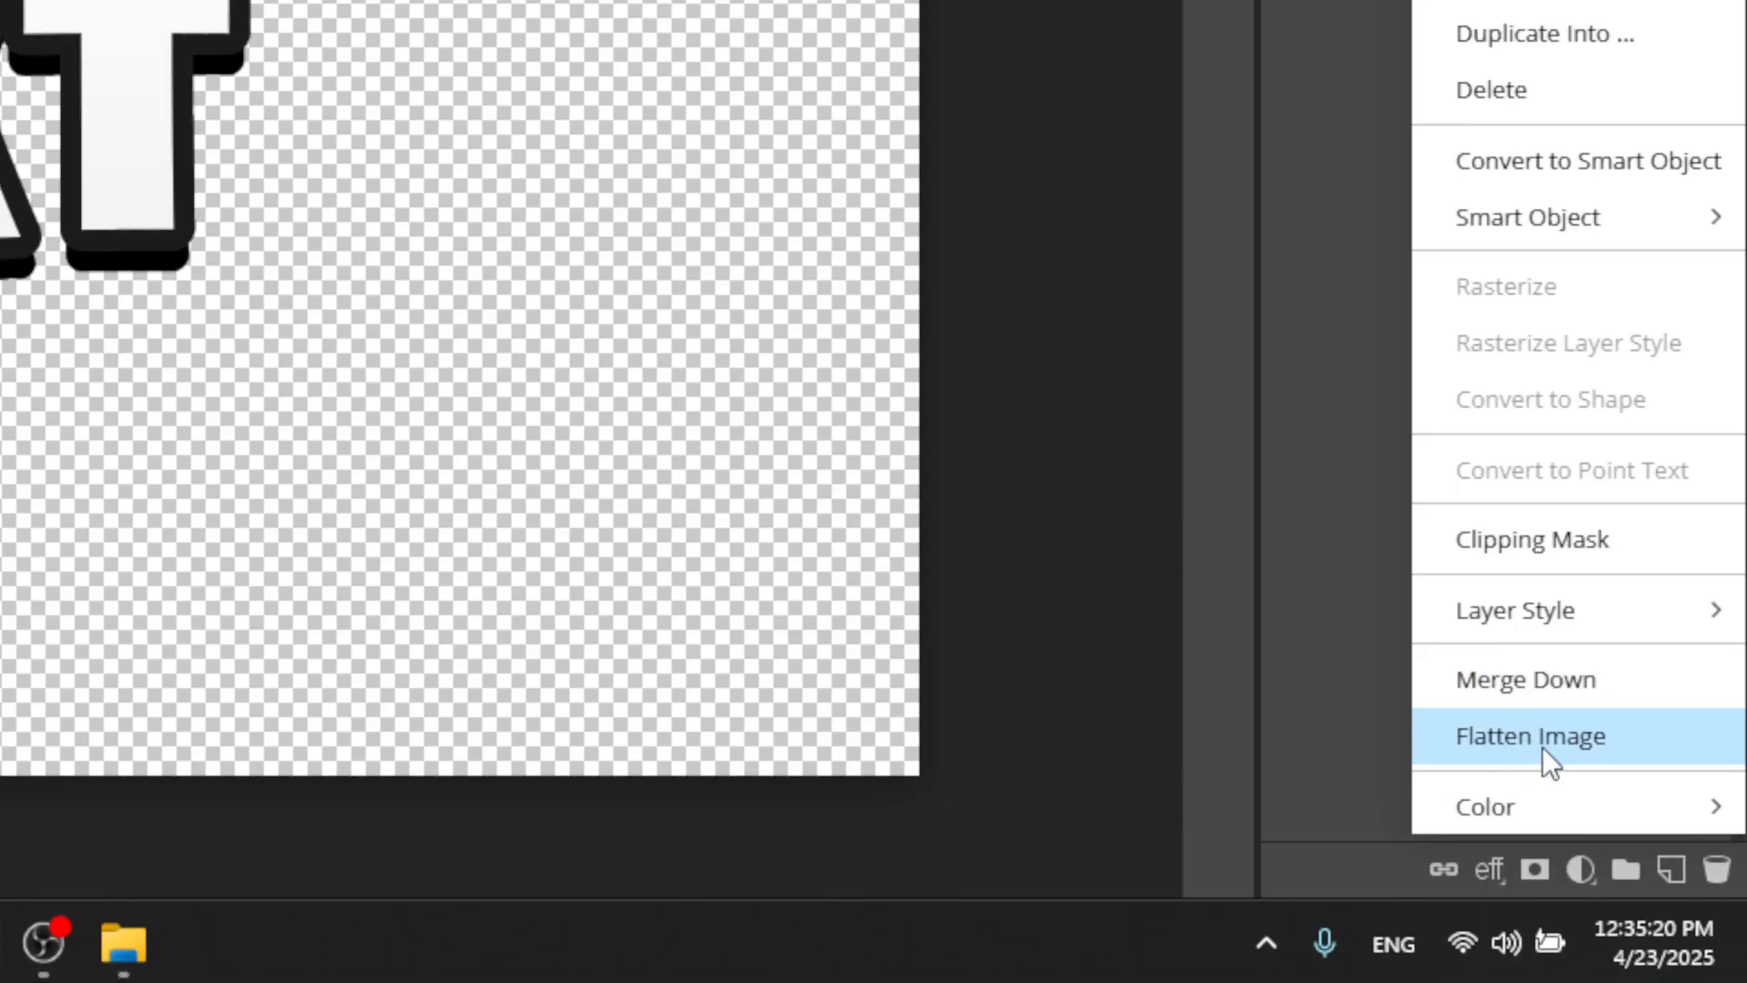
pyautogui.moveTo(1551, 873)
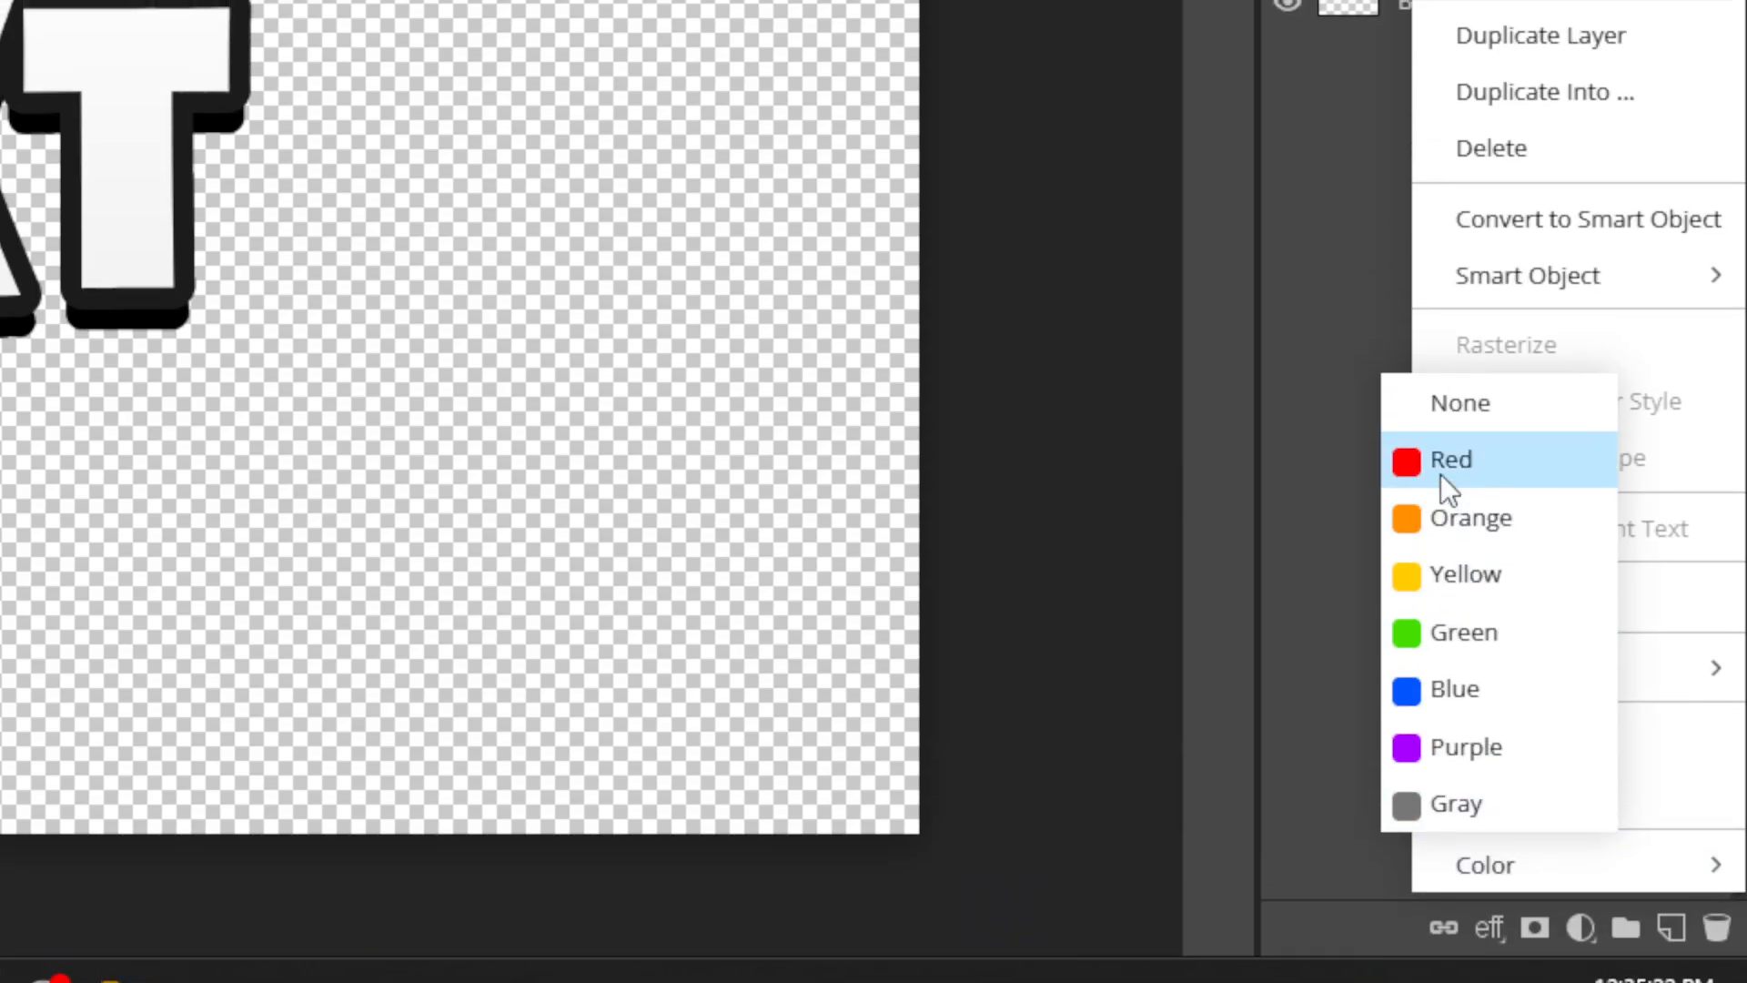
pyautogui.click(1446, 402)
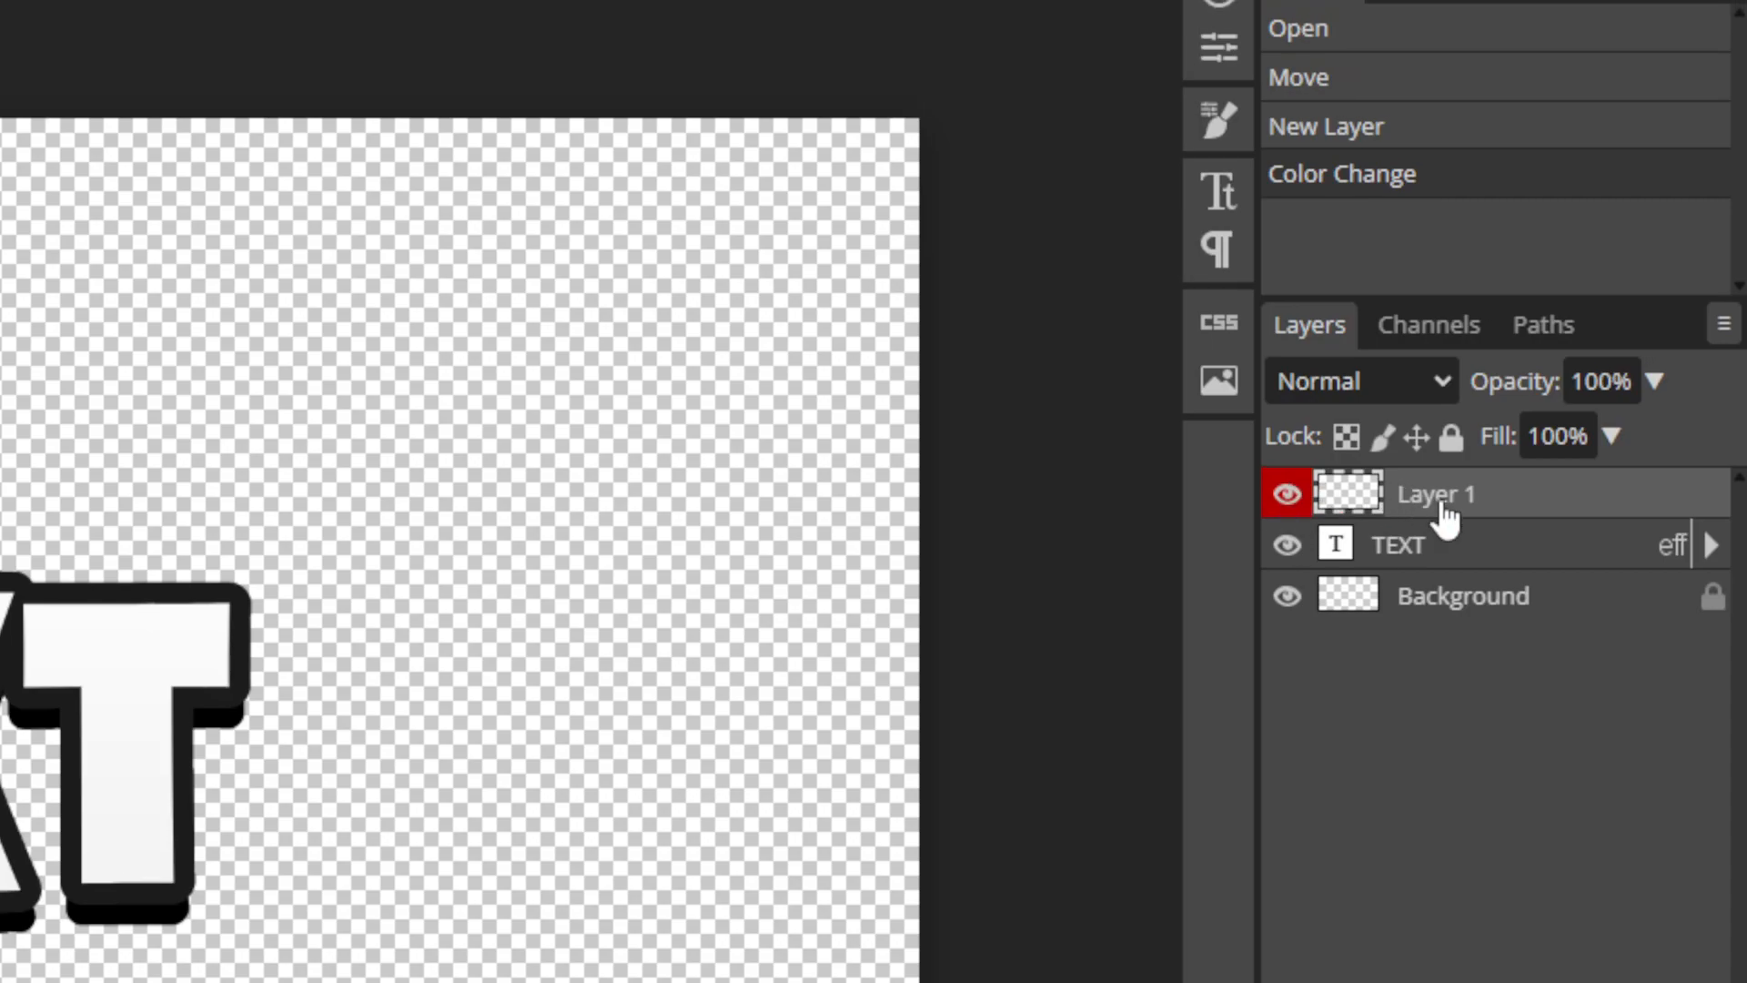
# Inspect the color label choices for Layer 1 again
pyautogui.rightClick(1442, 486)
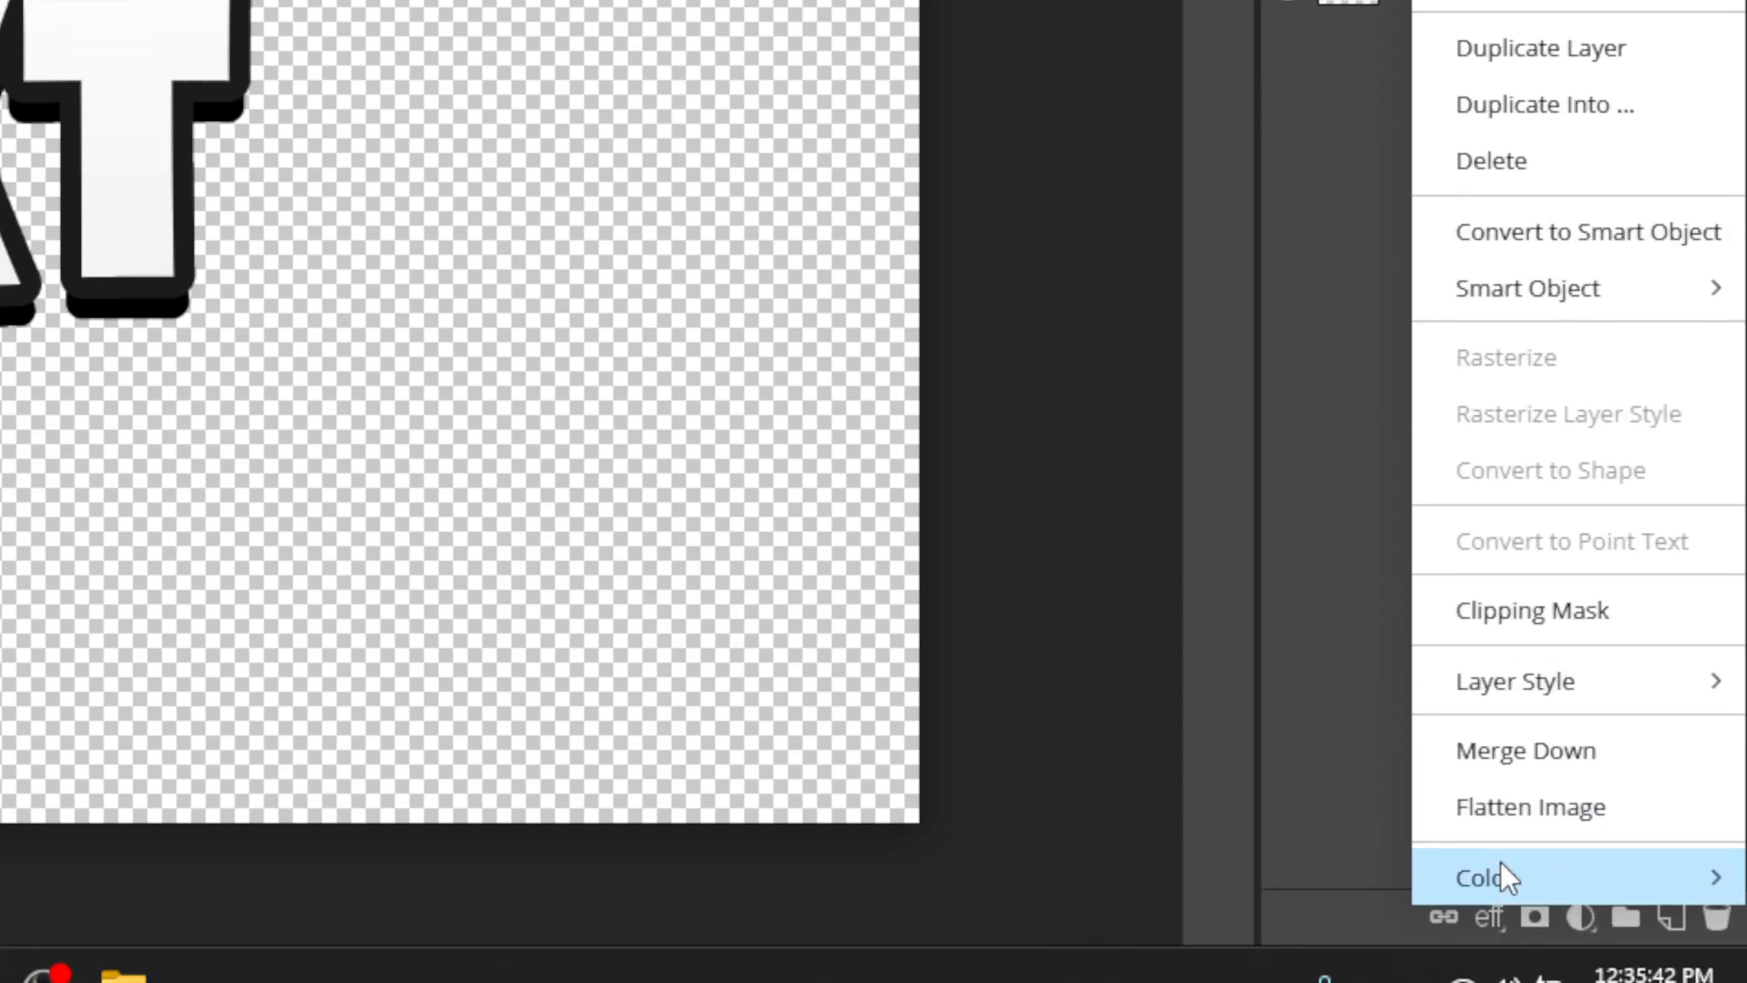
pyautogui.moveTo(1496, 869)
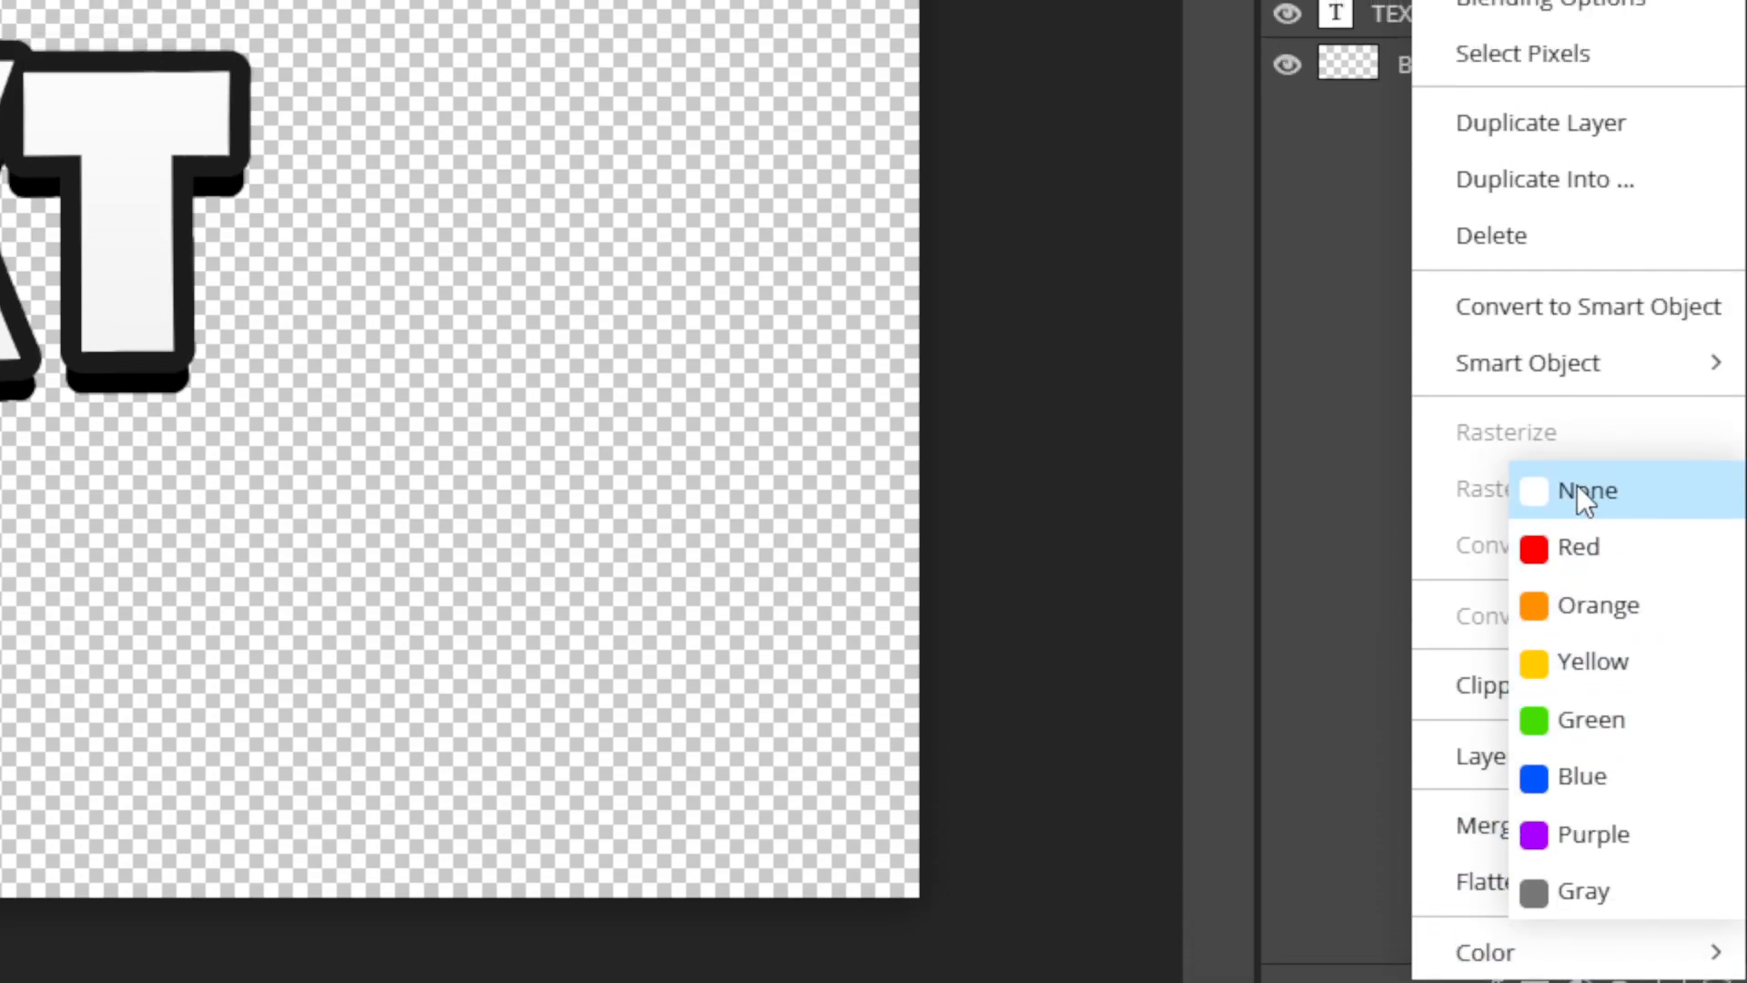
pyautogui.click(1575, 371)
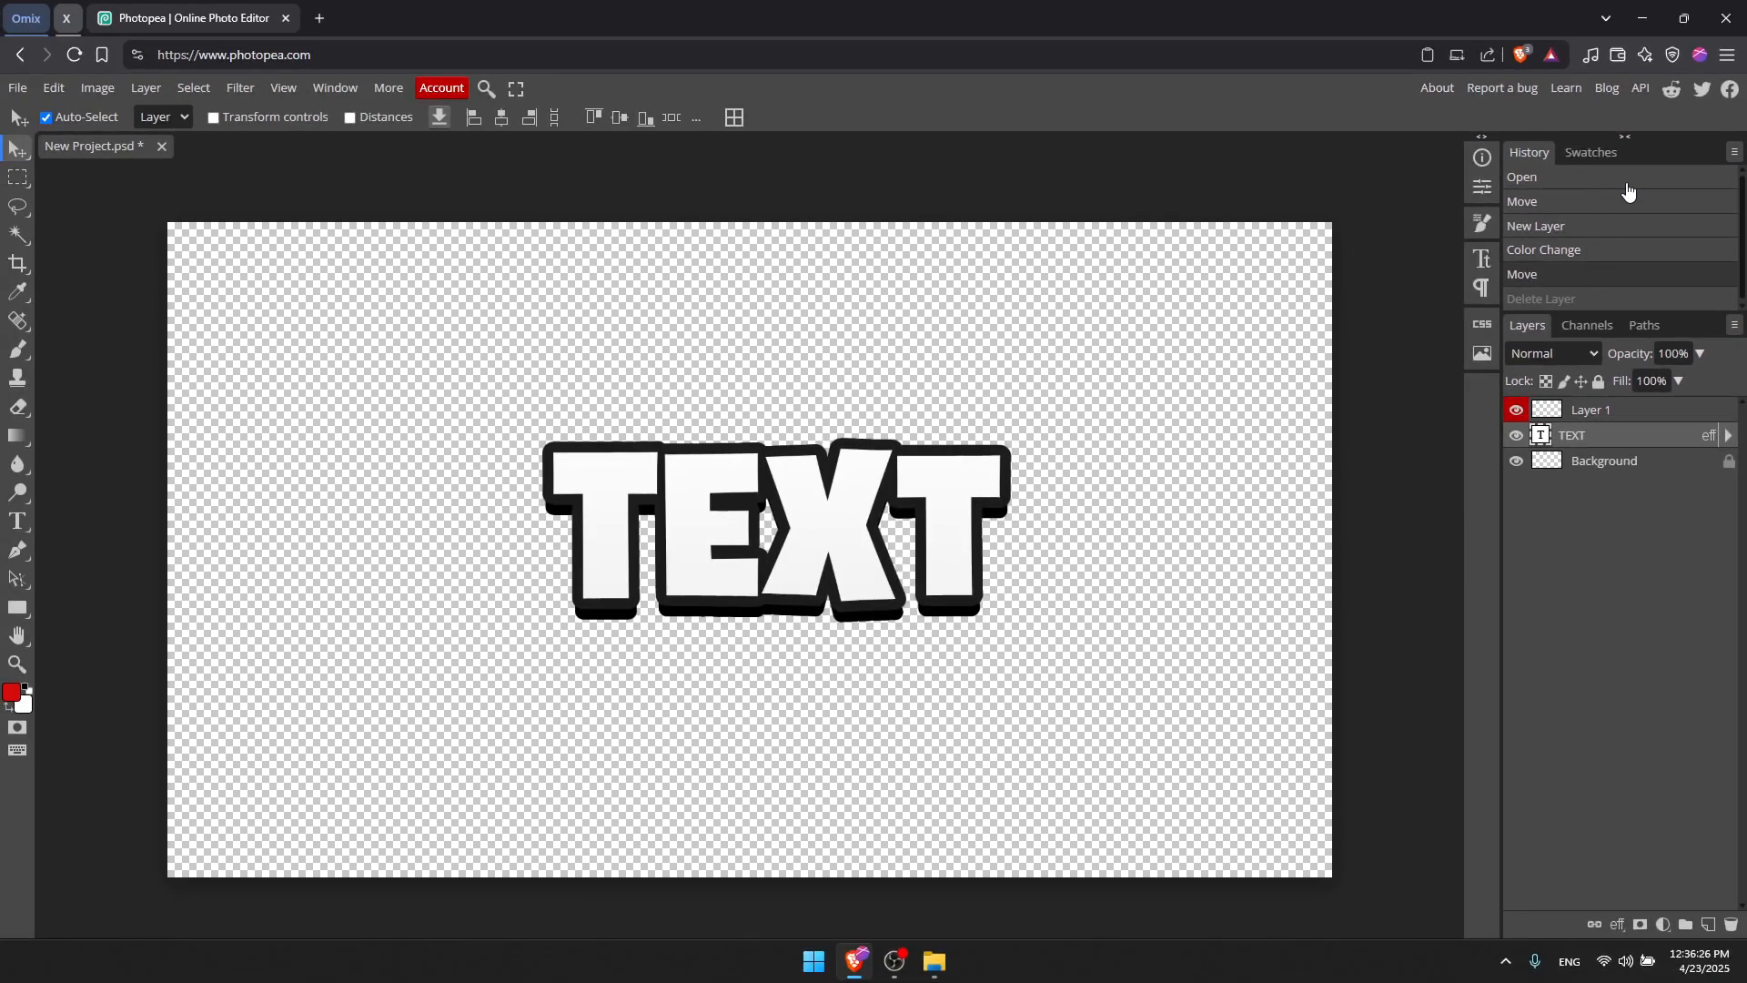
# Revert the document to its New Layer history state and undo the creation of that layer
pyautogui.scroll(-1, 1603, 243)
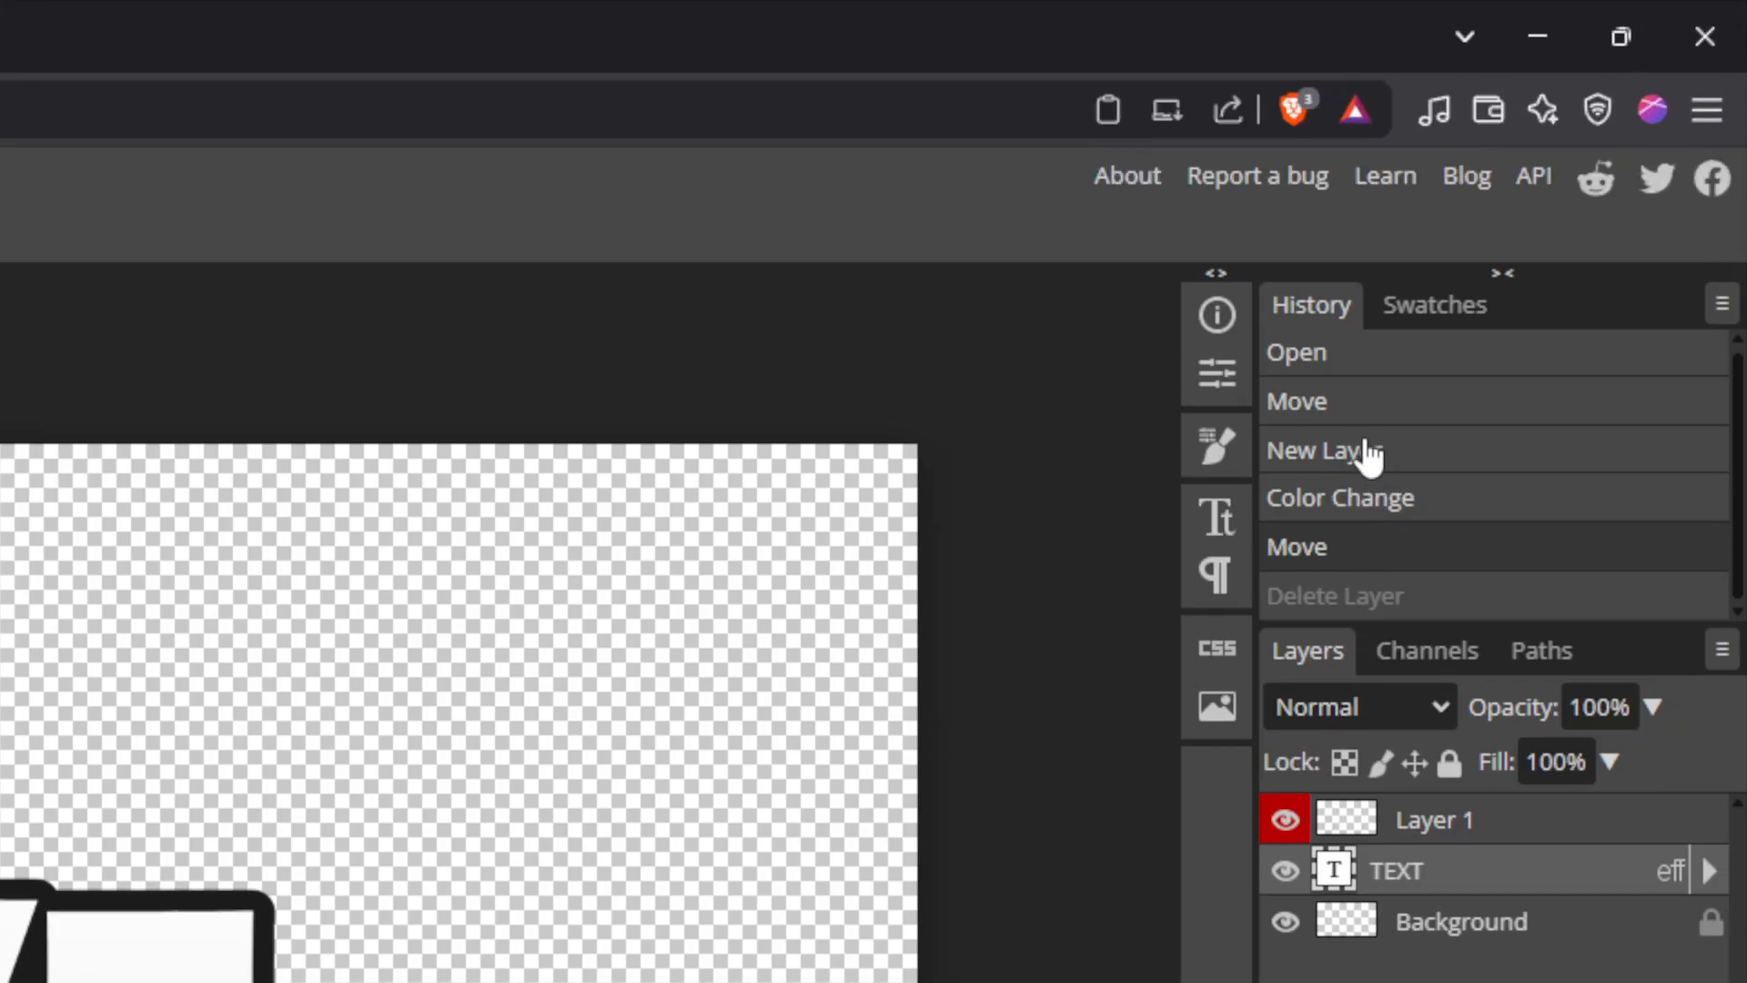
pyautogui.click(1382, 451)
pyautogui.hotkey('ctrl', 'z')
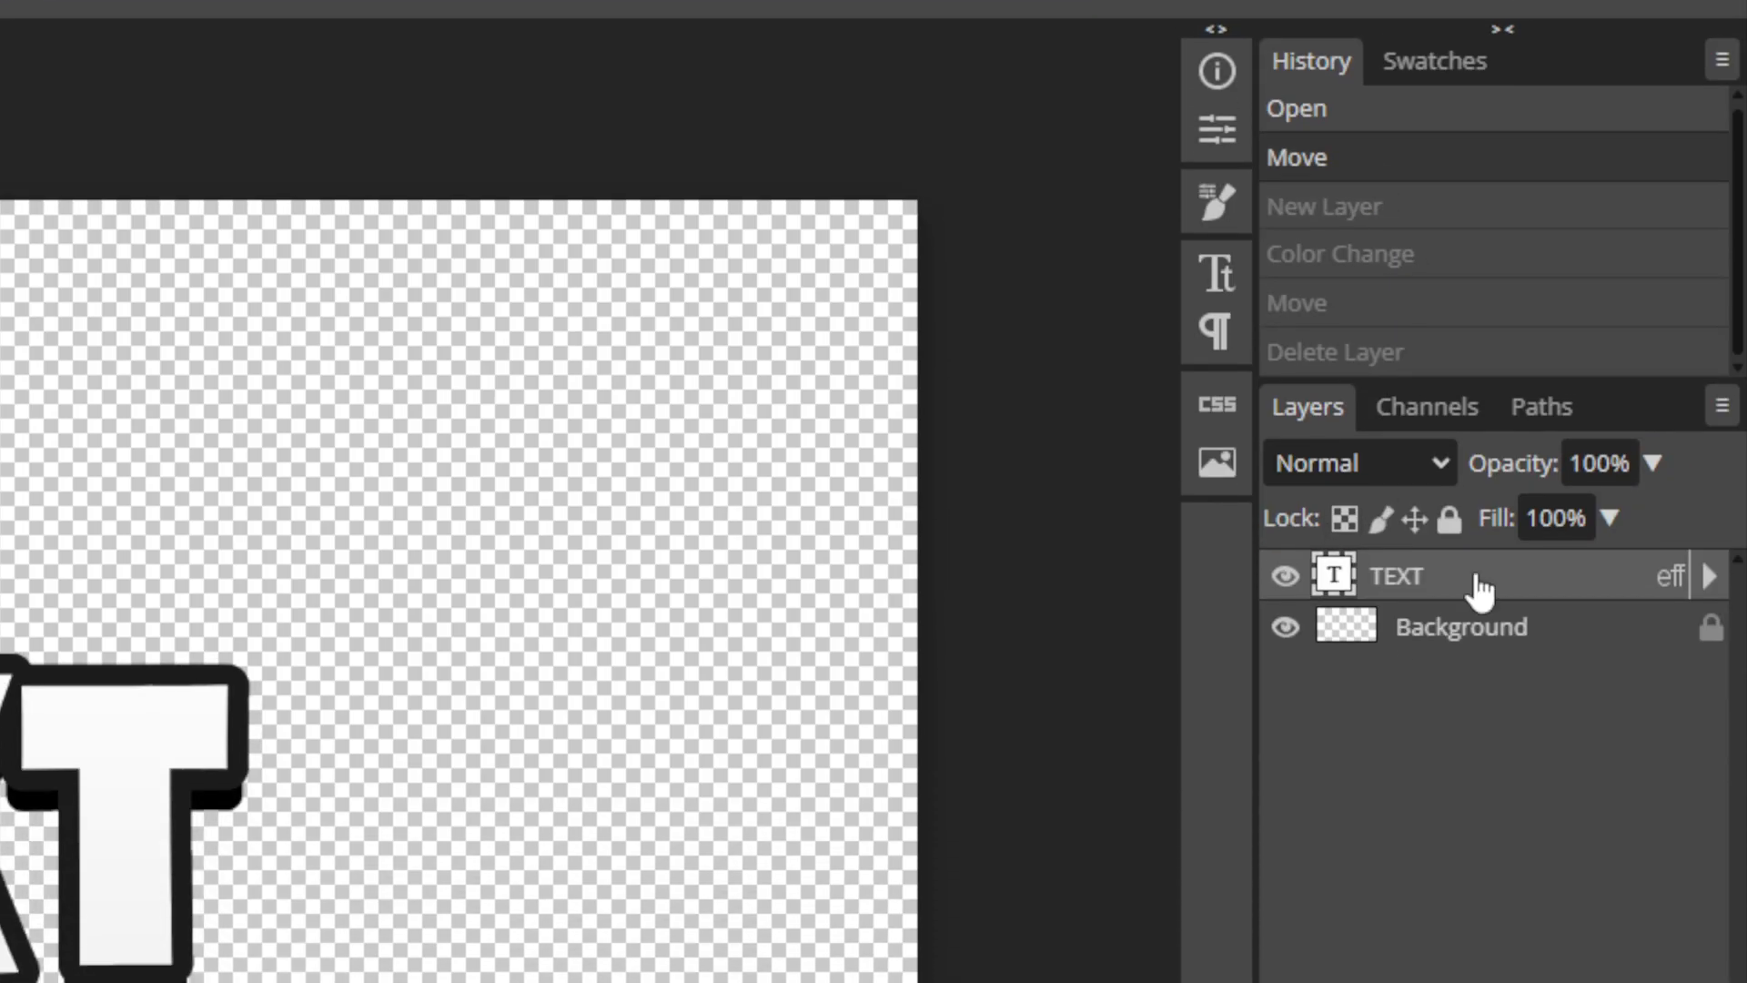
# Step back and forth through the history states and restore the Move state directly before Delete Layer
pyautogui.click(1374, 360)
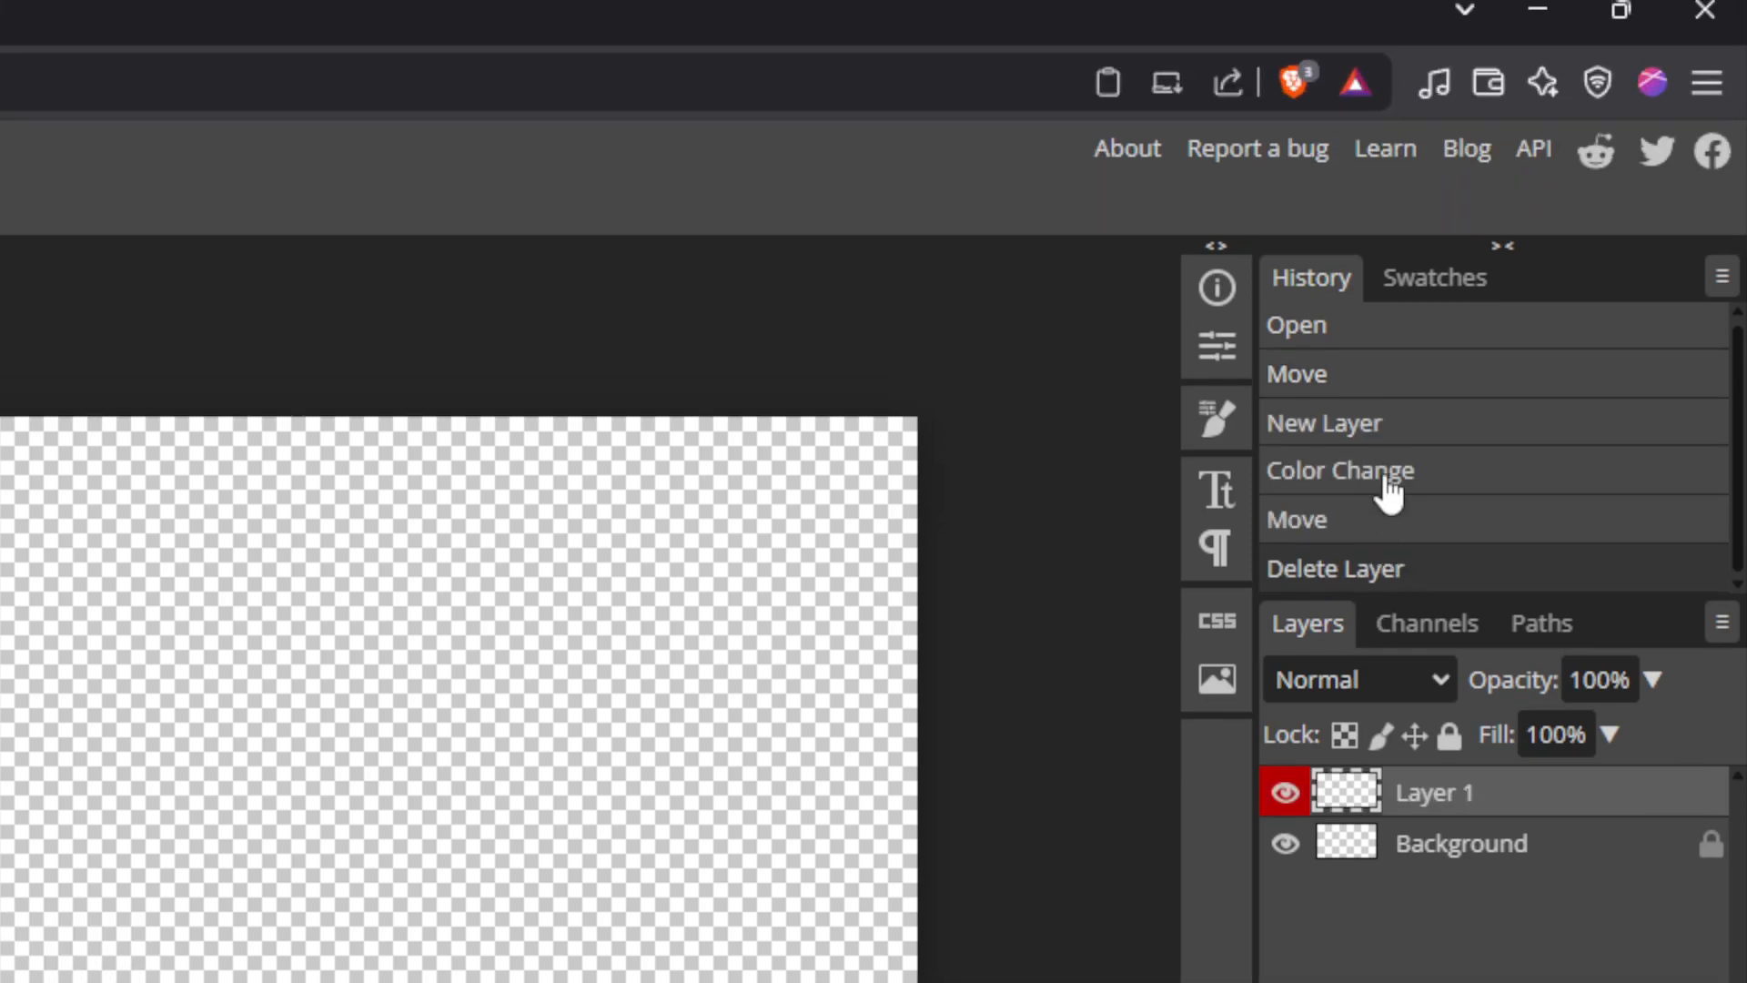
pyautogui.click(1387, 424)
pyautogui.click(1365, 518)
pyautogui.click(1390, 431)
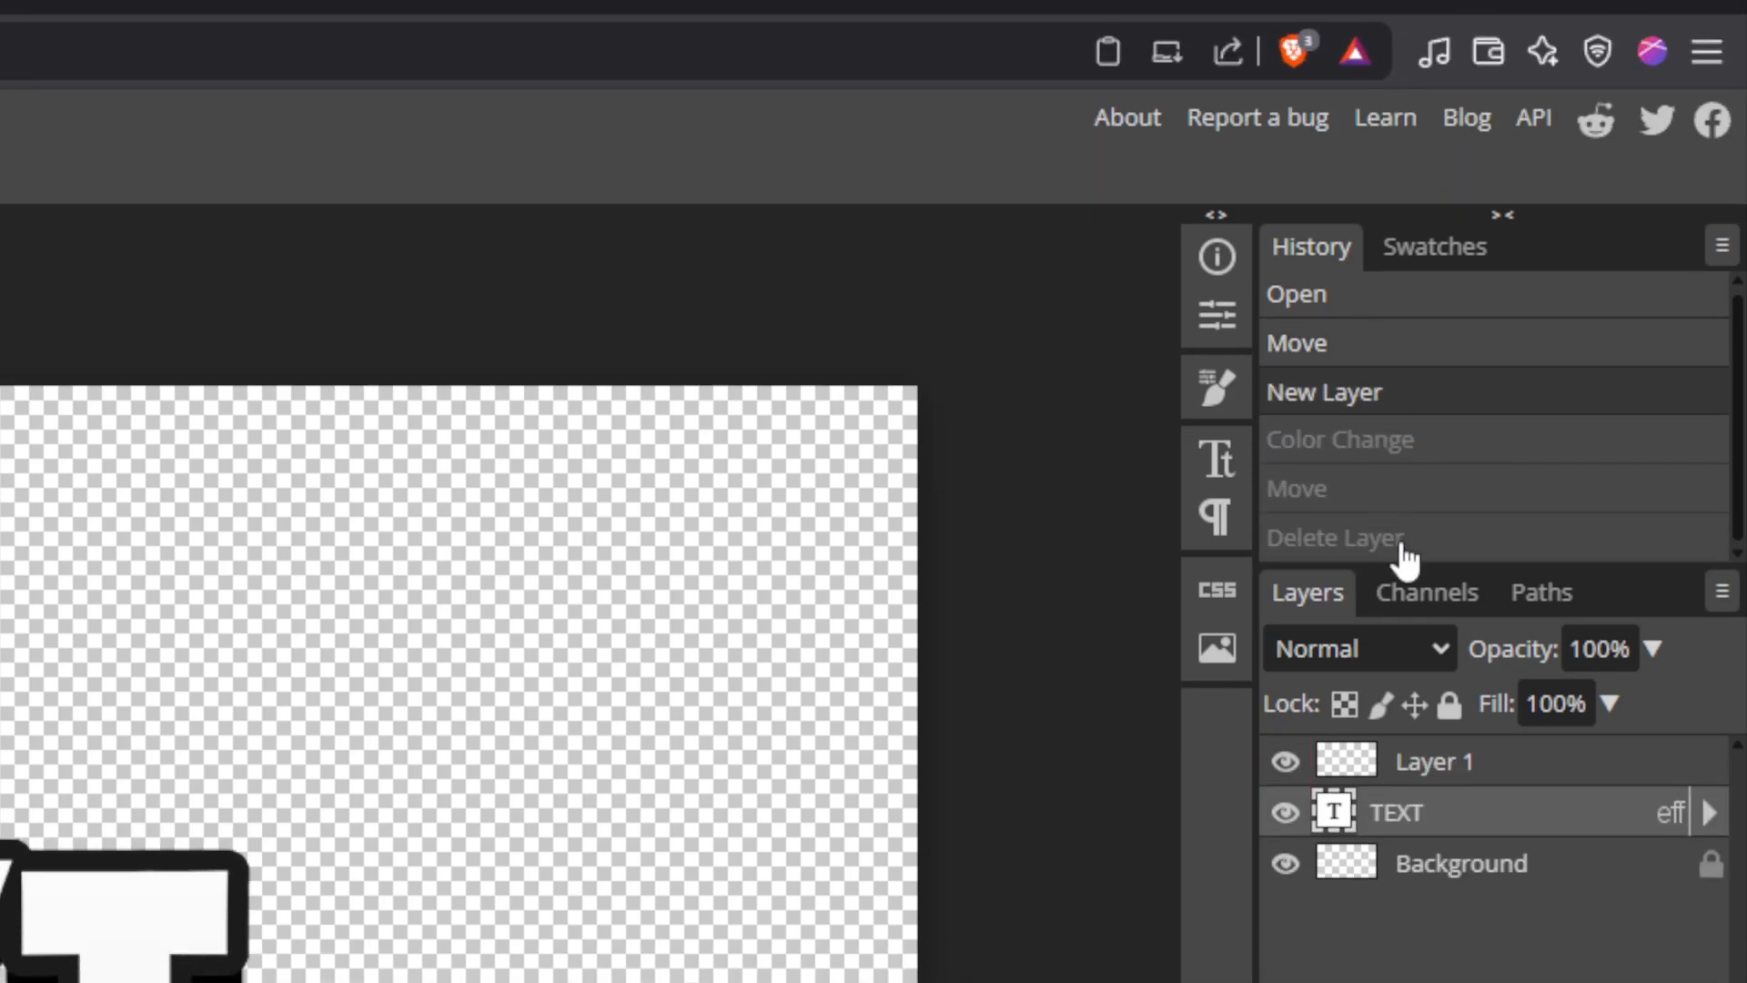
pyautogui.click(1402, 546)
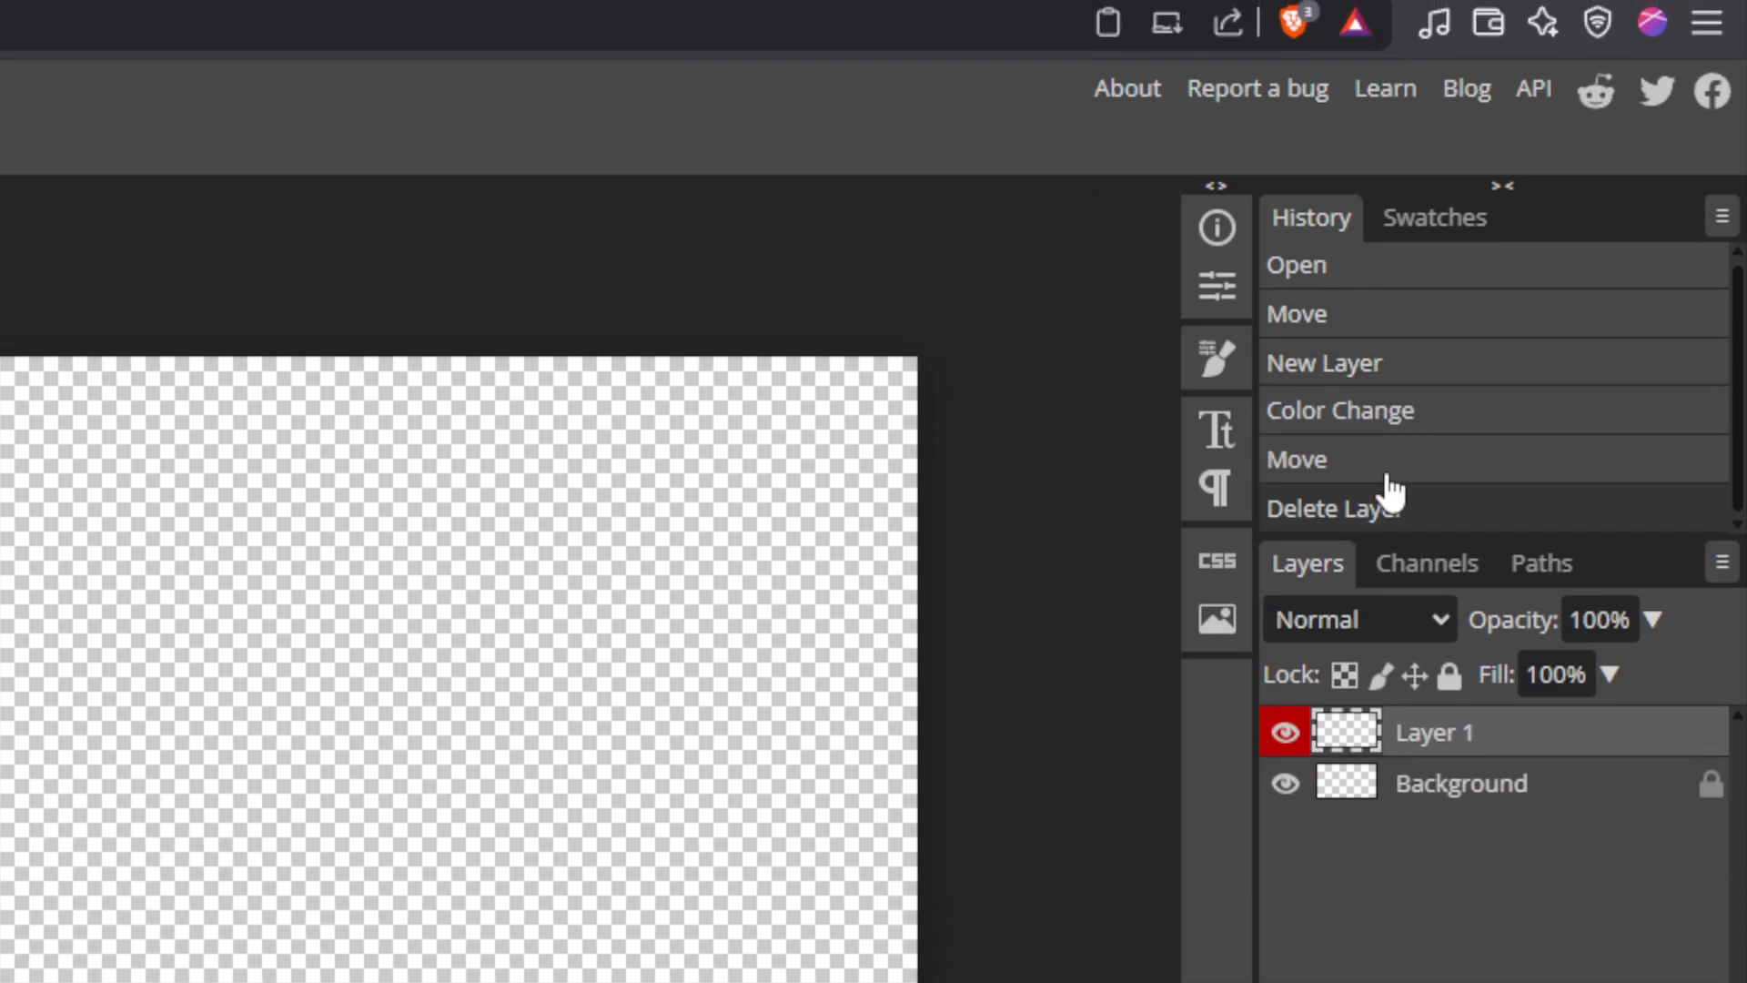
pyautogui.click(1387, 506)
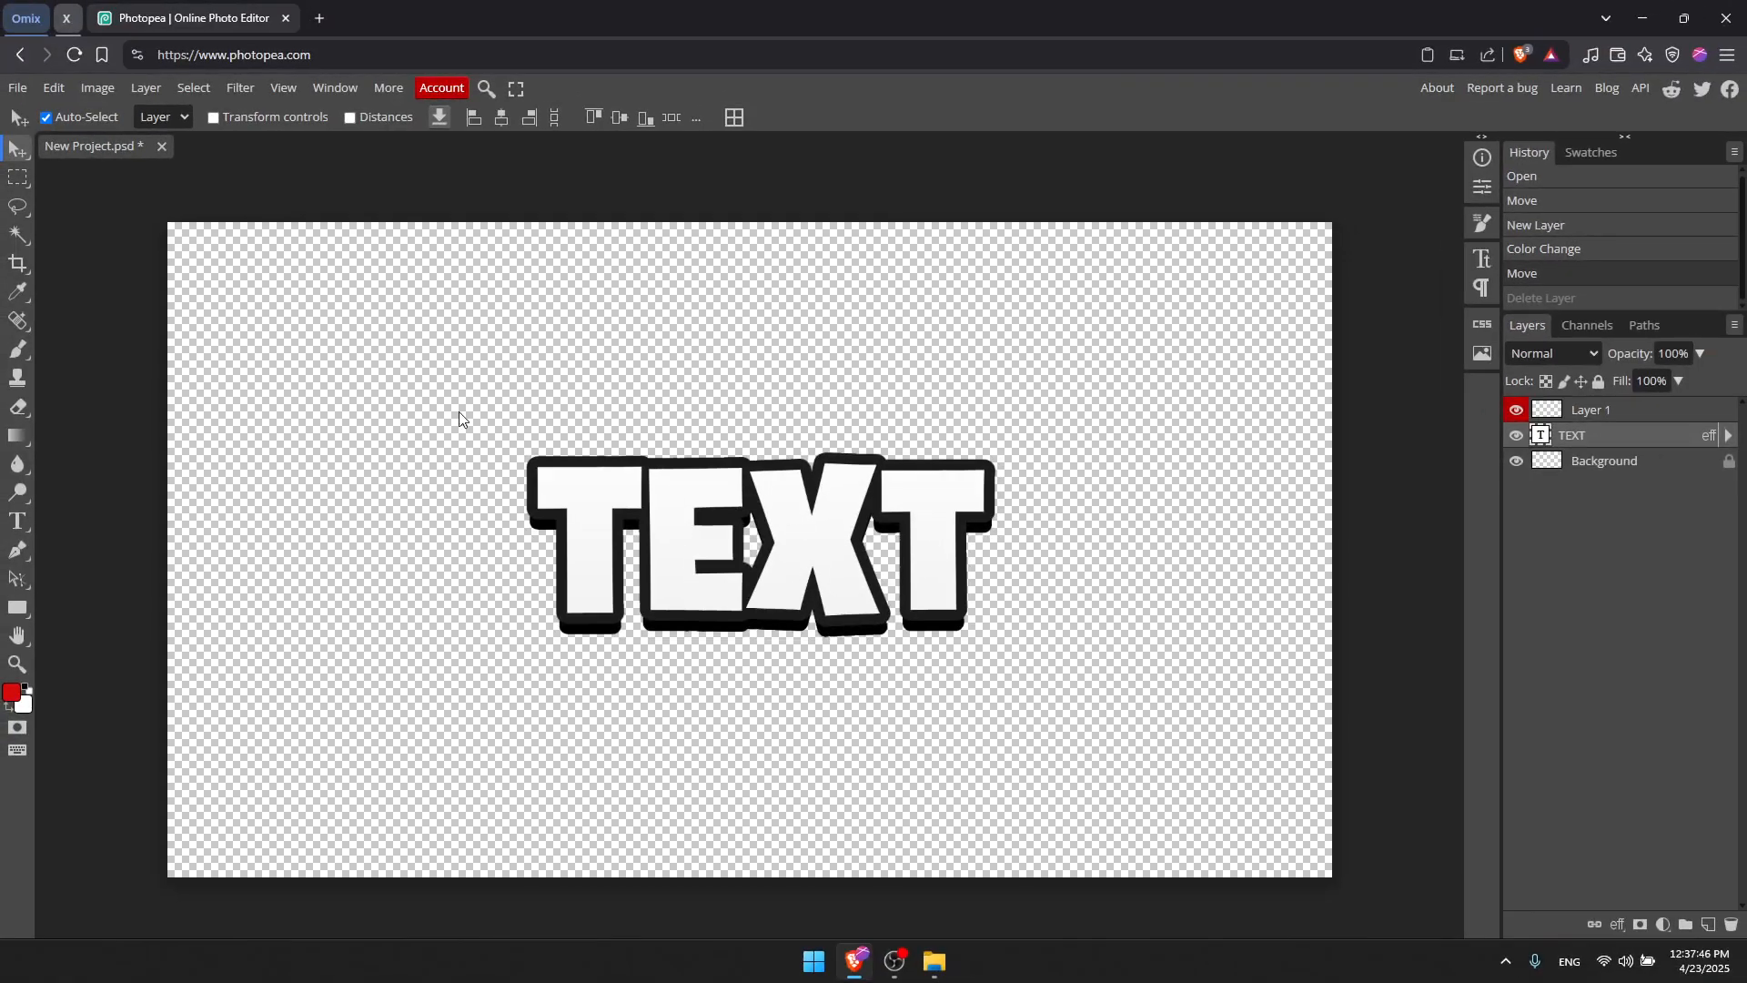
# Try a rectangular selection around the first letter T, nudge the selection slightly, and undo both actions
pyautogui.click(18, 177)
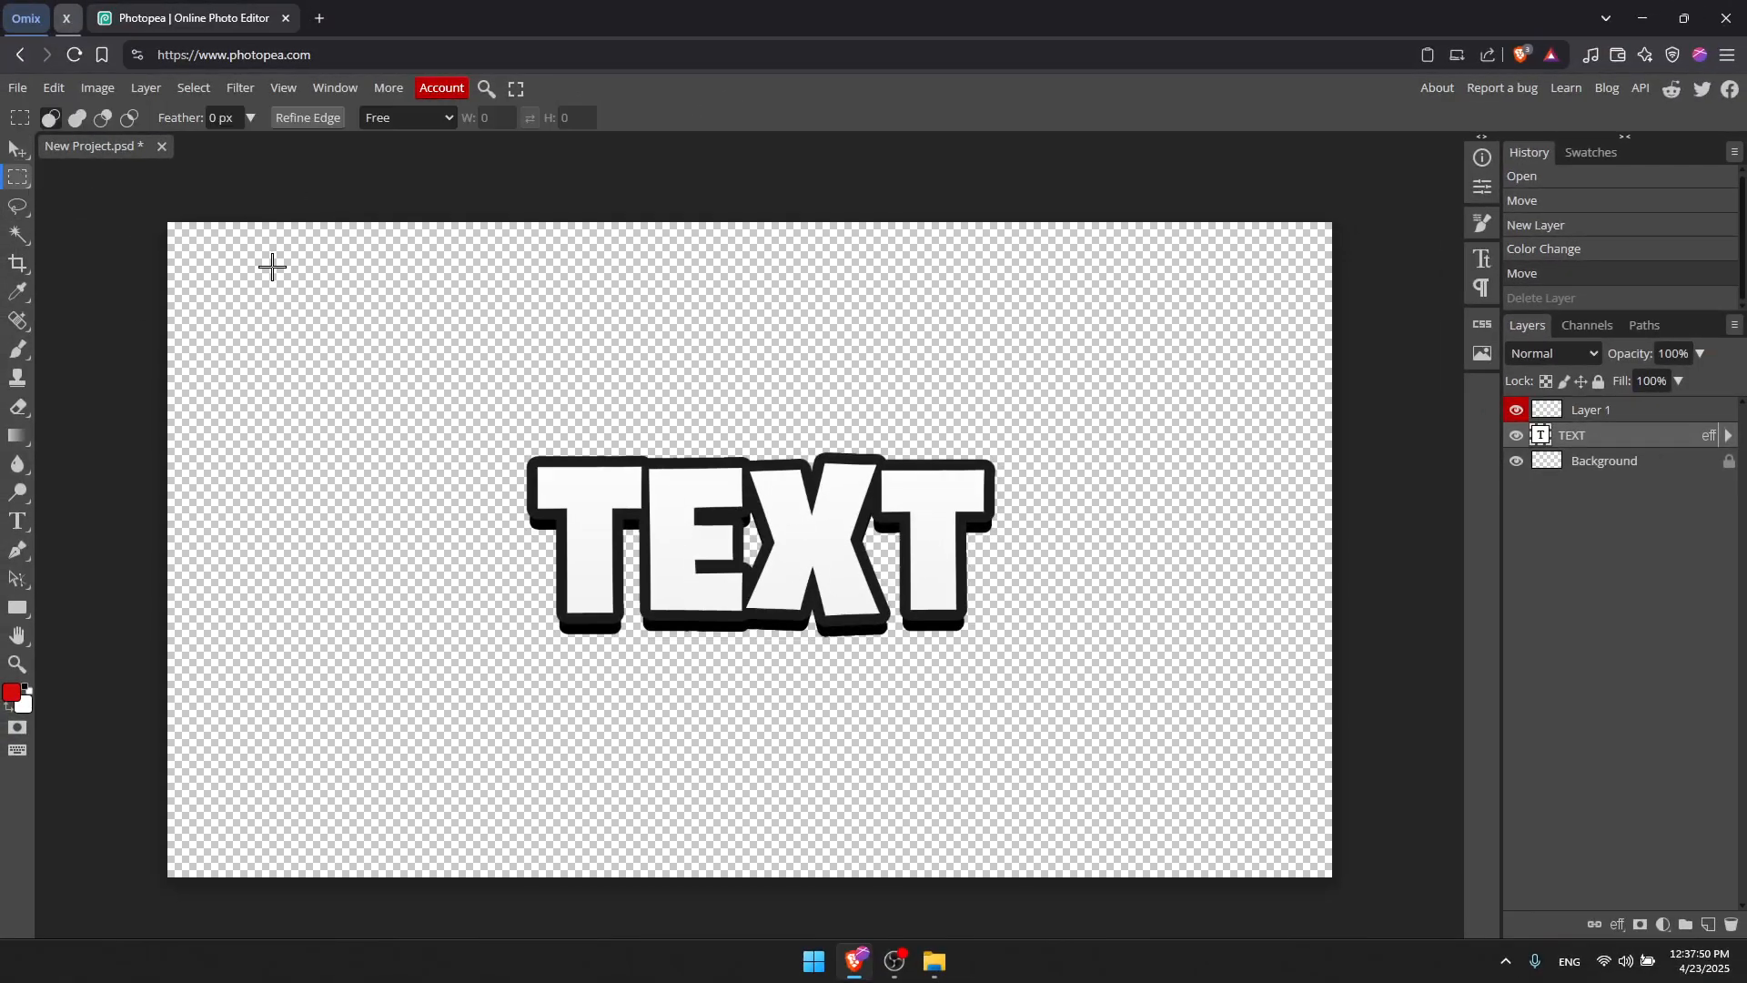
pyautogui.moveTo(487, 415); pyautogui.dragTo(645, 671)
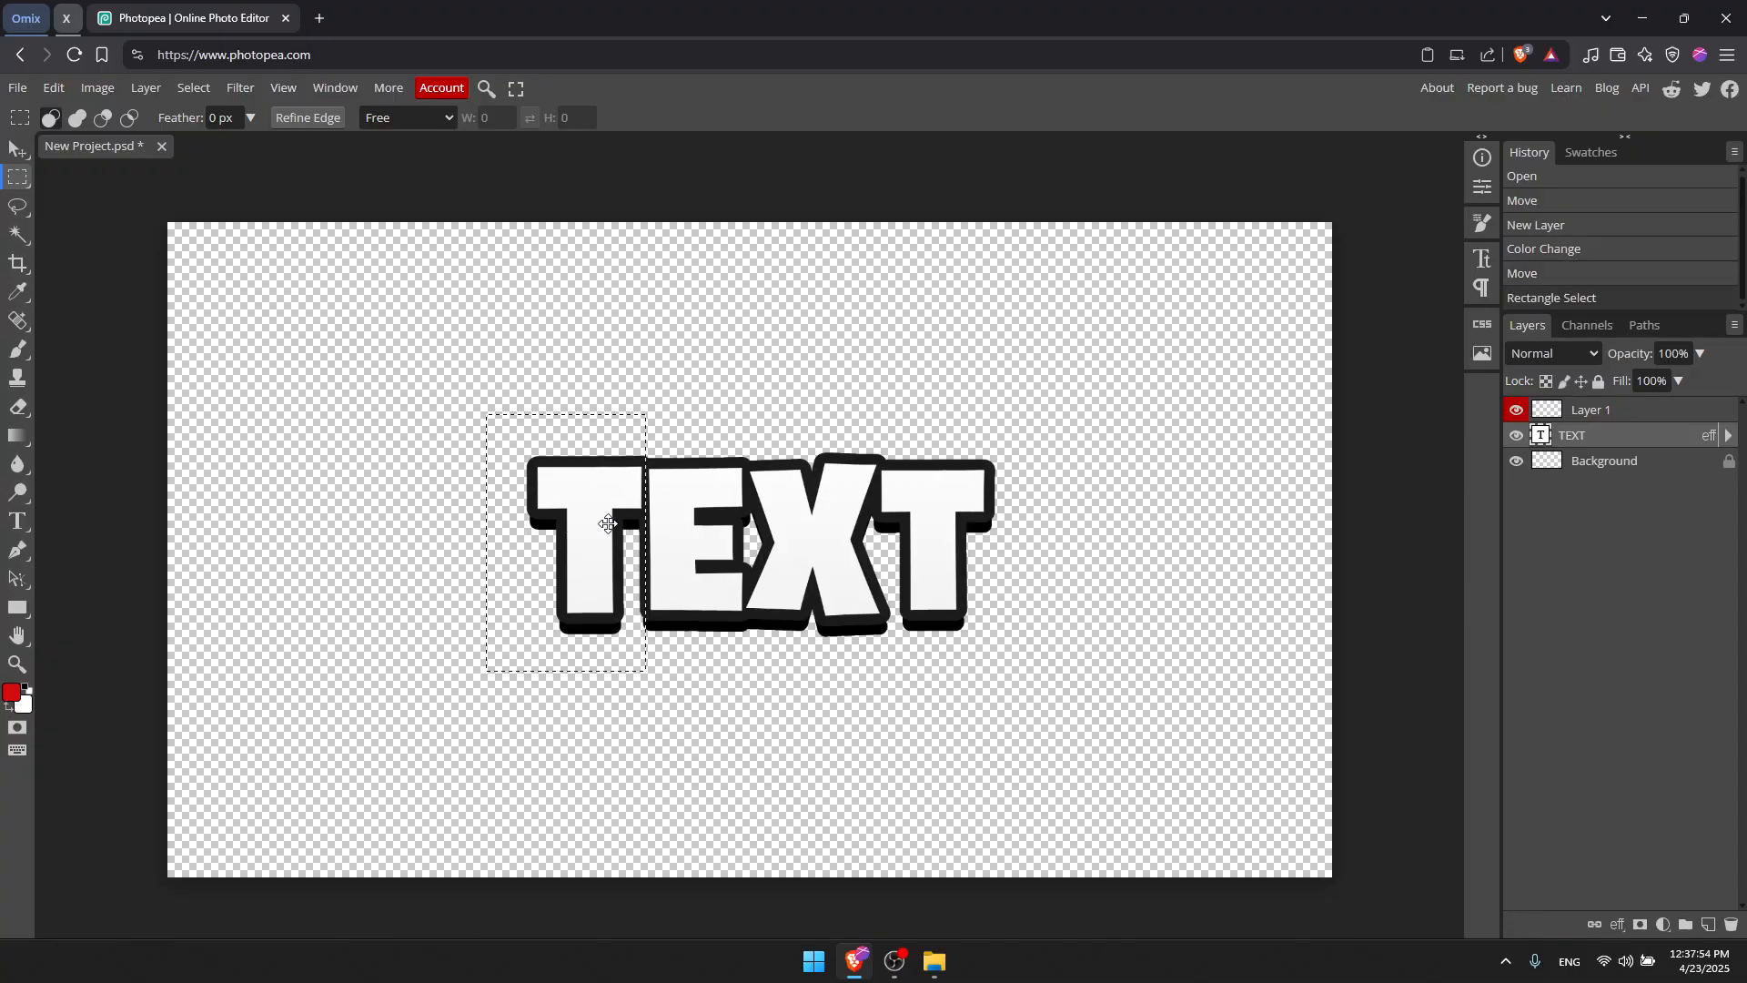
pyautogui.moveTo(589, 524); pyautogui.dragTo(590, 514)
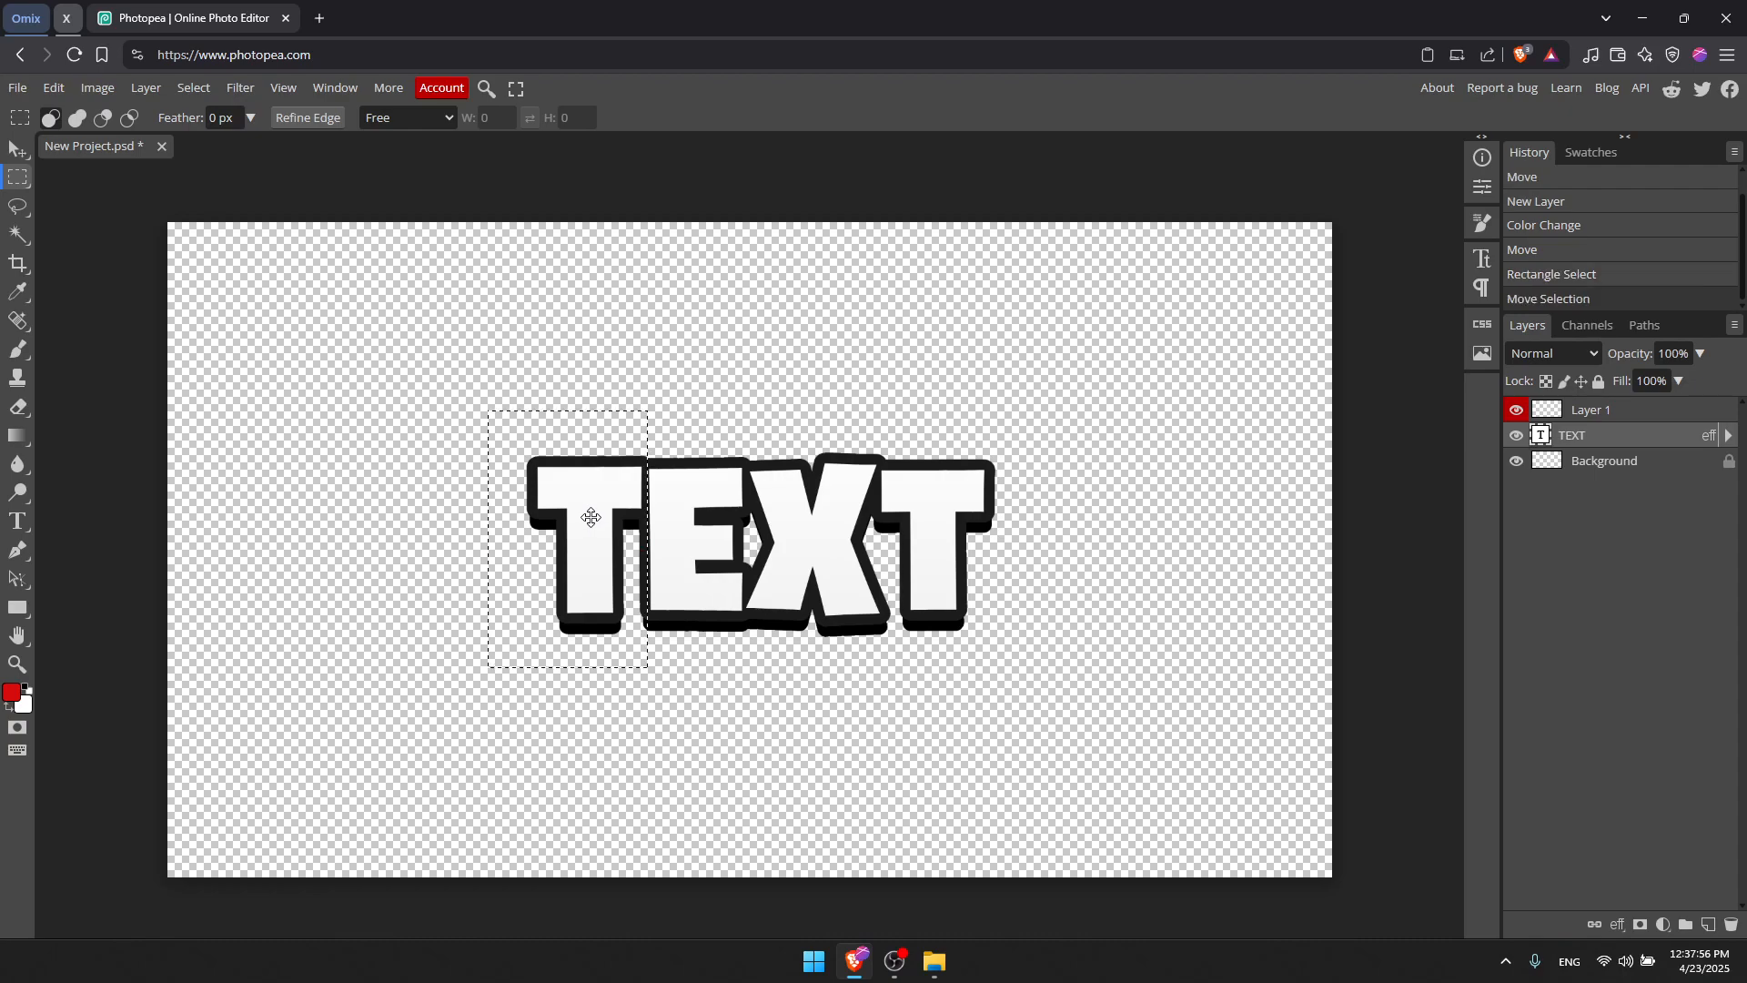
pyautogui.hotkey('ctrl', 'z')
pyautogui.hotkey('ctrl', 'z')
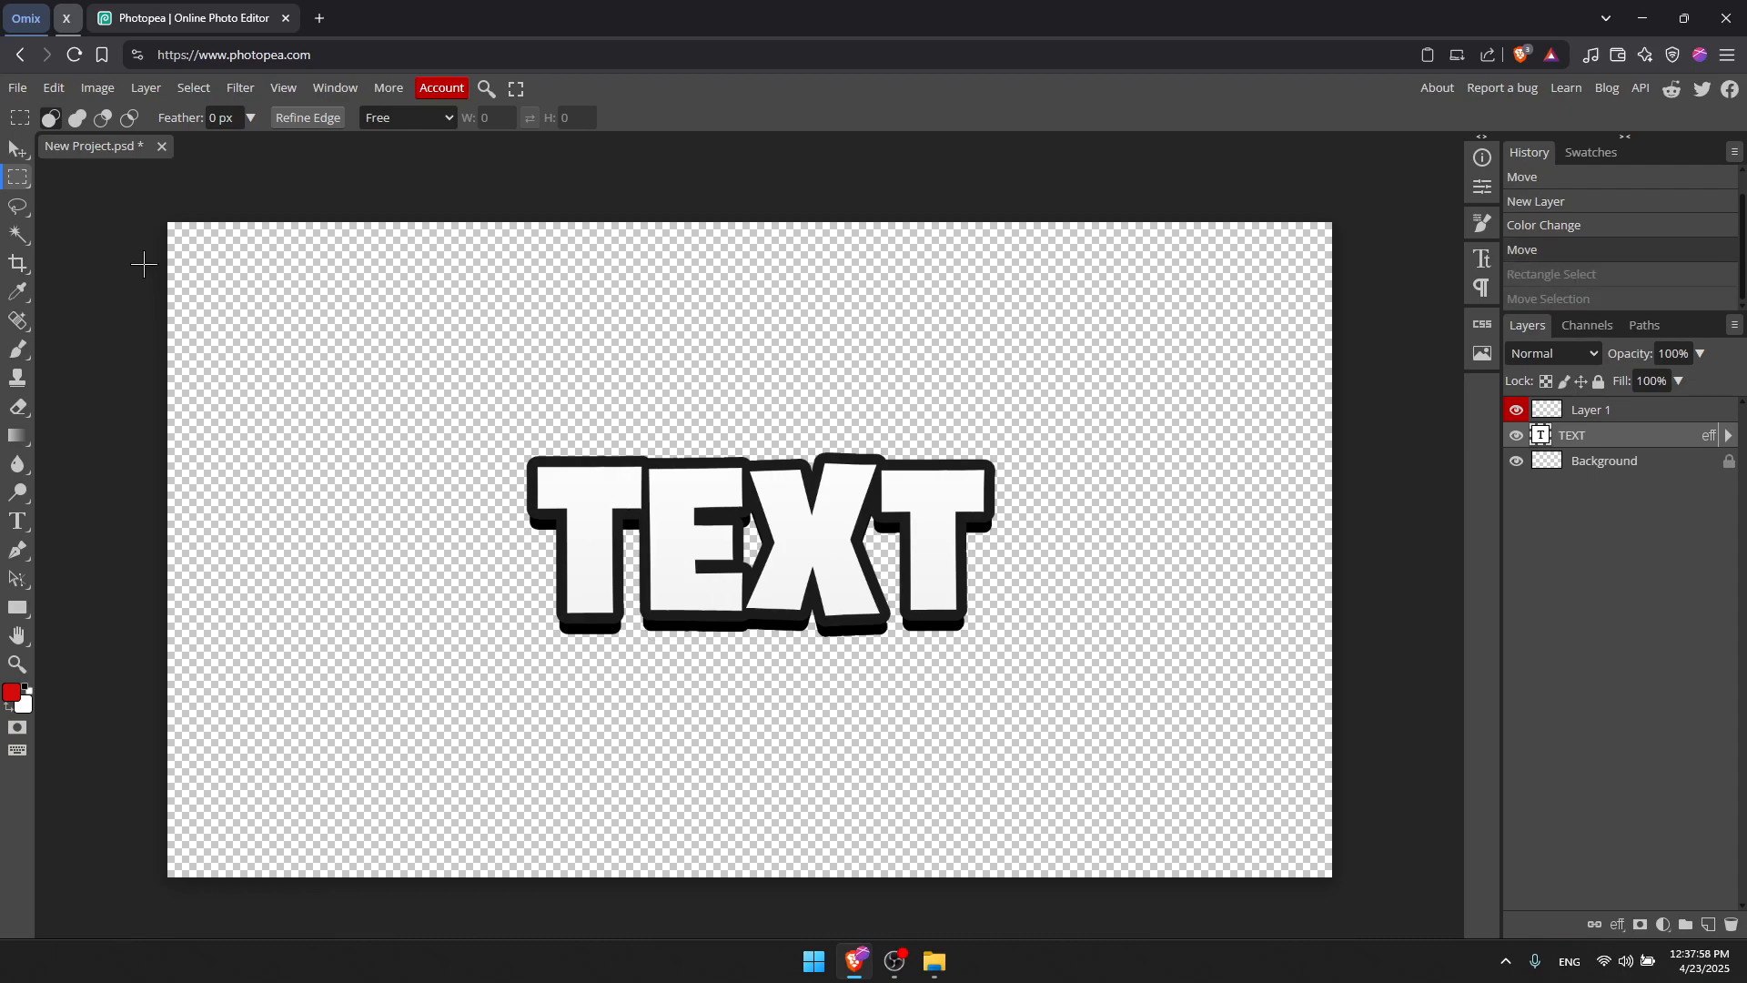
# Try a rectangular selection around the whole word TEXT, shift the selection slightly, and undo both actions
pyautogui.moveTo(435, 384); pyautogui.dragTo(1055, 699)
pyautogui.moveTo(774, 501)
pyautogui.mouseDown()
pyautogui.moveTo(714, 475)
pyautogui.moveTo(804, 509)
pyautogui.mouseUp()
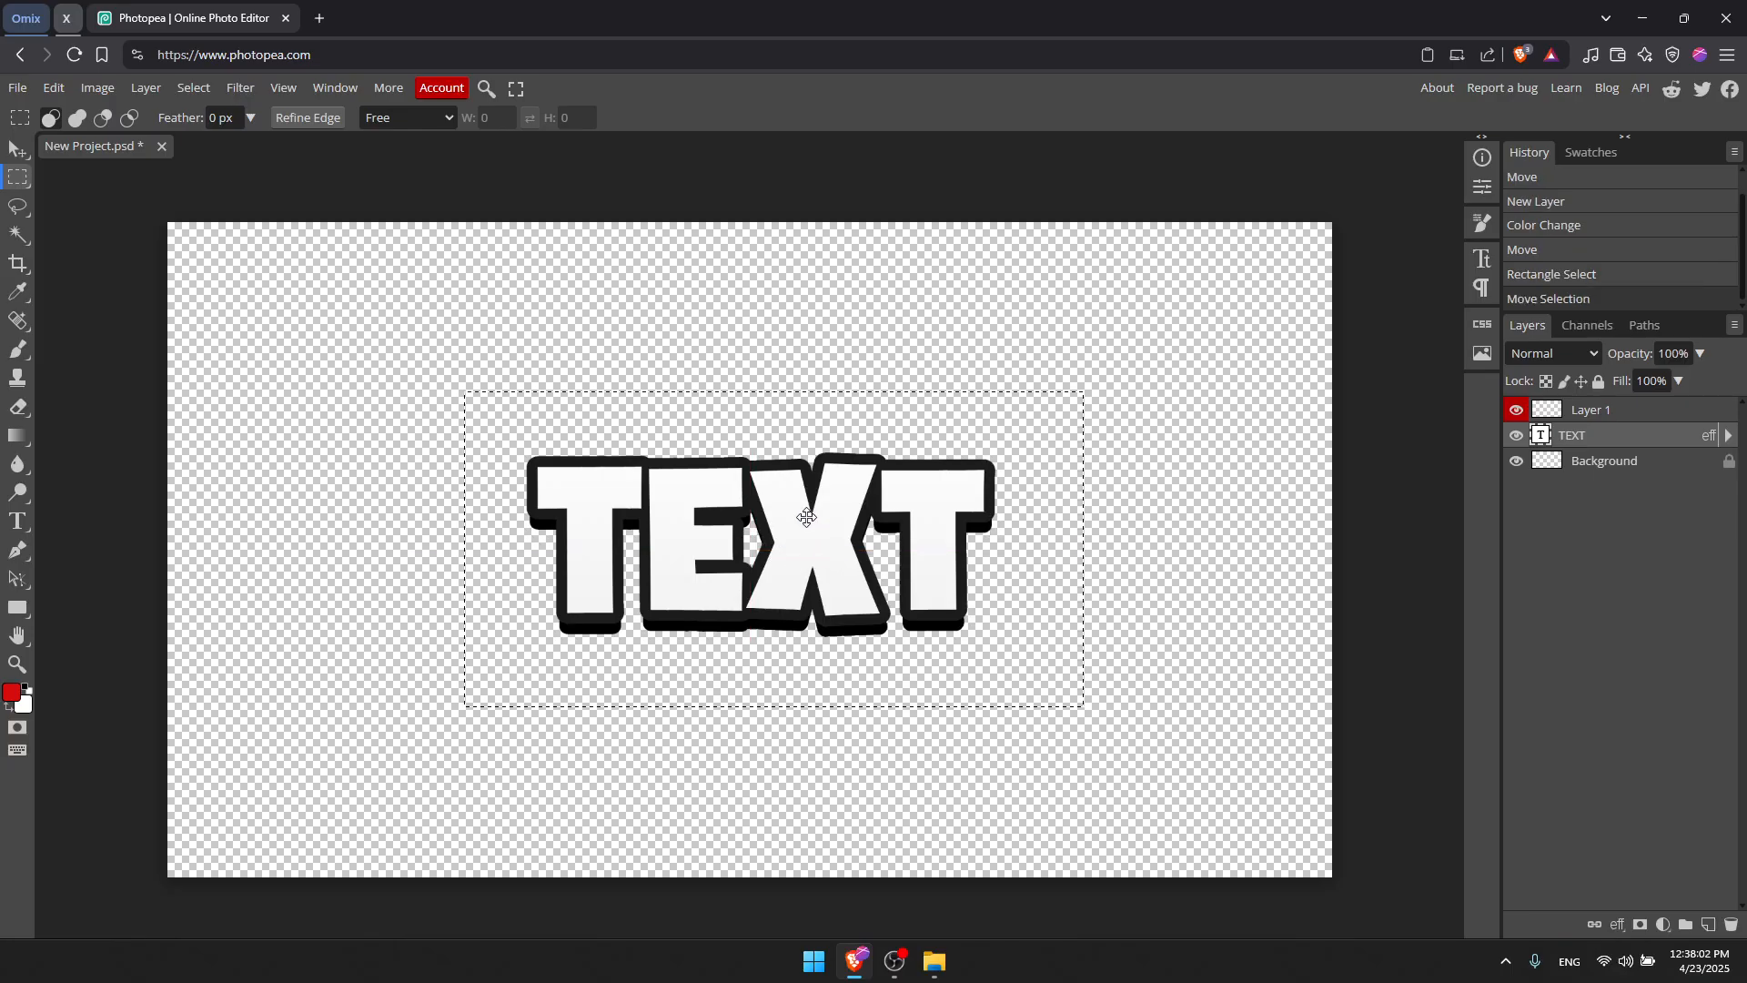
pyautogui.hotkey('ctrl', 'z')
pyautogui.hotkey('ctrl', 'z')
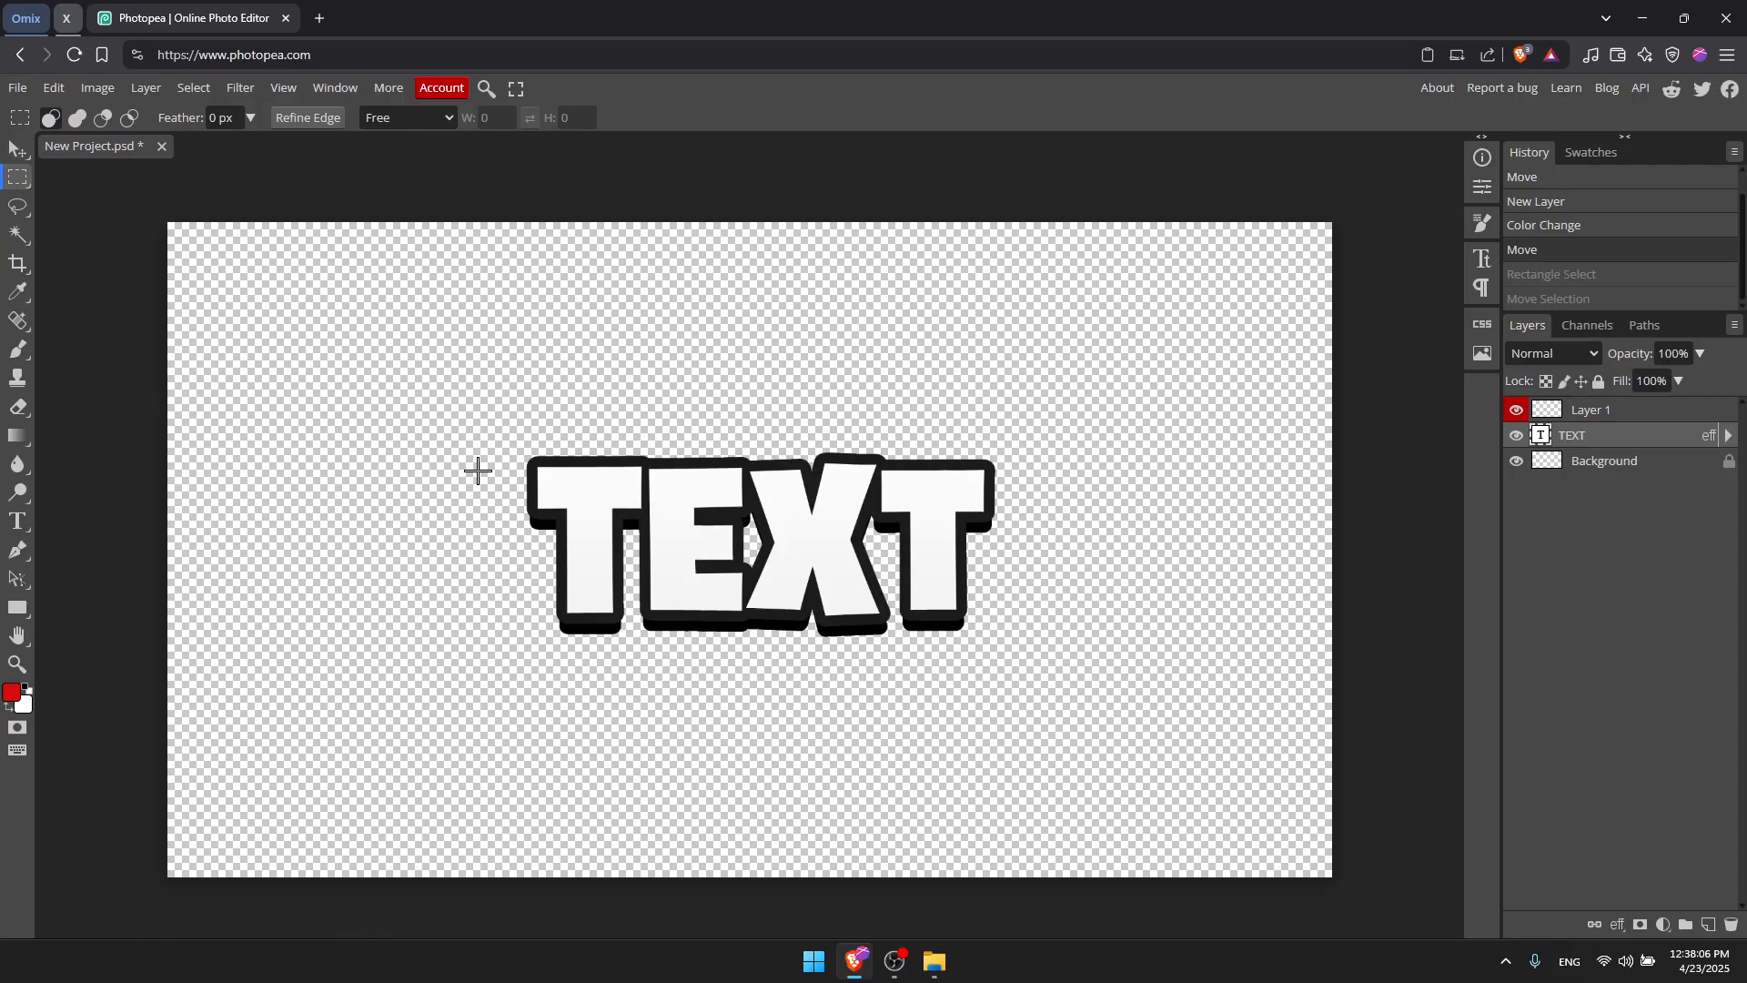
# Look through the options of the Blur, Dodge and Type tools and return to the Move tool
pyautogui.click(18, 463)
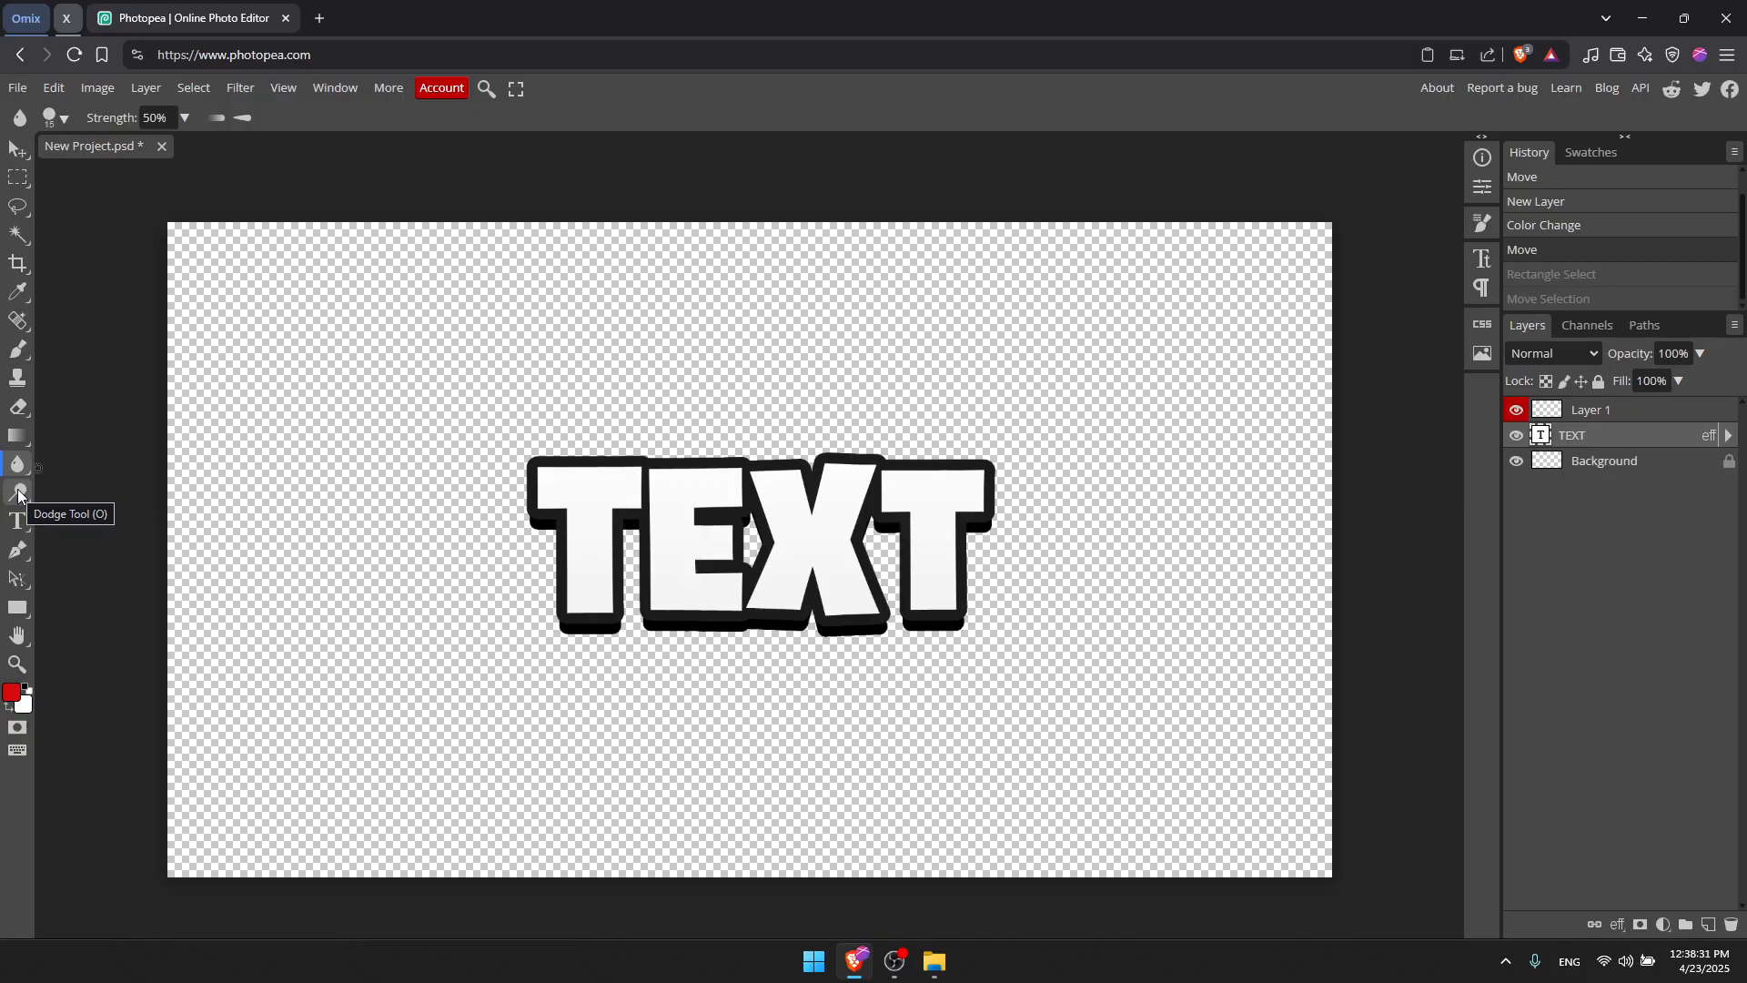
pyautogui.press('o')
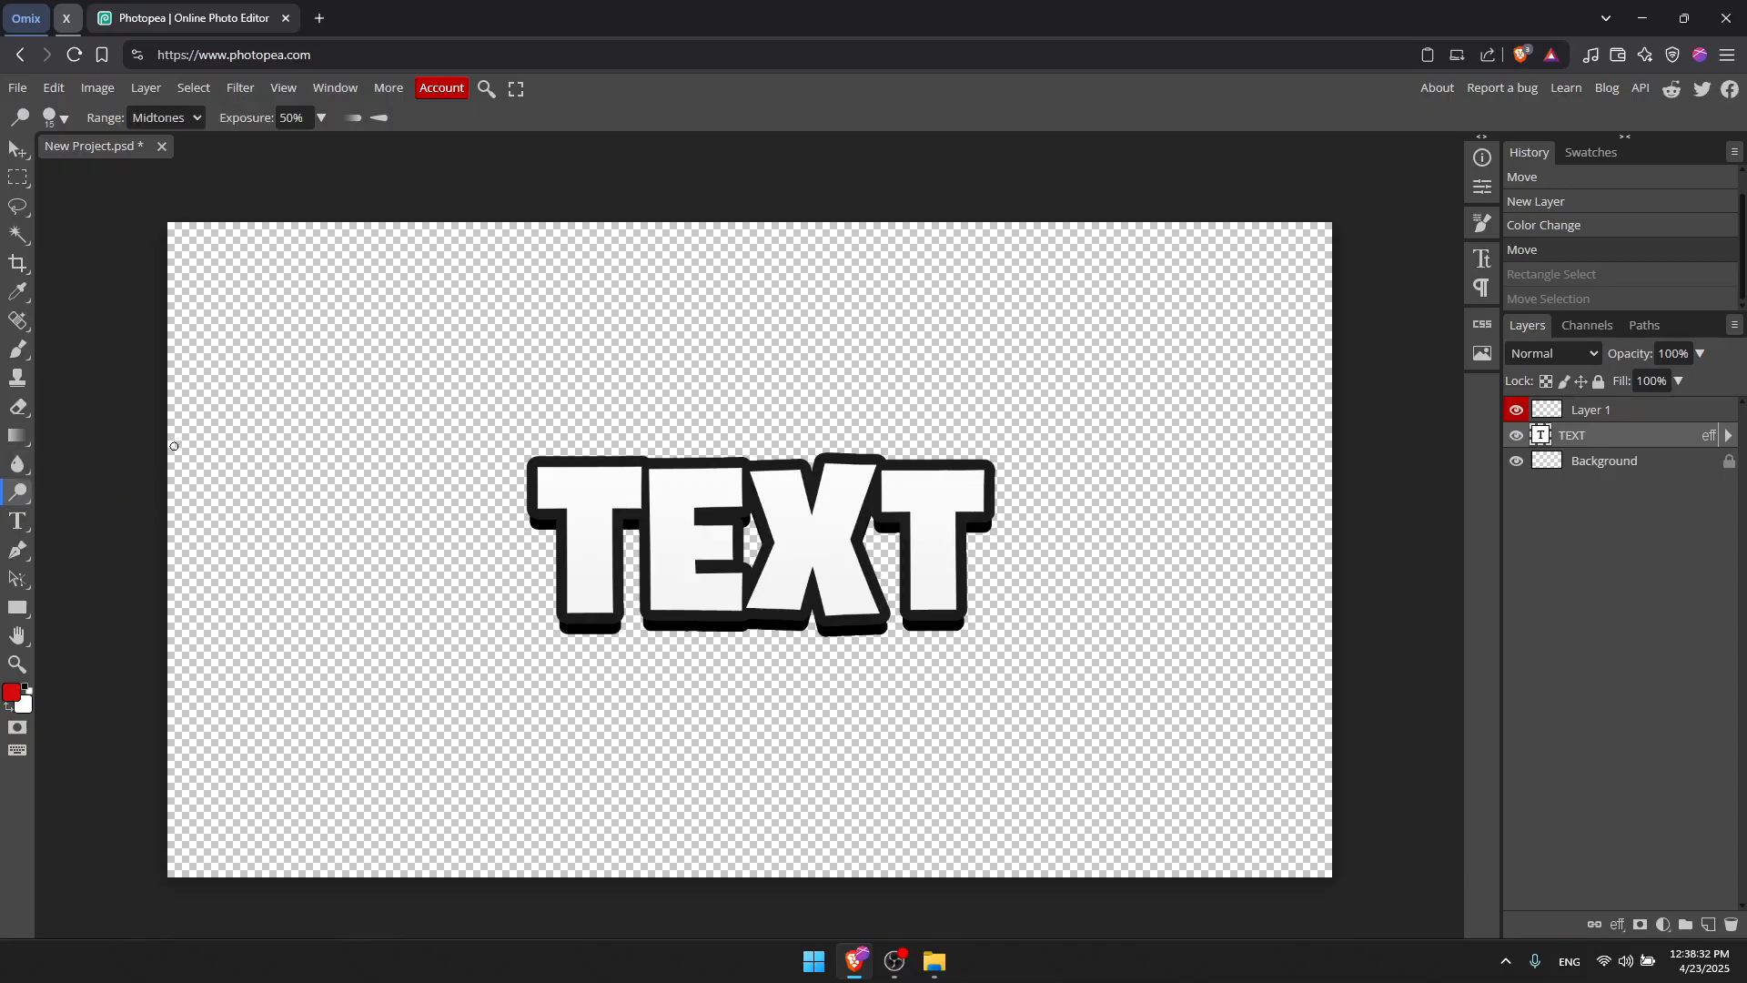
pyautogui.click(17, 521)
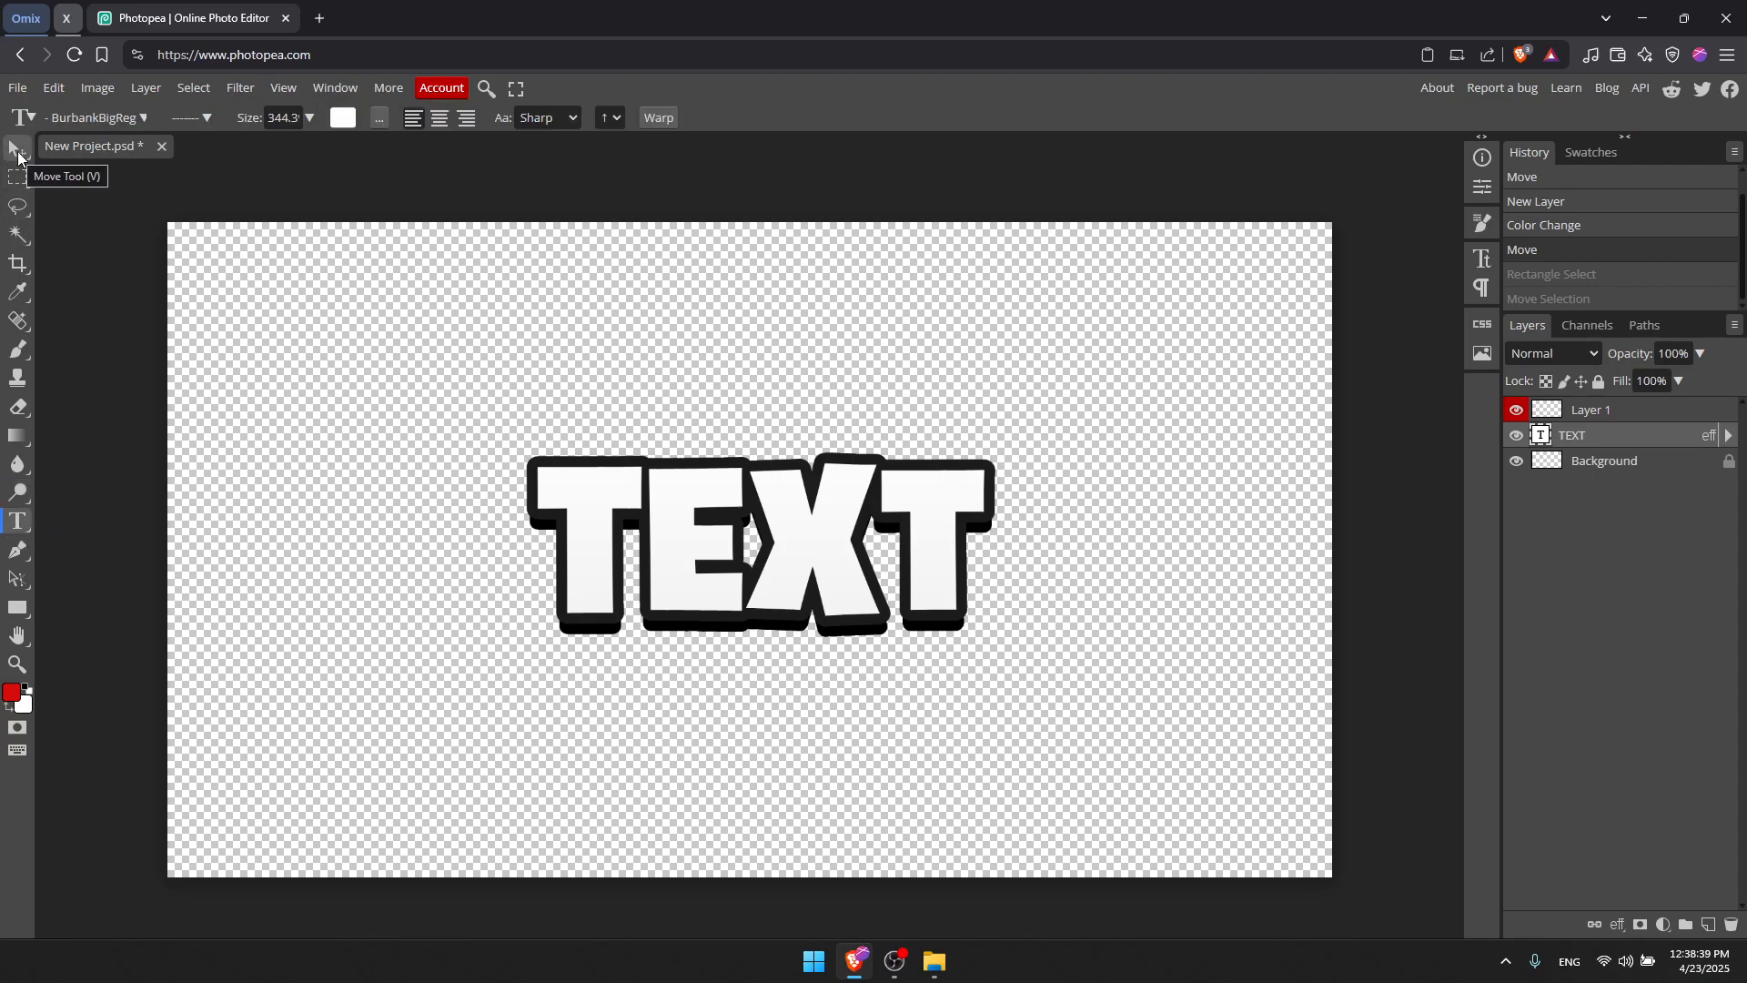
pyautogui.click(18, 154)
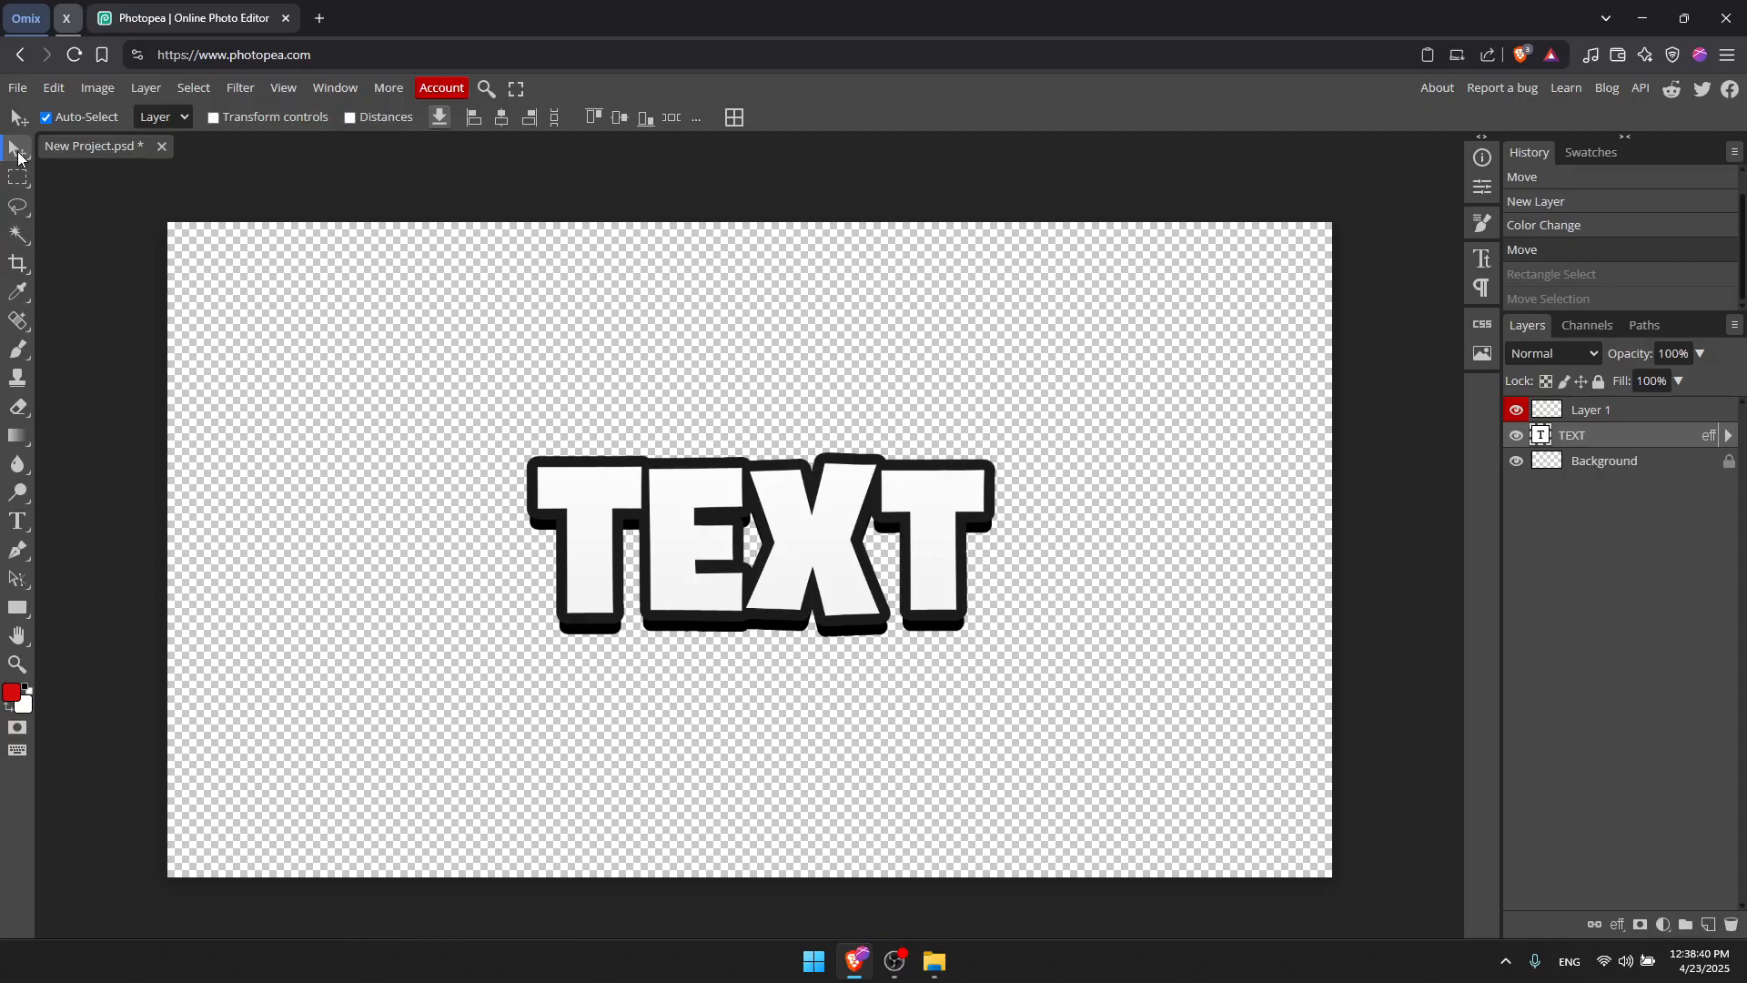
# Pan around the canvas with the Hand tool and switch back to the Move tool
pyautogui.click(18, 634)
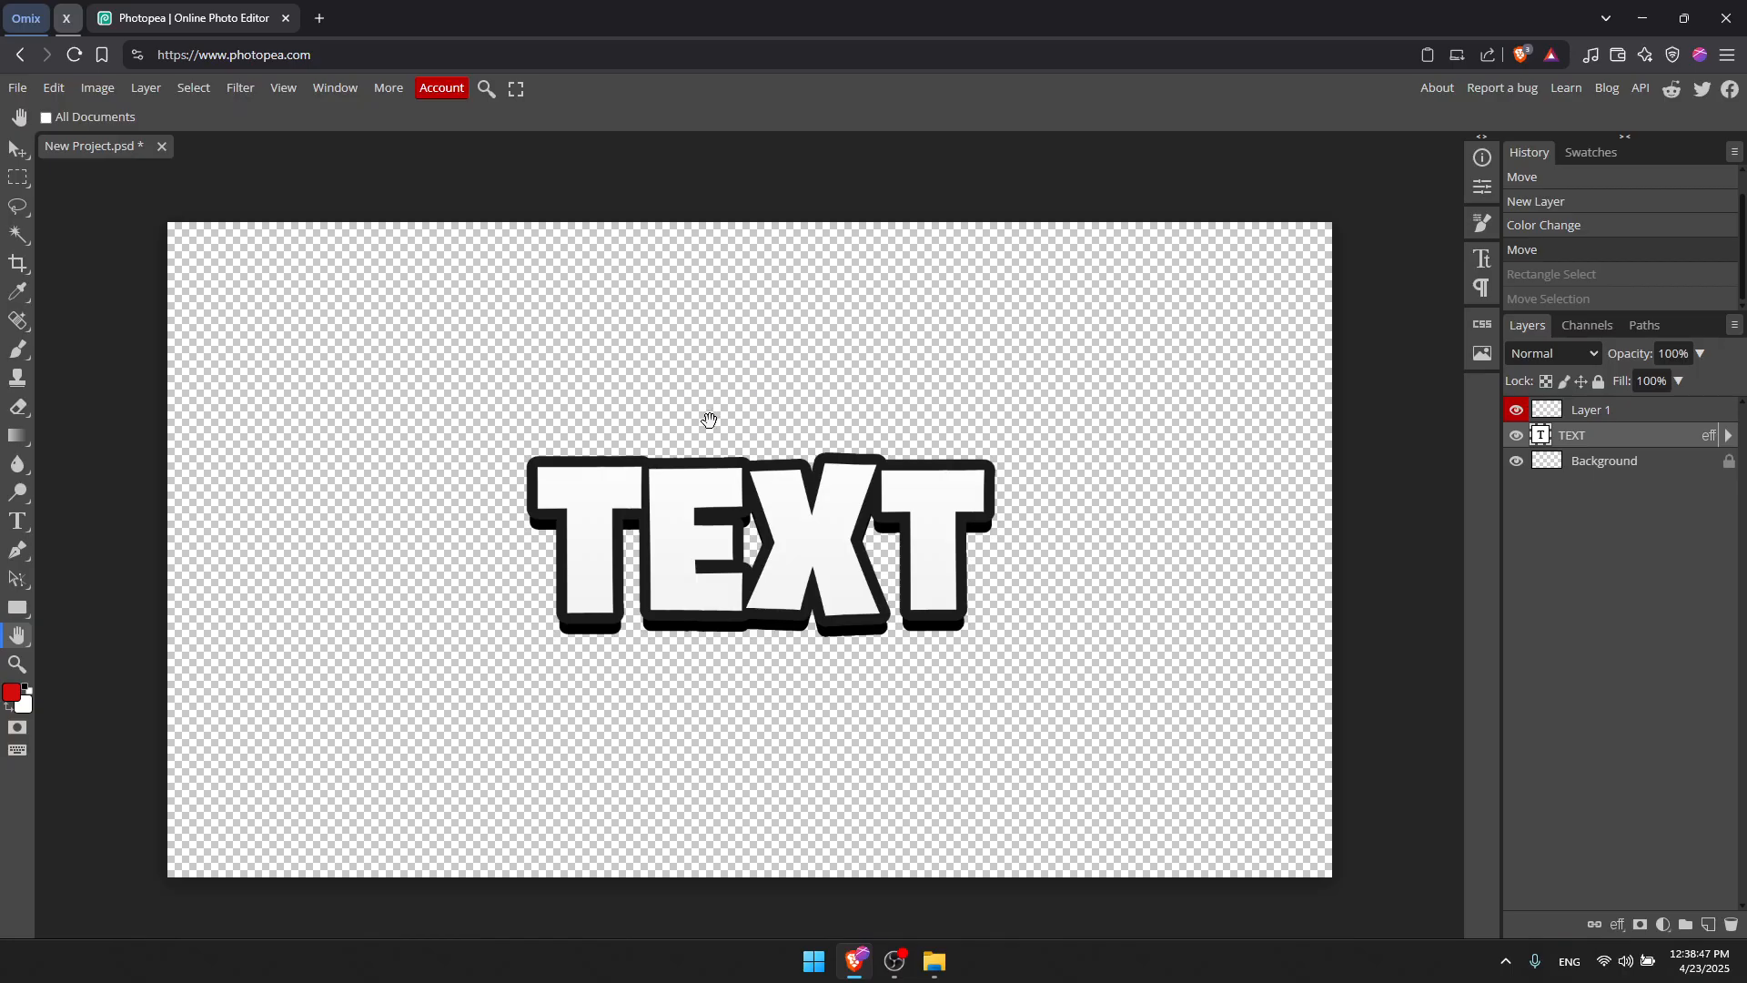
pyautogui.moveTo(709, 419); pyautogui.dragTo(1219, 775)
pyautogui.moveTo(862, 701); pyautogui.dragTo(413, 347)
pyautogui.click(18, 663)
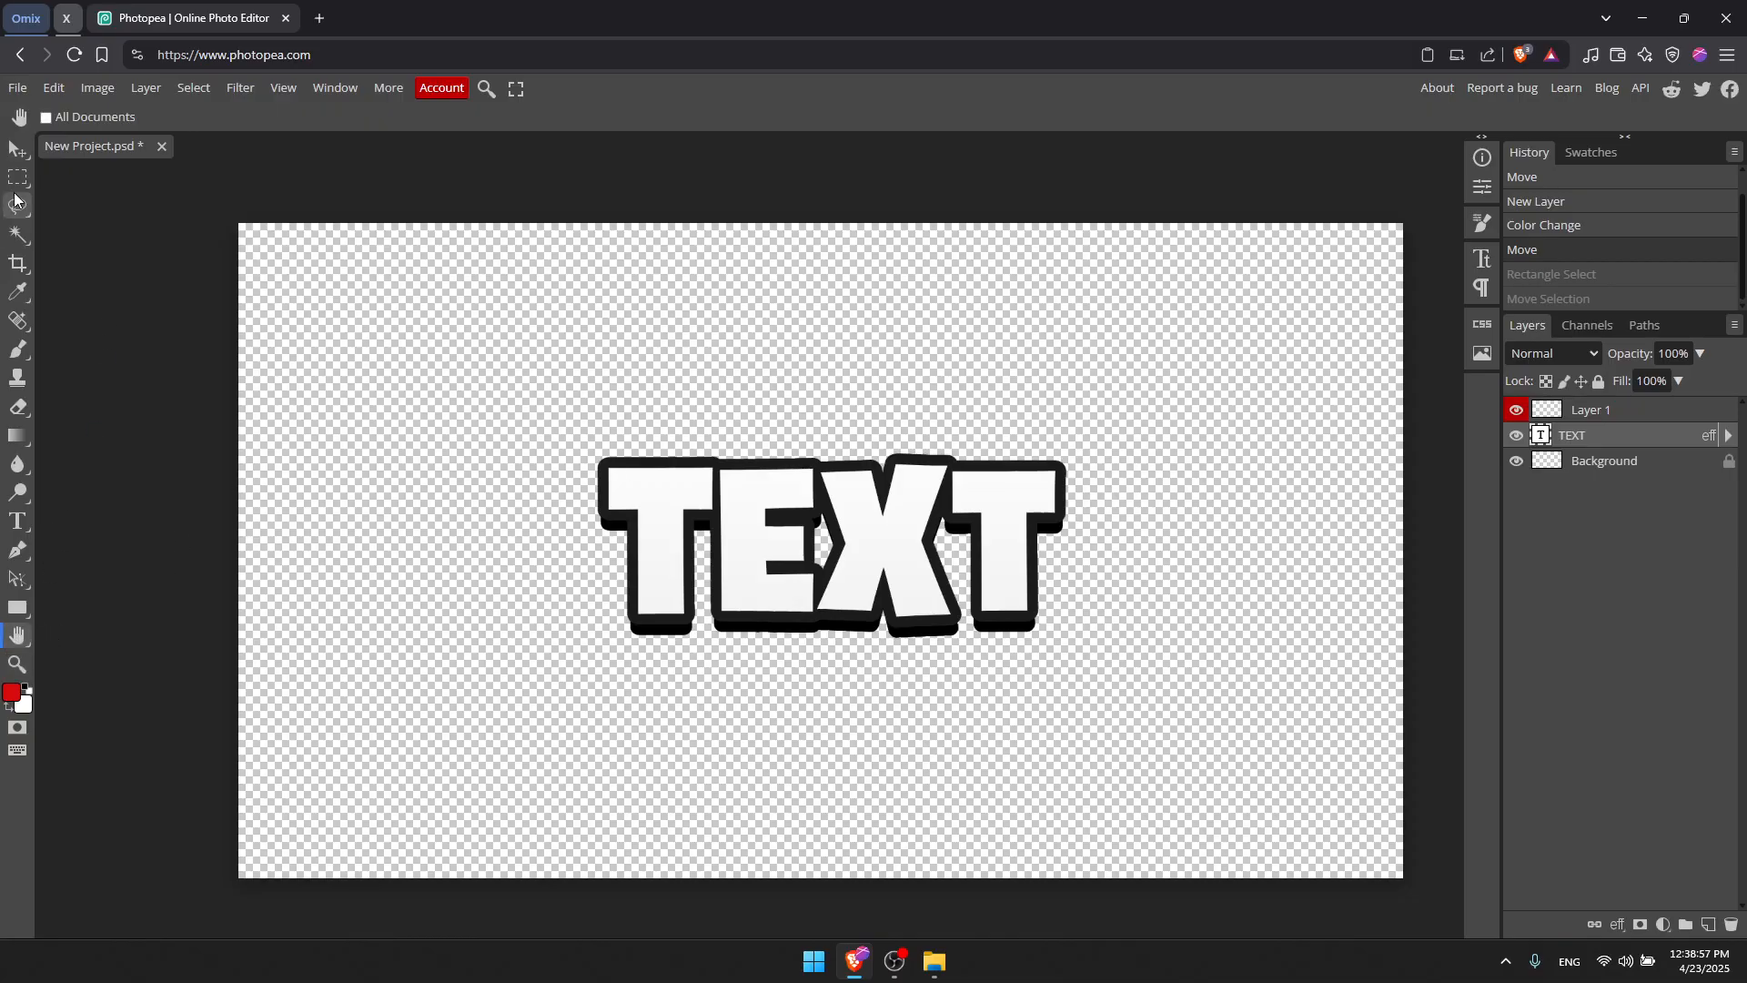
pyautogui.click(16, 149)
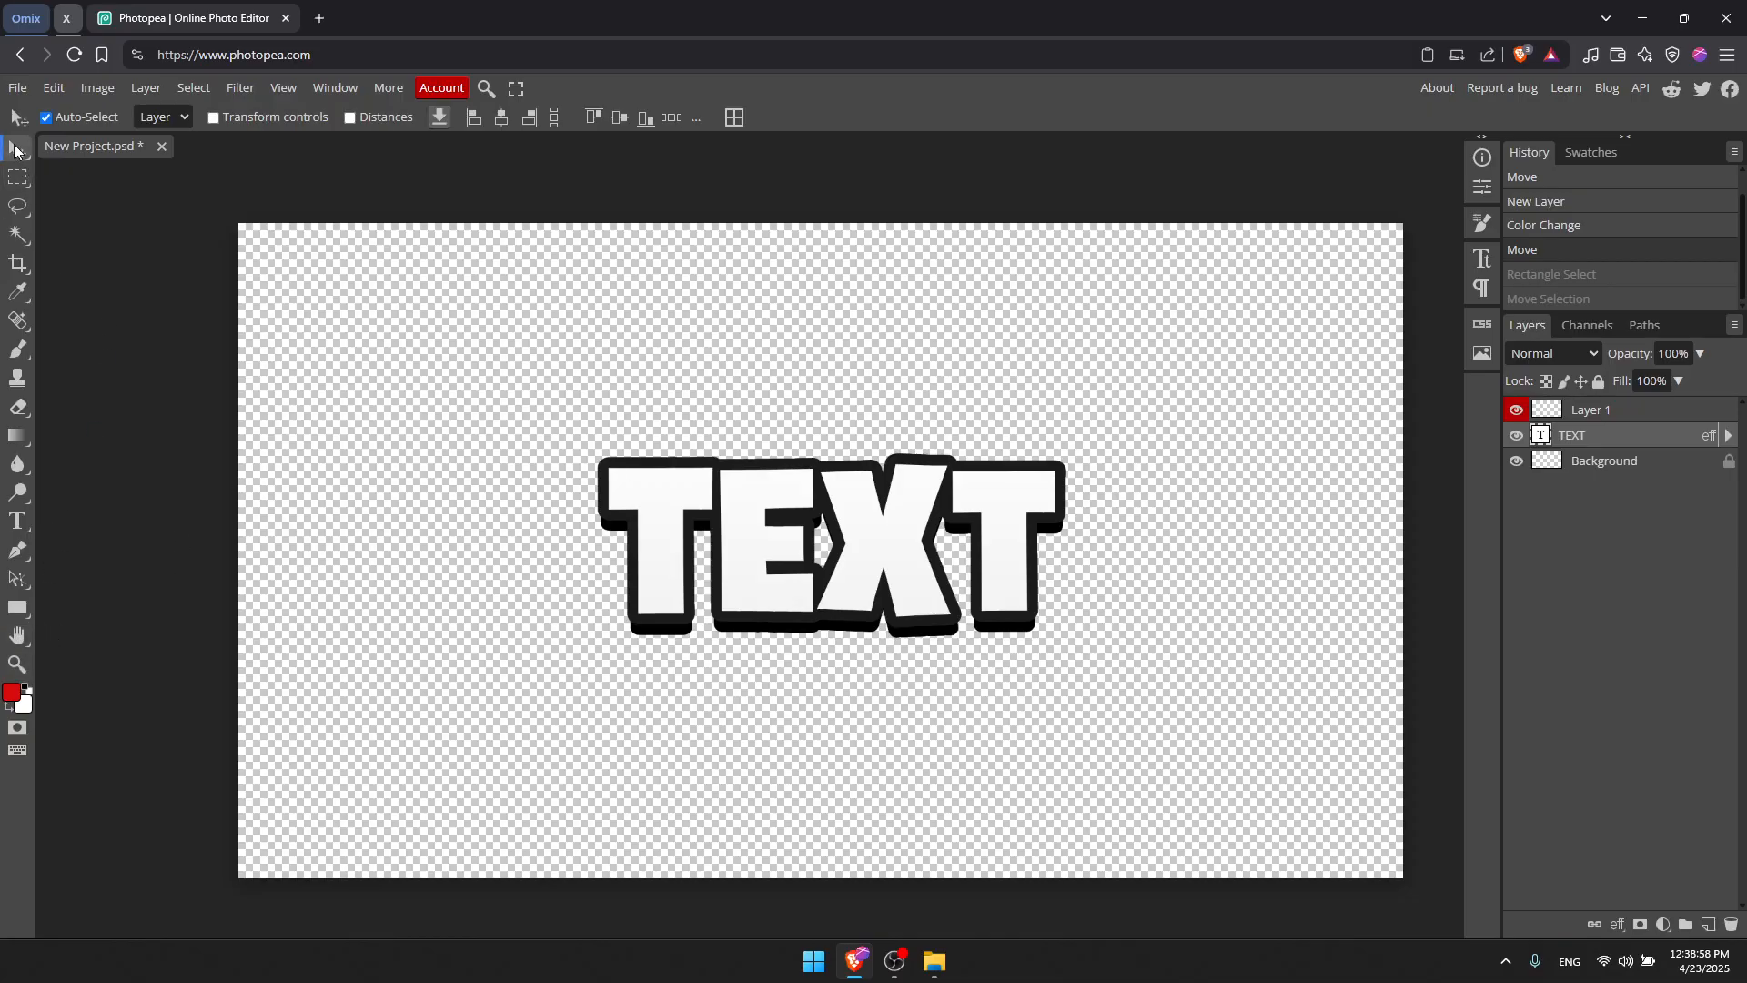
# Rasterize the TEXT layer for the Blur tool and blur the outer edge of the first letter T
pyautogui.click(13, 466)
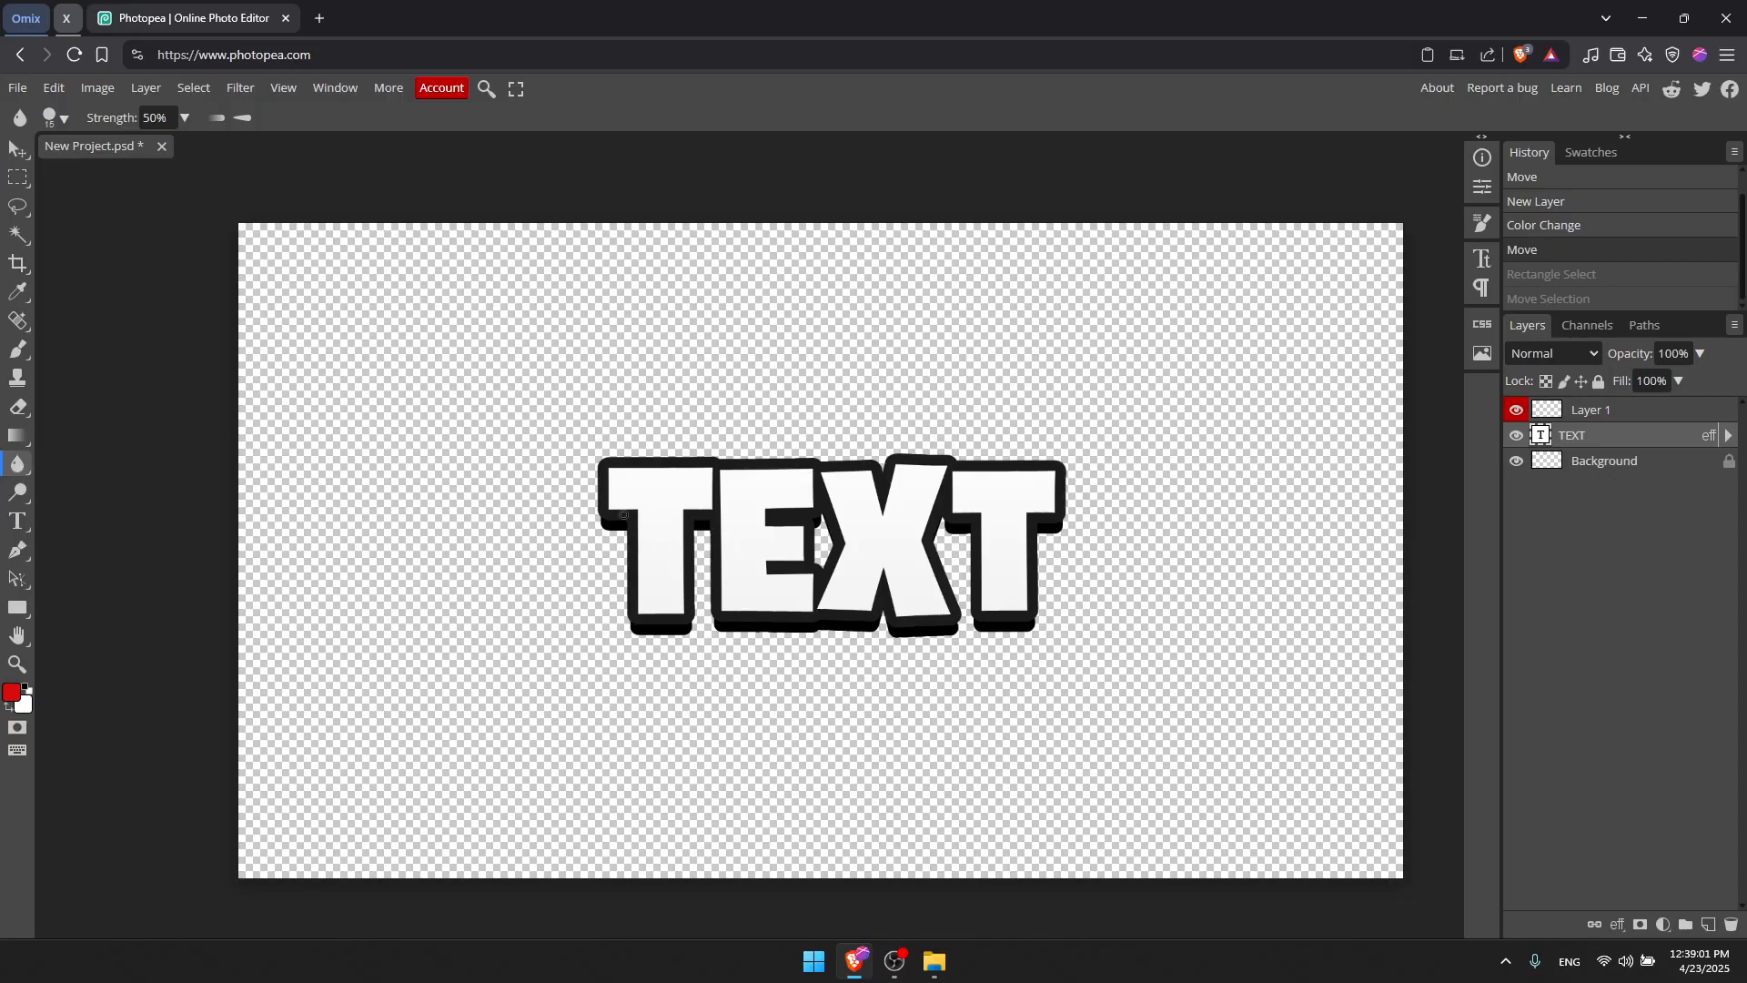
pyautogui.click(624, 515)
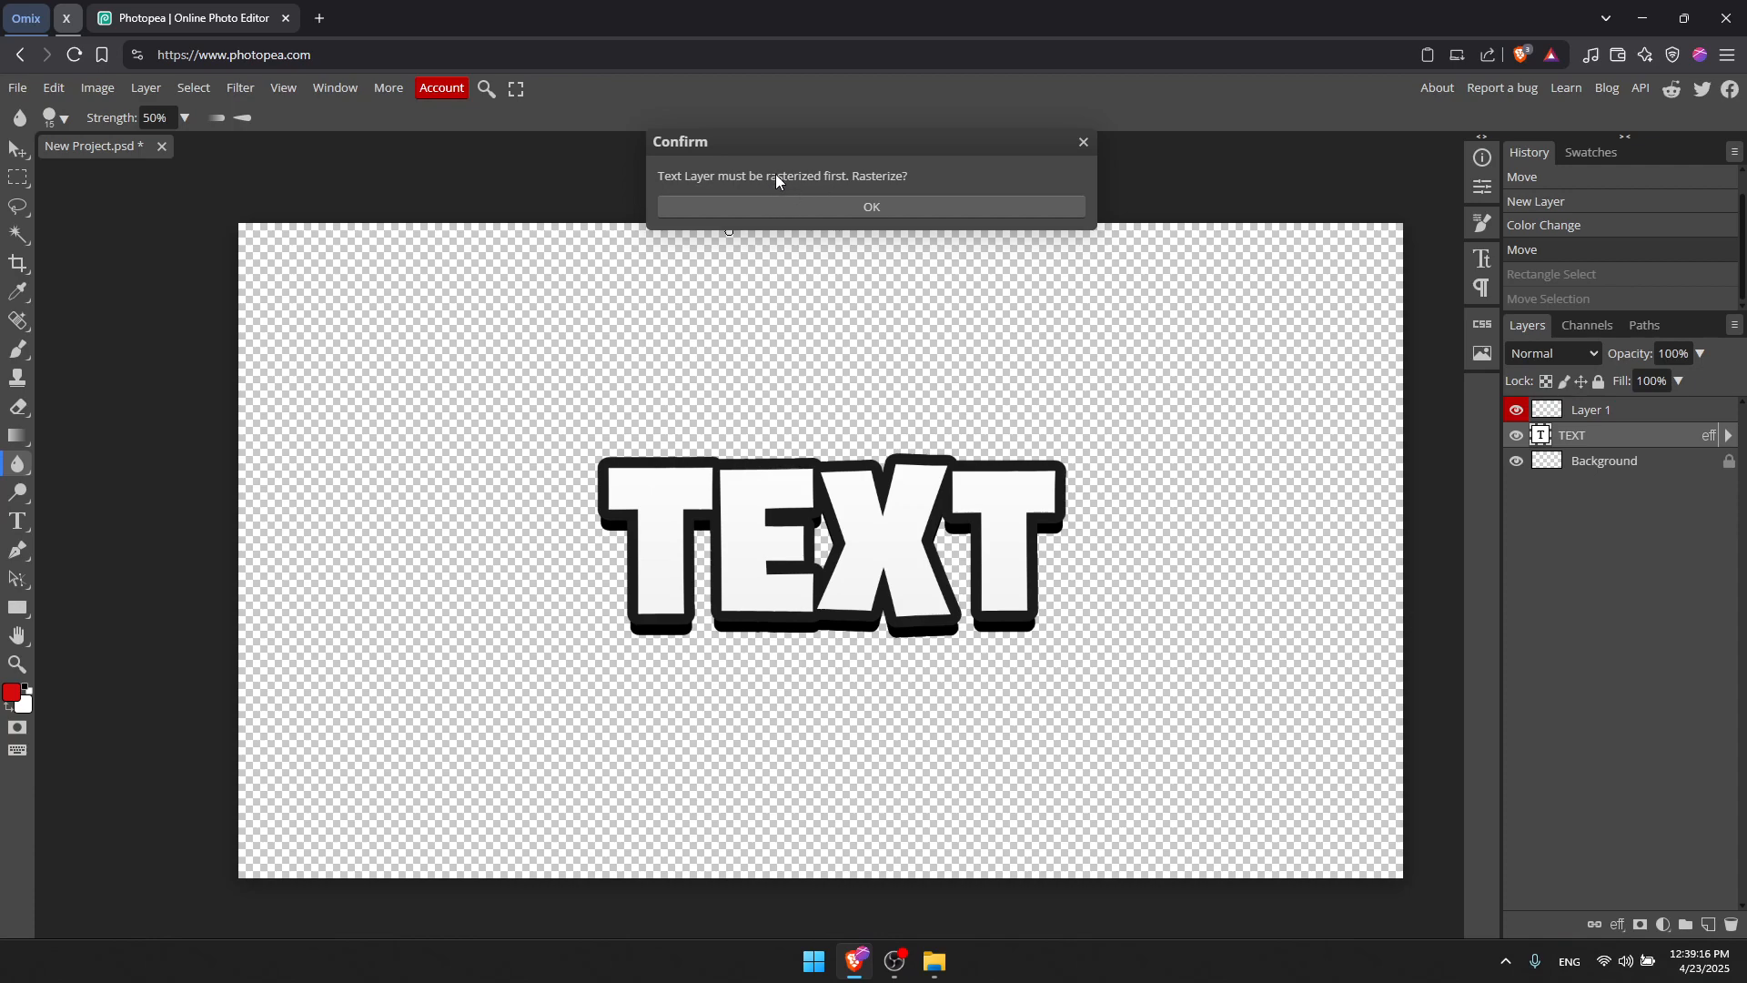
pyautogui.click(864, 206)
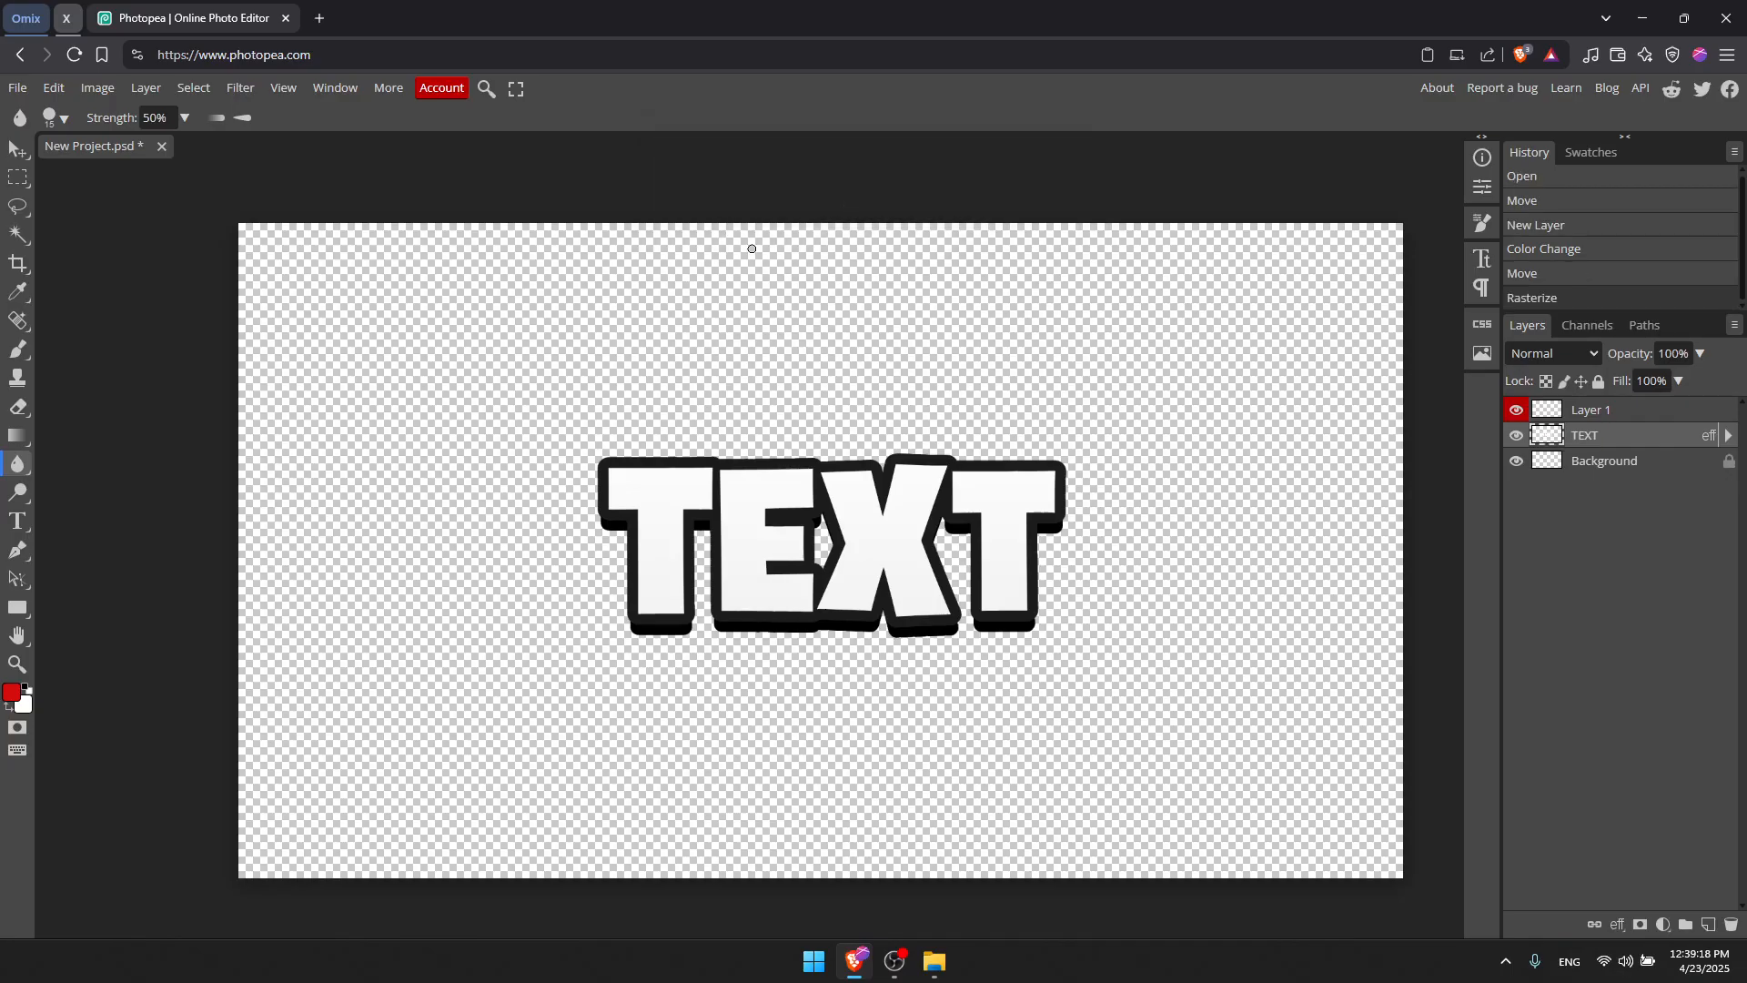
pyautogui.moveTo(604, 462)
pyautogui.mouseDown()
pyautogui.moveTo(617, 528)
pyautogui.moveTo(600, 469)
pyautogui.moveTo(614, 513)
pyautogui.mouseUp()
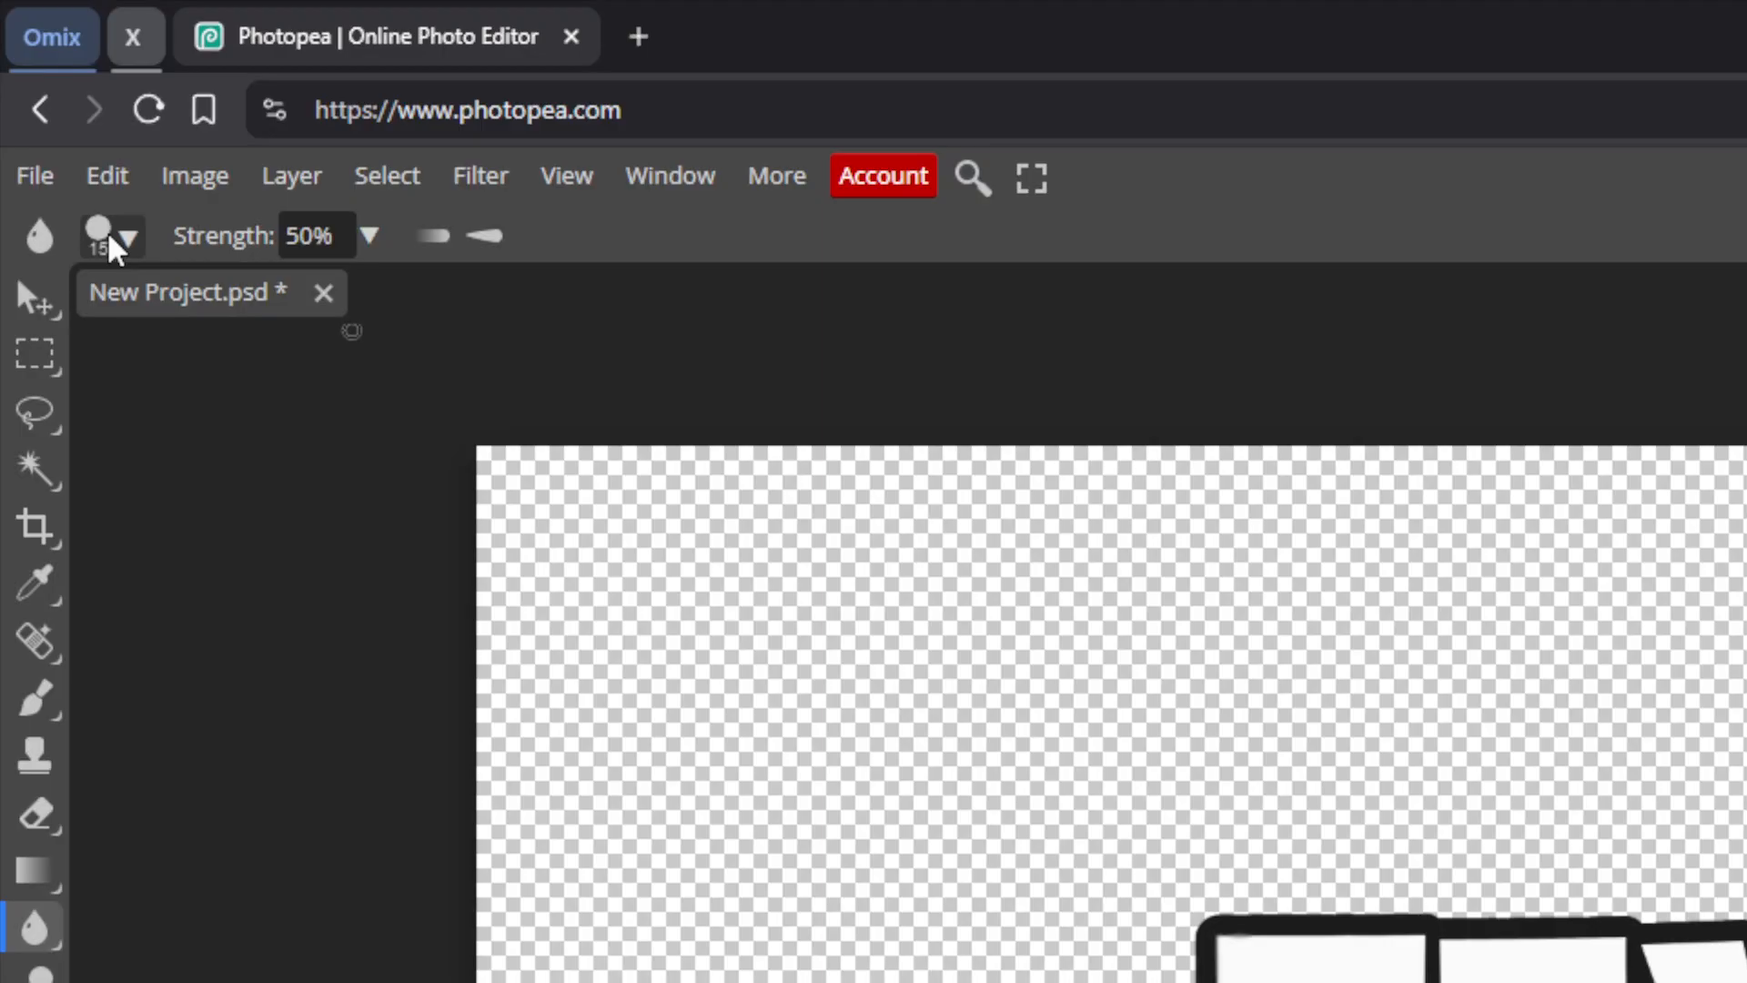
# Set the Blur tool's brush size to 103 px with 100% hardness
pyautogui.click(112, 242)
pyautogui.moveTo(345, 338); pyautogui.dragTo(403, 339)
pyautogui.moveTo(564, 423)
pyautogui.mouseDown()
pyautogui.moveTo(485, 423)
pyautogui.moveTo(572, 424)
pyautogui.mouseUp()
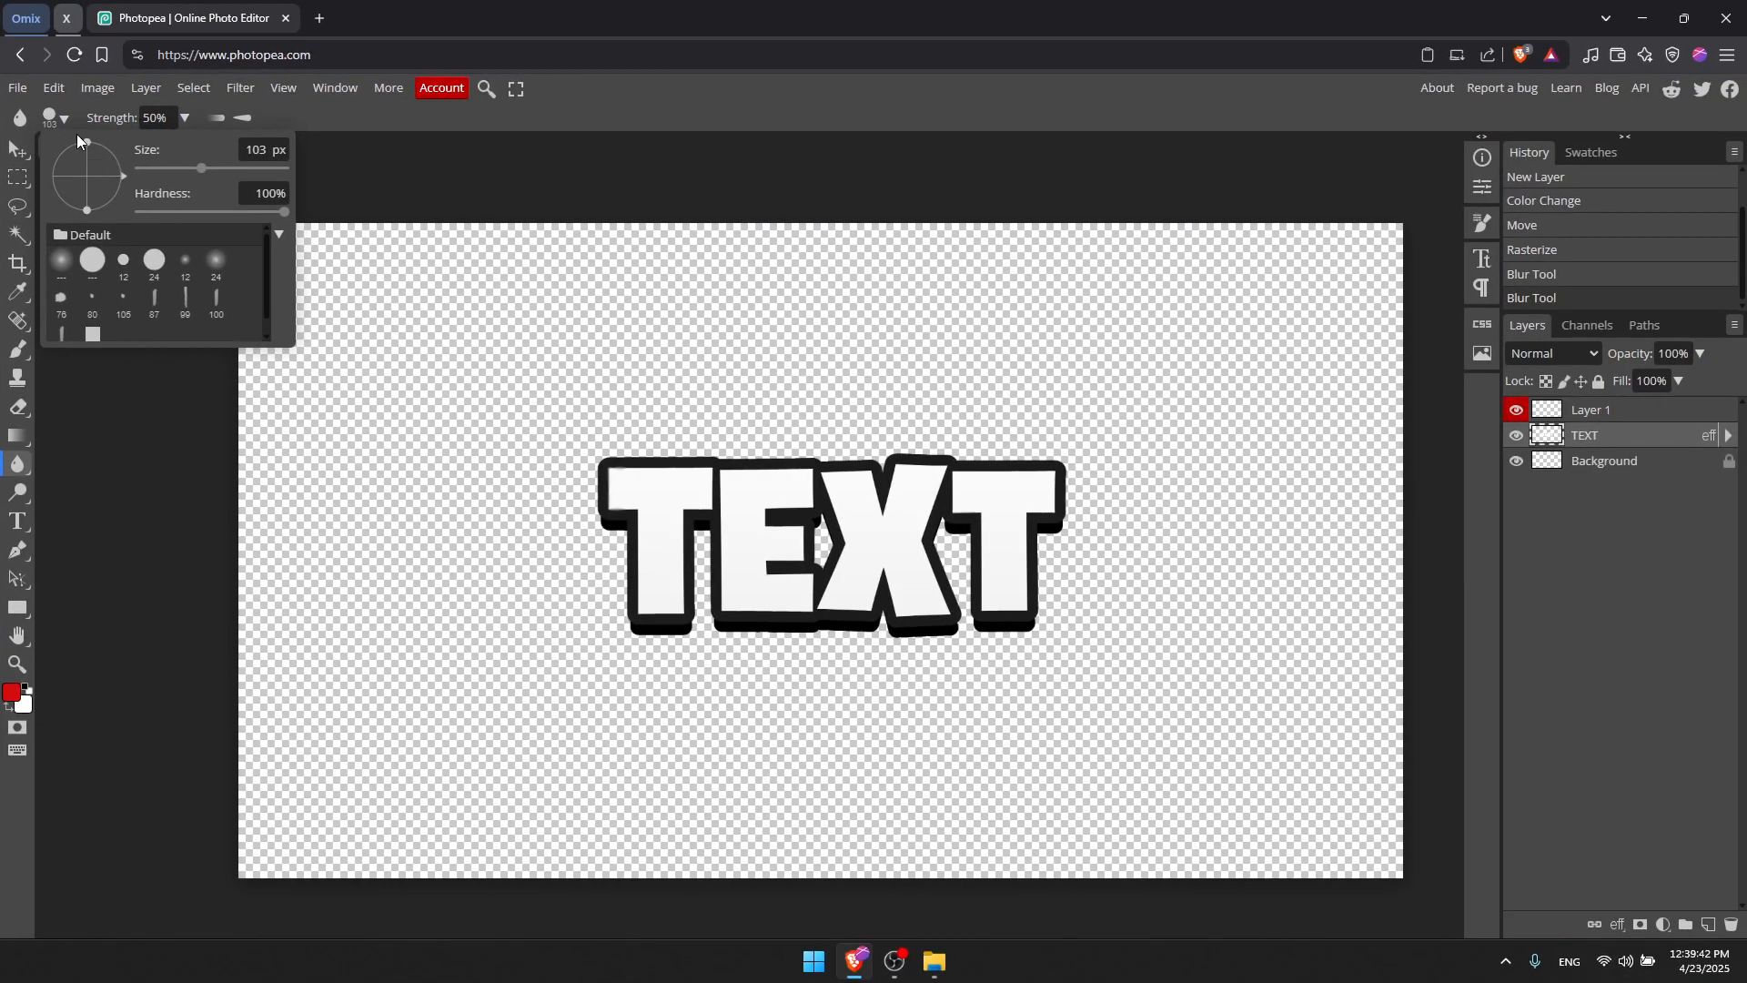
pyautogui.click(60, 123)
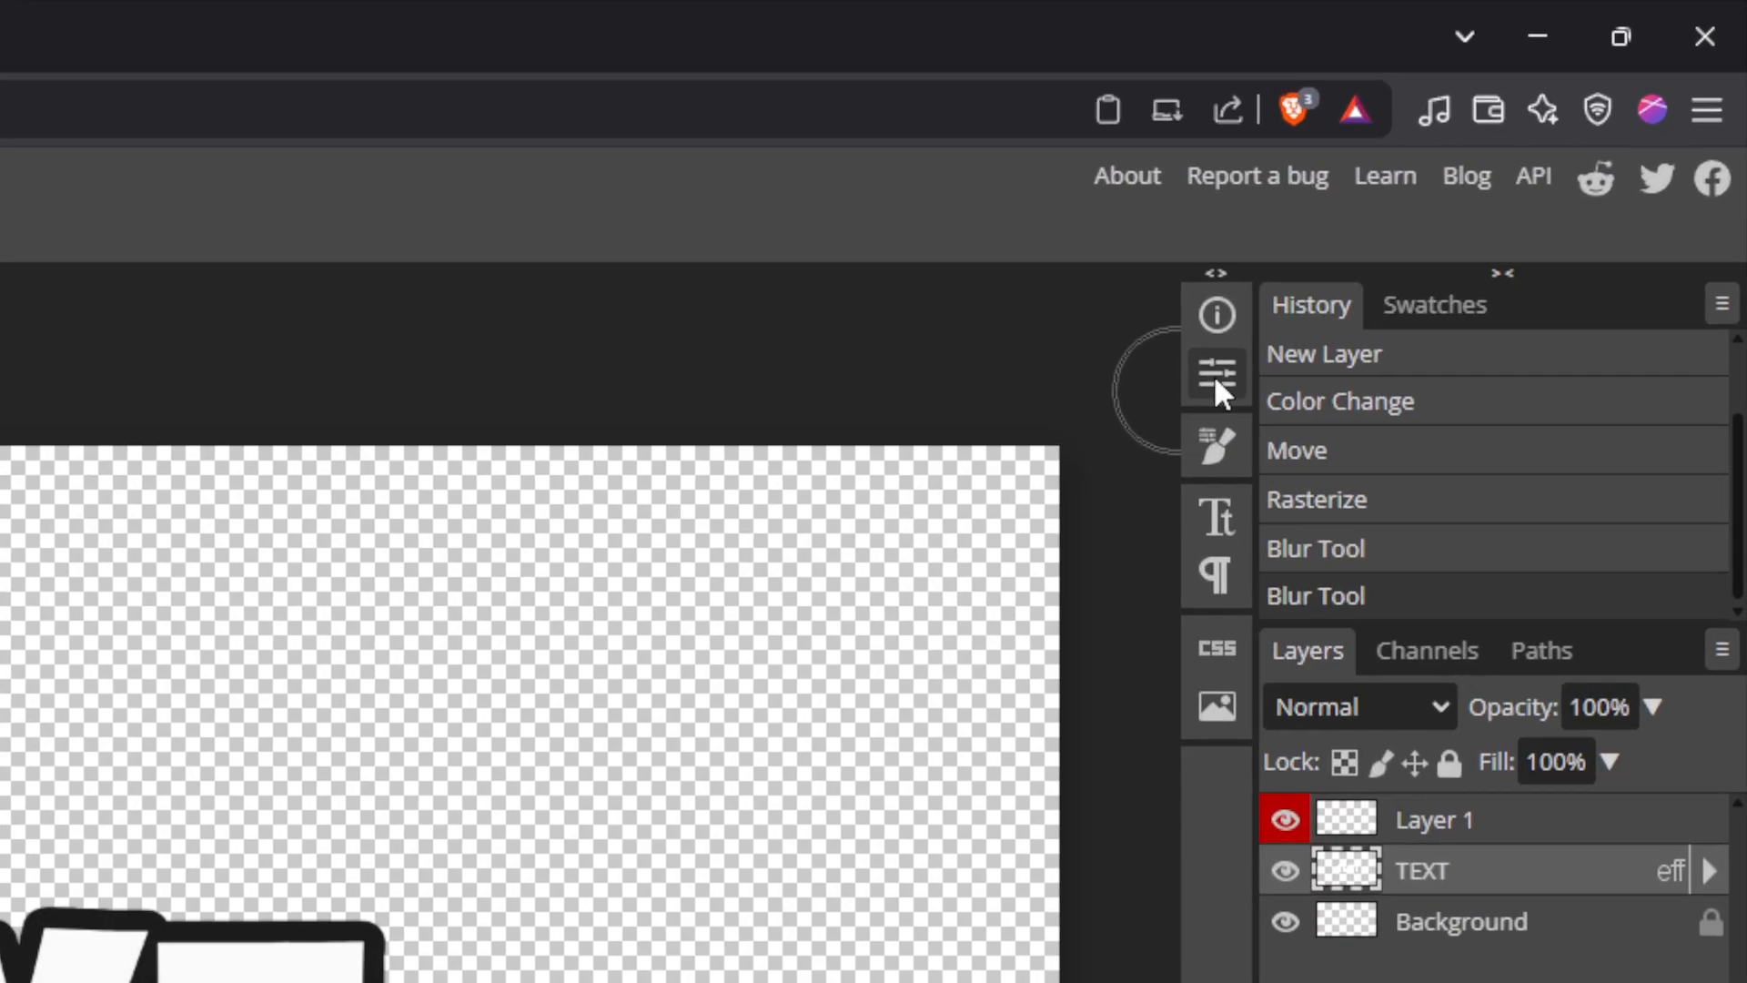
# Examine the TEXT layer's properties and the document info, and close them without changes
pyautogui.click(1218, 375)
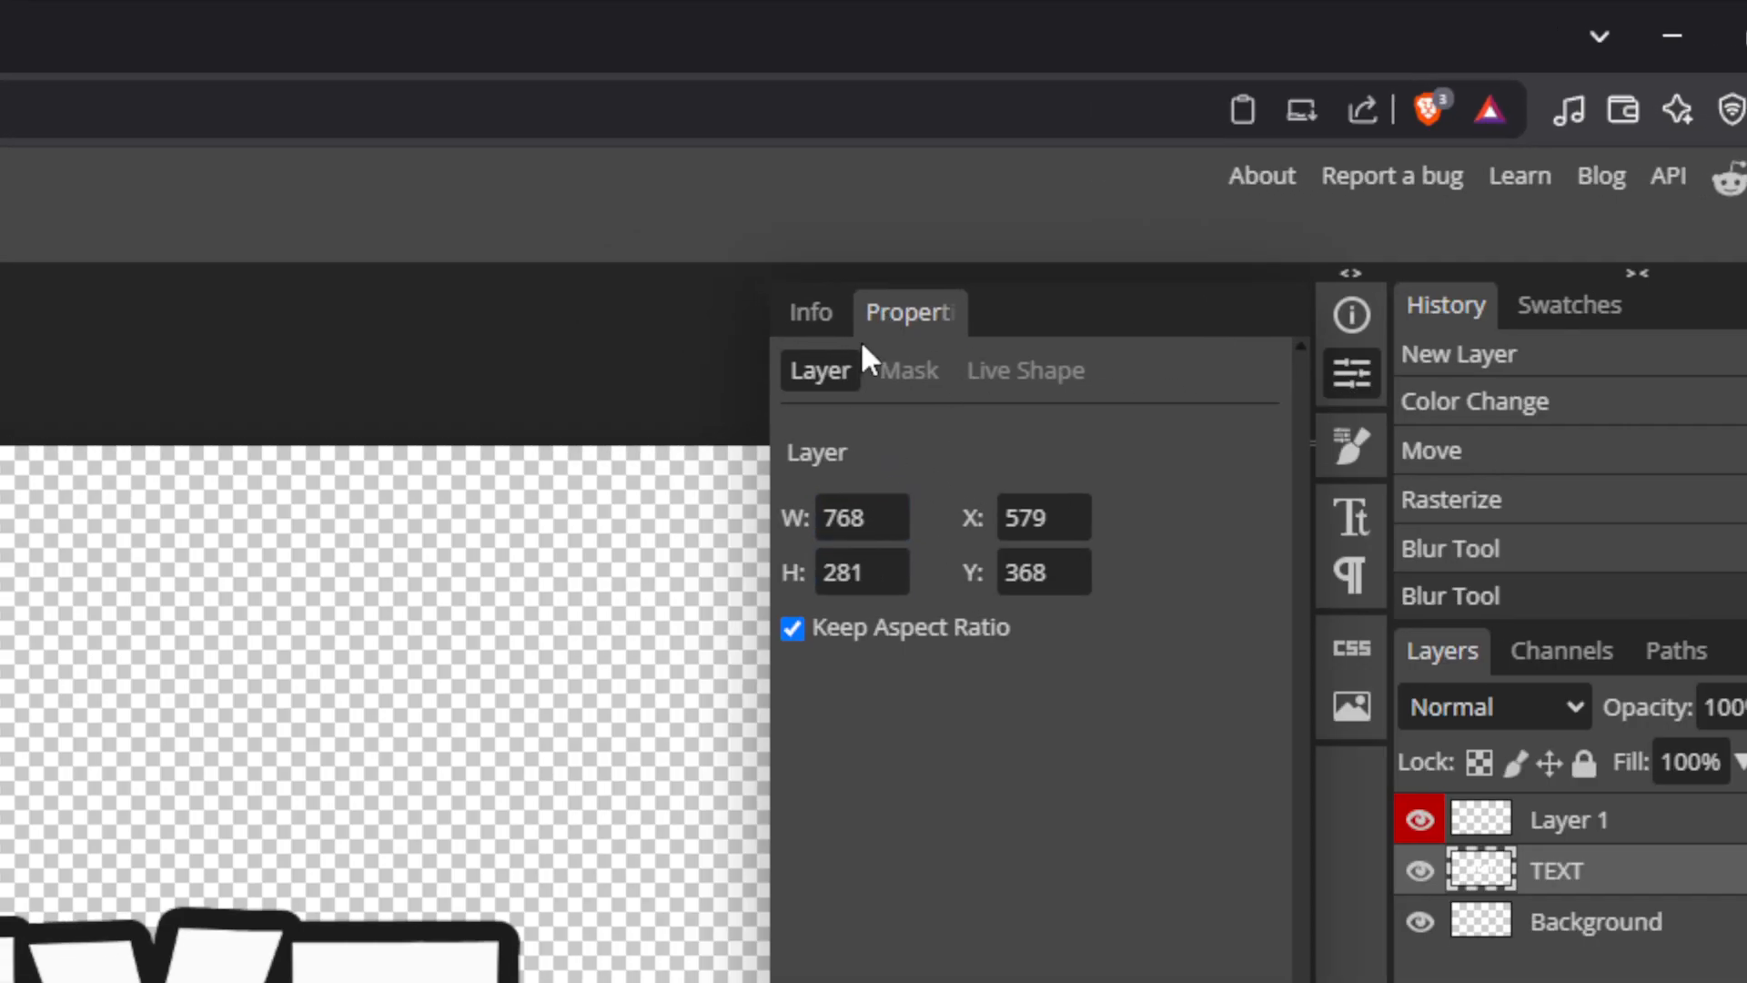
pyautogui.click(807, 308)
pyautogui.click(1051, 313)
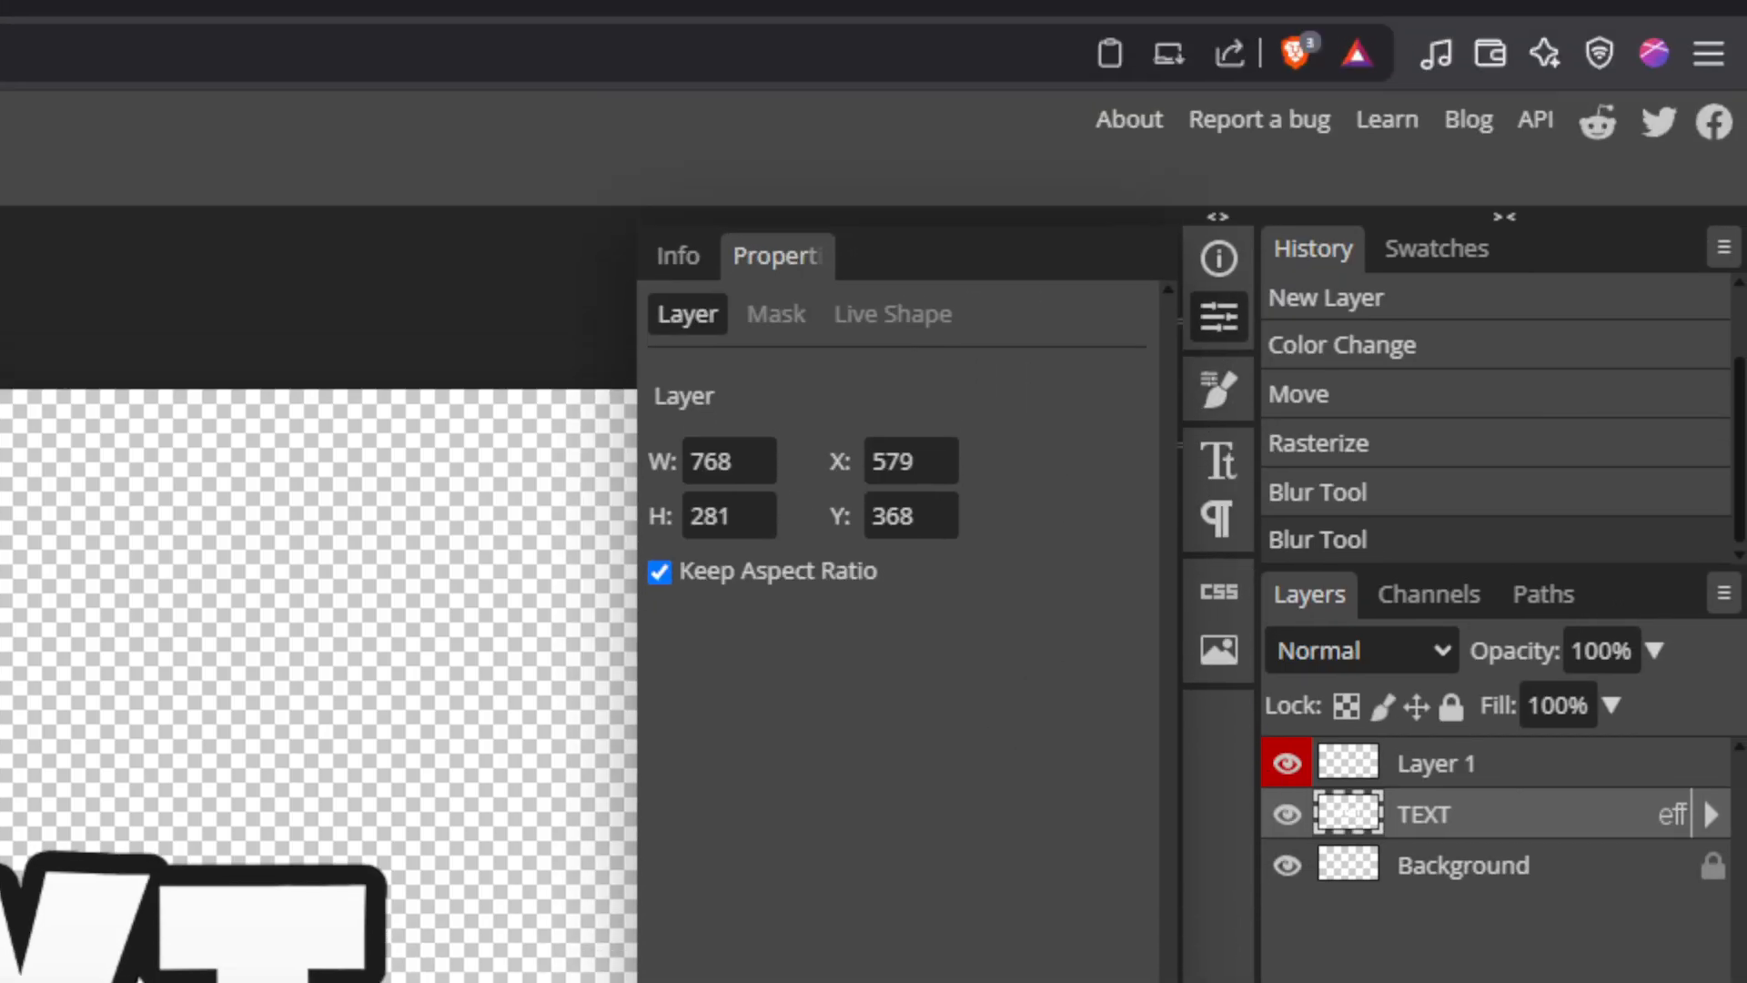
pyautogui.click(1218, 207)
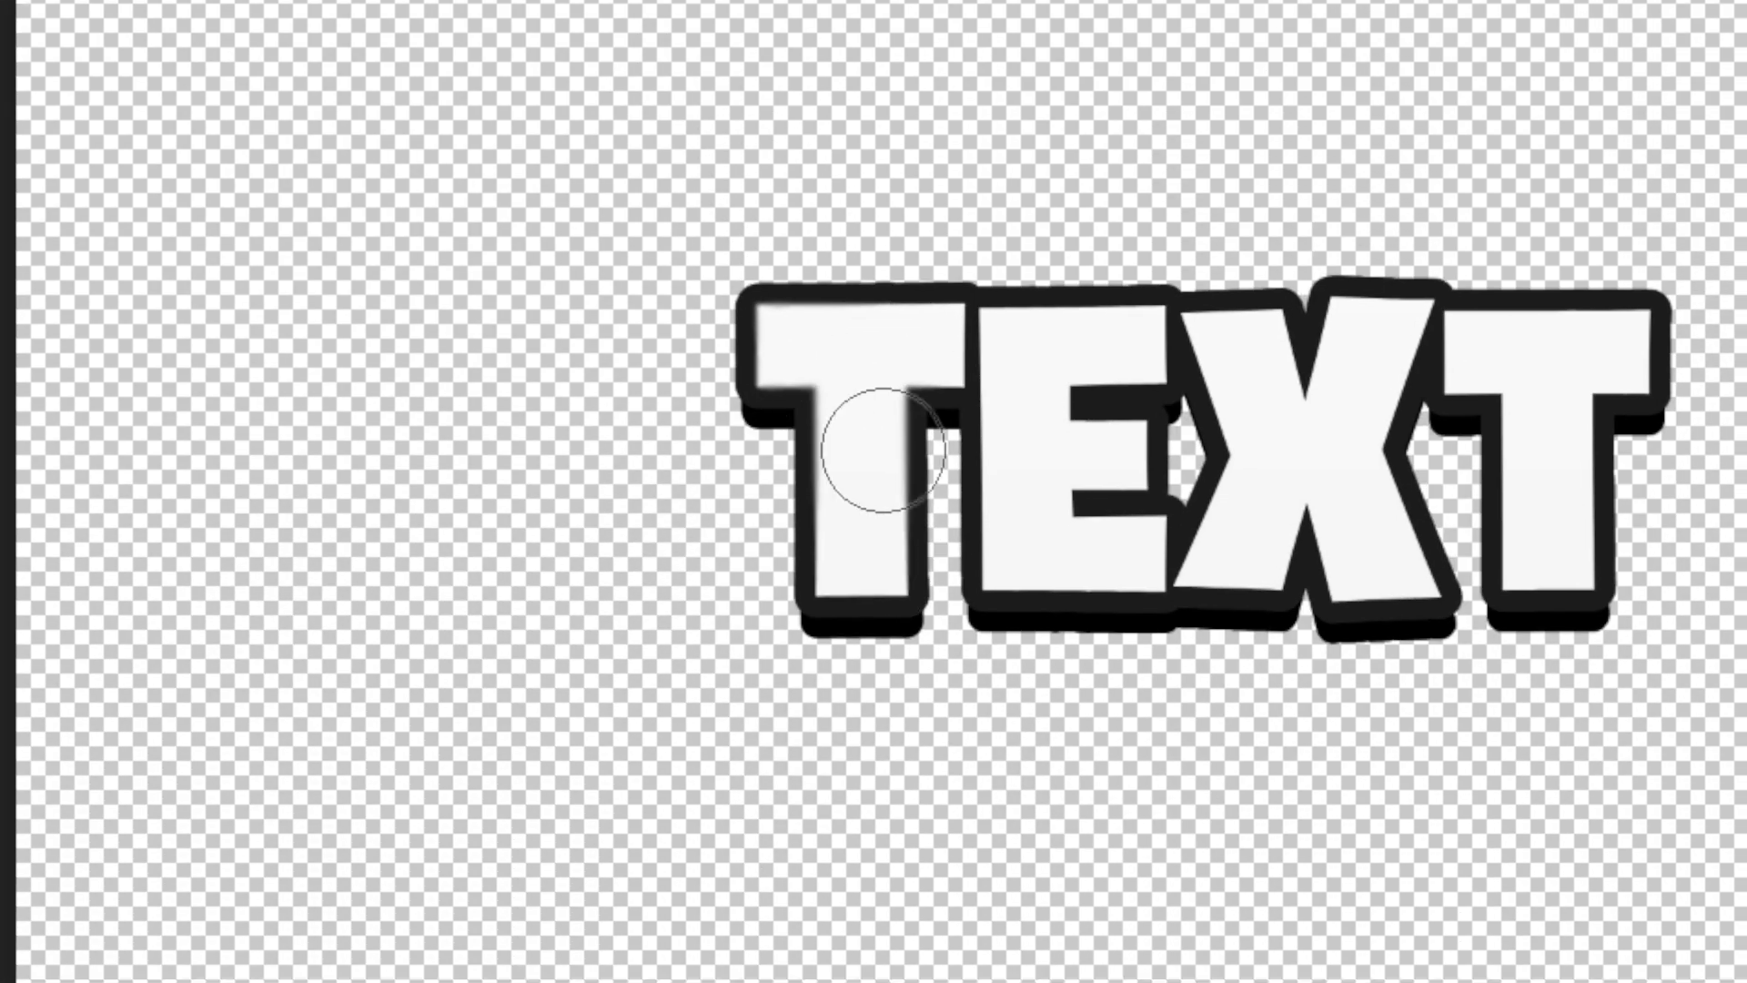
# Blur more of the first letter T with the enlarged brush and shift the TEXT layer slightly
pyautogui.moveTo(893, 590)
pyautogui.mouseDown()
pyautogui.moveTo(877, 464)
pyautogui.moveTo(807, 398)
pyautogui.moveTo(833, 580)
pyautogui.moveTo(907, 566)
pyautogui.moveTo(900, 448)
pyautogui.moveTo(878, 637)
pyautogui.moveTo(846, 437)
pyautogui.mouseUp()
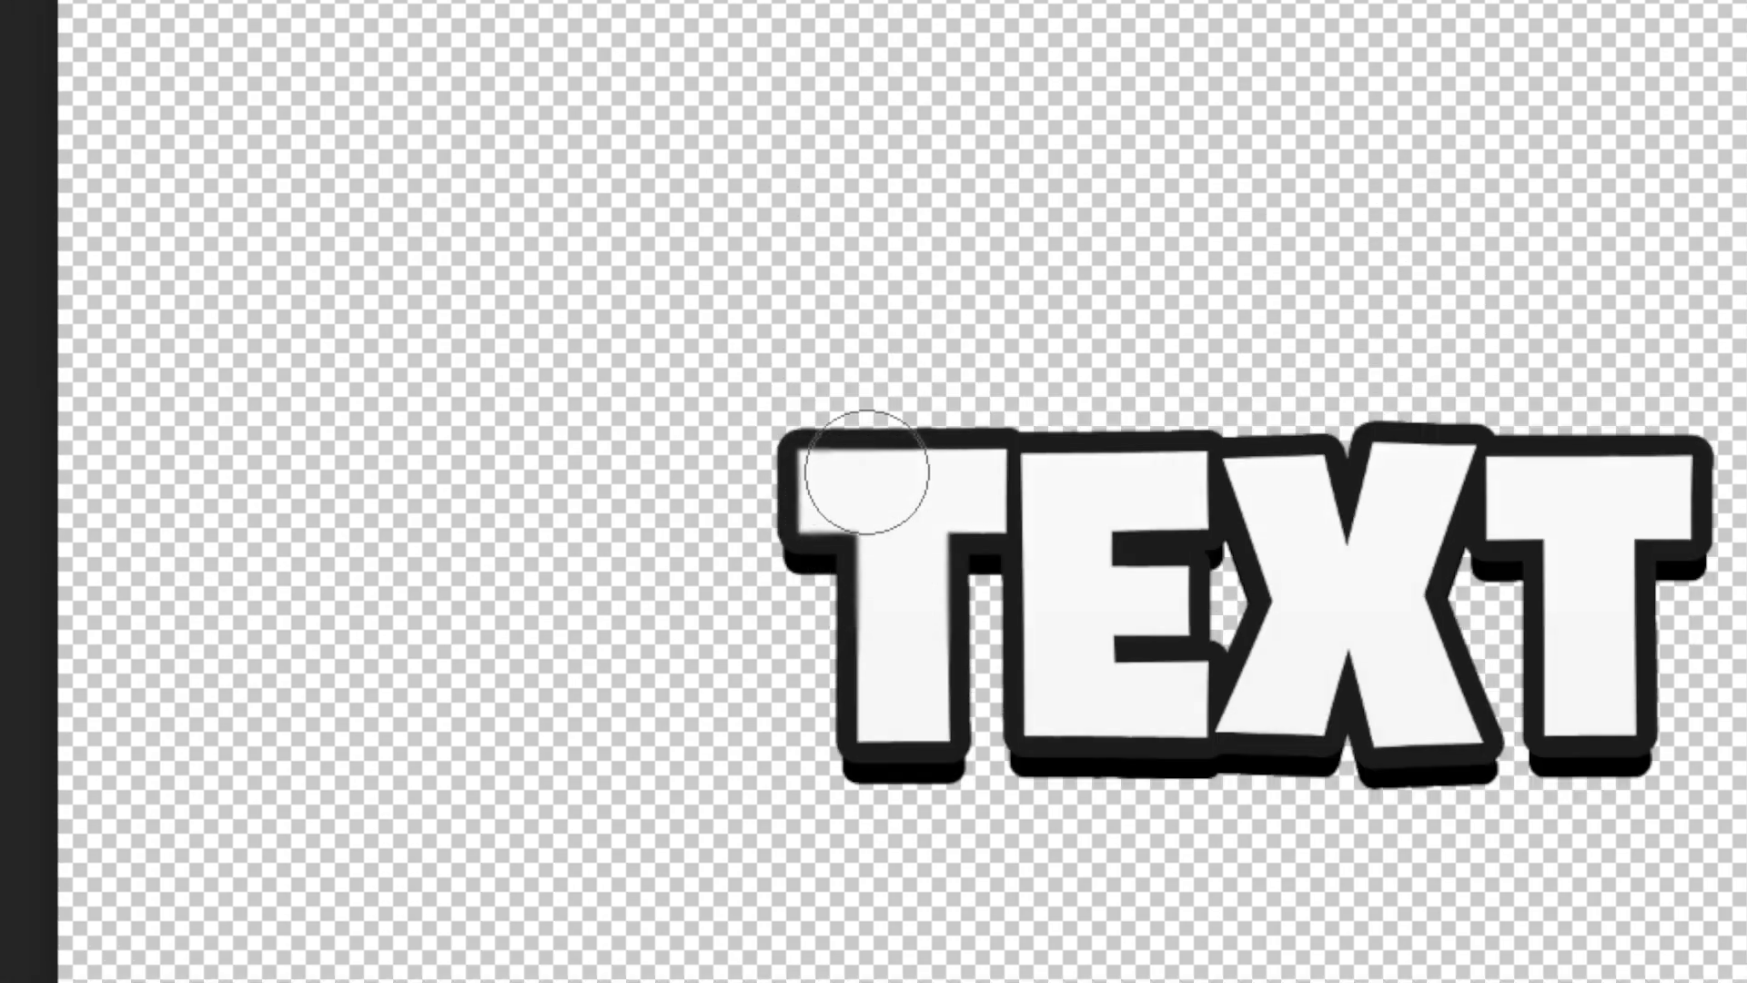
pyautogui.moveTo(866, 472)
pyautogui.mouseDown()
pyautogui.moveTo(946, 603)
pyautogui.moveTo(929, 622)
pyautogui.mouseUp()
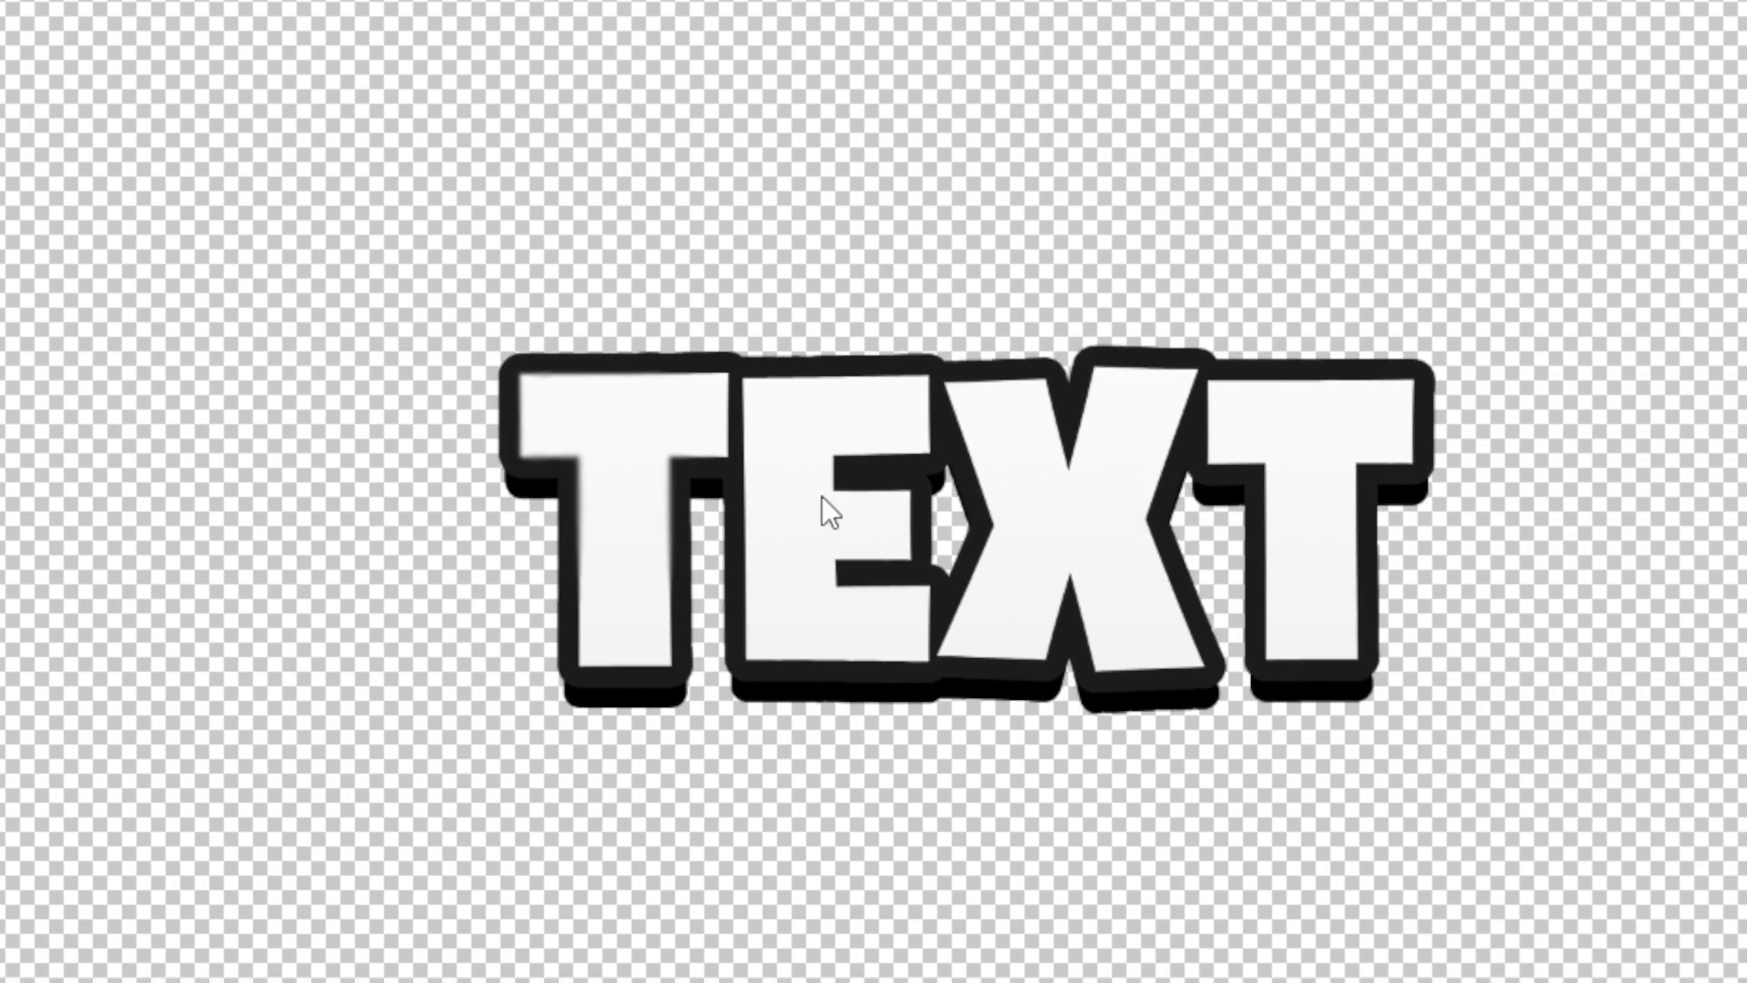
pyautogui.rightClick(864, 494)
pyautogui.click(846, 478)
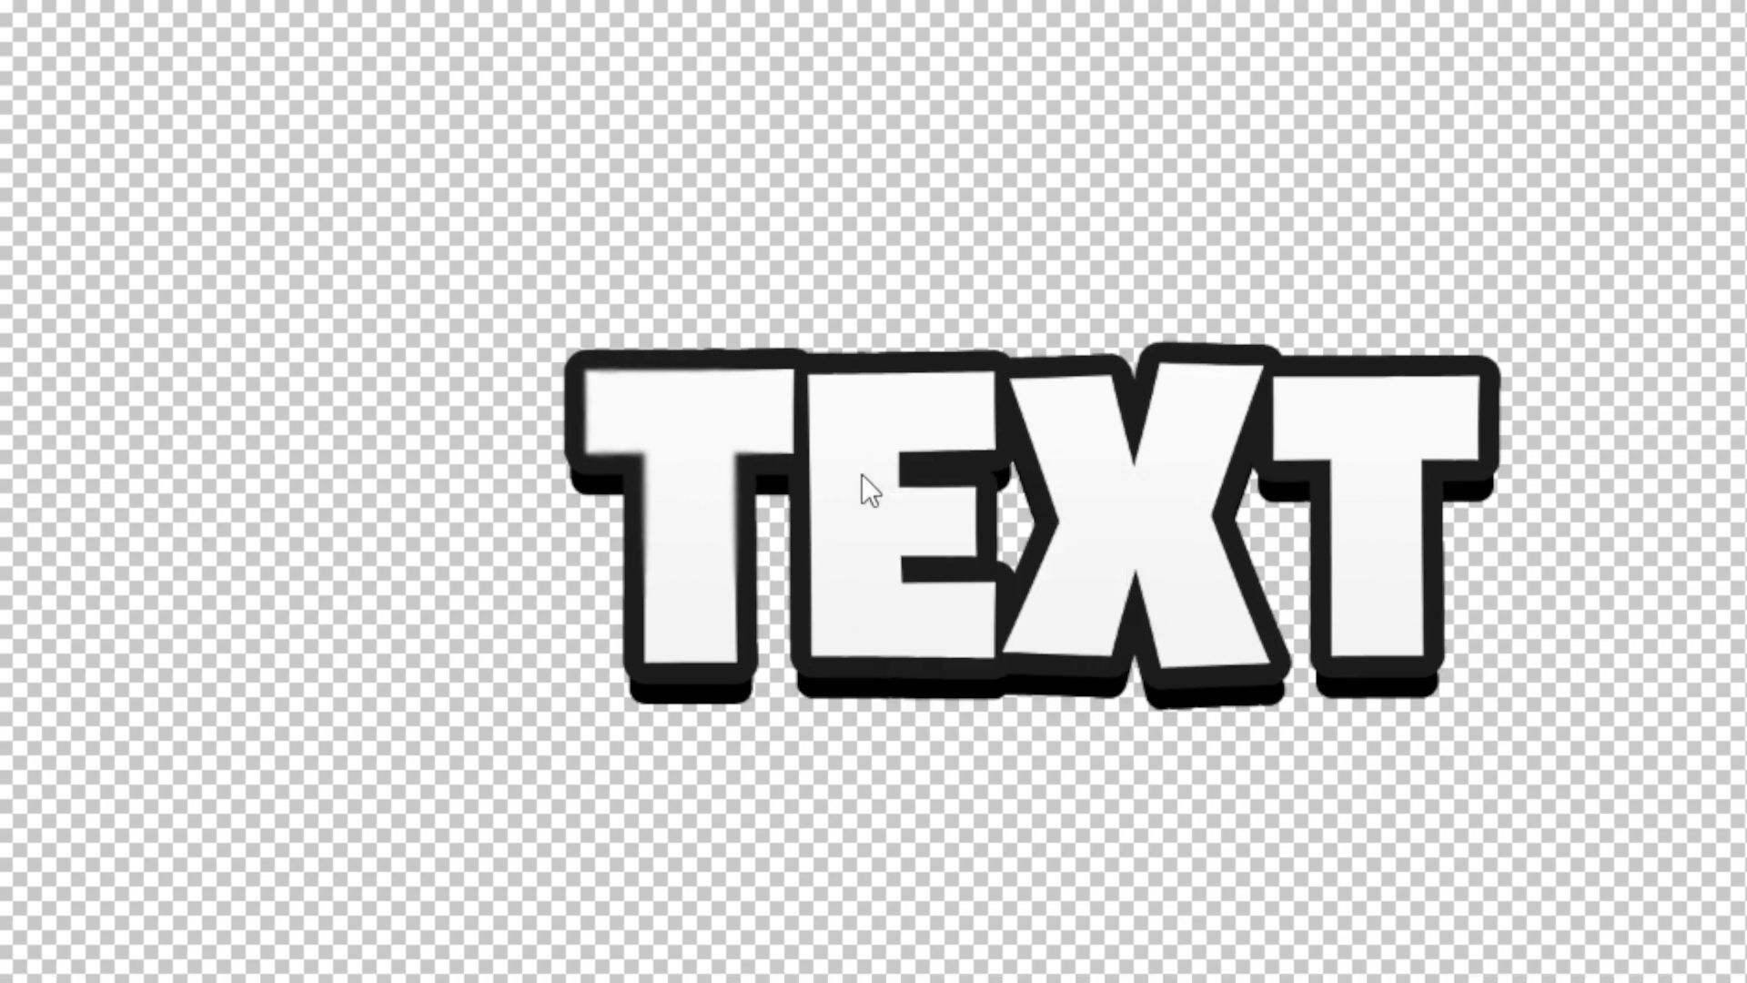
pyautogui.rightClick(1535, 465)
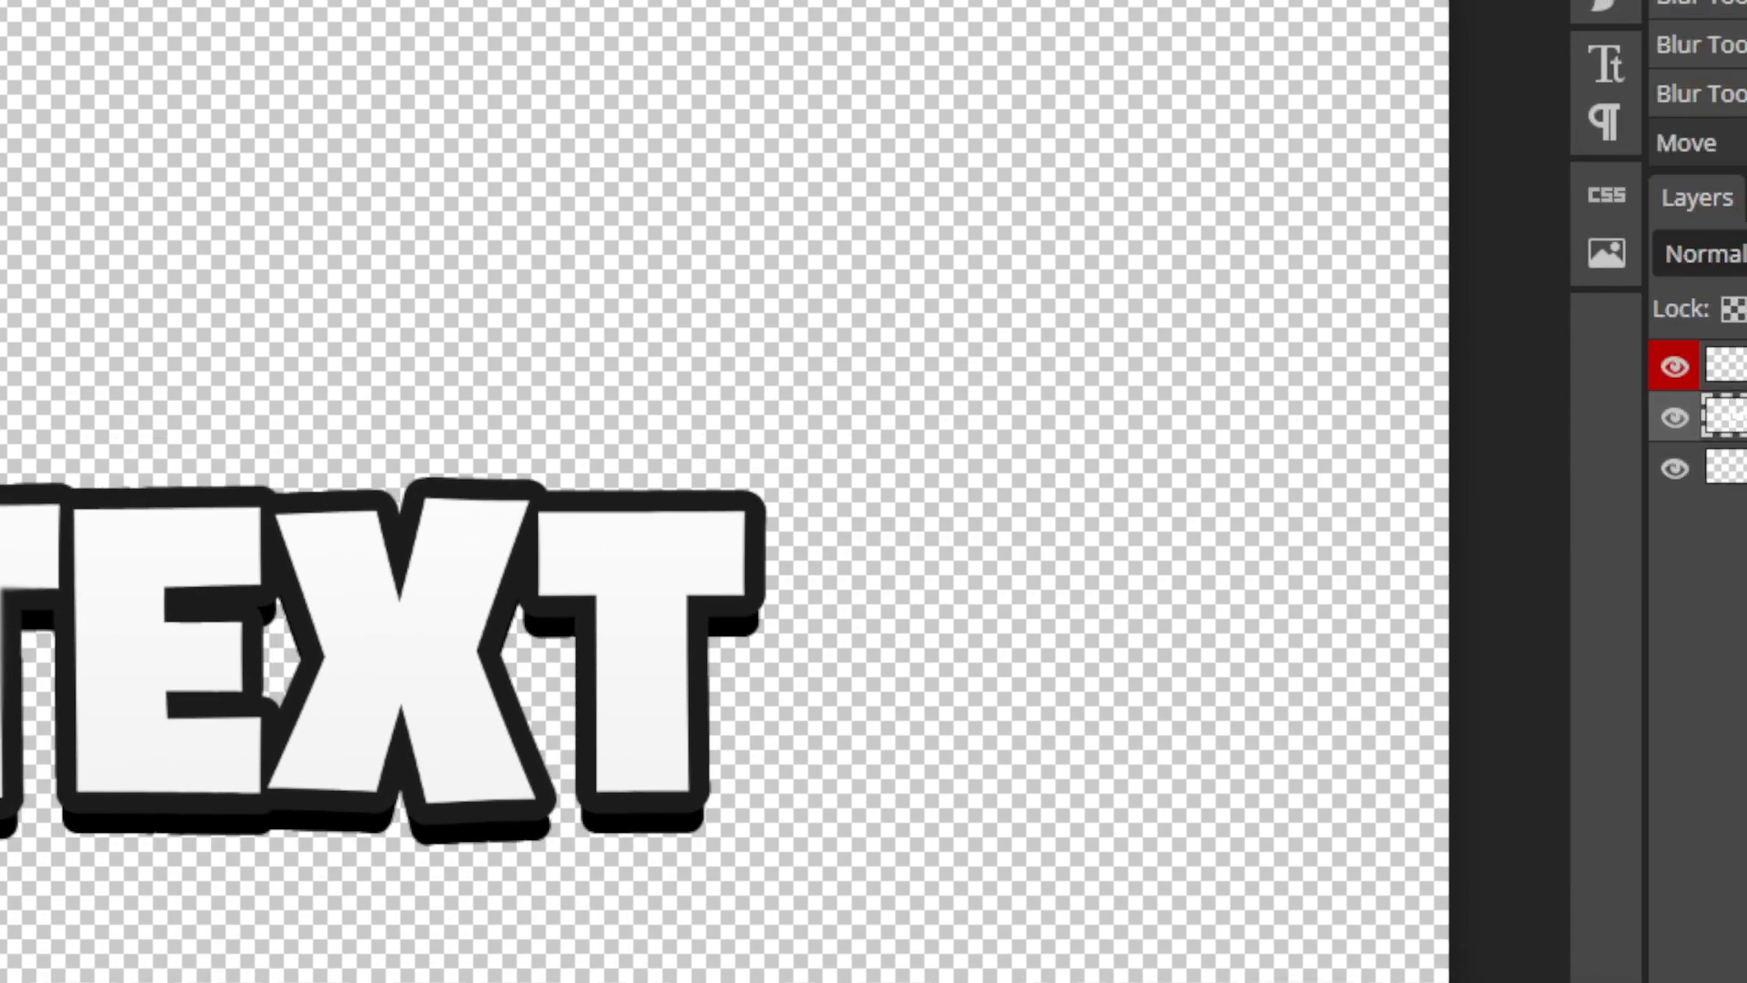
# Disable all layer effects on the TEXT layer and move the plain white text on the canvas
pyautogui.click(1726, 443)
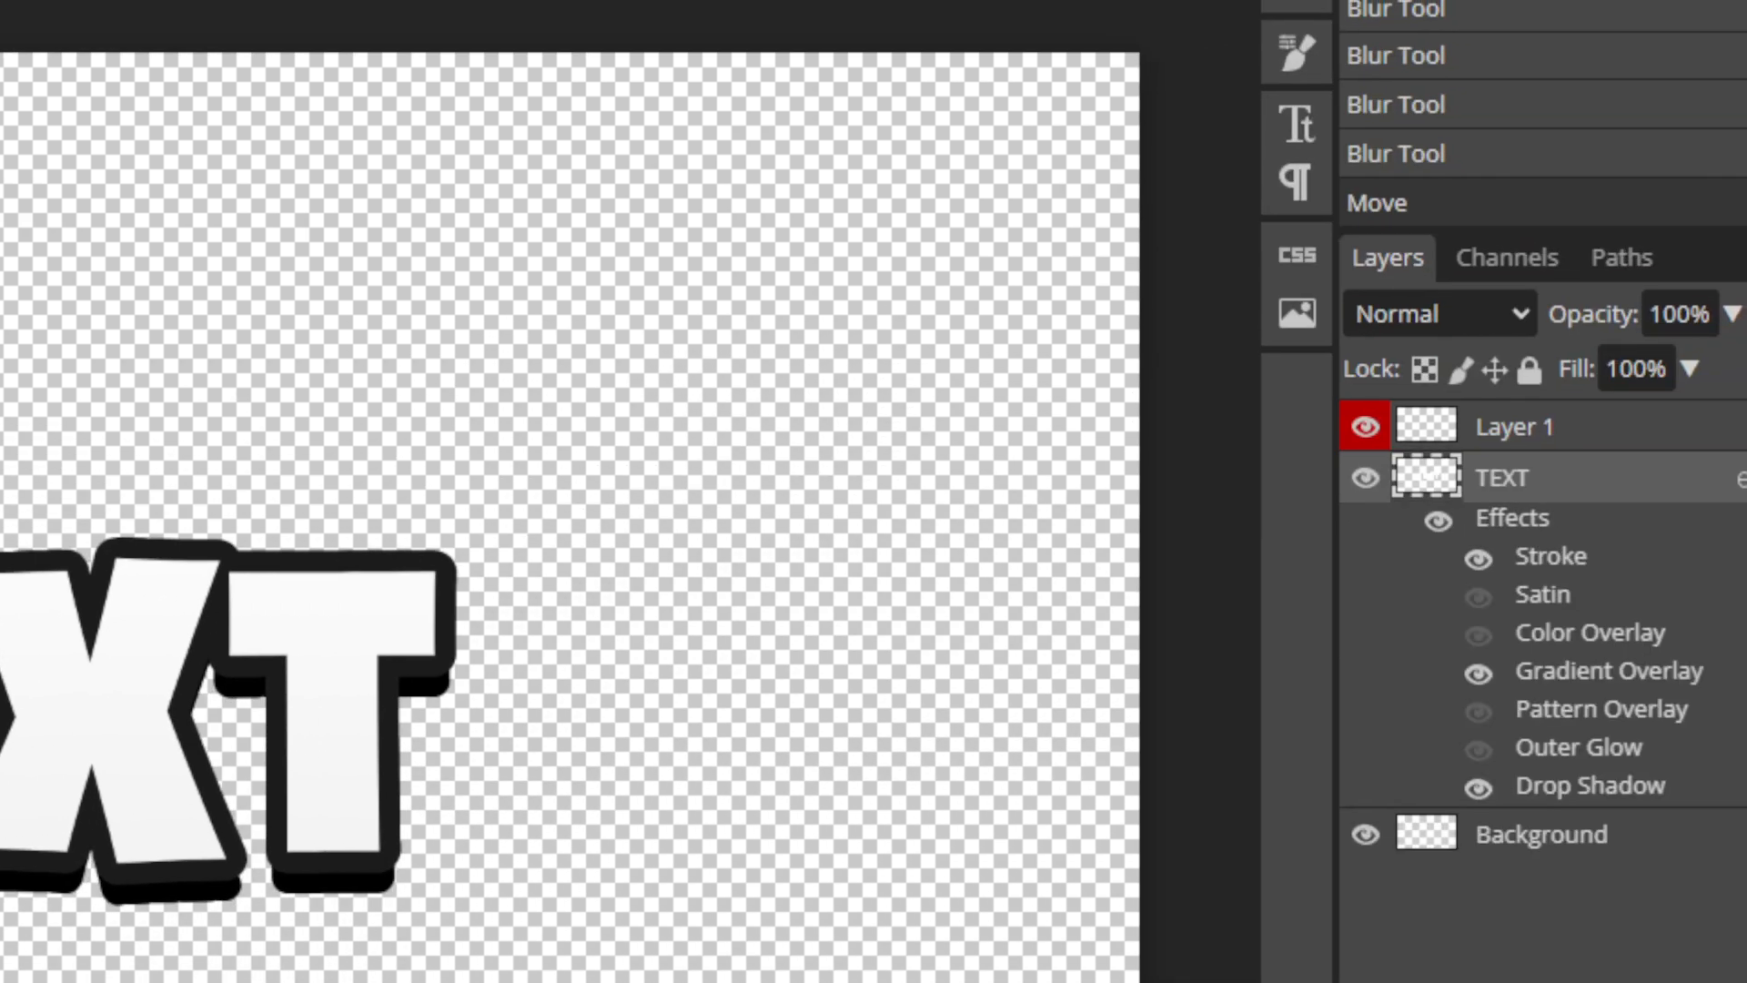
pyautogui.click(1376, 485)
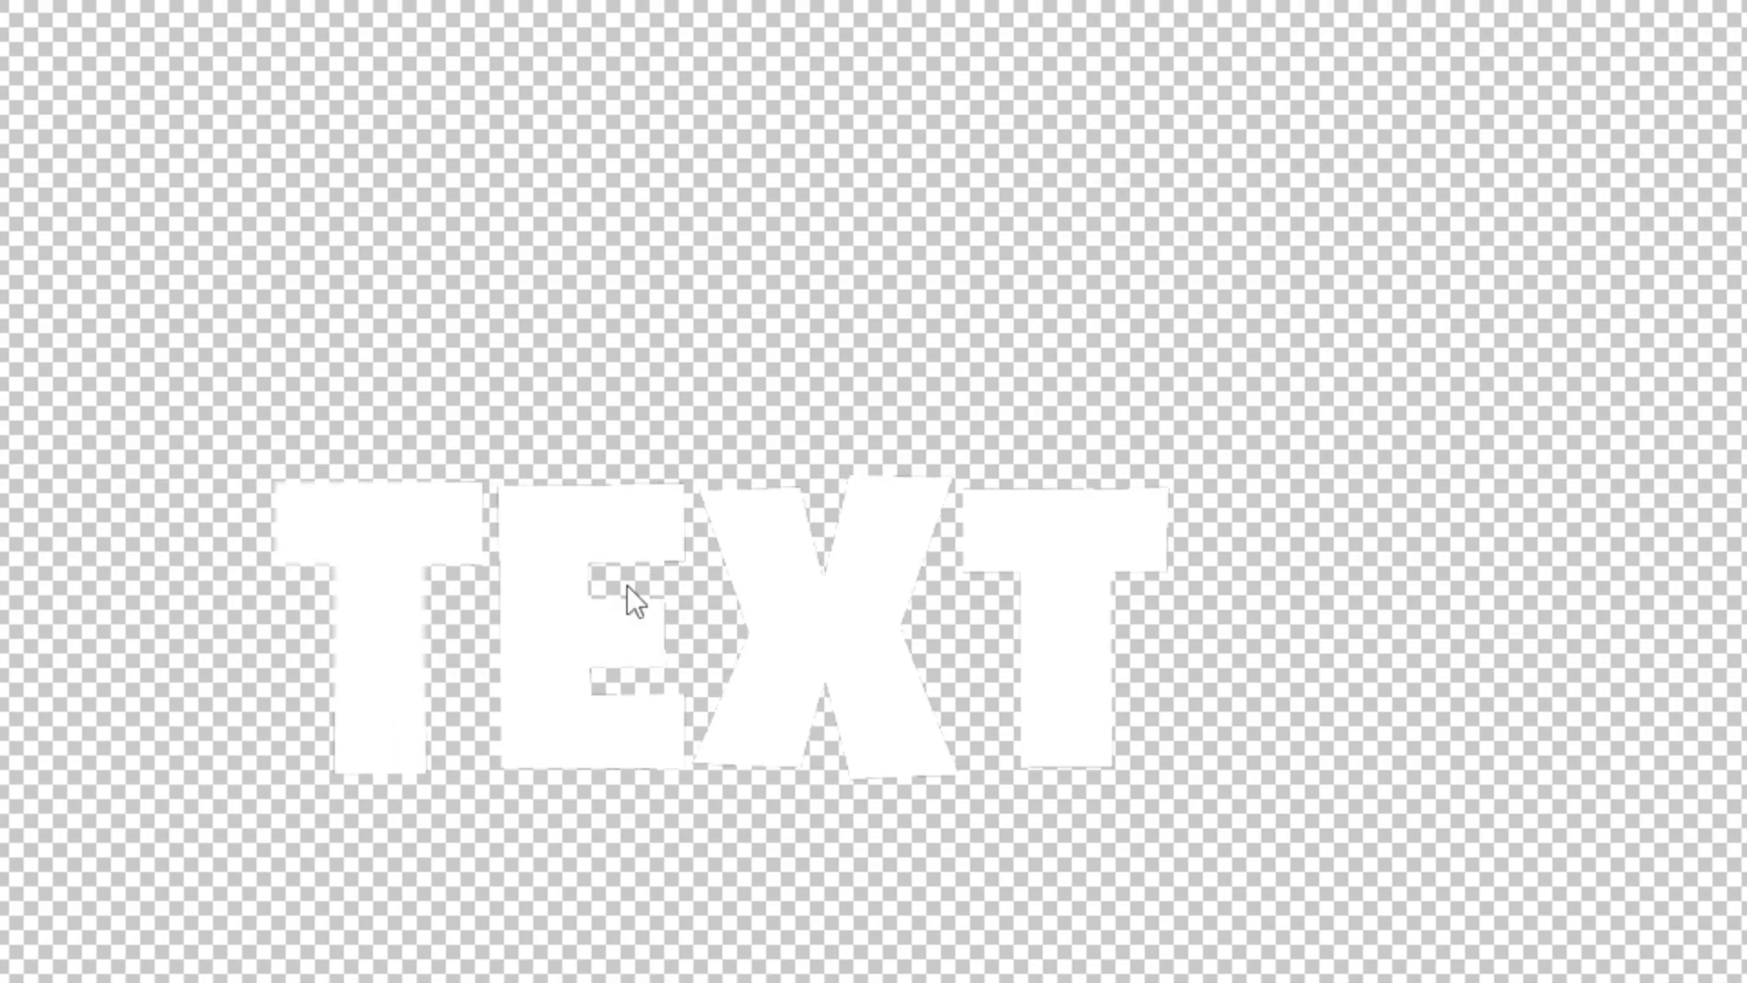
pyautogui.moveTo(528, 585); pyautogui.dragTo(844, 479)
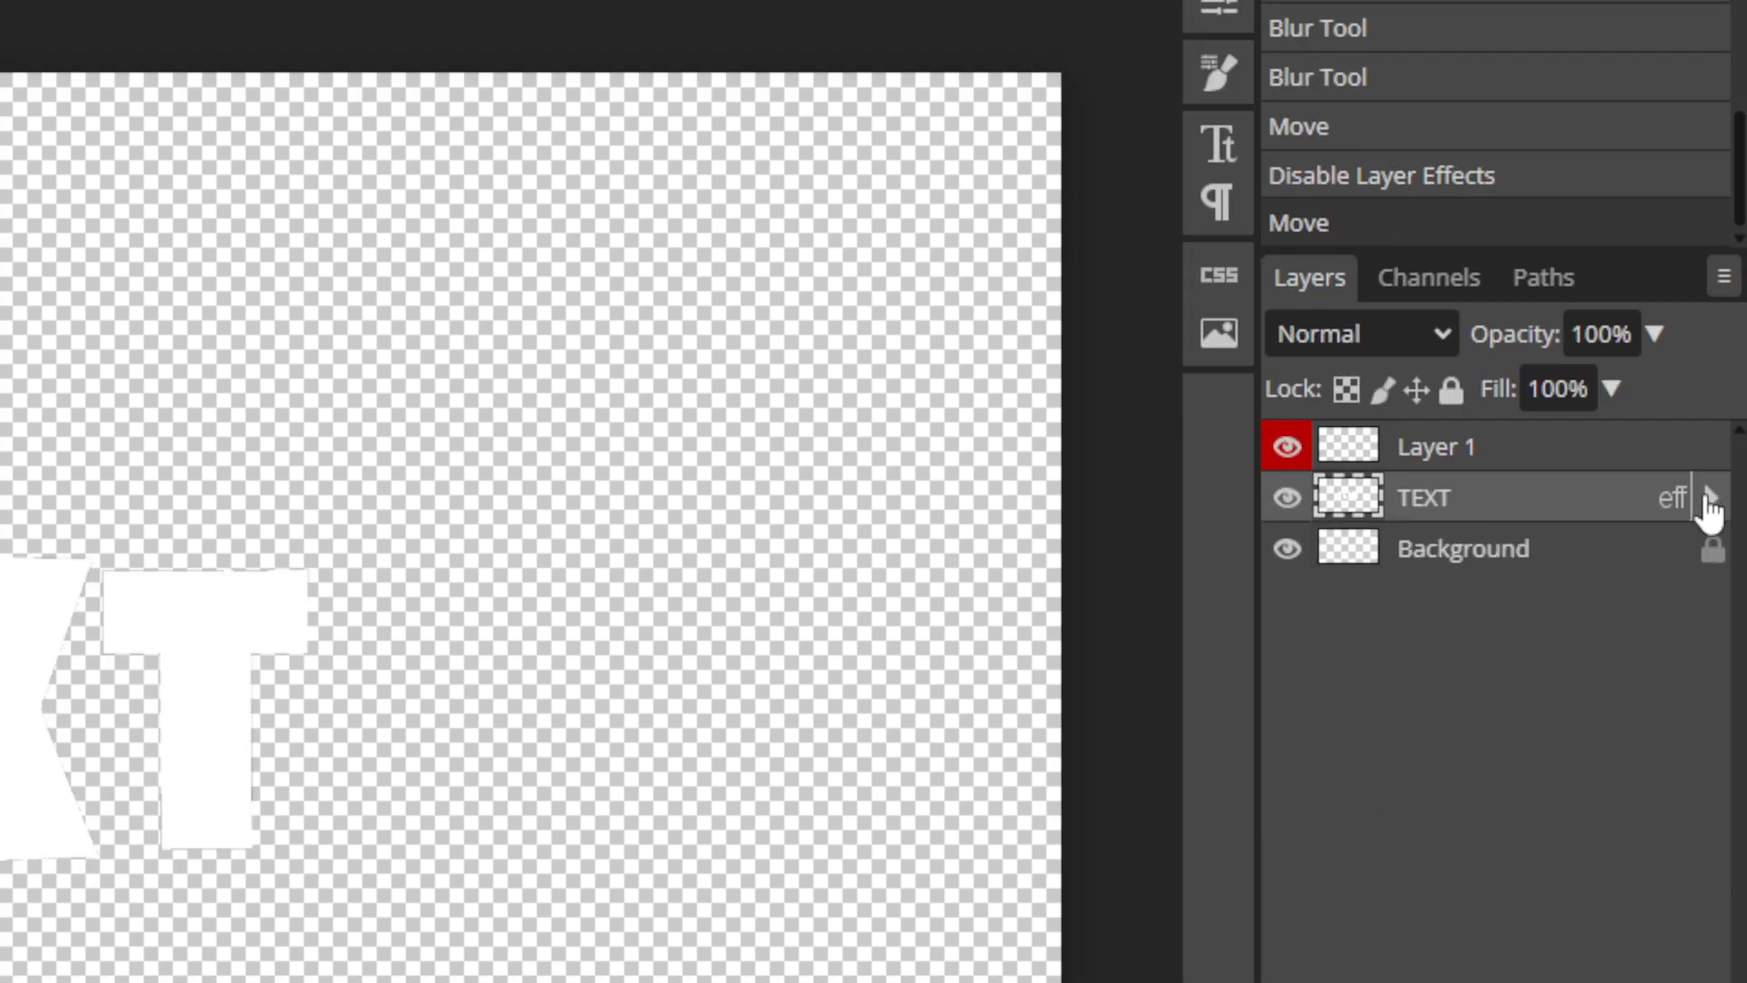
# Expand the TEXT layer's effects list and enable its layer effects, including Satin, Color Overlay, Gradient Overlay and Drop Shadow
pyautogui.click(1707, 498)
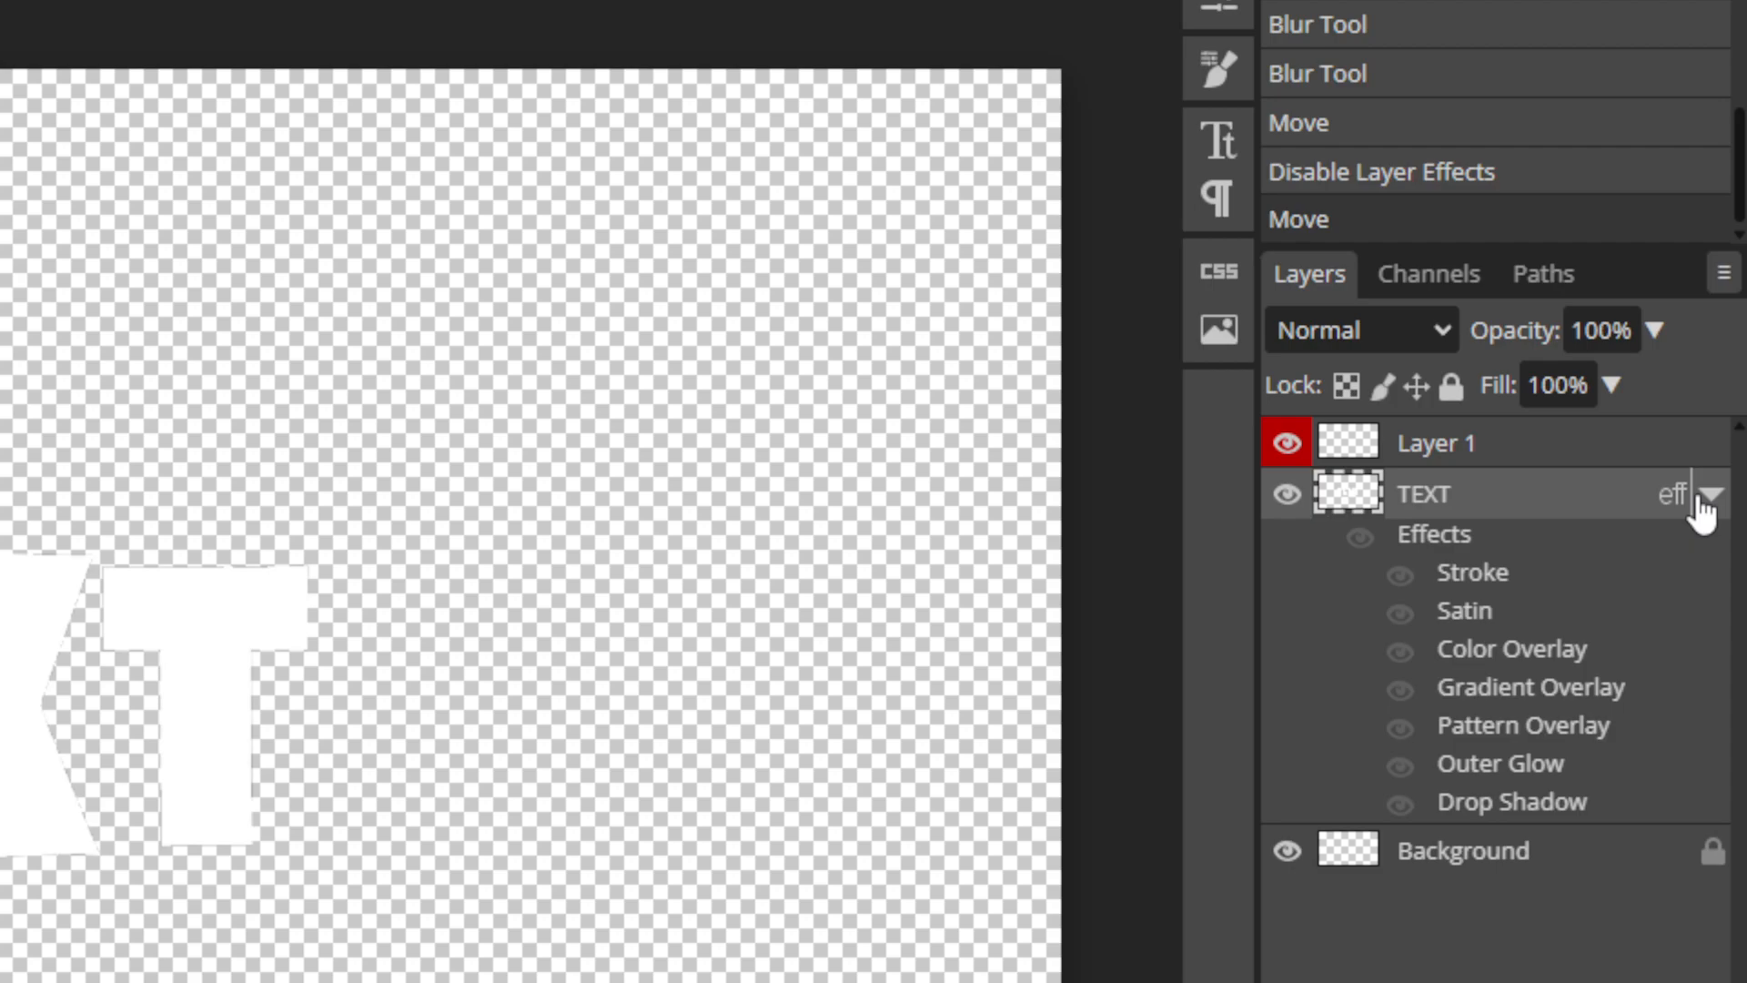
pyautogui.click(1400, 575)
pyautogui.click(1400, 614)
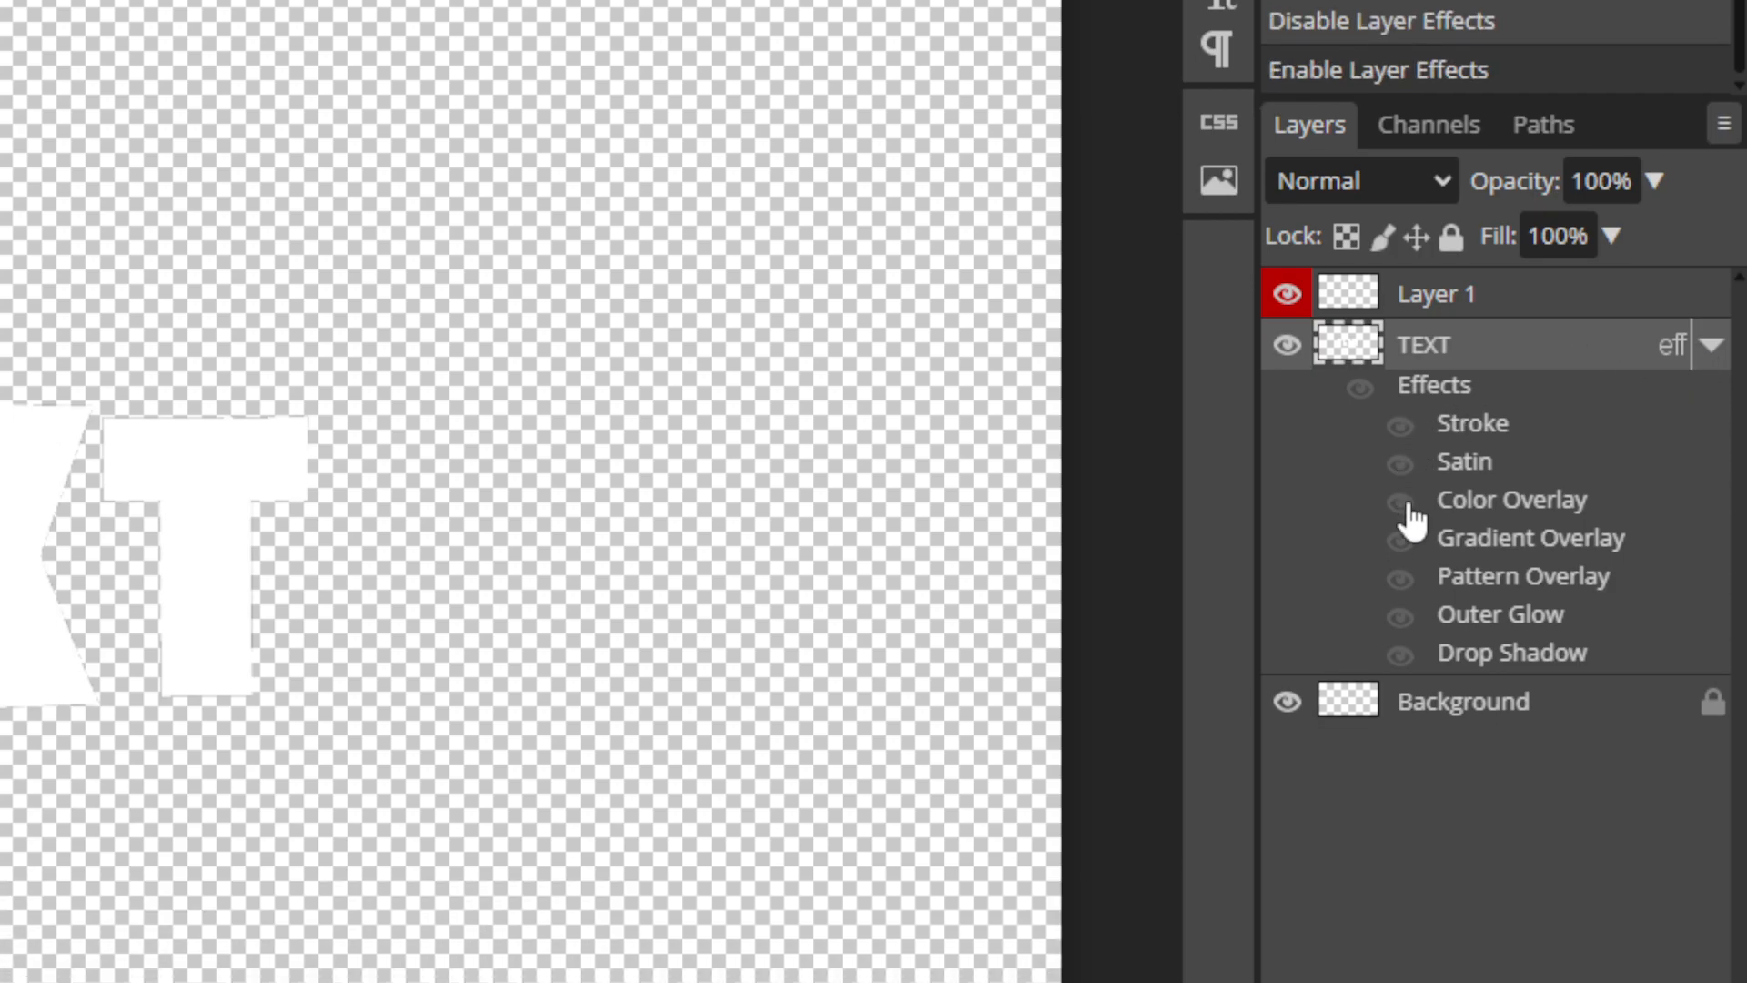
pyautogui.click(1400, 533)
pyautogui.click(1359, 421)
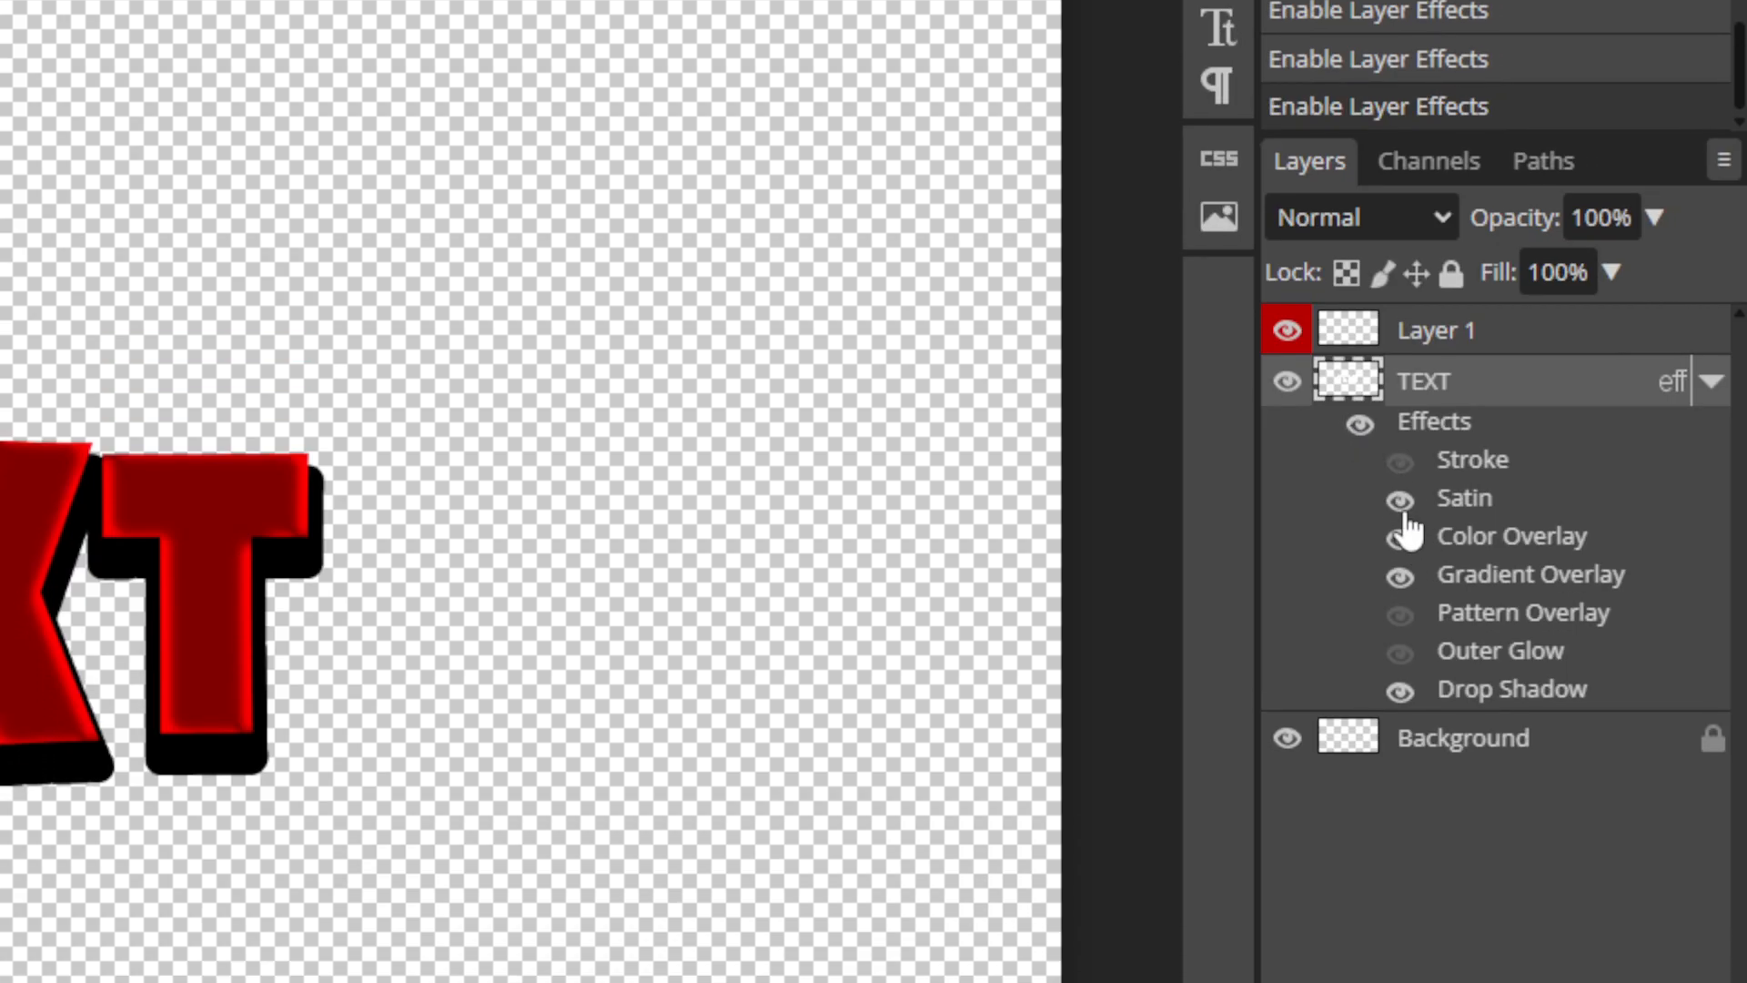
# Disable all of the TEXT layer's individual effects except Drop Shadow and collapse its effects list
pyautogui.click(1400, 499)
pyautogui.click(1400, 537)
pyautogui.click(1400, 576)
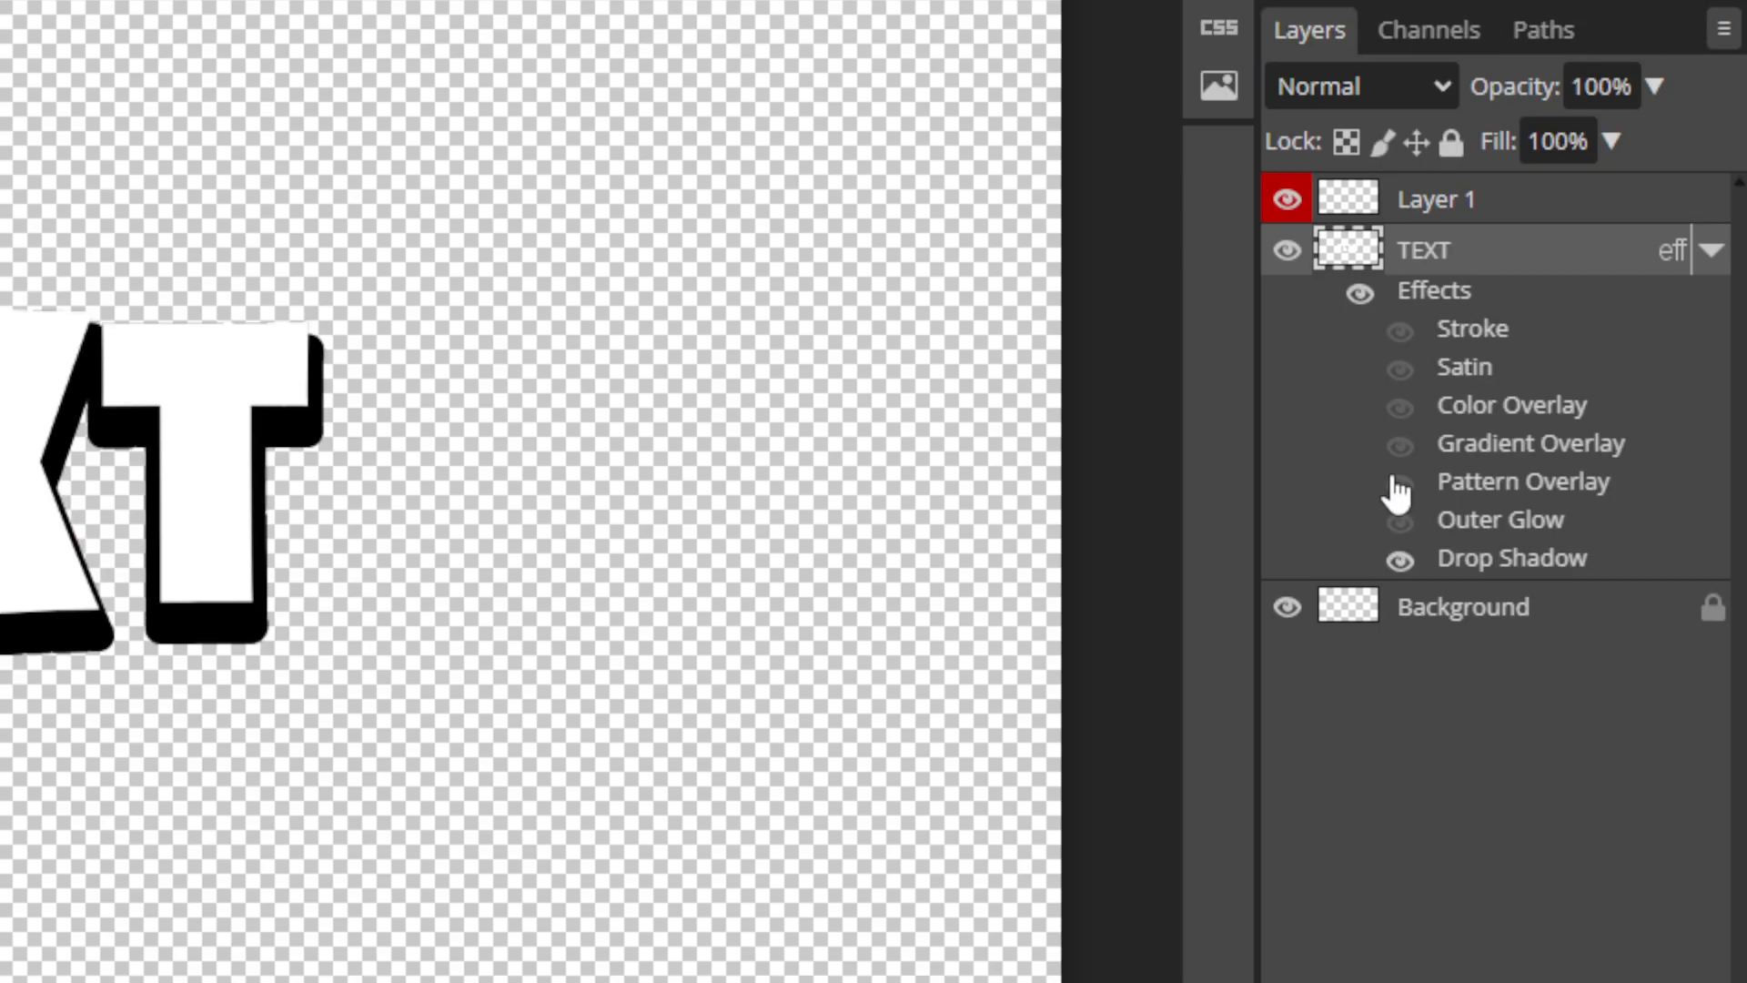
pyautogui.click(1400, 487)
pyautogui.click(1401, 482)
pyautogui.click(1401, 519)
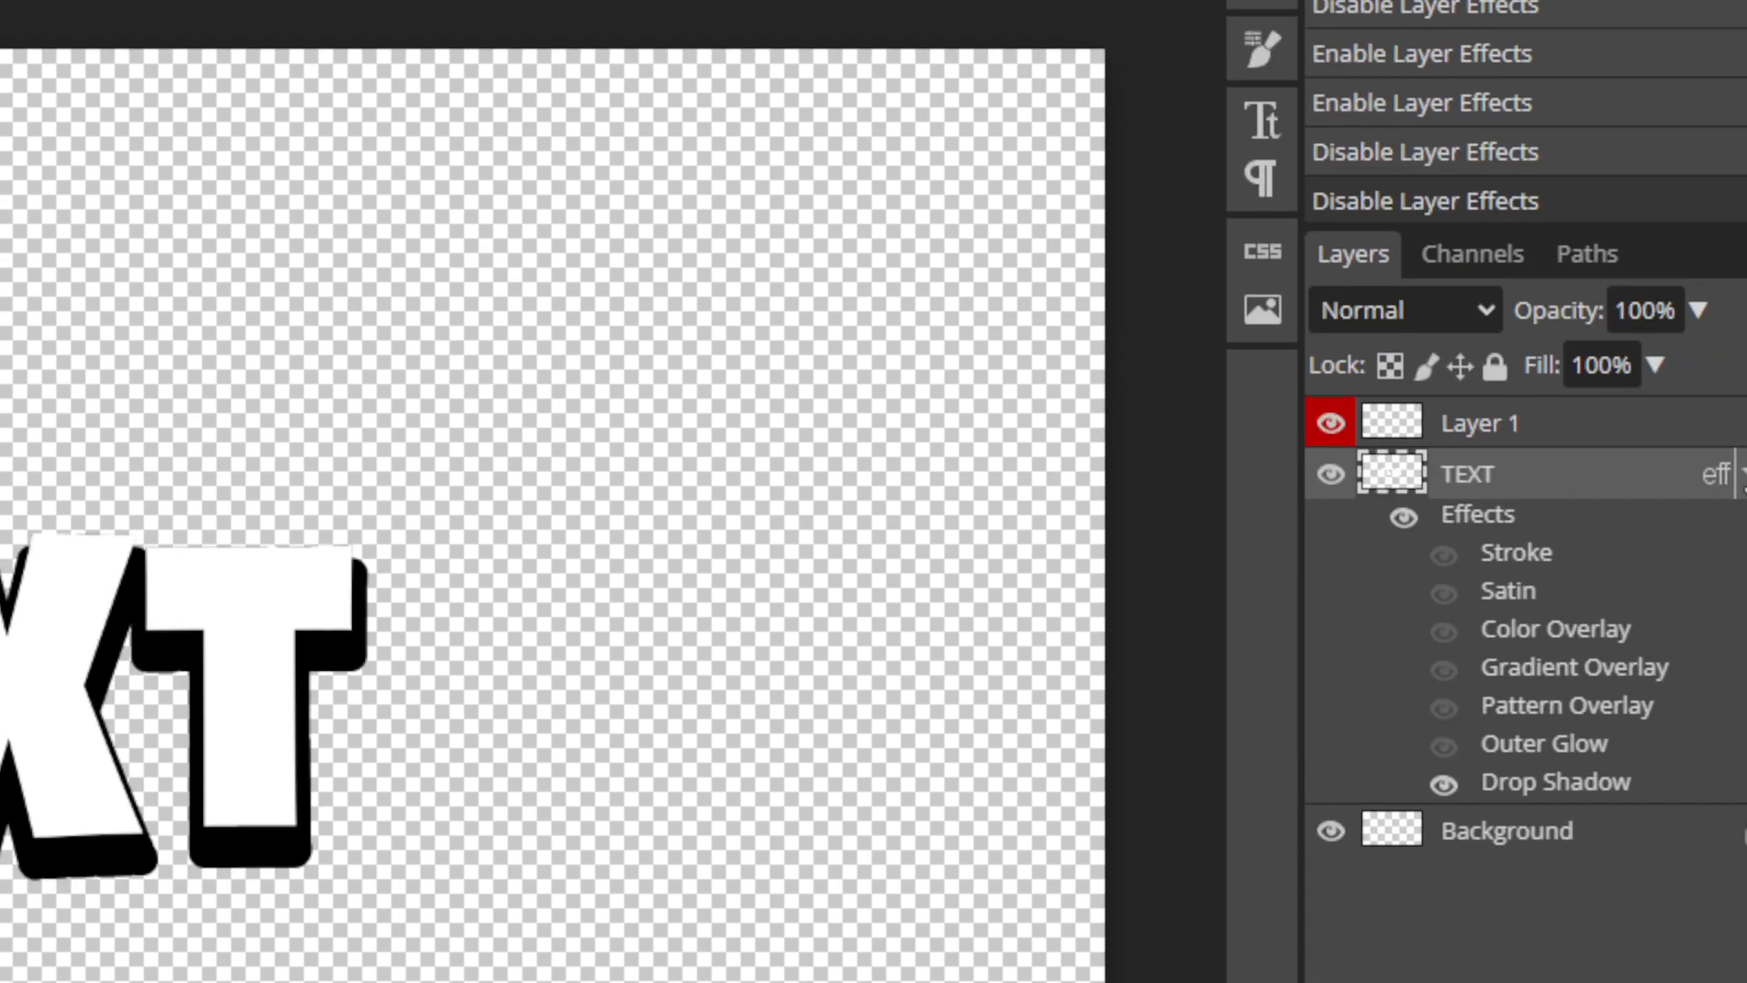
pyautogui.click(1744, 475)
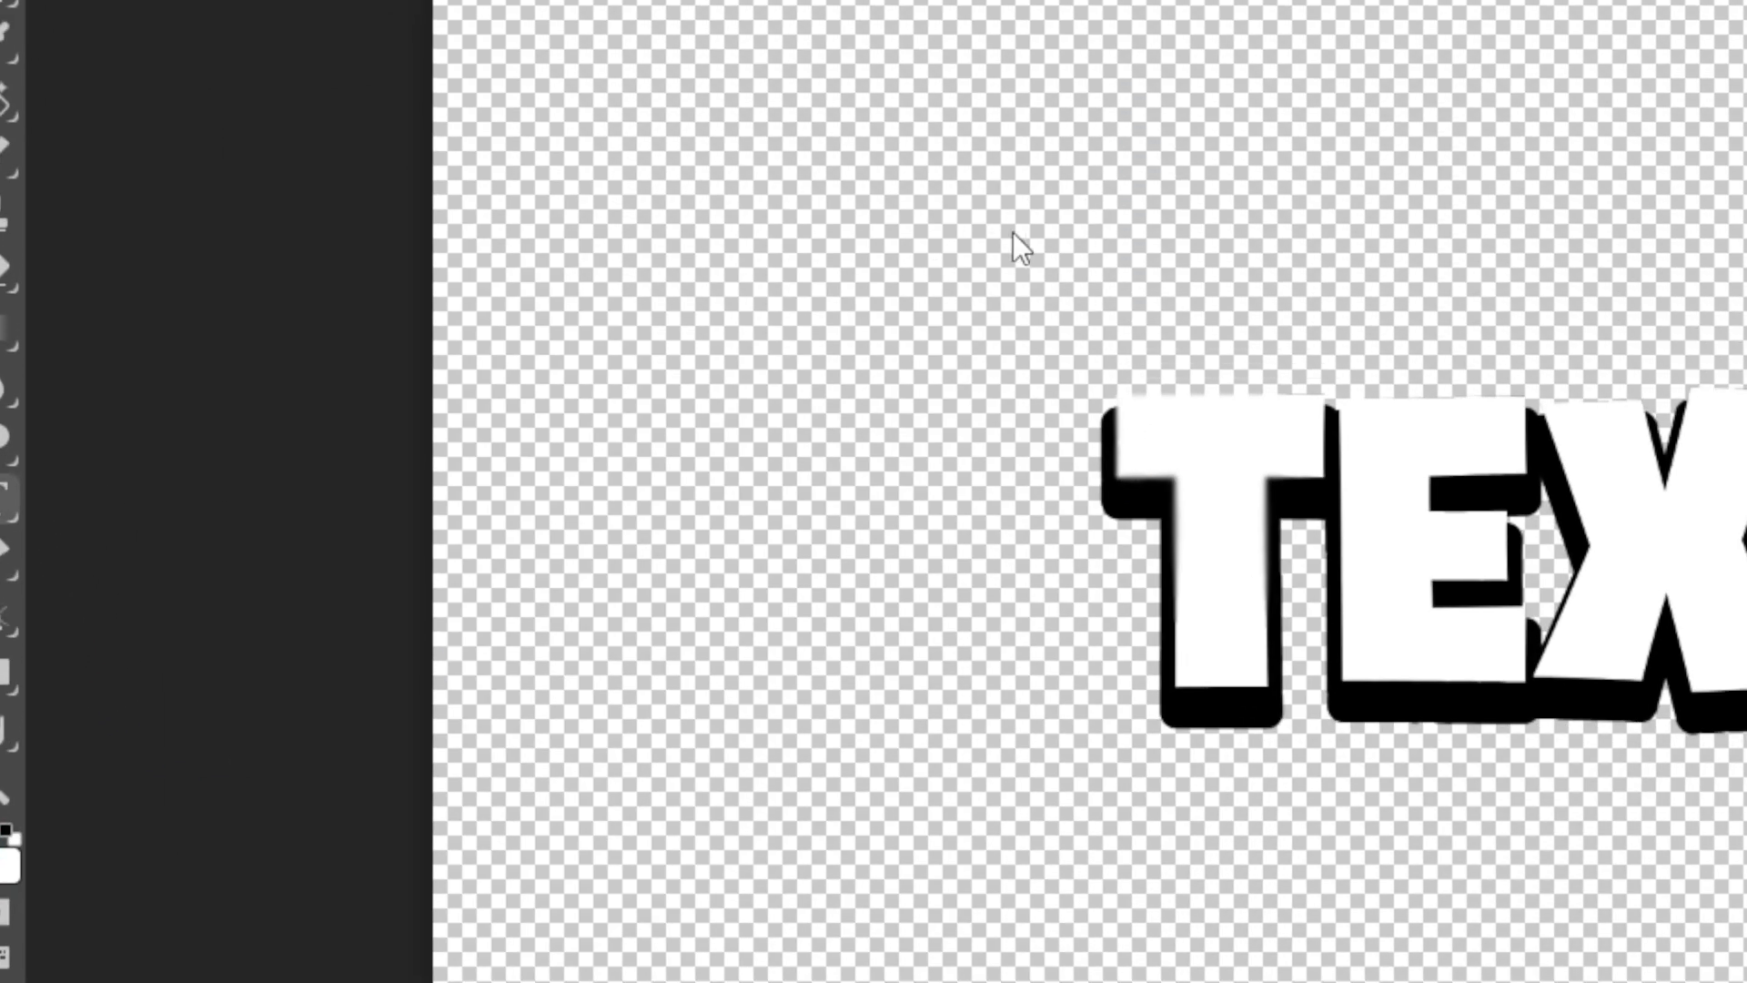
# Start a new text above the TEXT lettering, set its color to blue 150af2 and enter "test"
pyautogui.click(1172, 264)
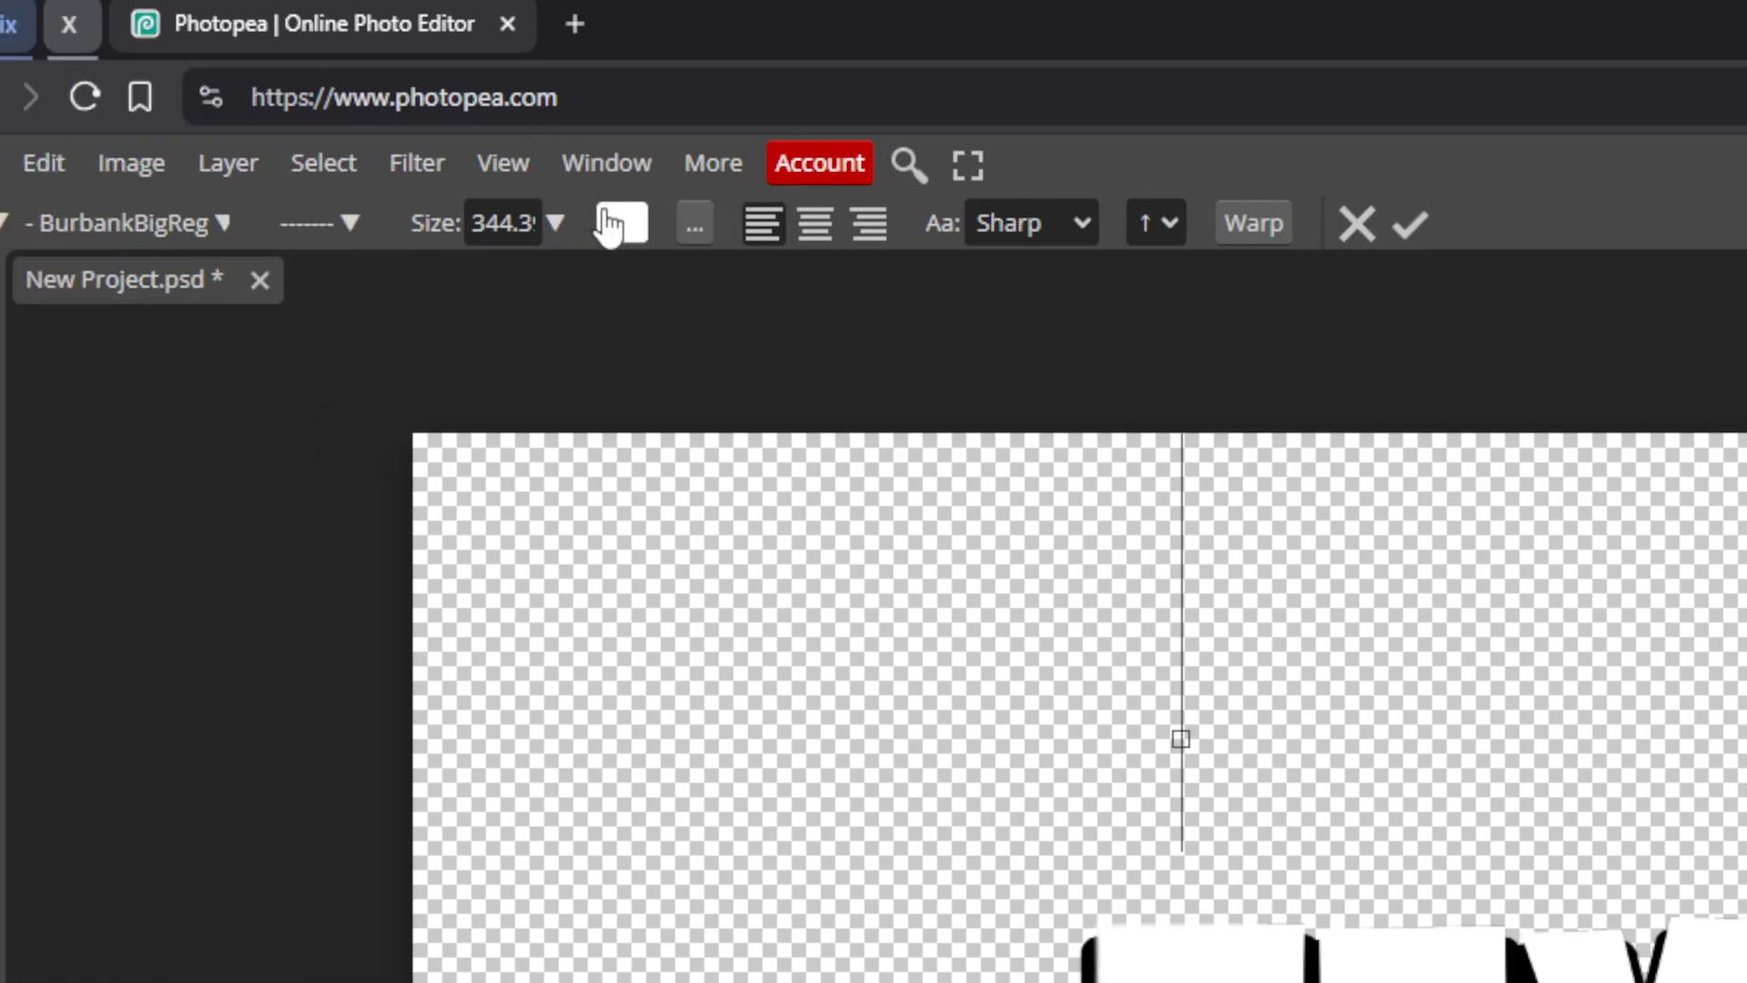
pyautogui.click(104, 85)
pyautogui.click(733, 648)
pyautogui.click(621, 649)
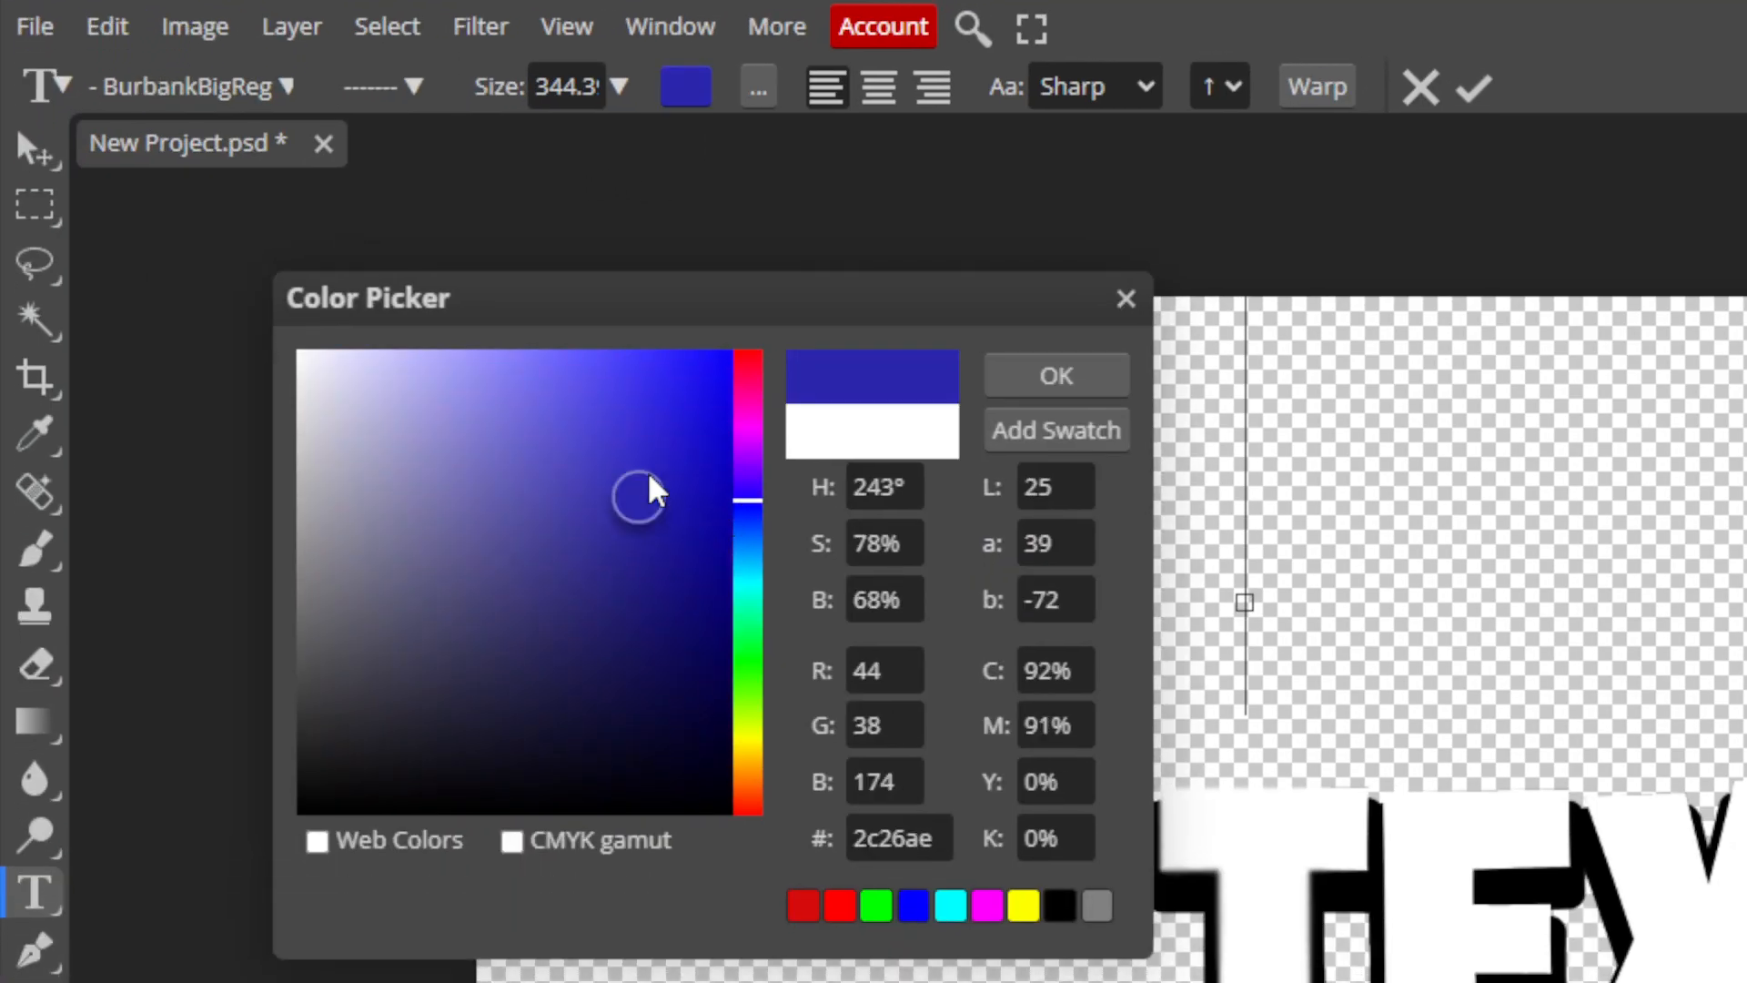
pyautogui.click(706, 525)
pyautogui.click(707, 451)
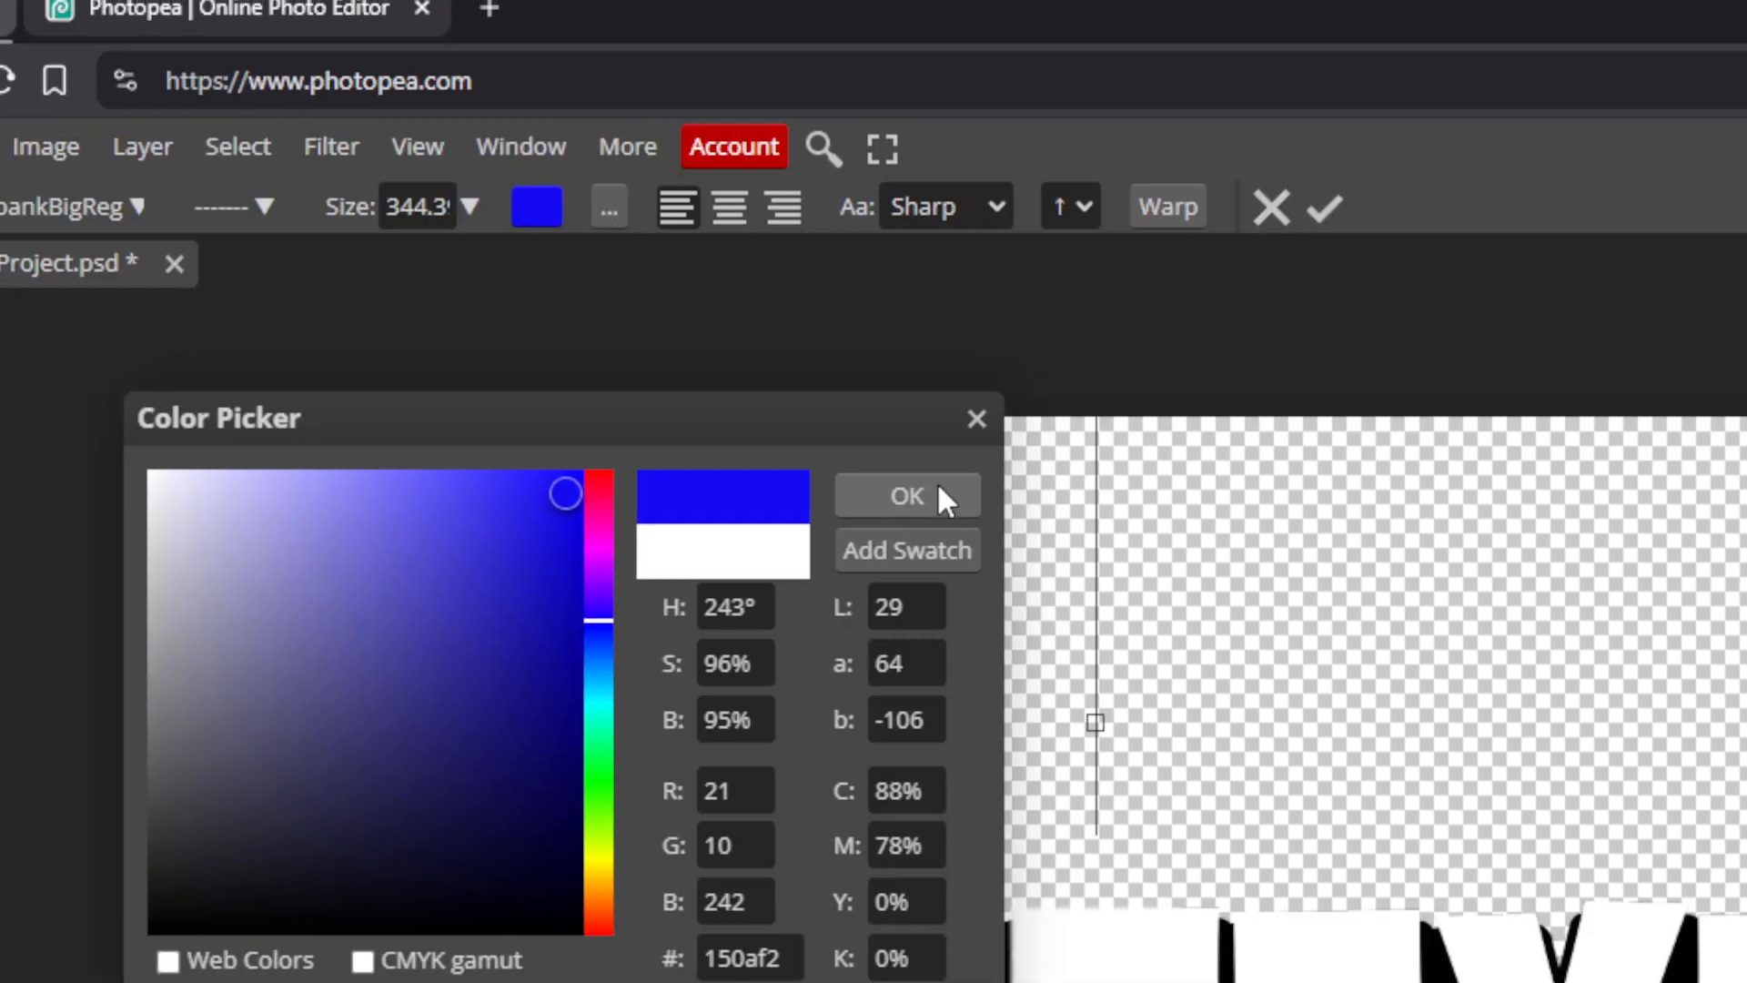
pyautogui.click(1079, 445)
pyautogui.write('tes')
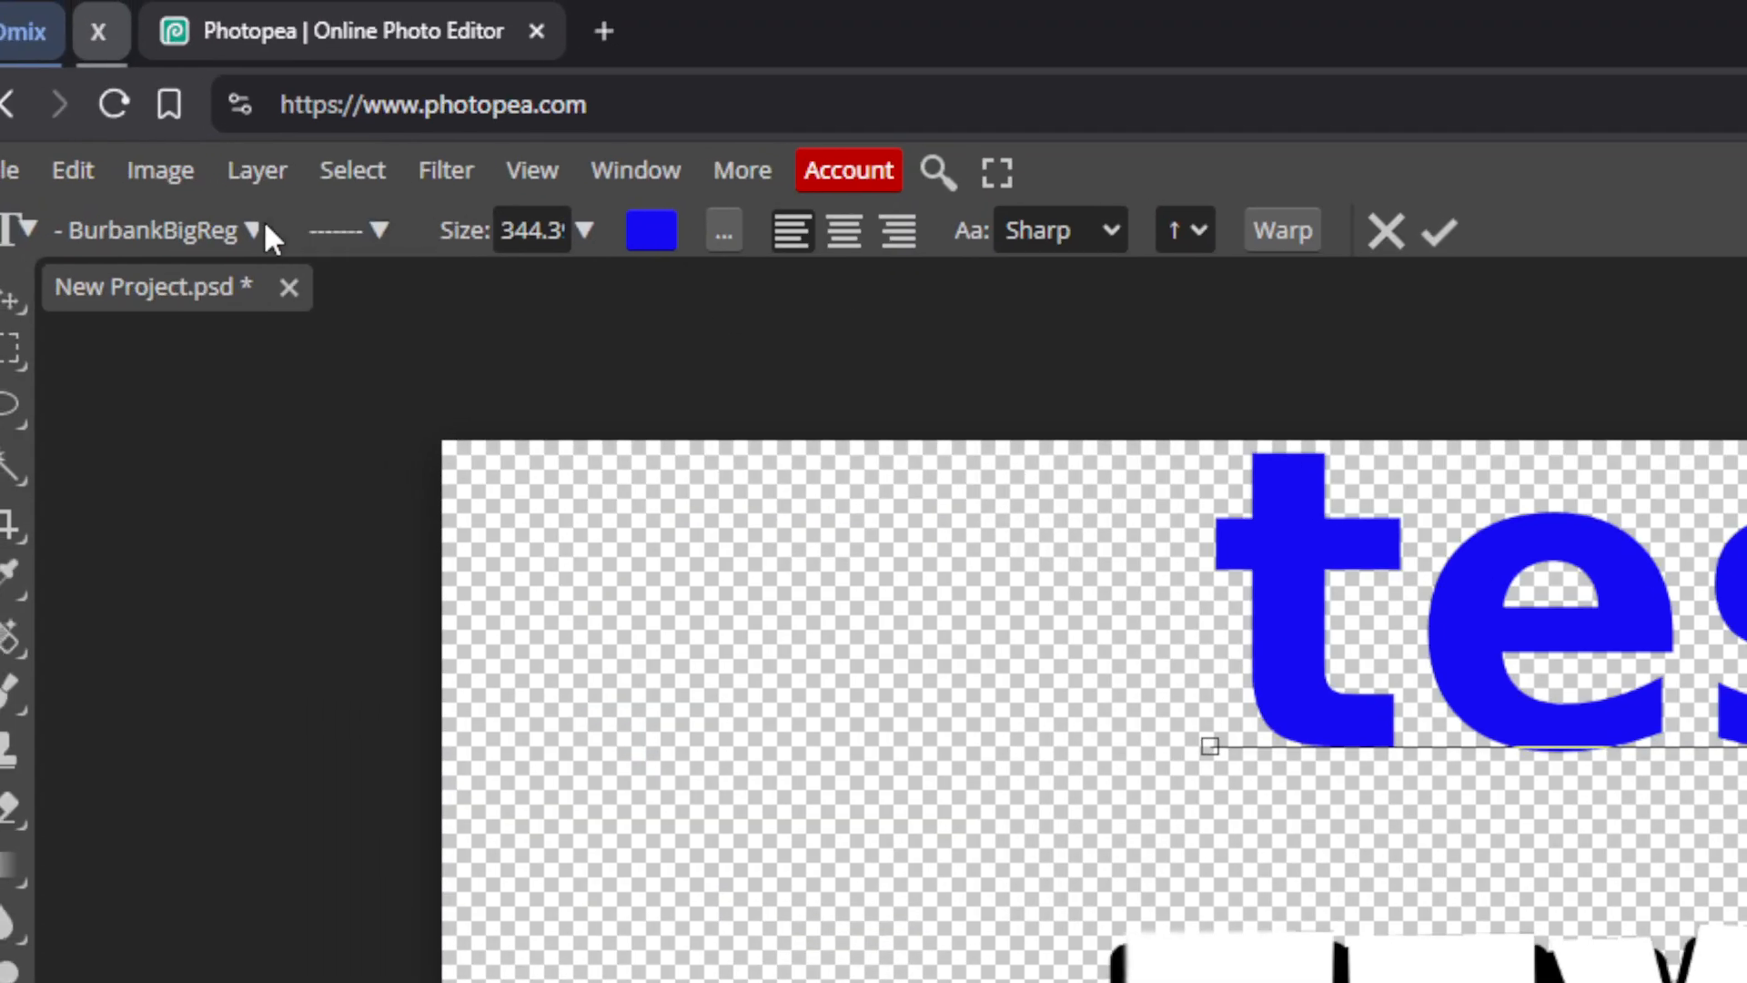
# Change the new text's font to Atma and delete the trailing hyphen so it reads "test"
pyautogui.click(34, 189)
pyautogui.scroll(-15, 421, 592)
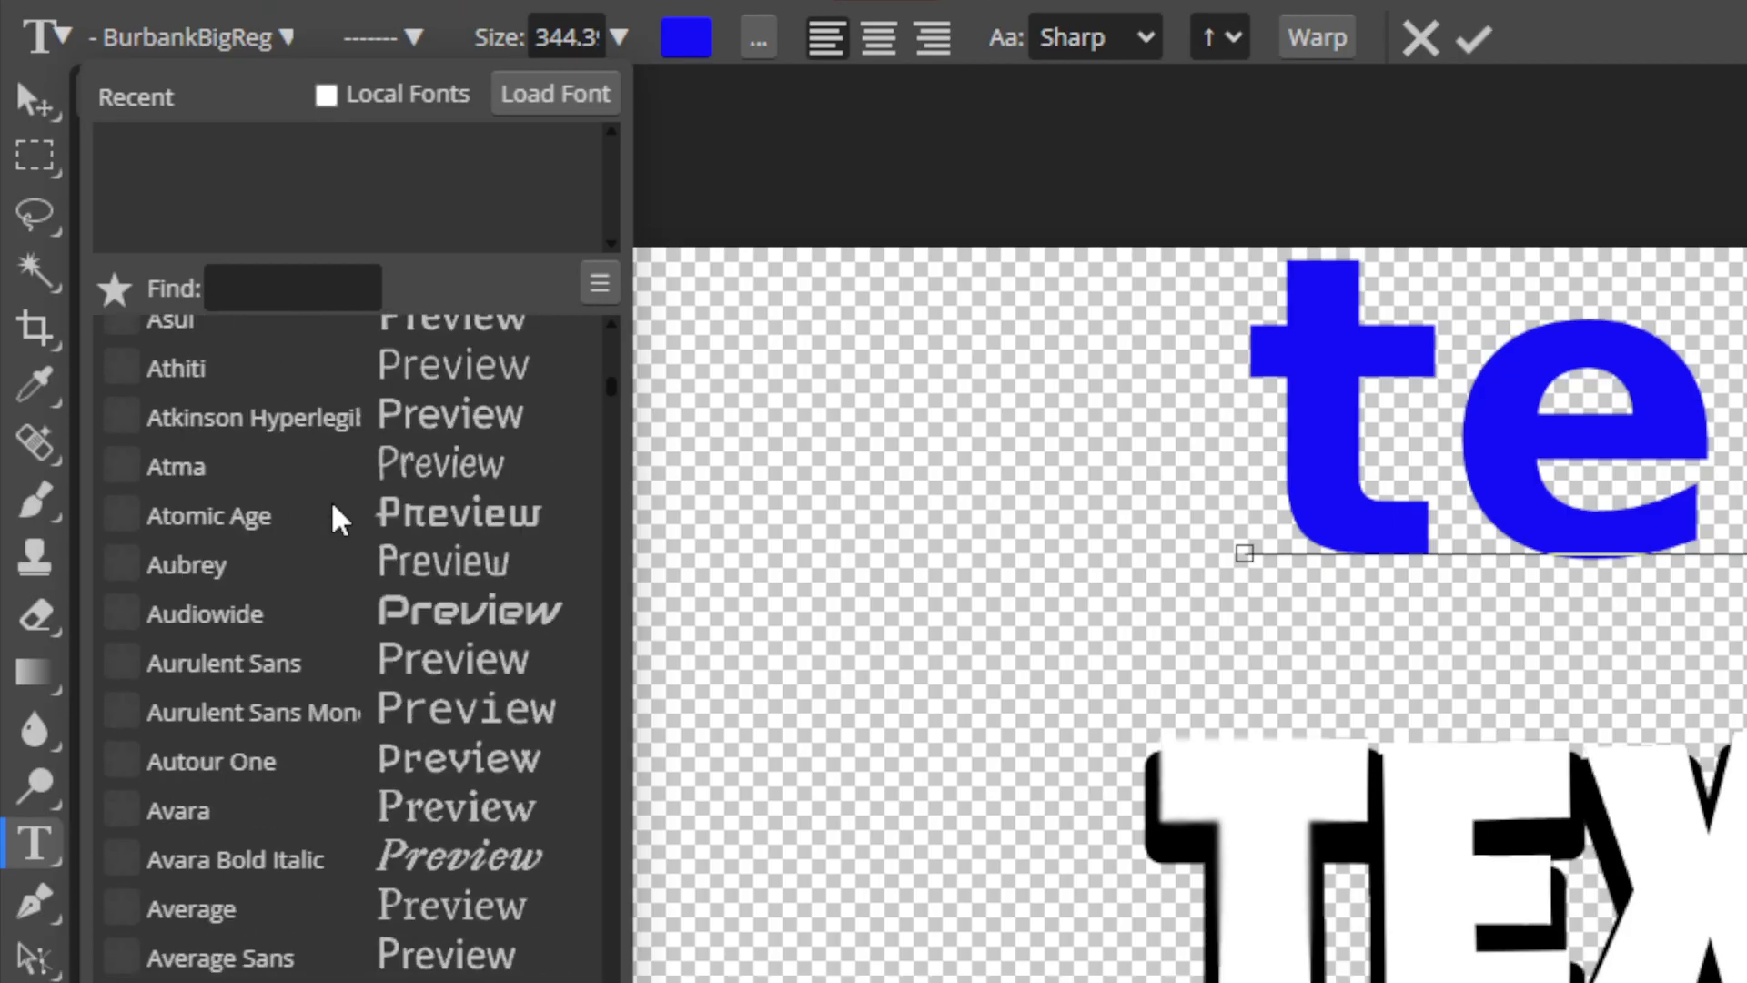
pyautogui.scroll(1, 332, 504)
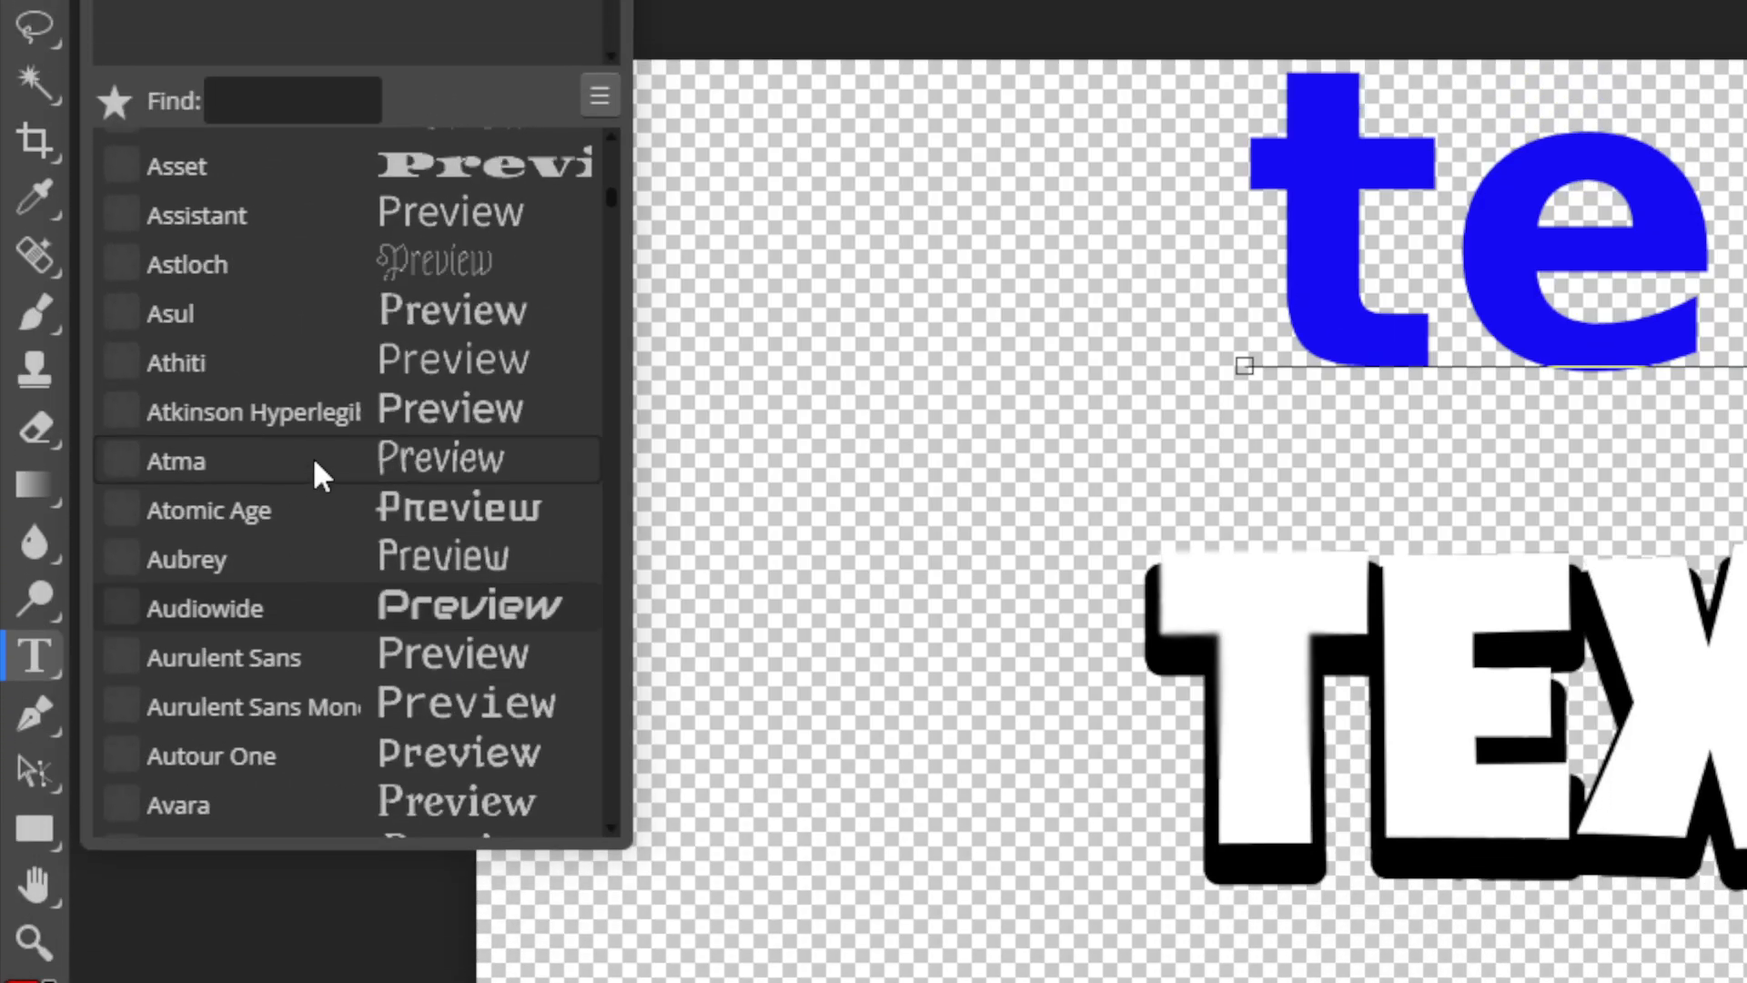
pyautogui.press('Escape')
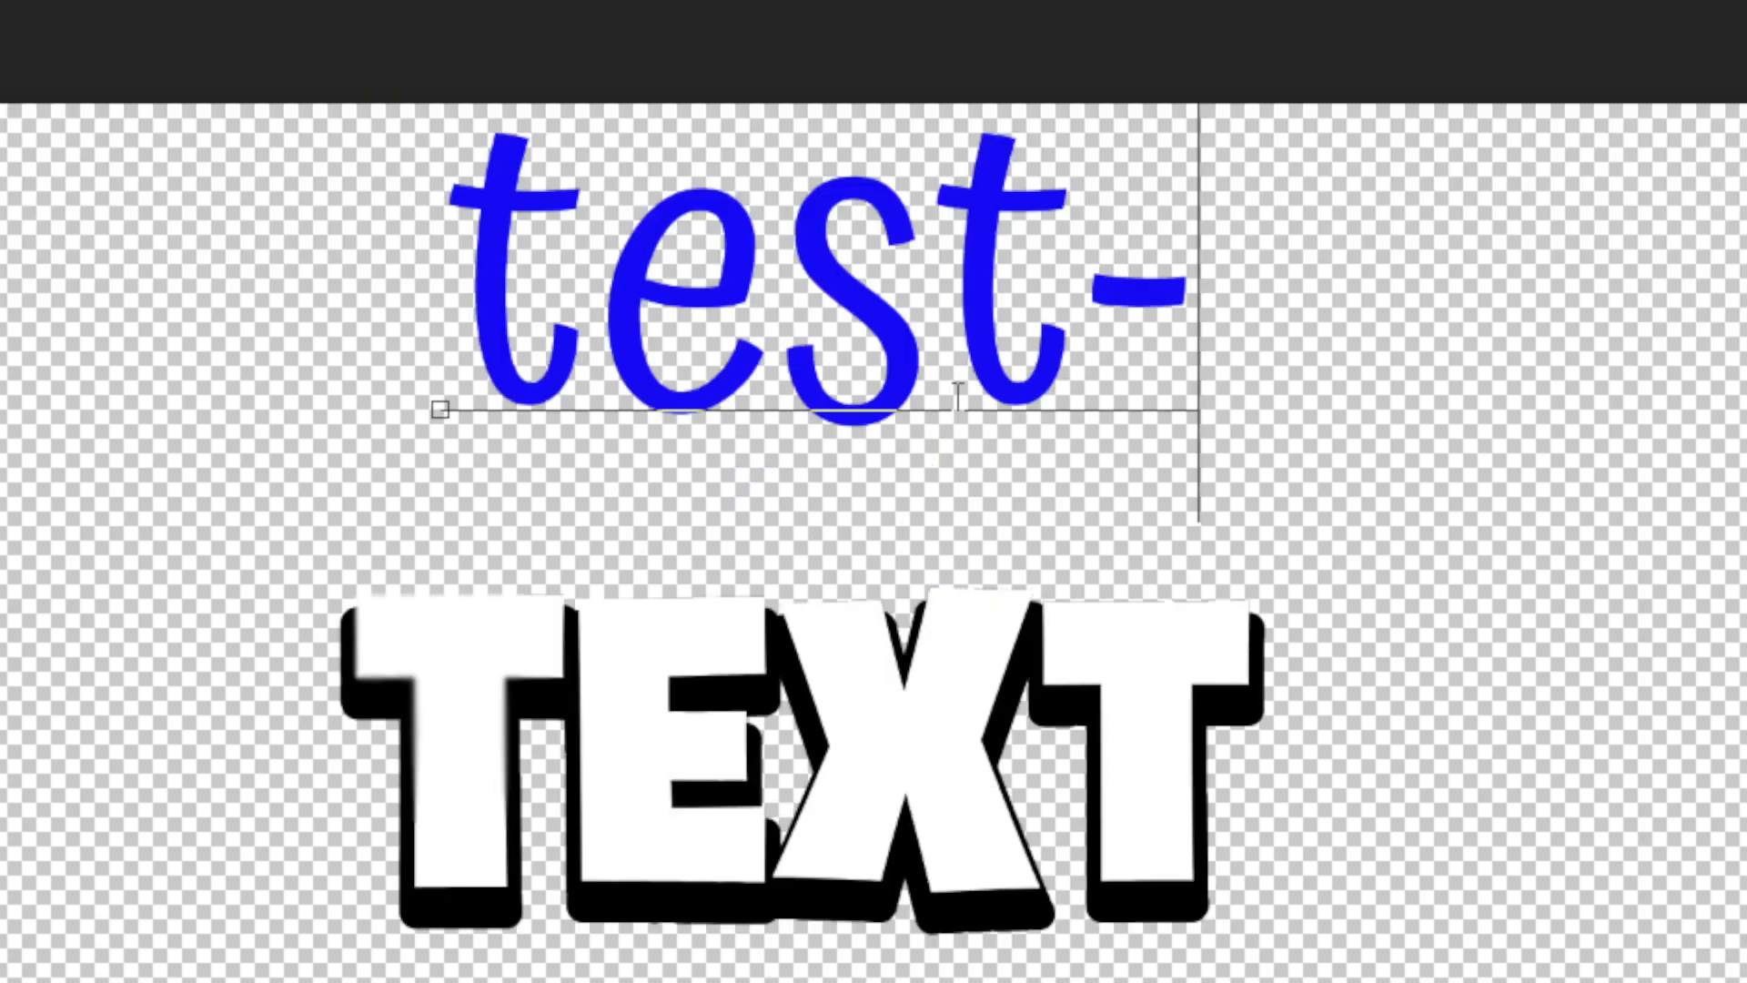
pyautogui.press('BackSpace')
# Try other fonts such as Aubrey on the whole word "test" and return it to Atma
pyautogui.moveTo(1166, 503); pyautogui.dragTo(575, 509)
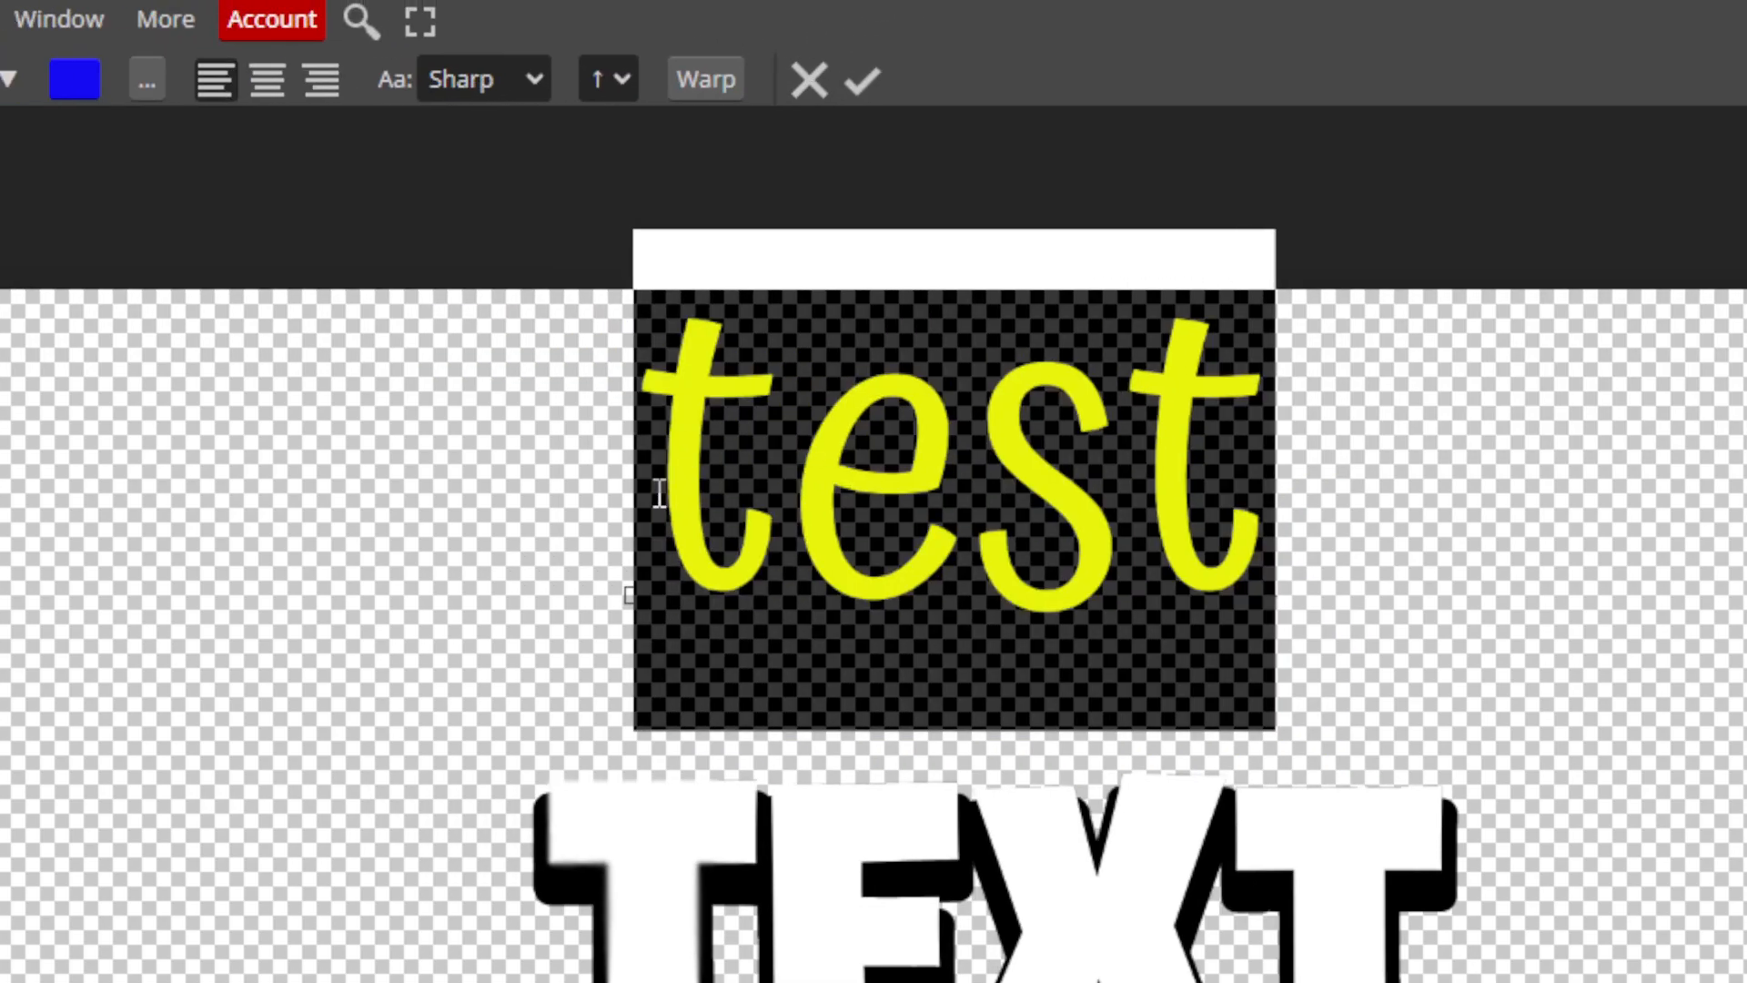
pyautogui.click(91, 178)
pyautogui.click(215, 580)
pyautogui.click(213, 466)
pyautogui.click(202, 560)
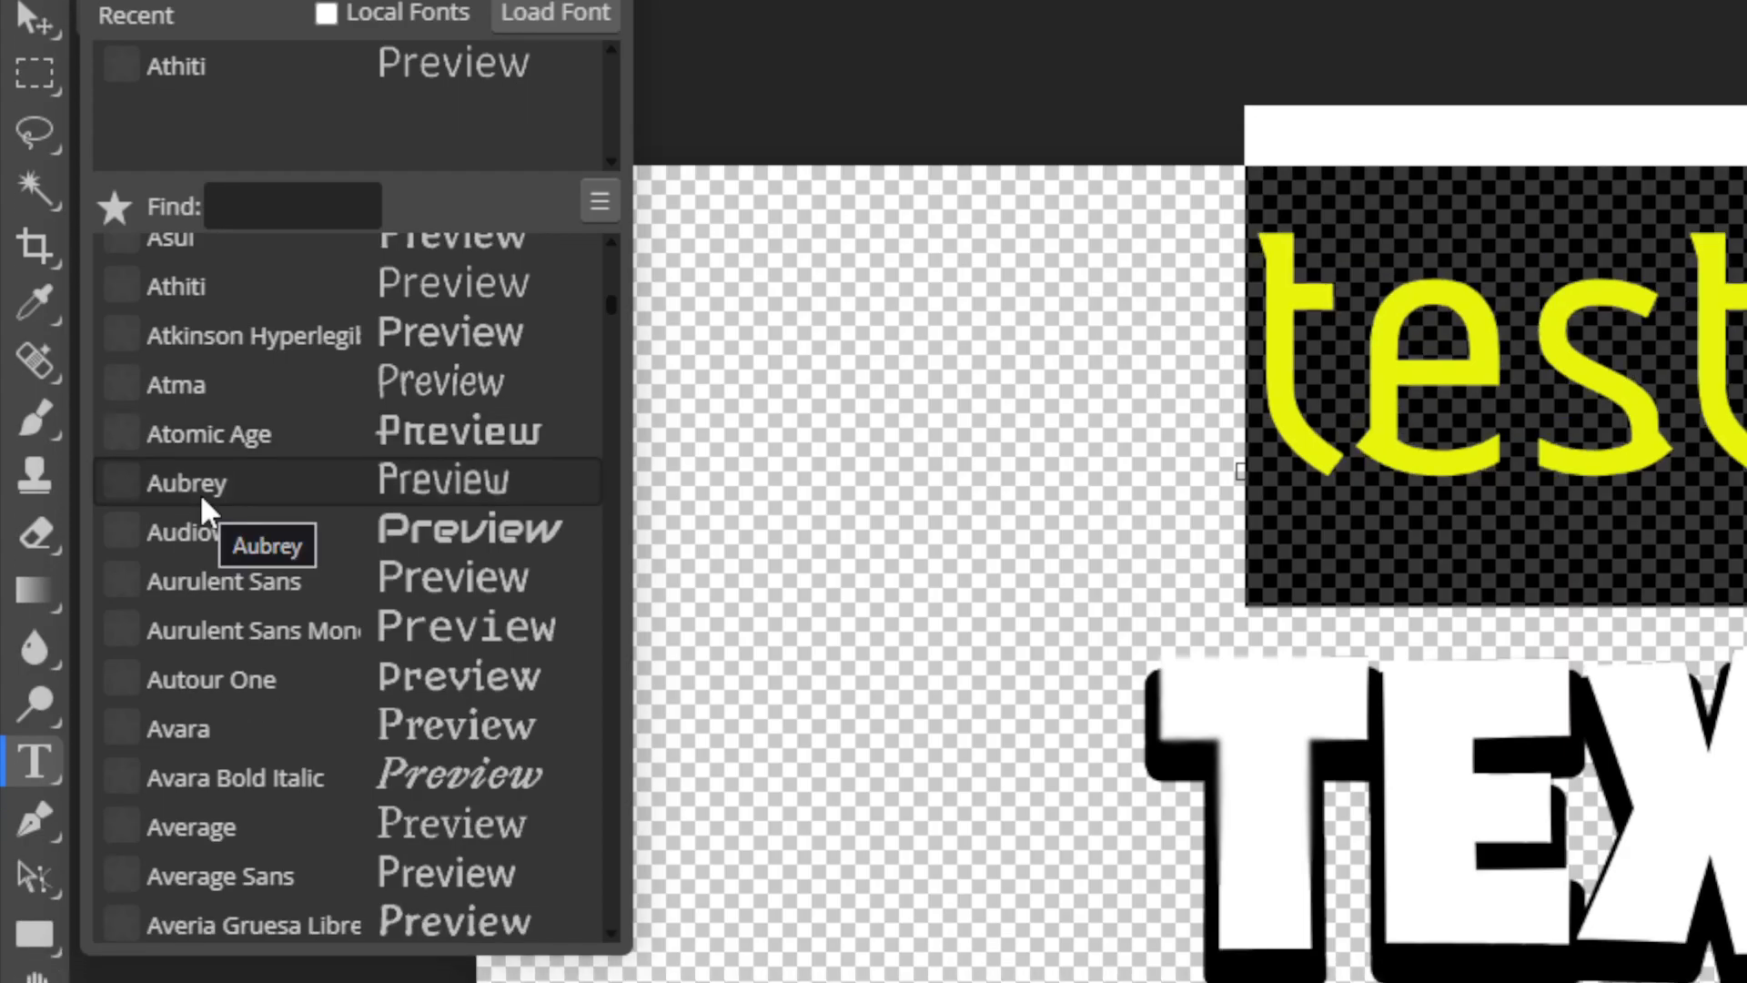
pyautogui.click(221, 399)
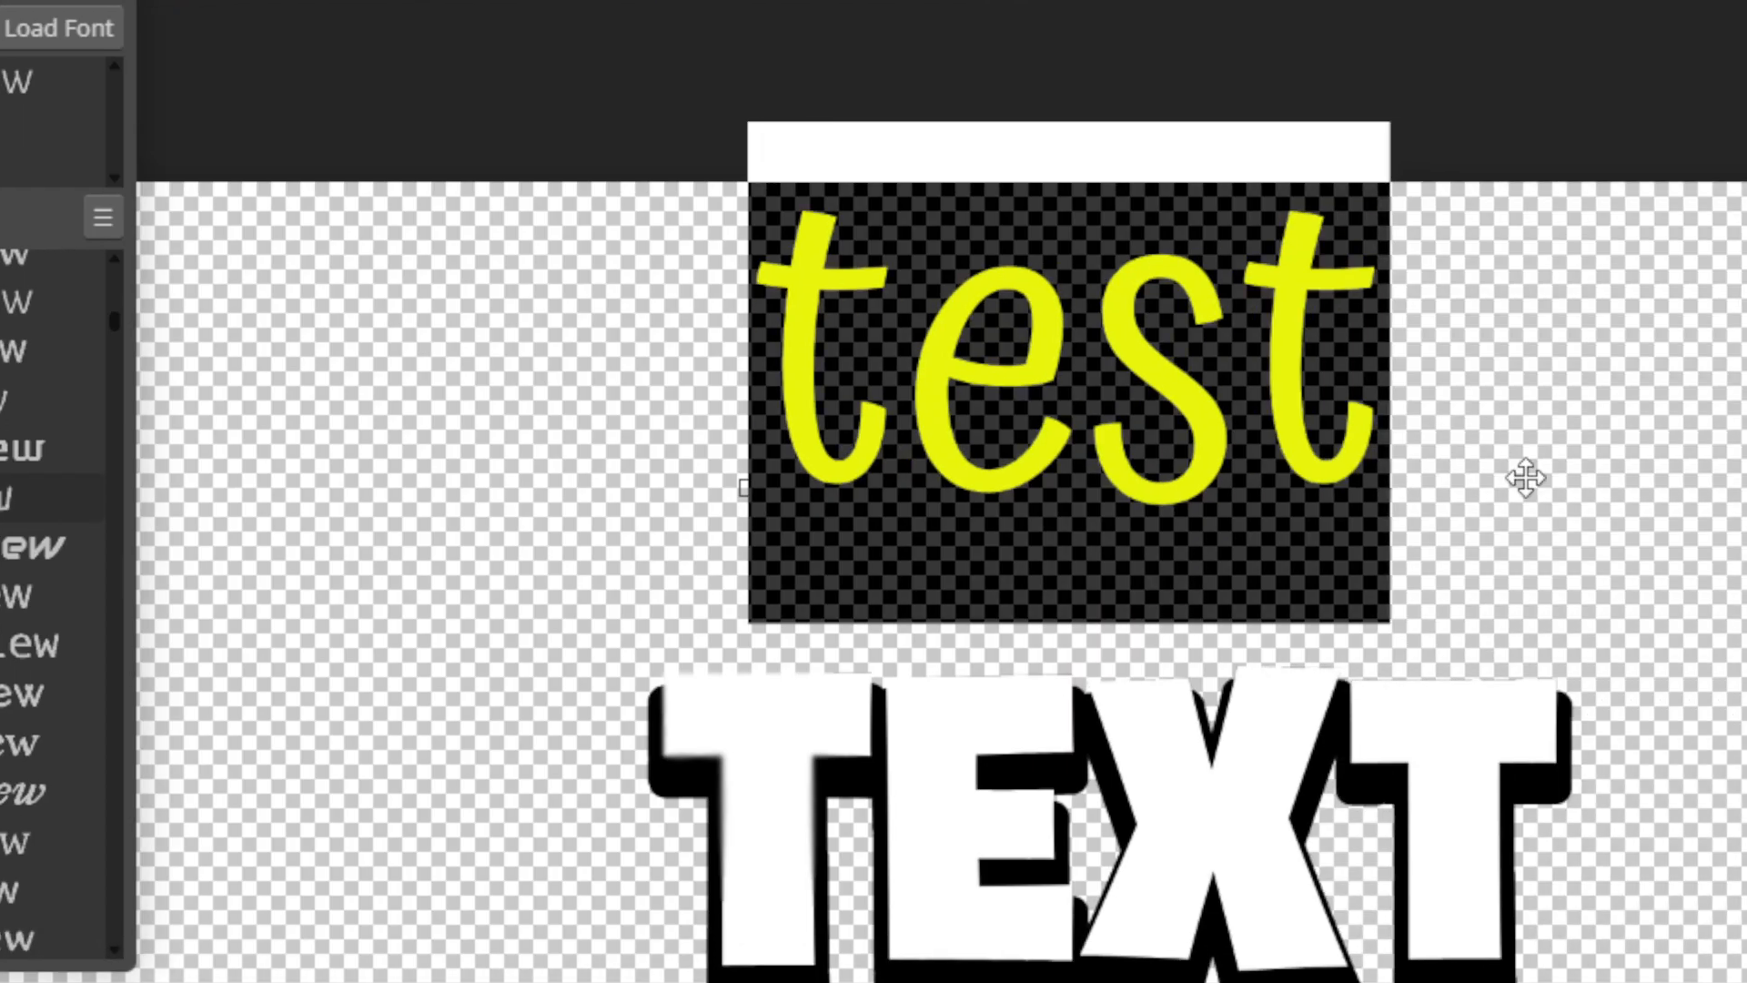
pyautogui.click(1703, 431)
# Select only the letter s, finish the text edit and move the "test" text down closer to the TEXT lettering
pyautogui.moveTo(834, 473); pyautogui.dragTo(778, 466)
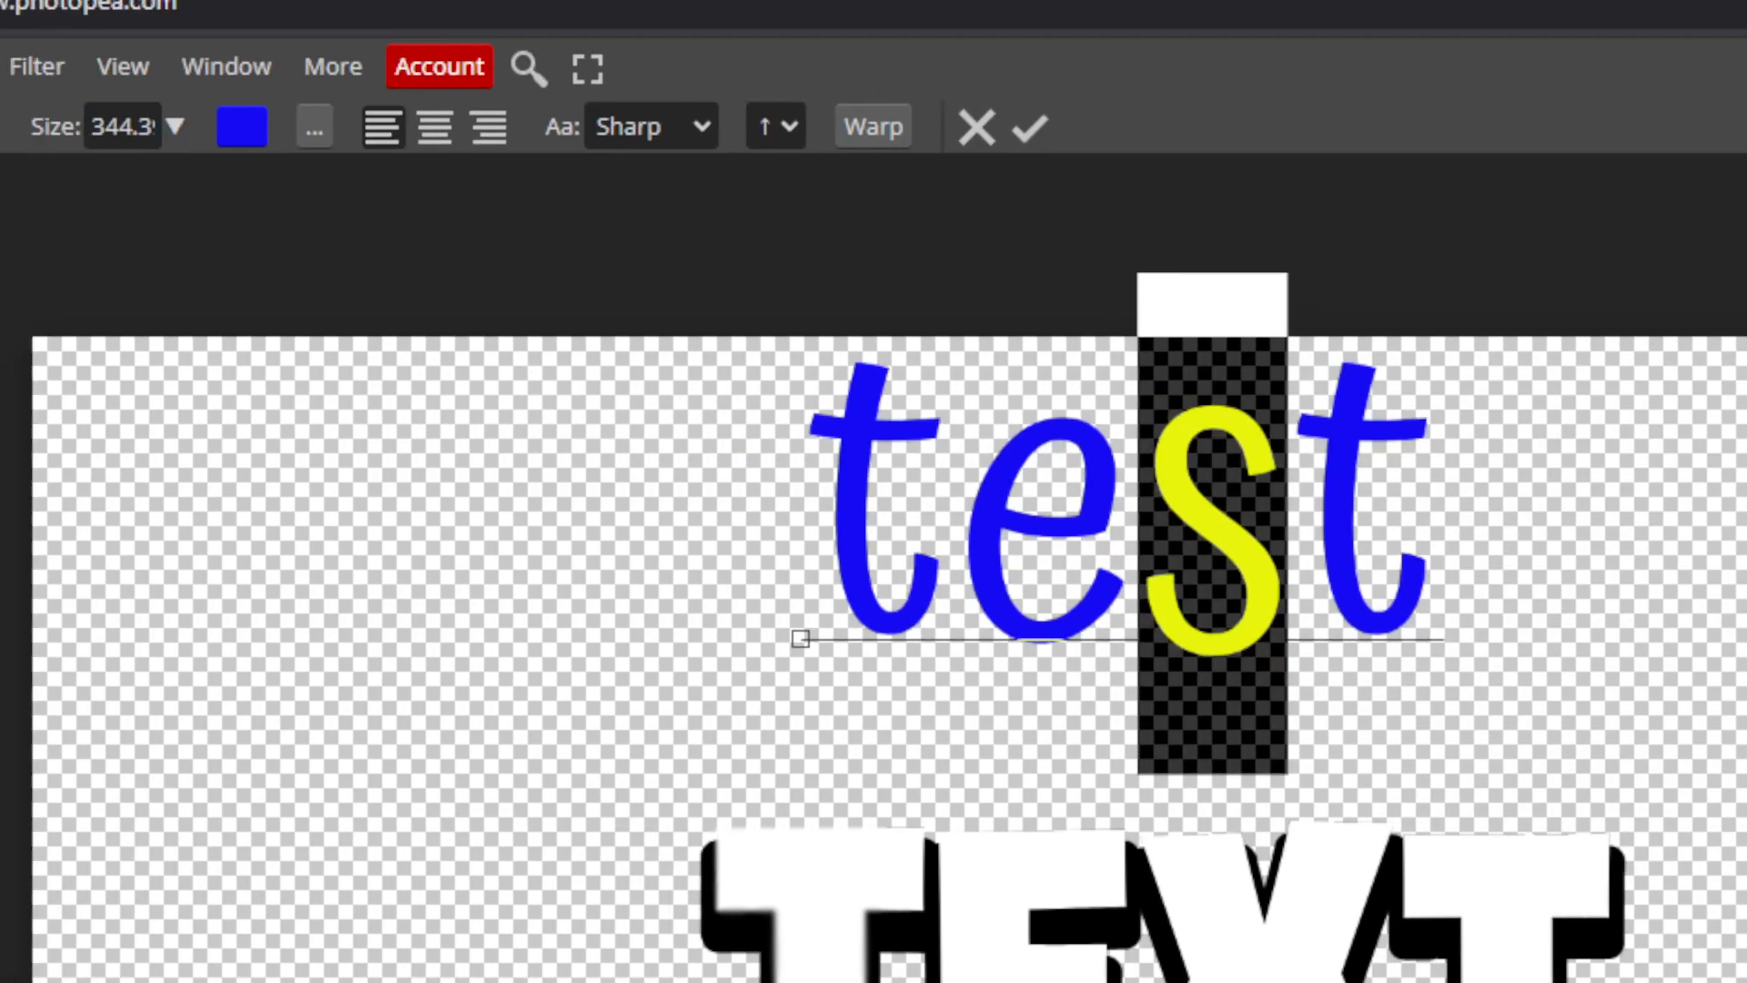
pyautogui.click(5, 282)
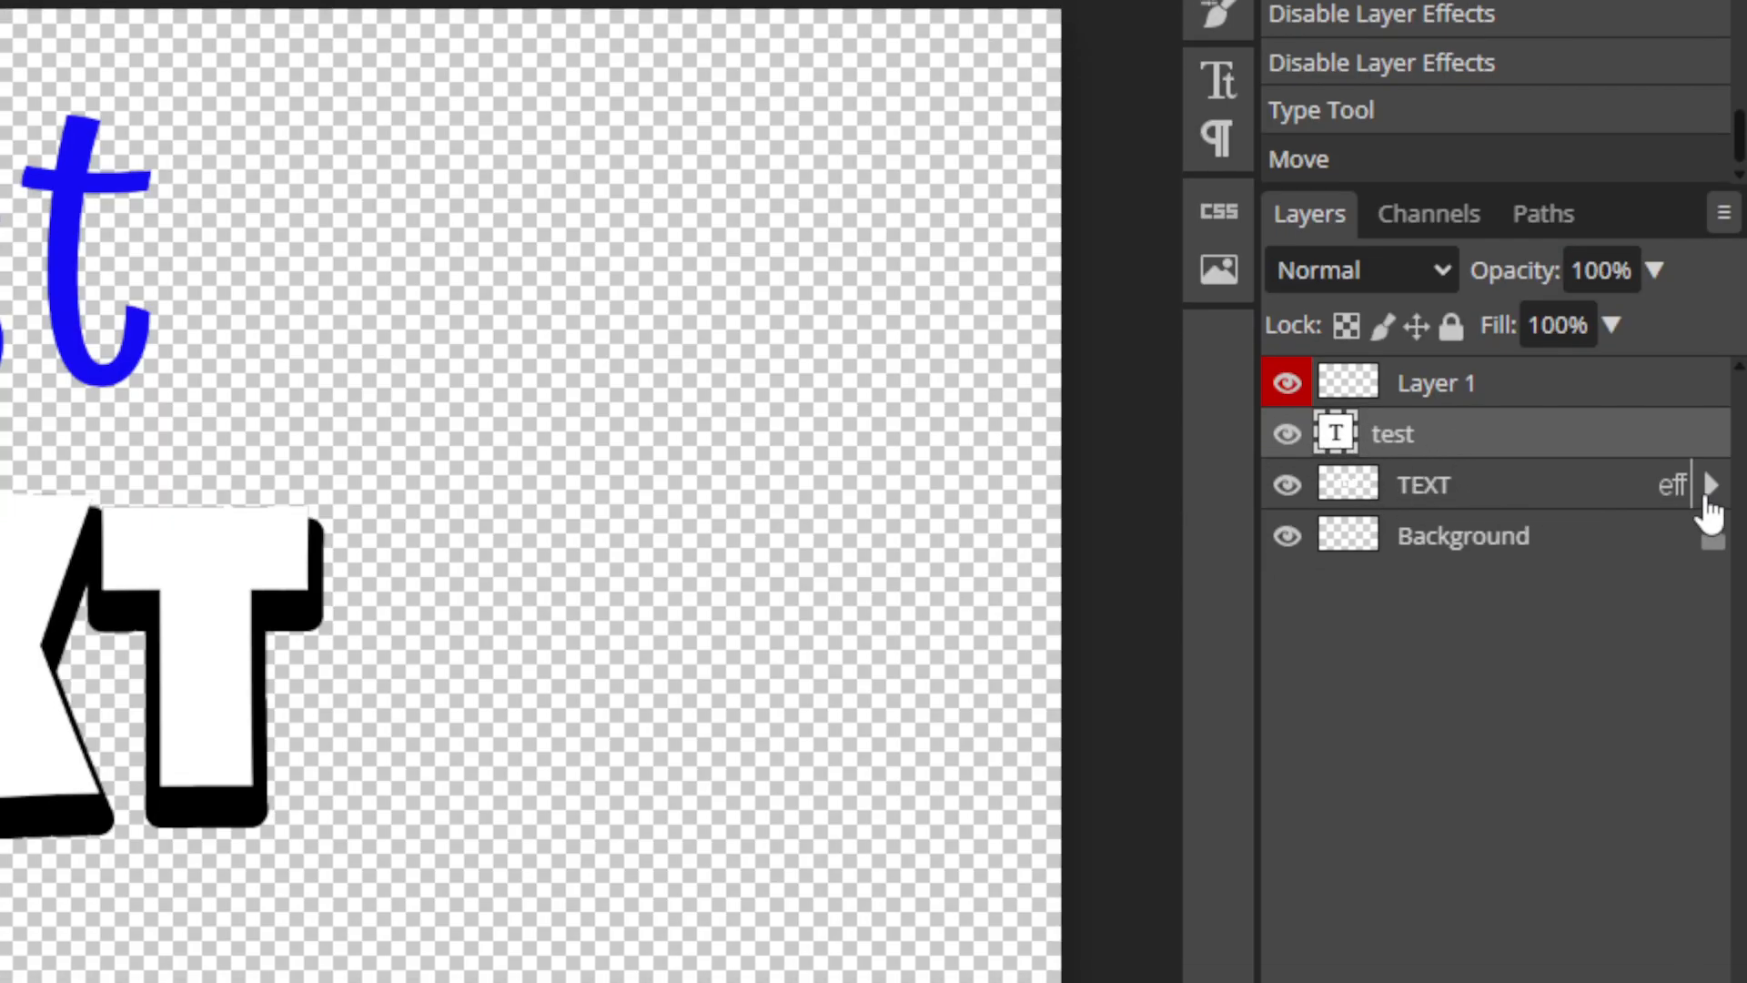
# Look at the effects list of the TEXT layer and collapse it again
pyautogui.click(1709, 487)
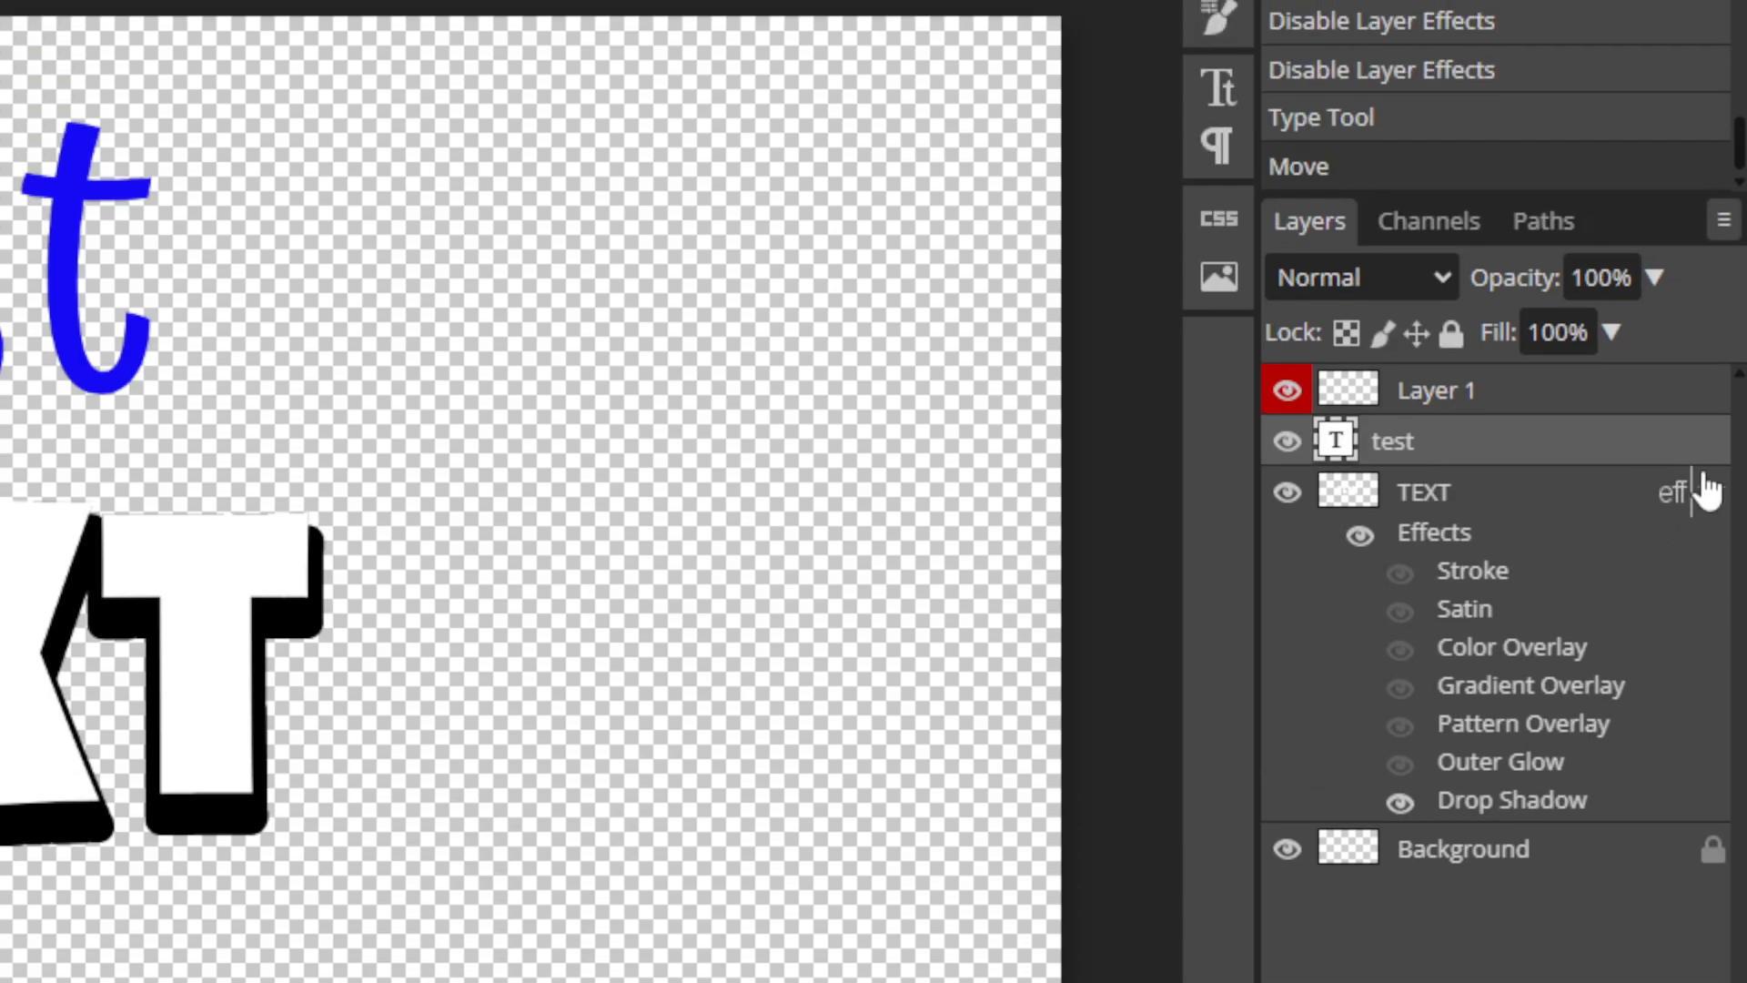
pyautogui.click(1711, 398)
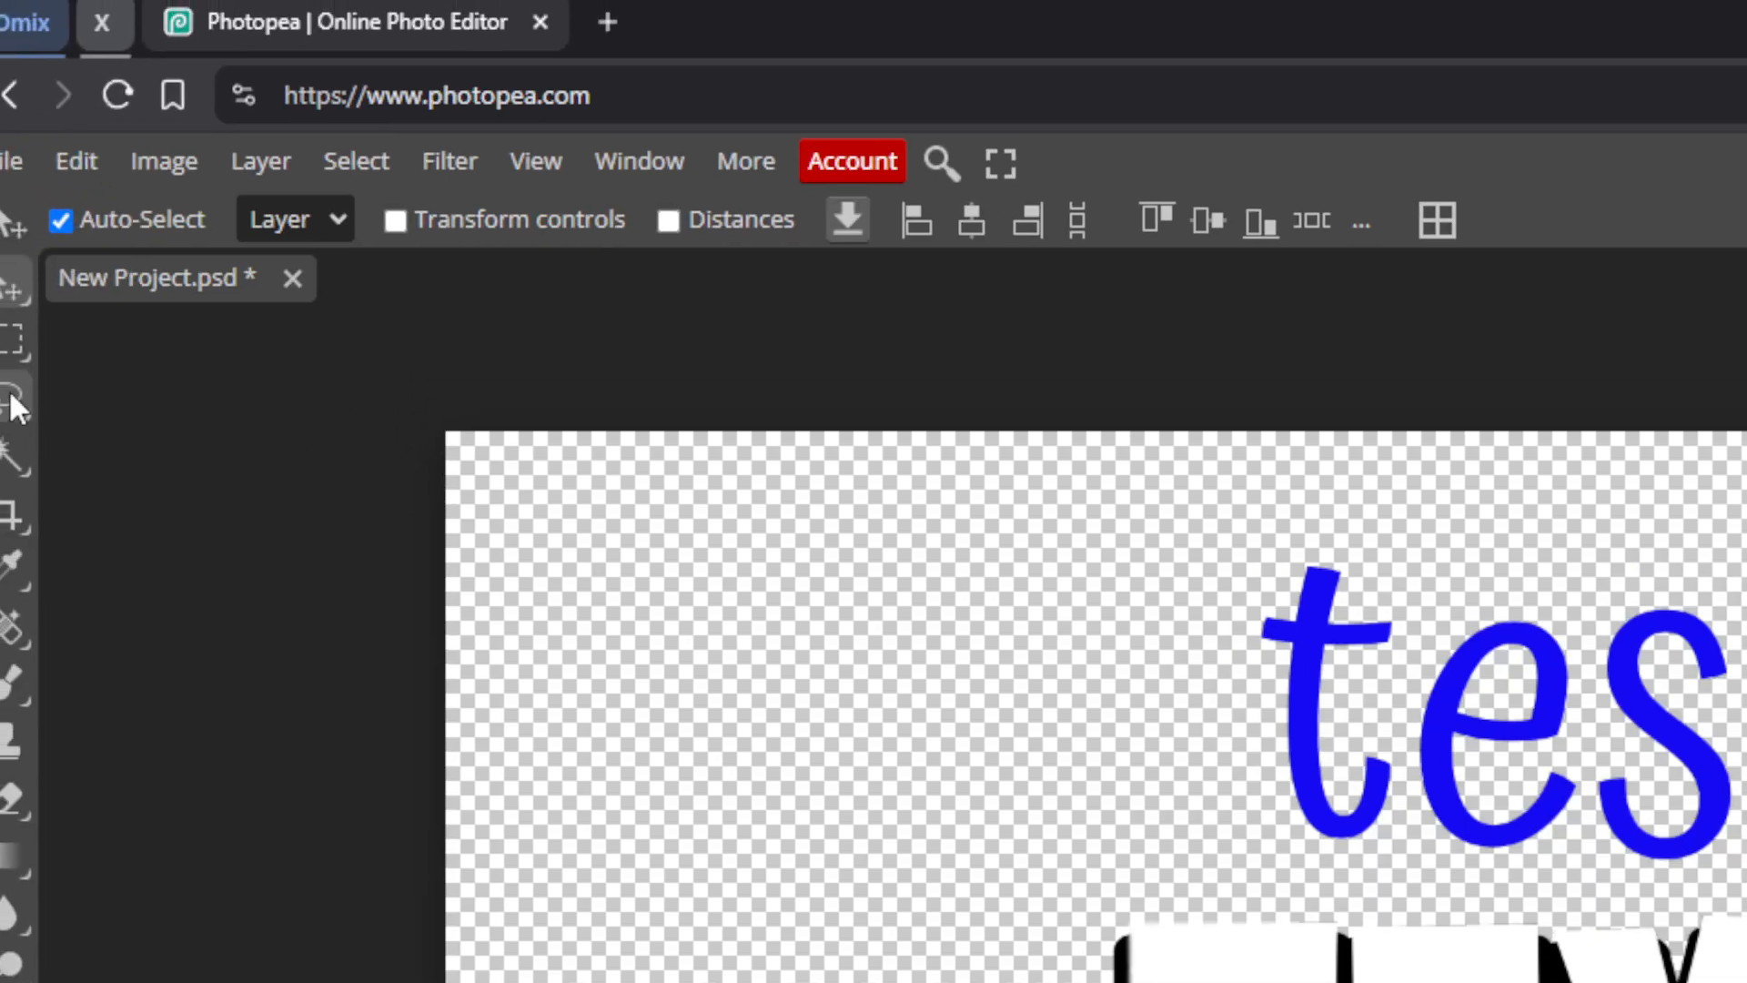
# Make a rectangular selection around the word "test", rasterize its layer and blur the first letter t
pyautogui.click(12, 341)
pyautogui.moveTo(1156, 518); pyautogui.dragTo(1178, 632)
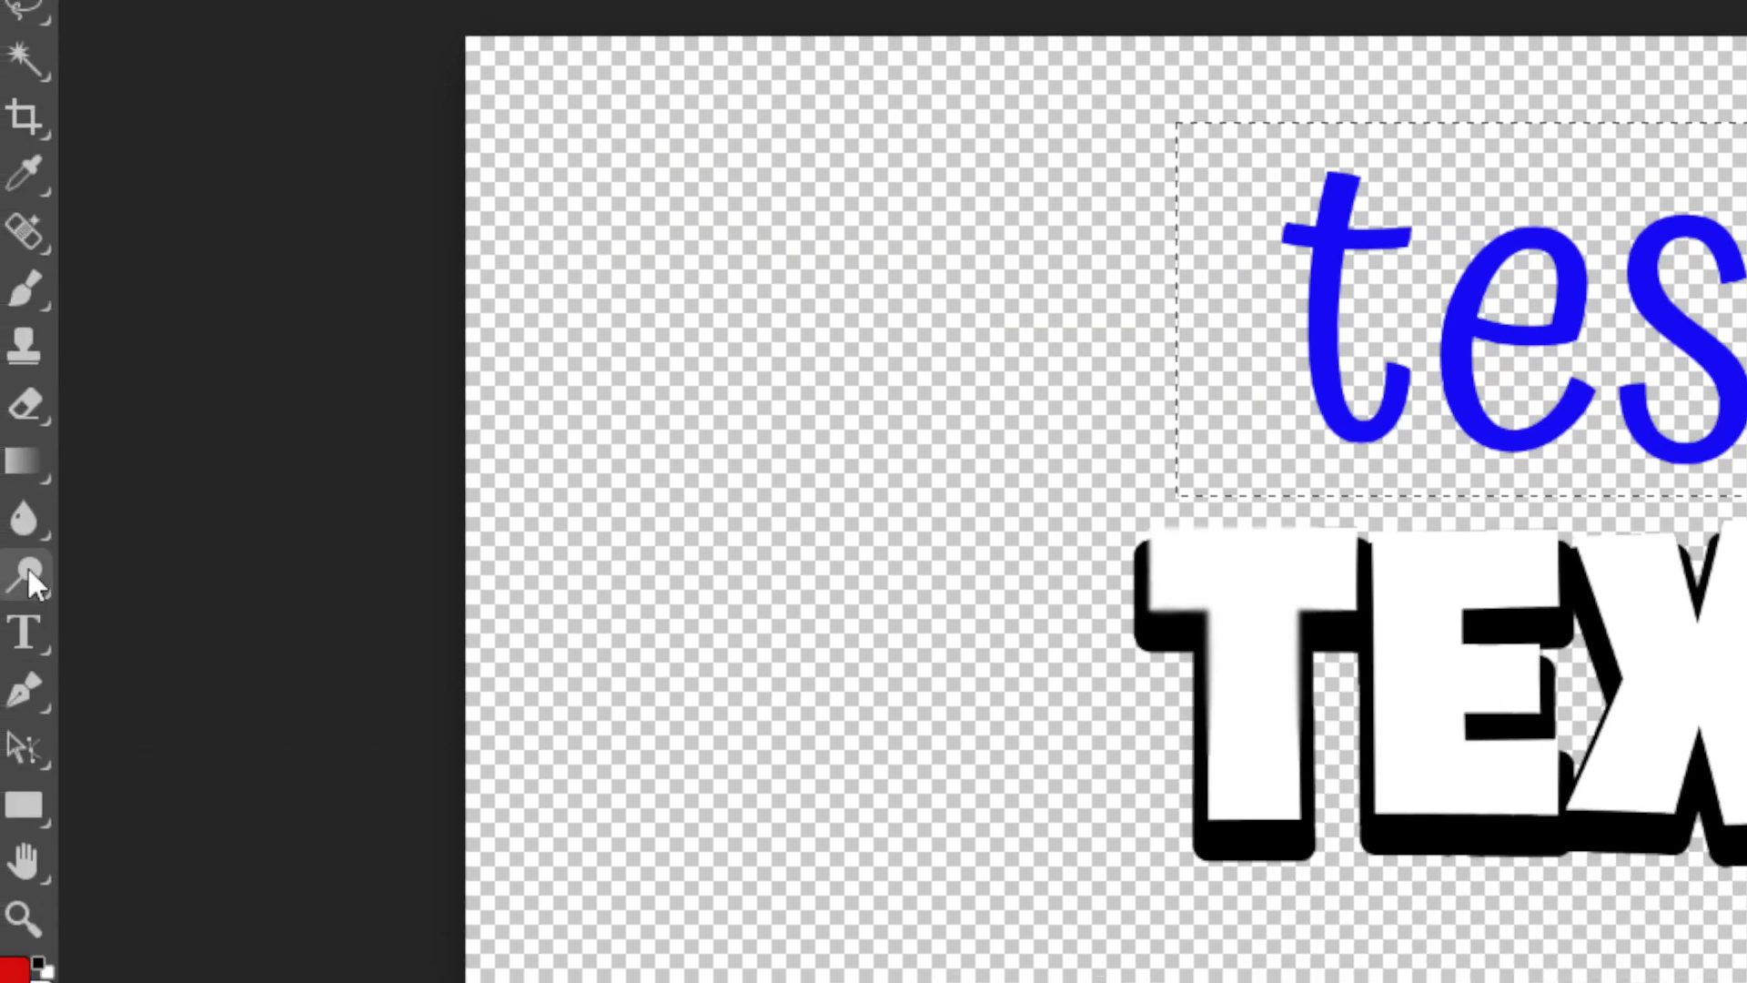
pyautogui.click(31, 485)
pyautogui.click(1323, 171)
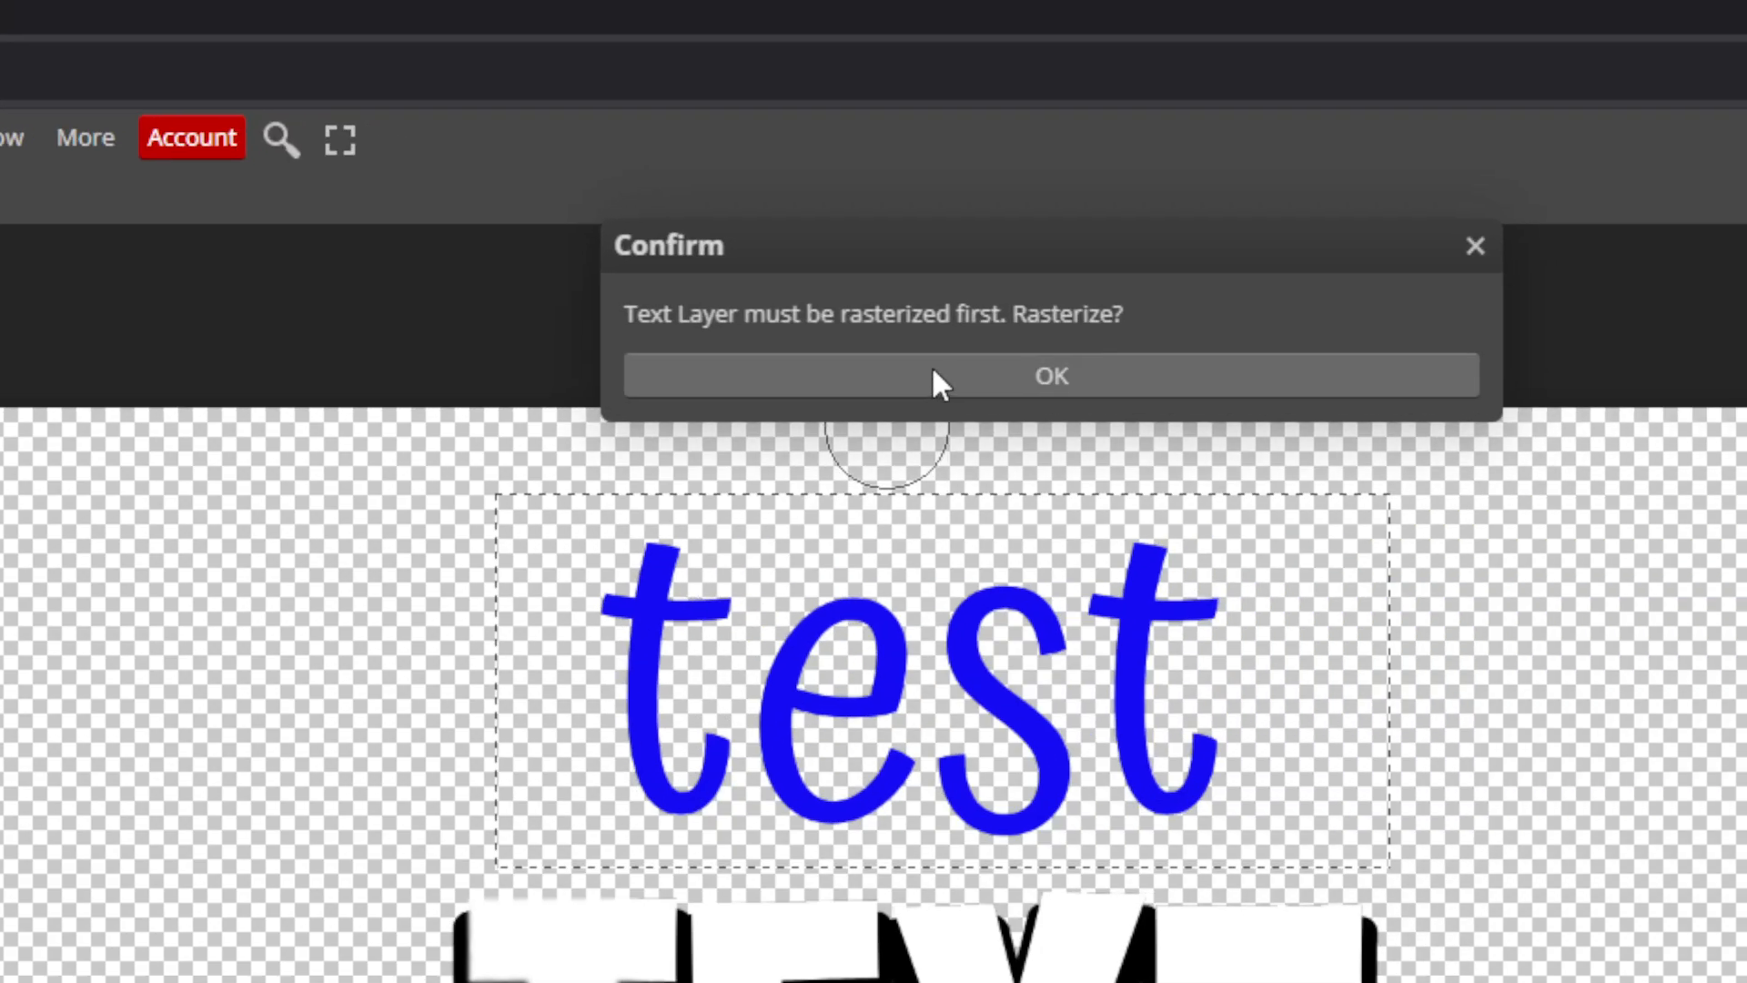
pyautogui.click(933, 371)
pyautogui.moveTo(632, 579)
pyautogui.mouseDown()
pyautogui.moveTo(659, 637)
pyautogui.moveTo(558, 533)
pyautogui.moveTo(656, 547)
pyautogui.mouseUp()
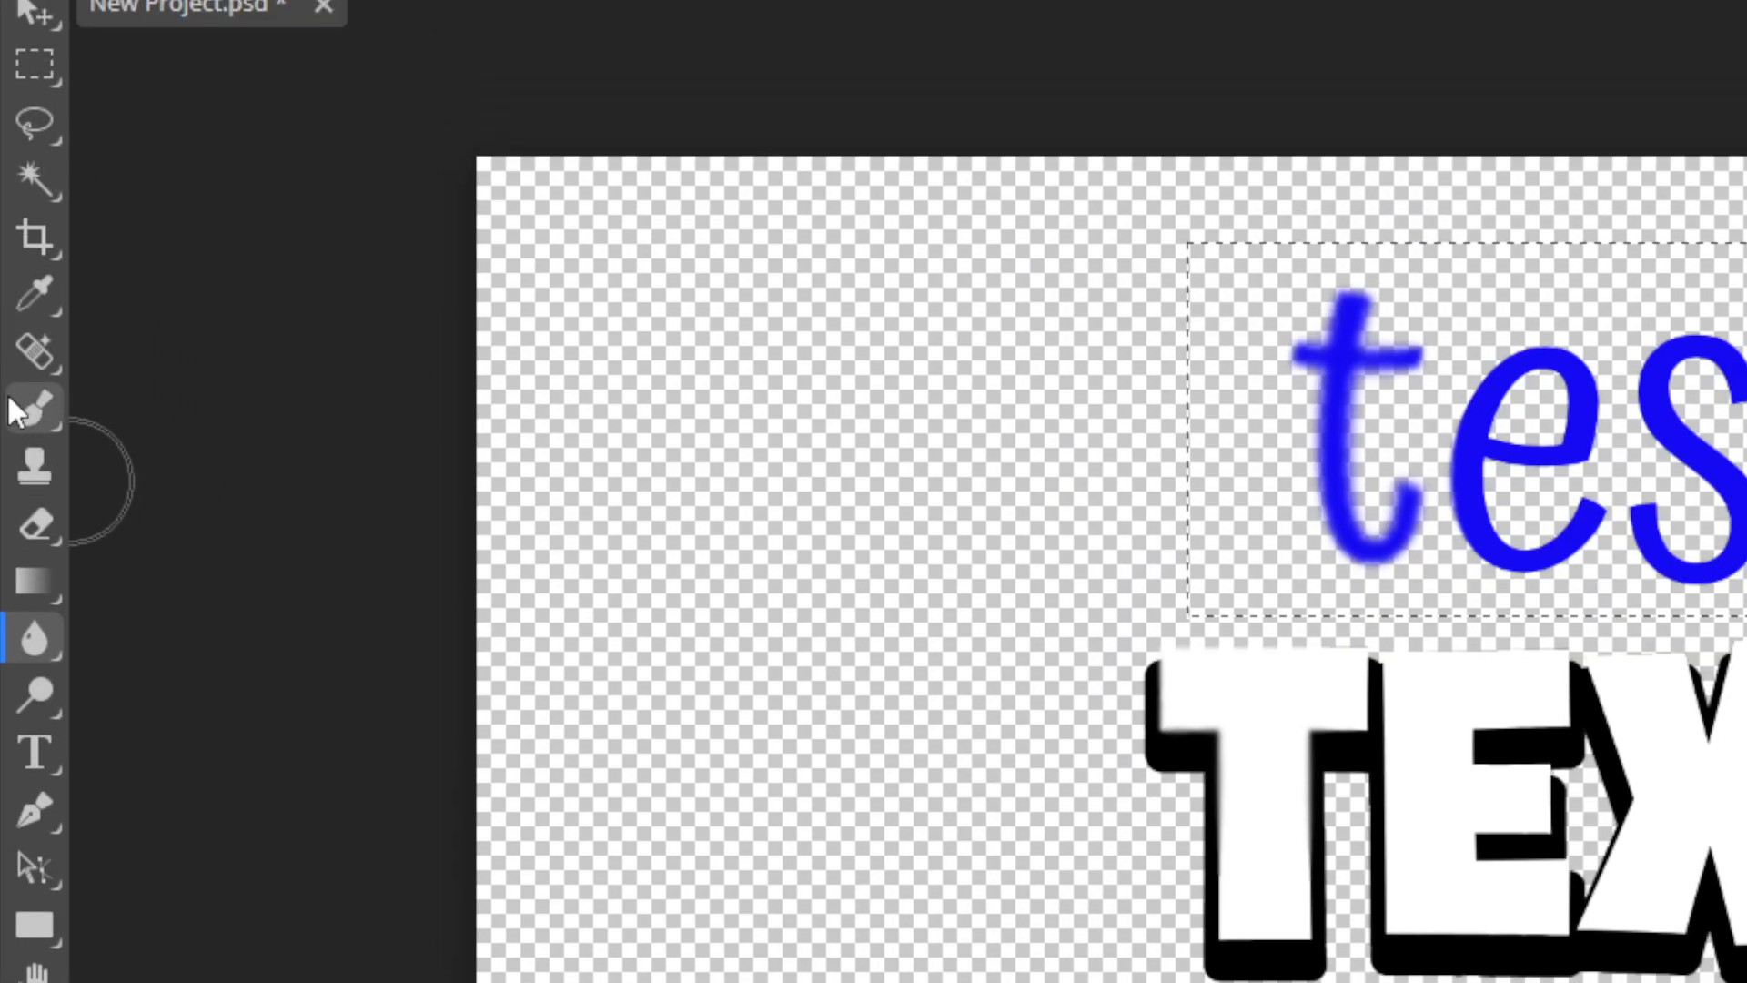
# Paint red freehand brush strokes over the t and above the e of "test", closing the foreground color settings unchanged
pyautogui.click(28, 409)
pyautogui.moveTo(1294, 443)
pyautogui.mouseDown()
pyautogui.moveTo(1463, 434)
pyautogui.moveTo(1304, 553)
pyautogui.mouseUp()
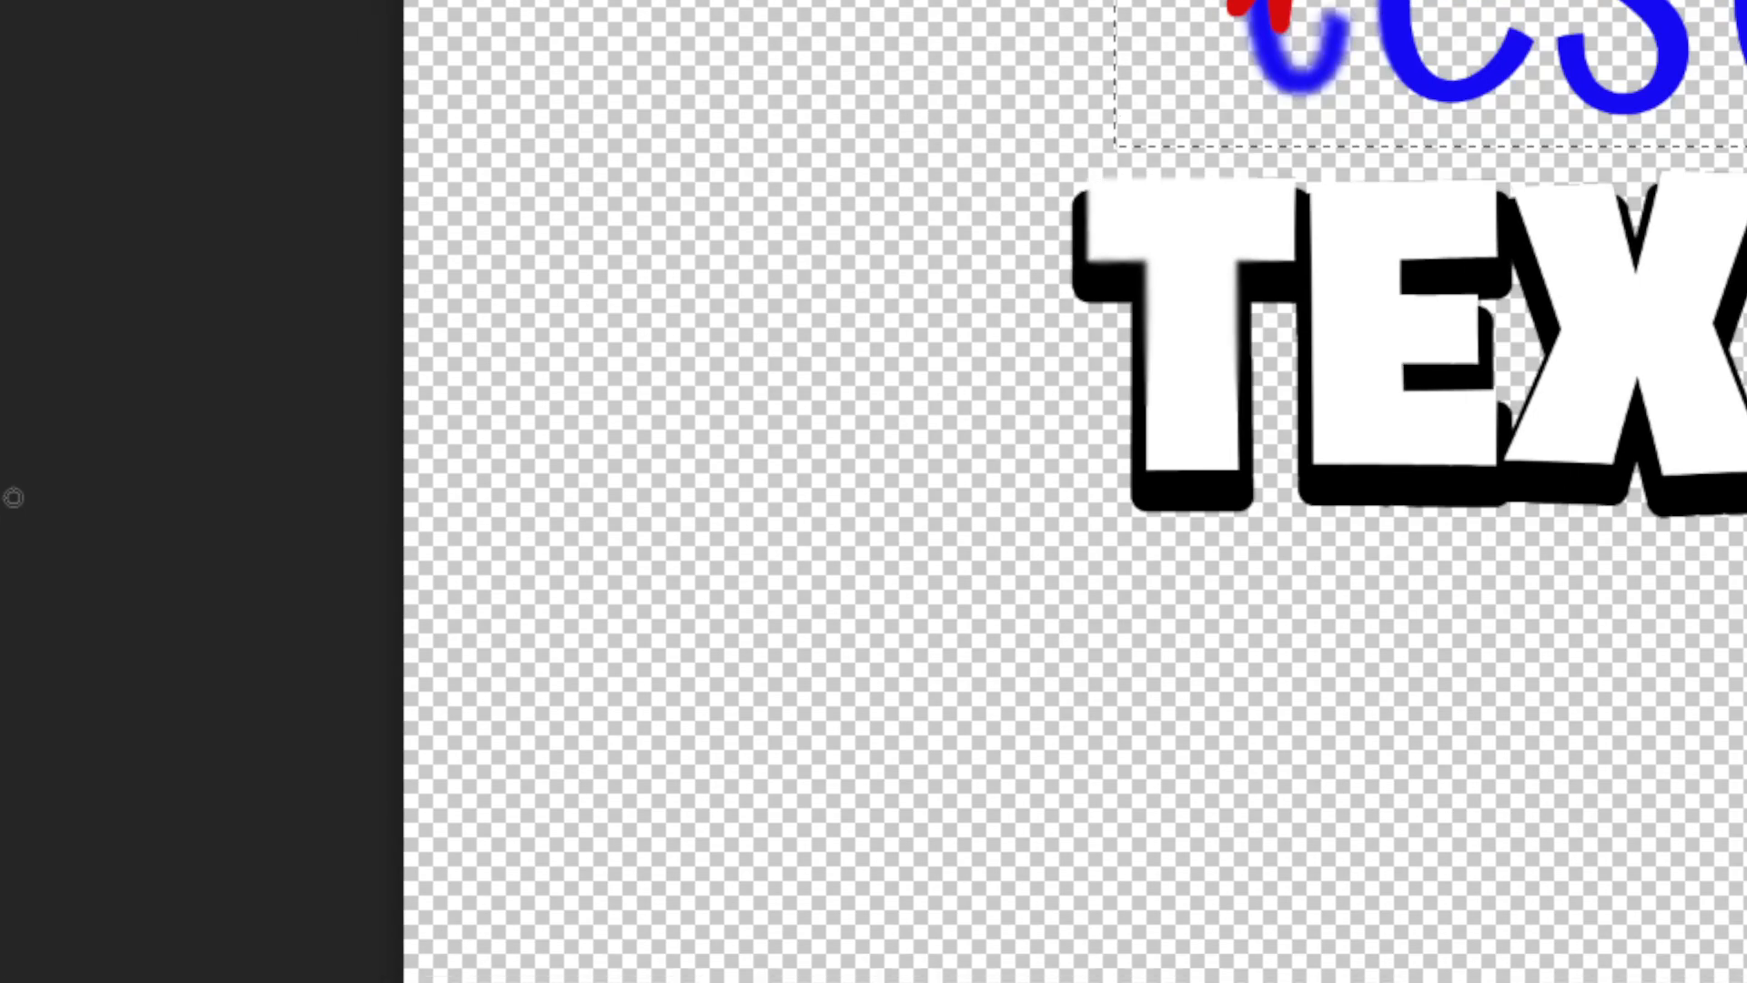
pyautogui.click(11, 756)
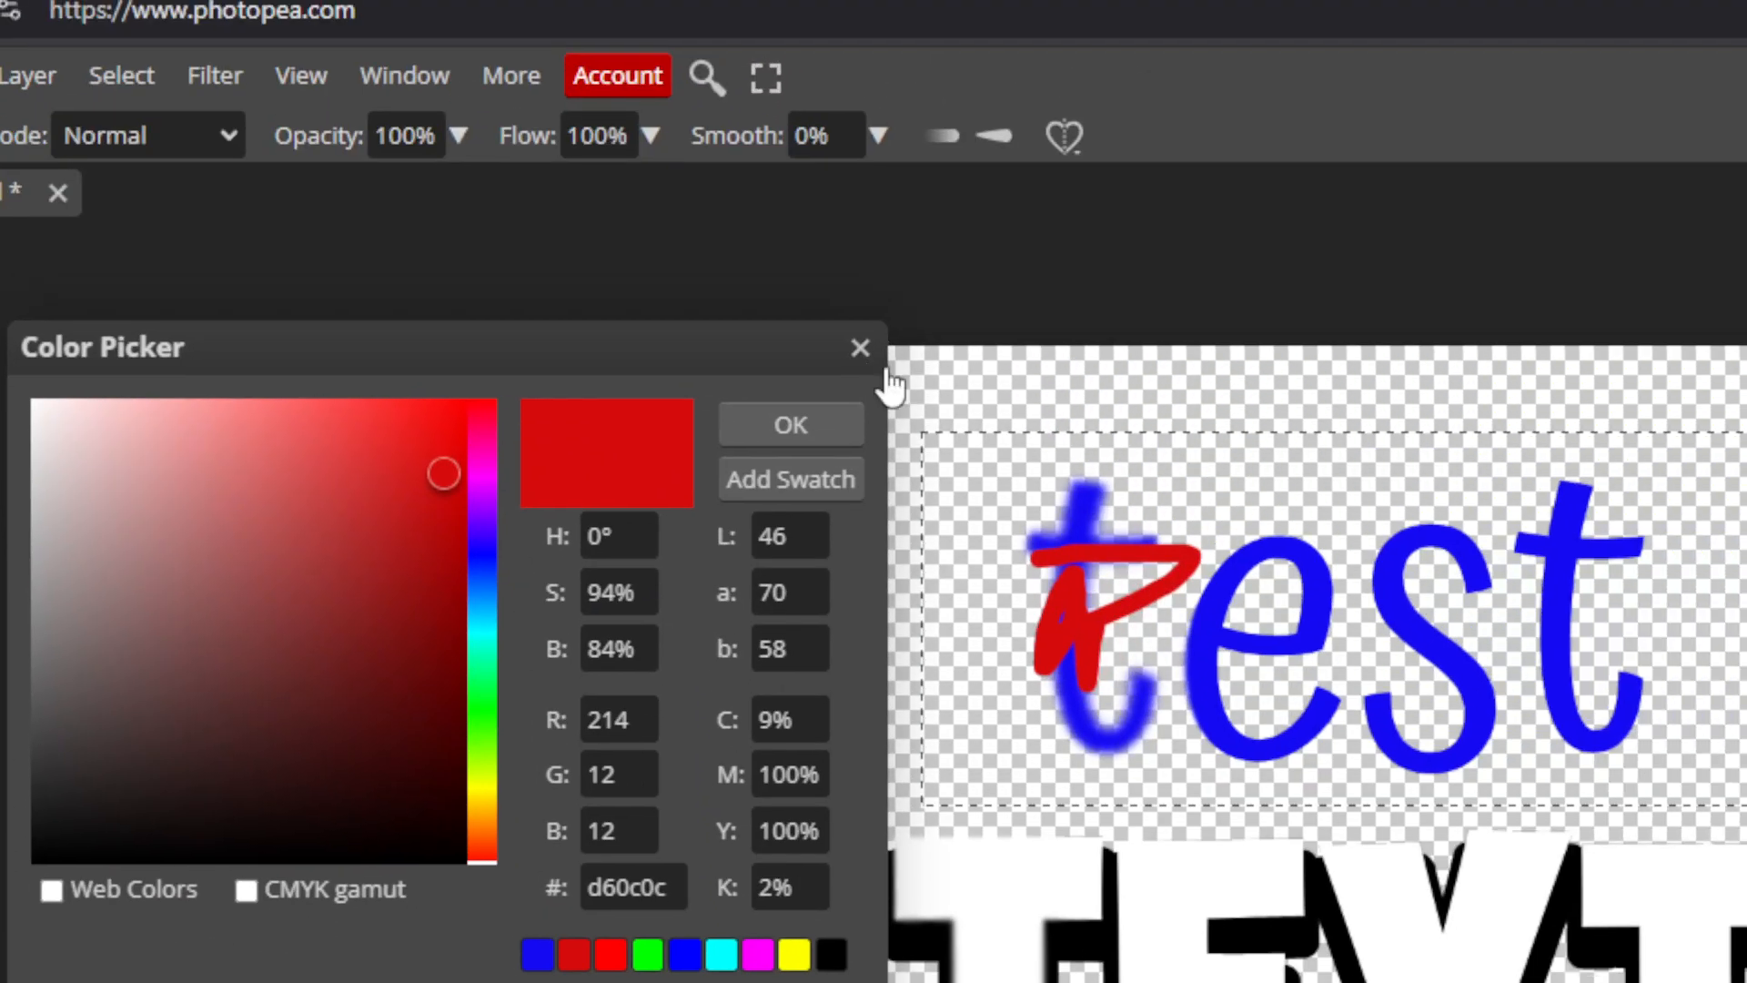
pyautogui.click(859, 348)
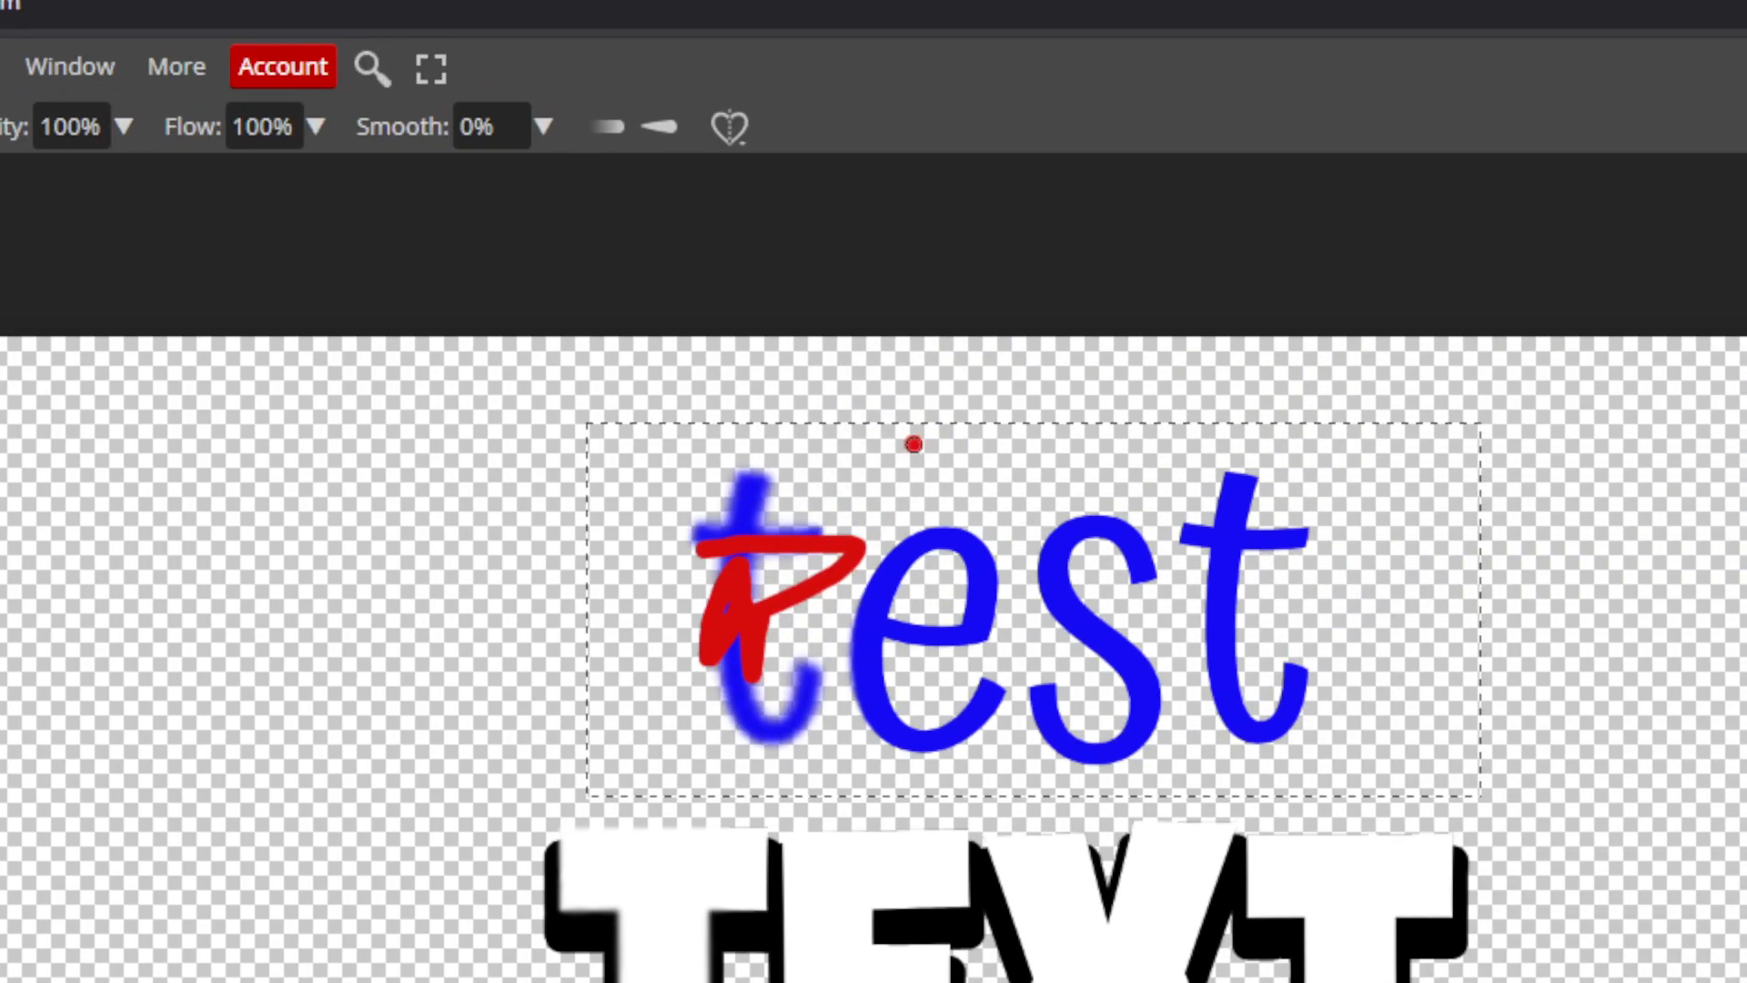
pyautogui.moveTo(913, 444); pyautogui.dragTo(846, 537)
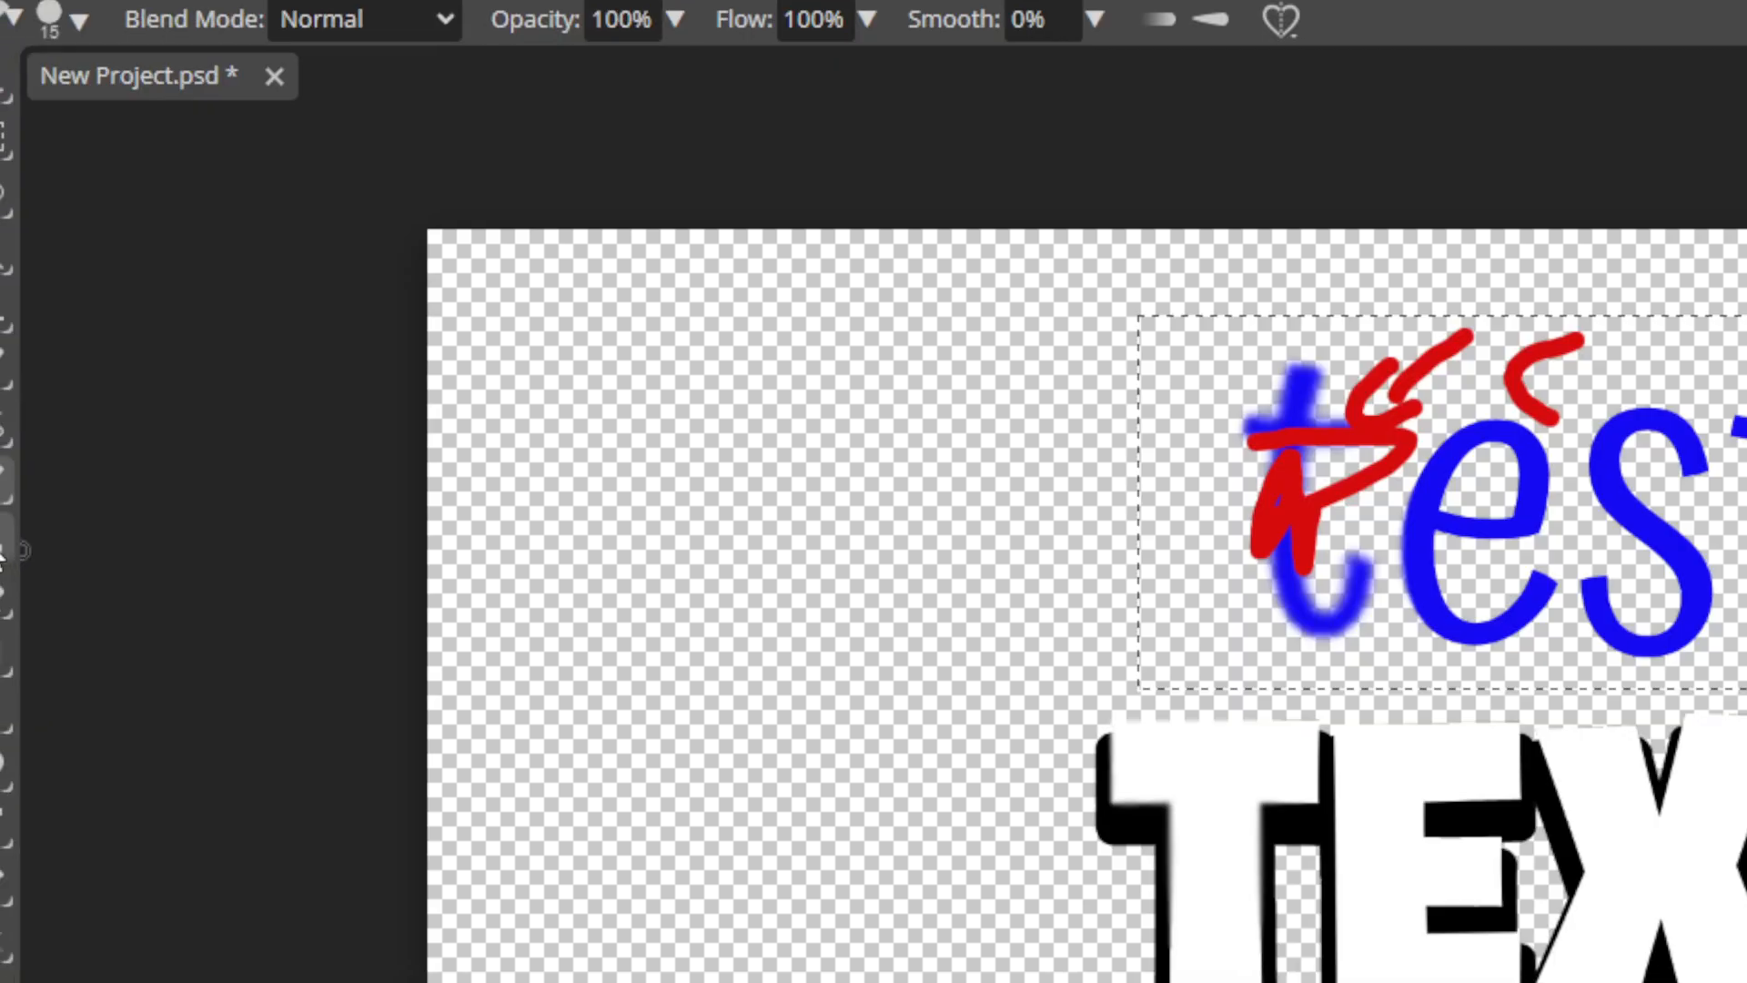
# Replace the selection with a tall rectangular selection in the empty canvas area beside the "test" and TEXT words
pyautogui.click(31, 492)
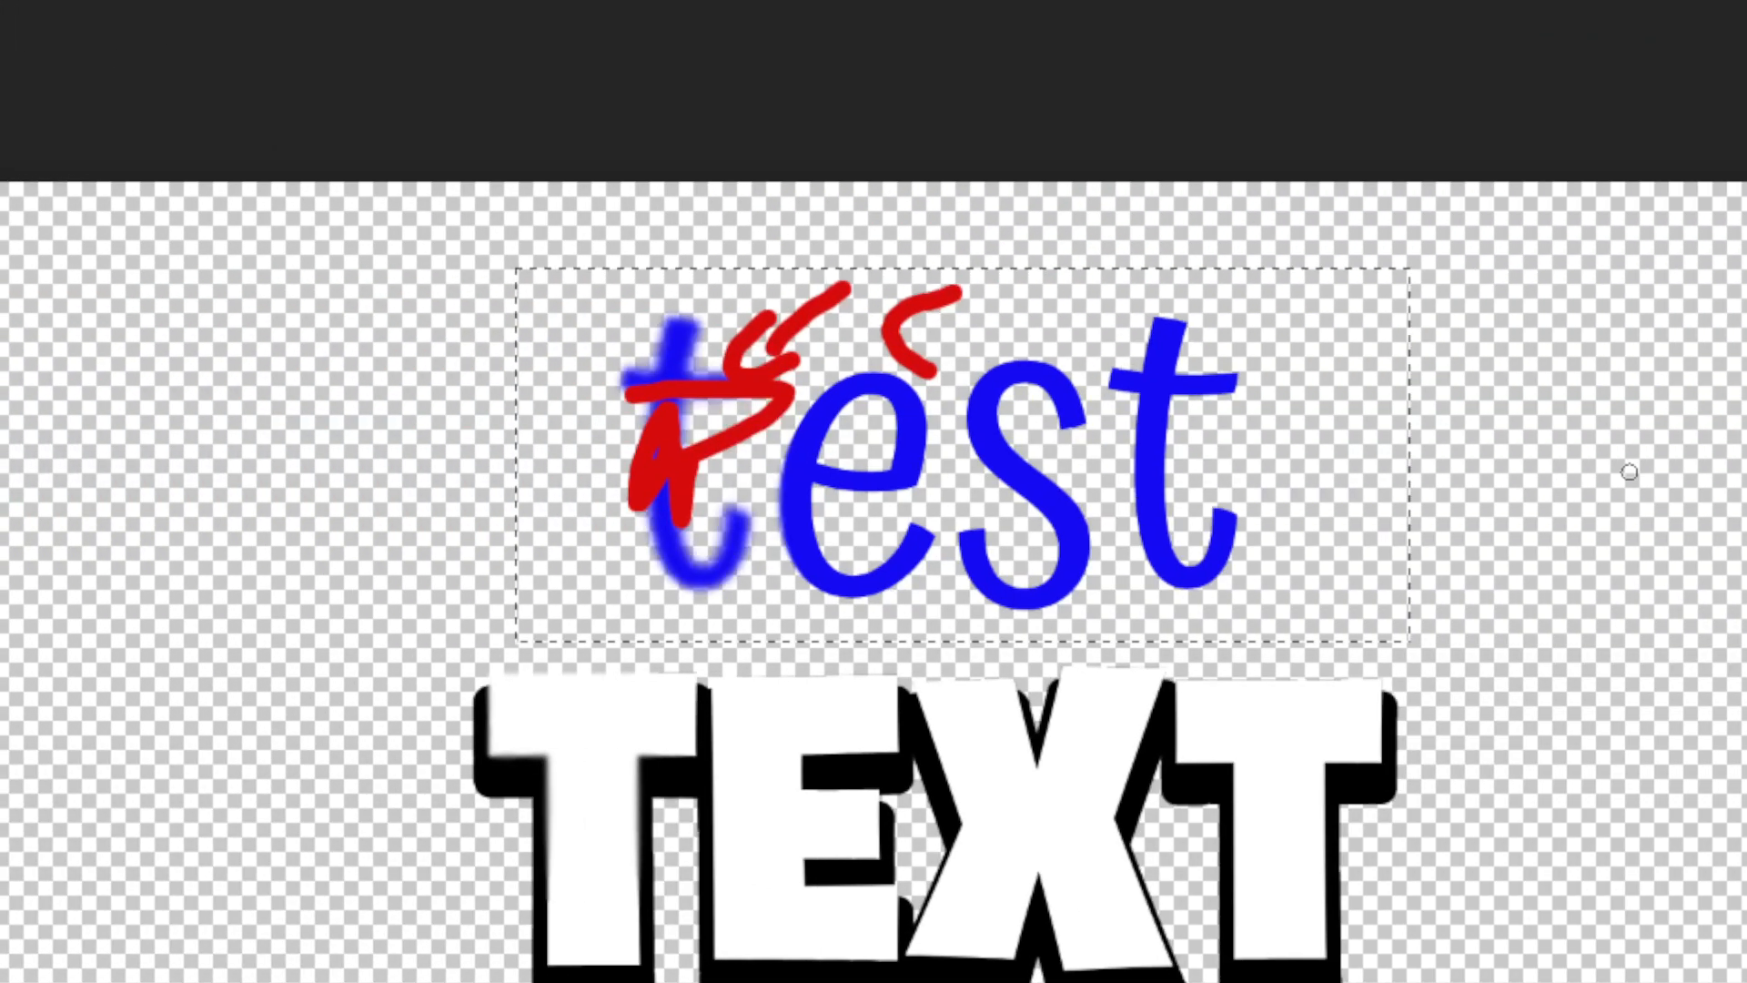
pyautogui.click(36, 318)
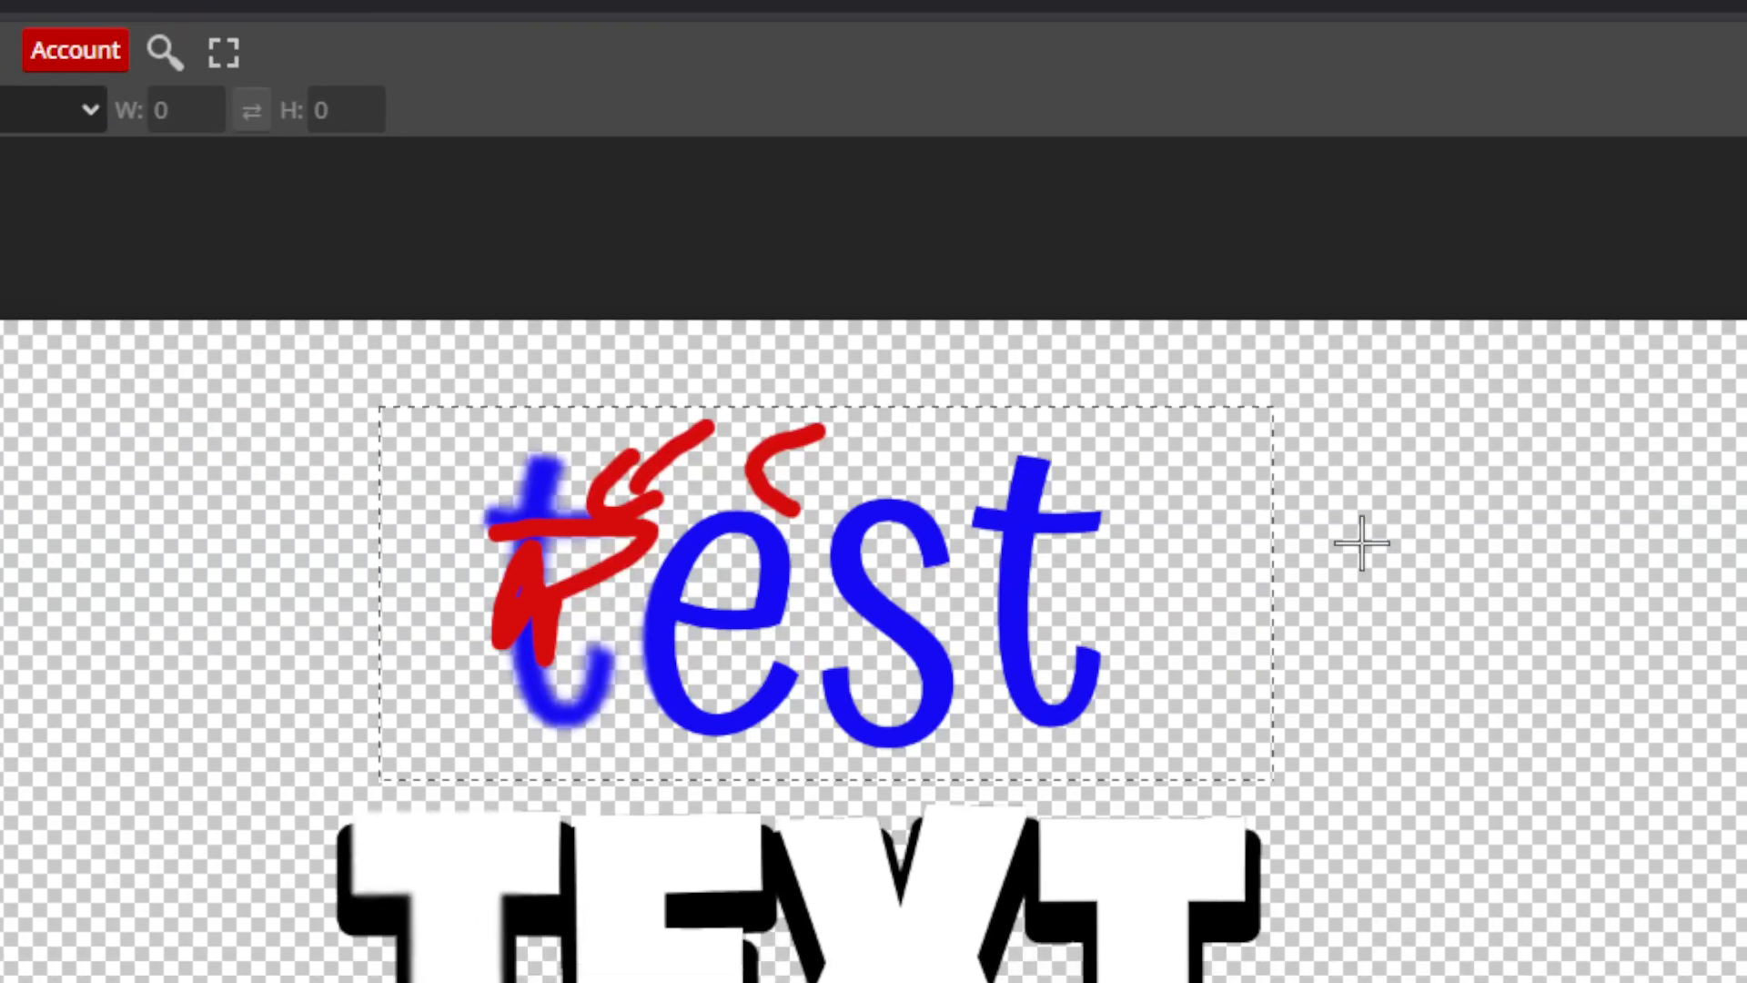
pyautogui.moveTo(1362, 543); pyautogui.dragTo(1746, 982)
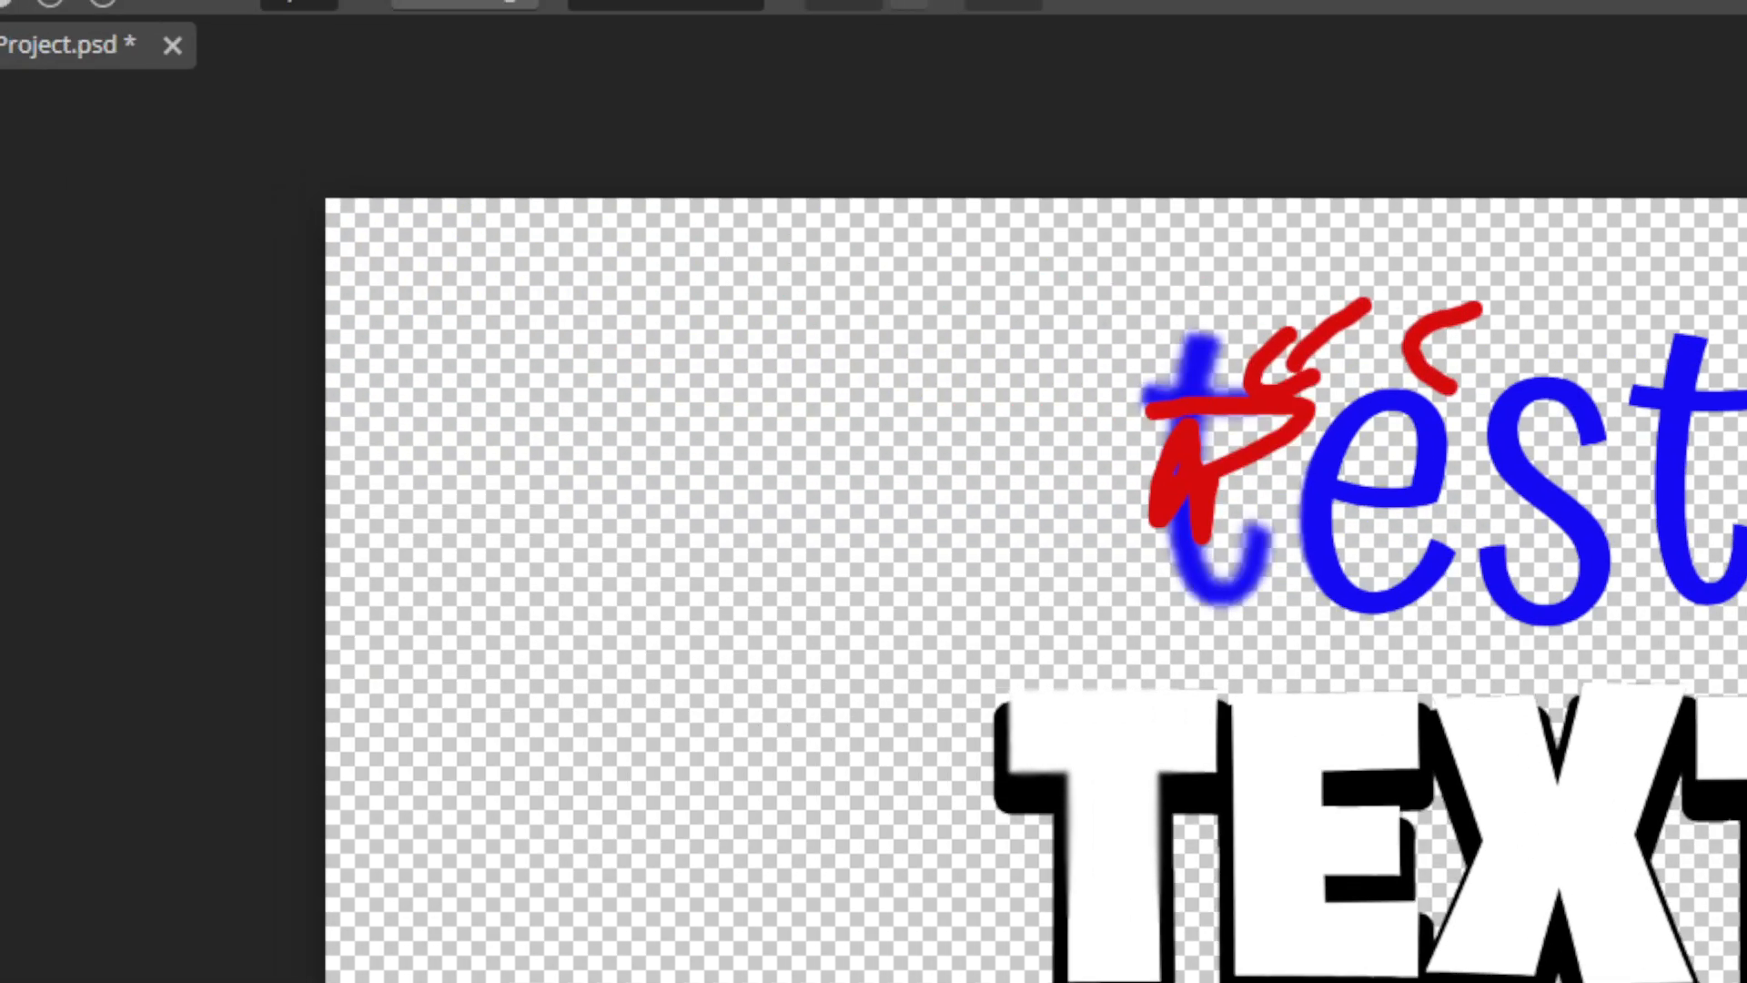
# Paint a red stick figure with a dotted face inside the rectangular selection using the Brush tool
pyautogui.click(28, 418)
pyautogui.moveTo(1041, 565)
pyautogui.mouseDown()
pyautogui.moveTo(1049, 472)
pyautogui.moveTo(897, 515)
pyautogui.mouseUp()
pyautogui.moveTo(871, 353); pyautogui.dragTo(889, 662)
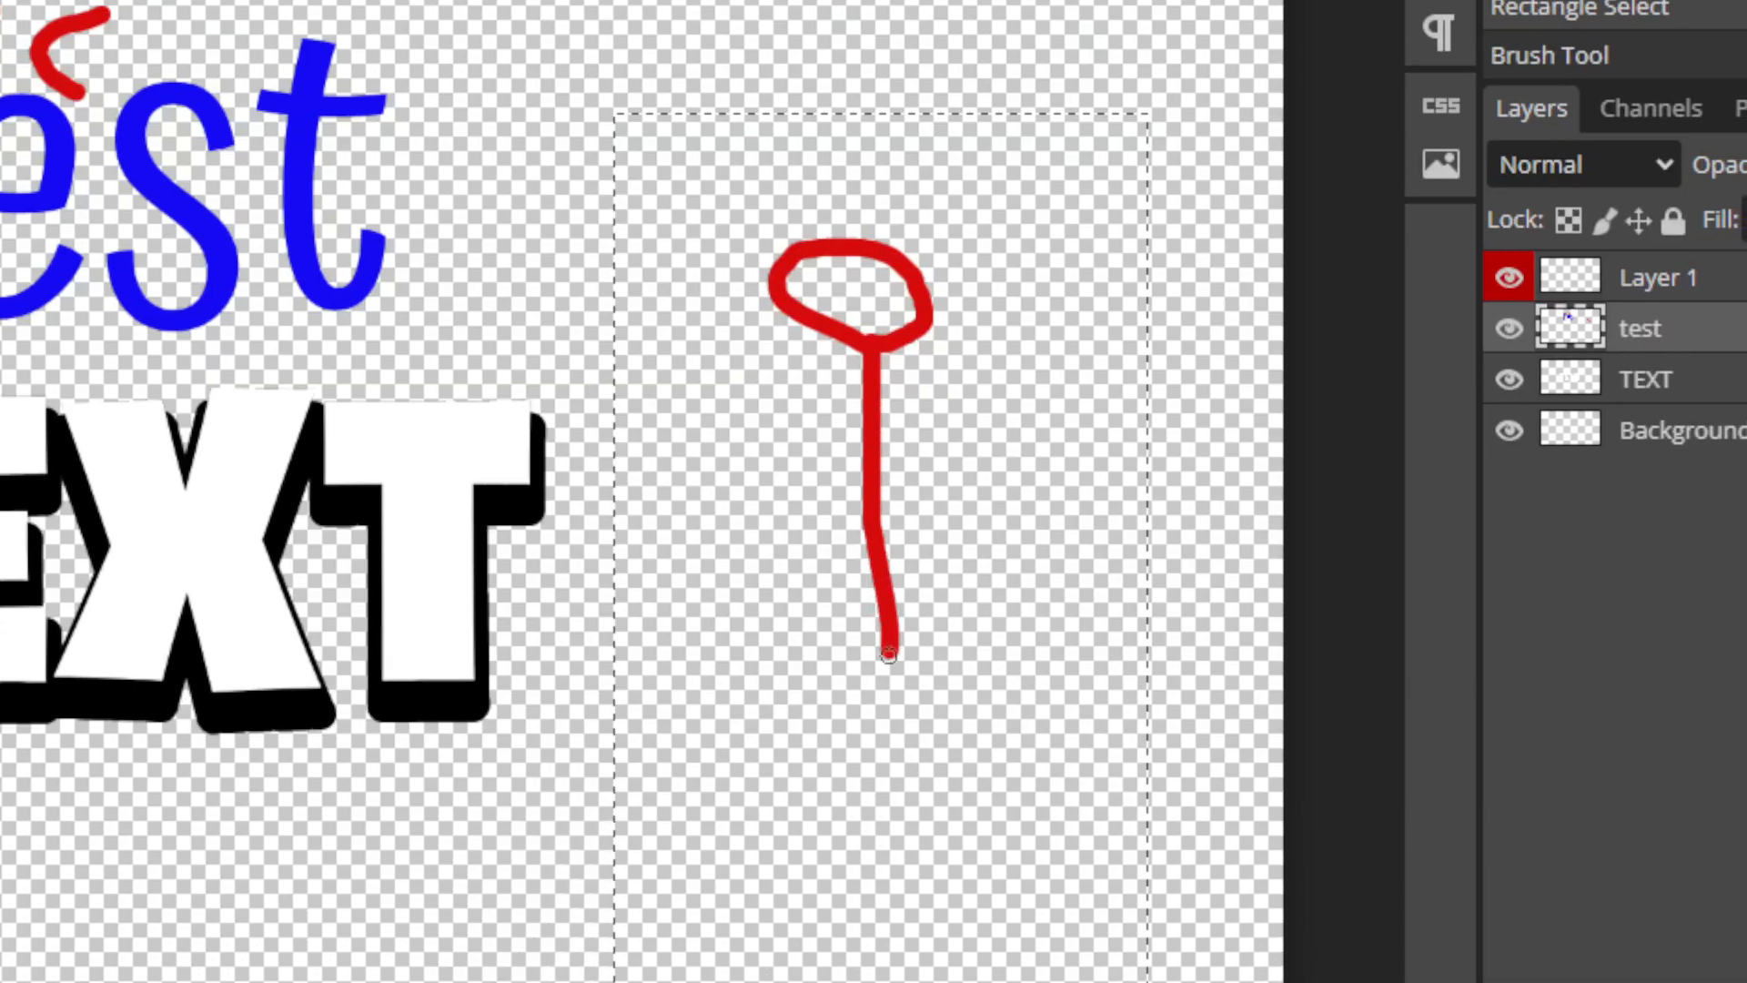
pyautogui.moveTo(872, 422); pyautogui.dragTo(1013, 543)
pyautogui.moveTo(886, 645)
pyautogui.mouseDown()
pyautogui.moveTo(1002, 754)
pyautogui.moveTo(802, 761)
pyautogui.mouseUp()
pyautogui.click(846, 186)
pyautogui.click(887, 190)
pyautogui.click(863, 213)
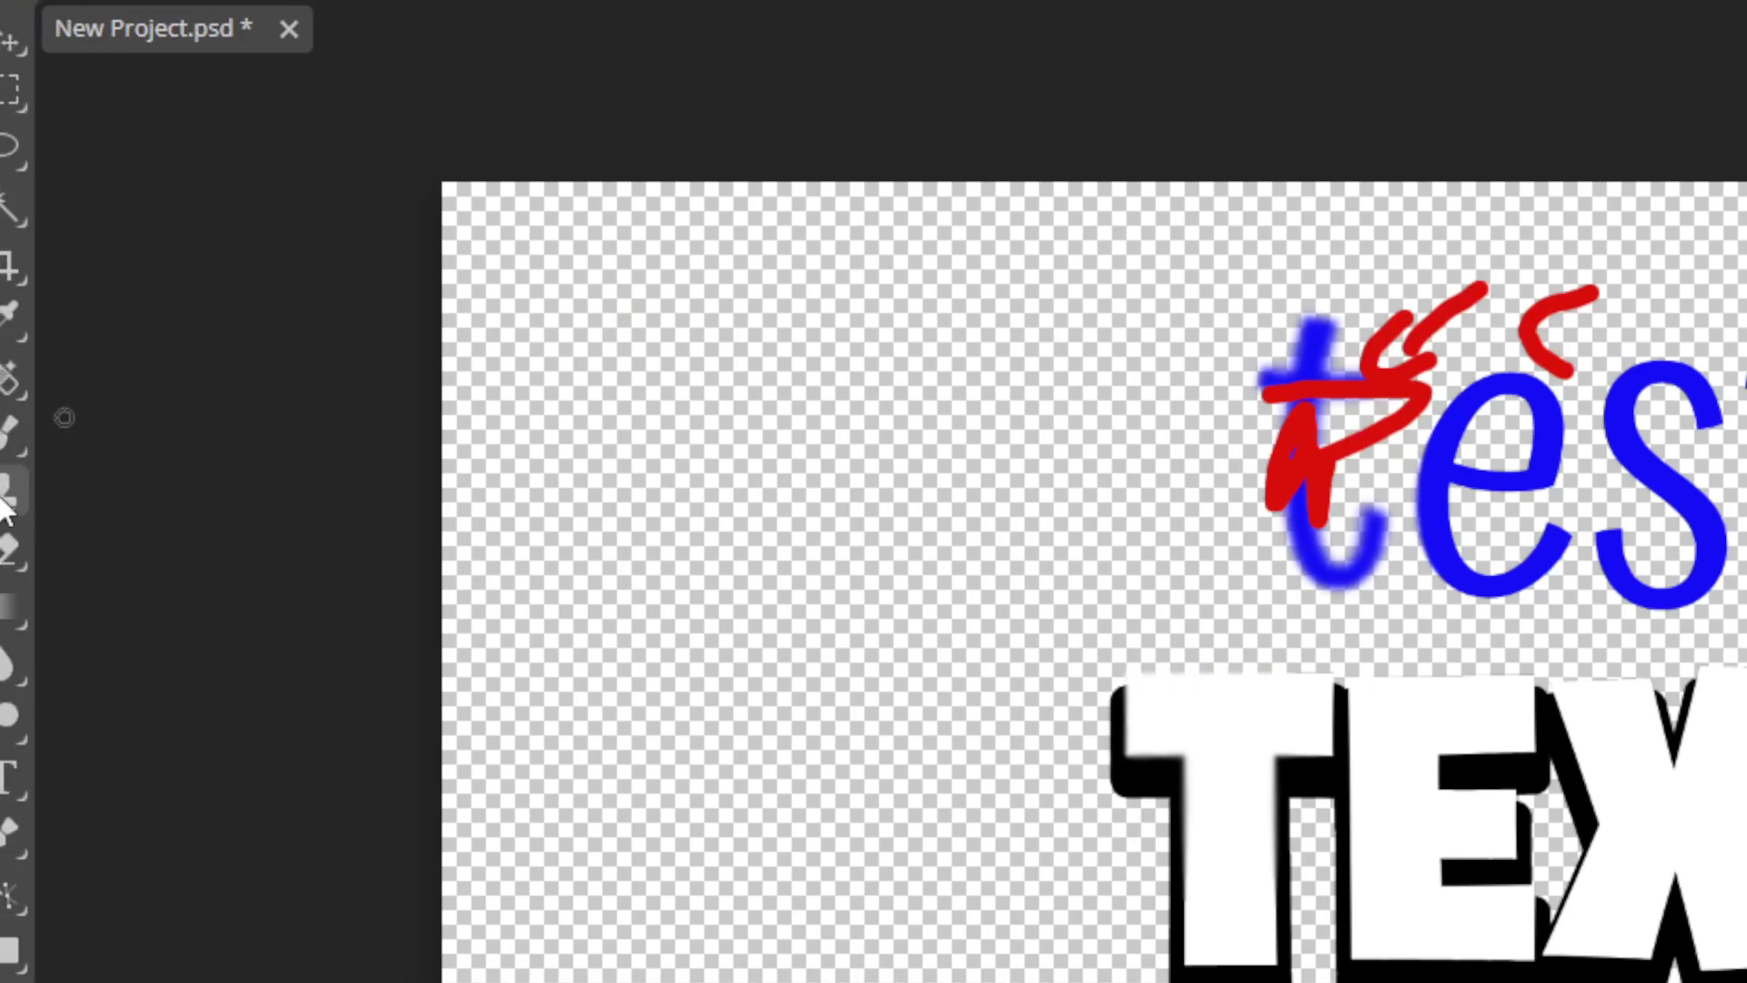
# Set the Clone Stamp brush to 195 px and sample the stick figure's head as the clone source
pyautogui.click(33, 495)
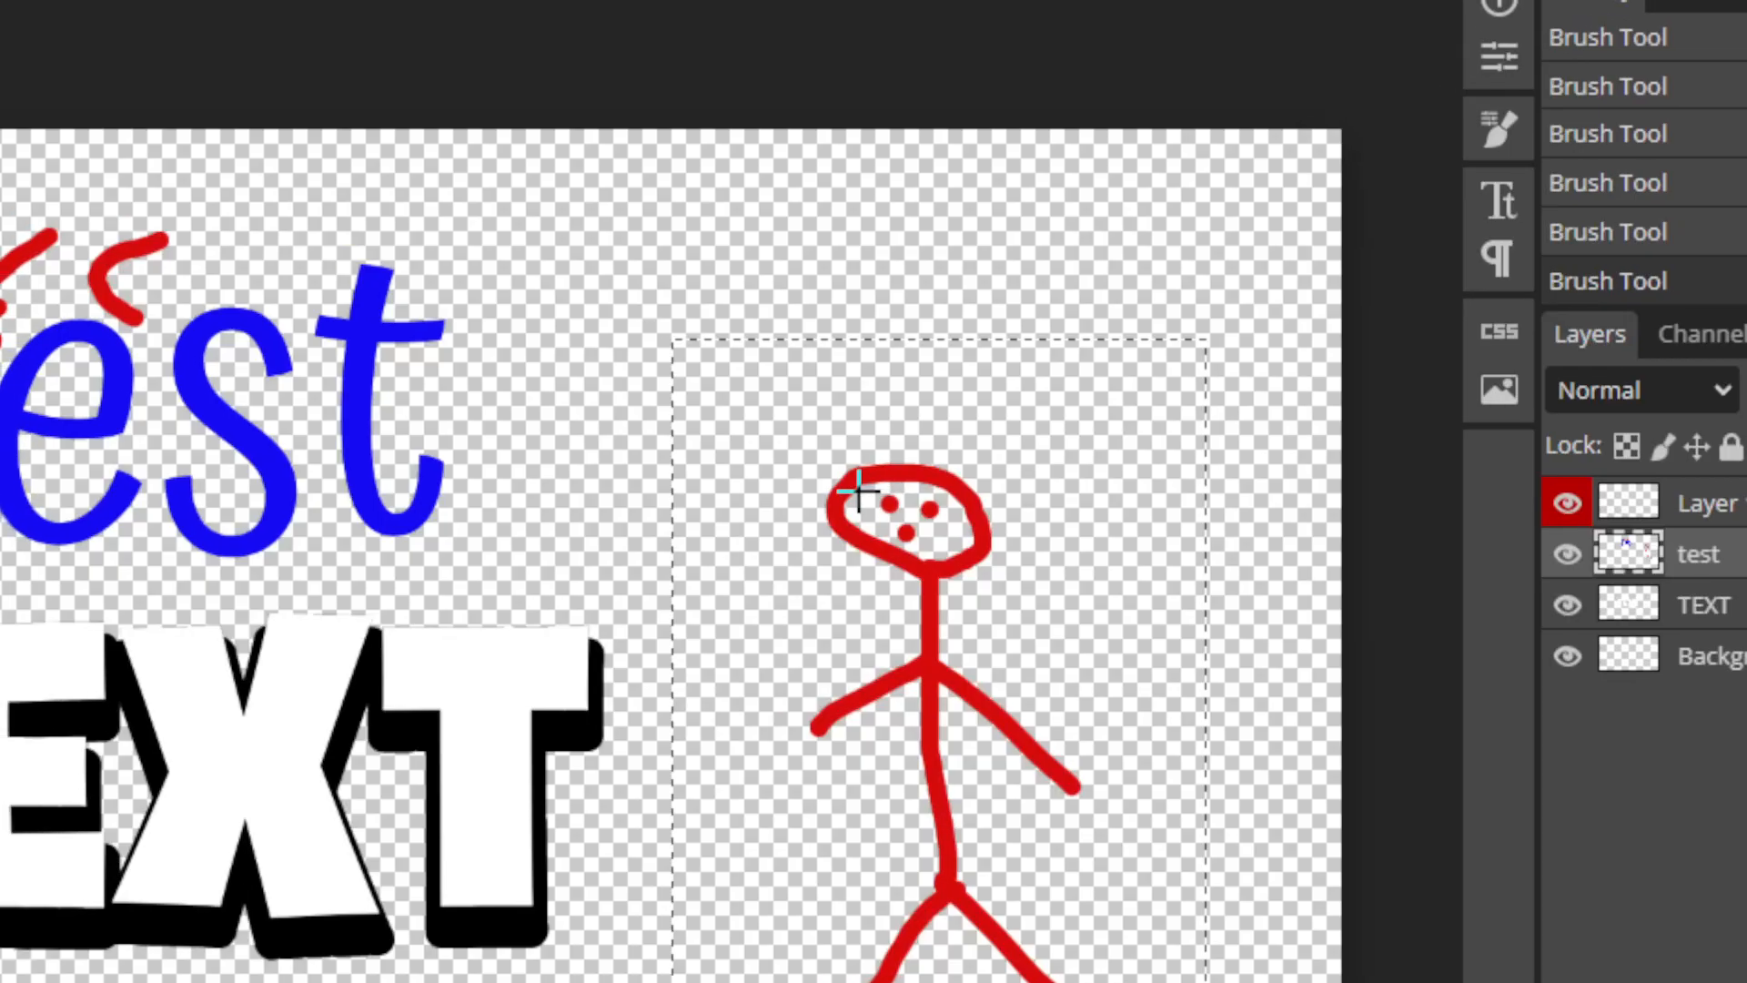
pyautogui.moveTo(854, 488)
pyautogui.mouseDown()
pyautogui.moveTo(1014, 628)
pyautogui.moveTo(1221, 741)
pyautogui.mouseUp()
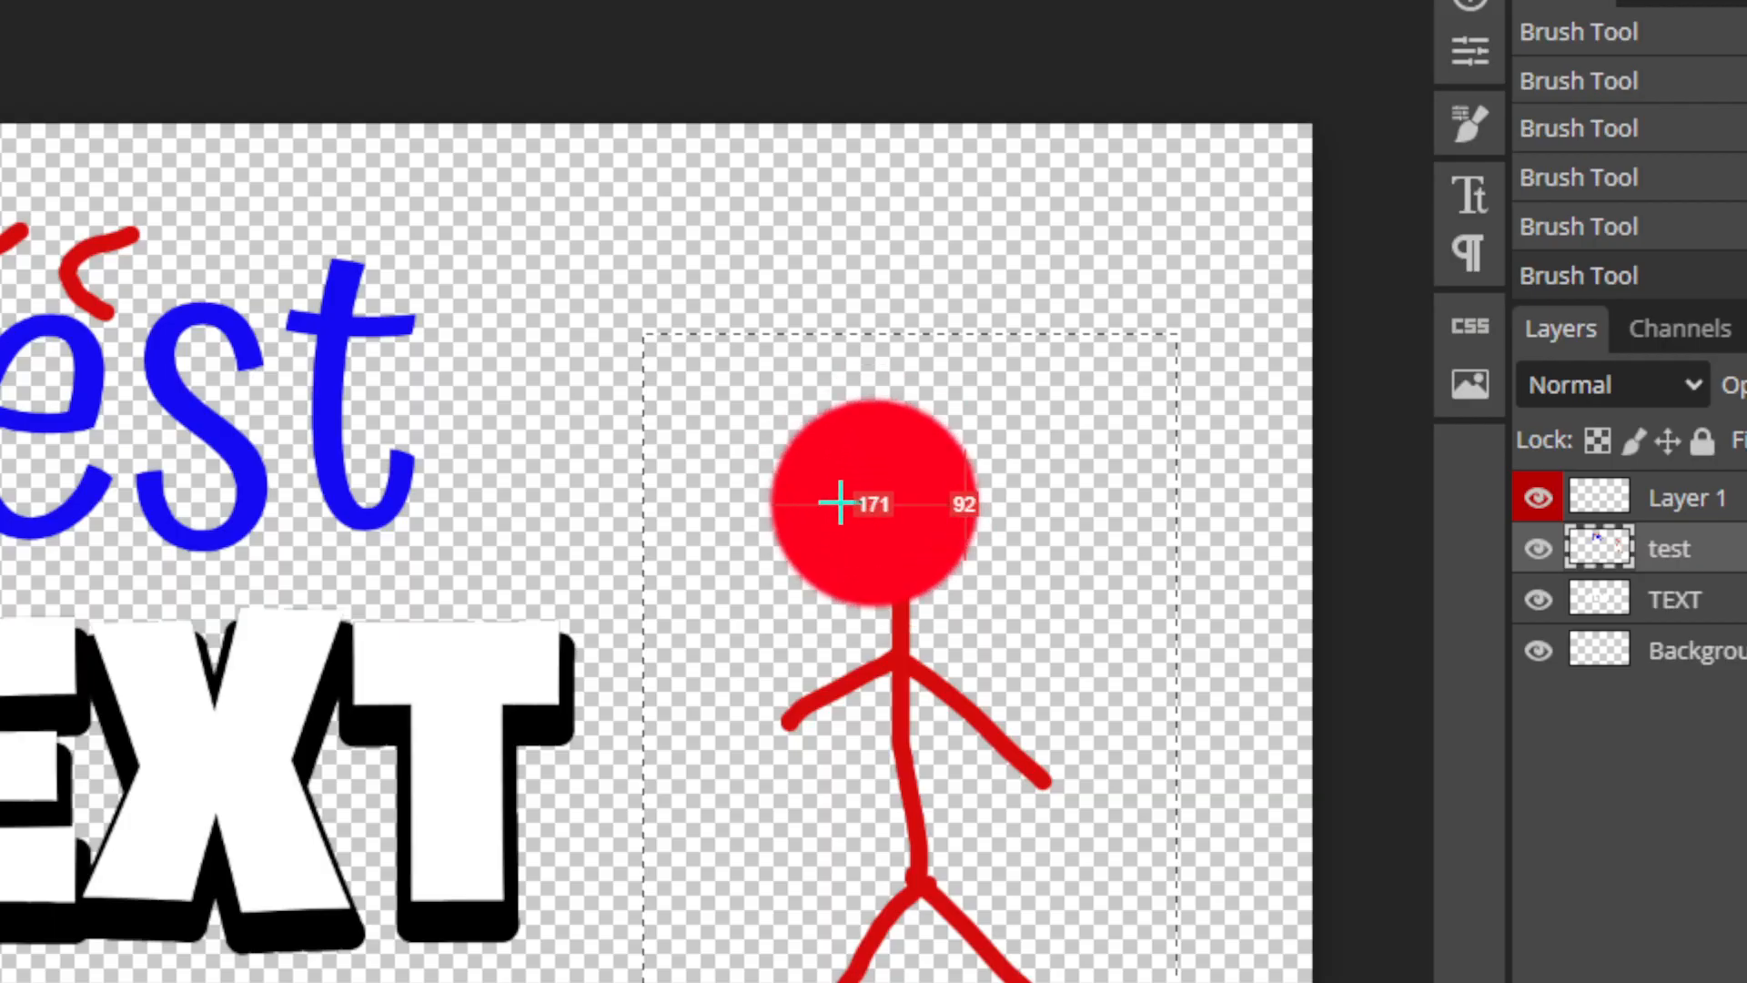
pyautogui.keyDown('alt'); pyautogui.click(859, 487); pyautogui.keyUp('alt')
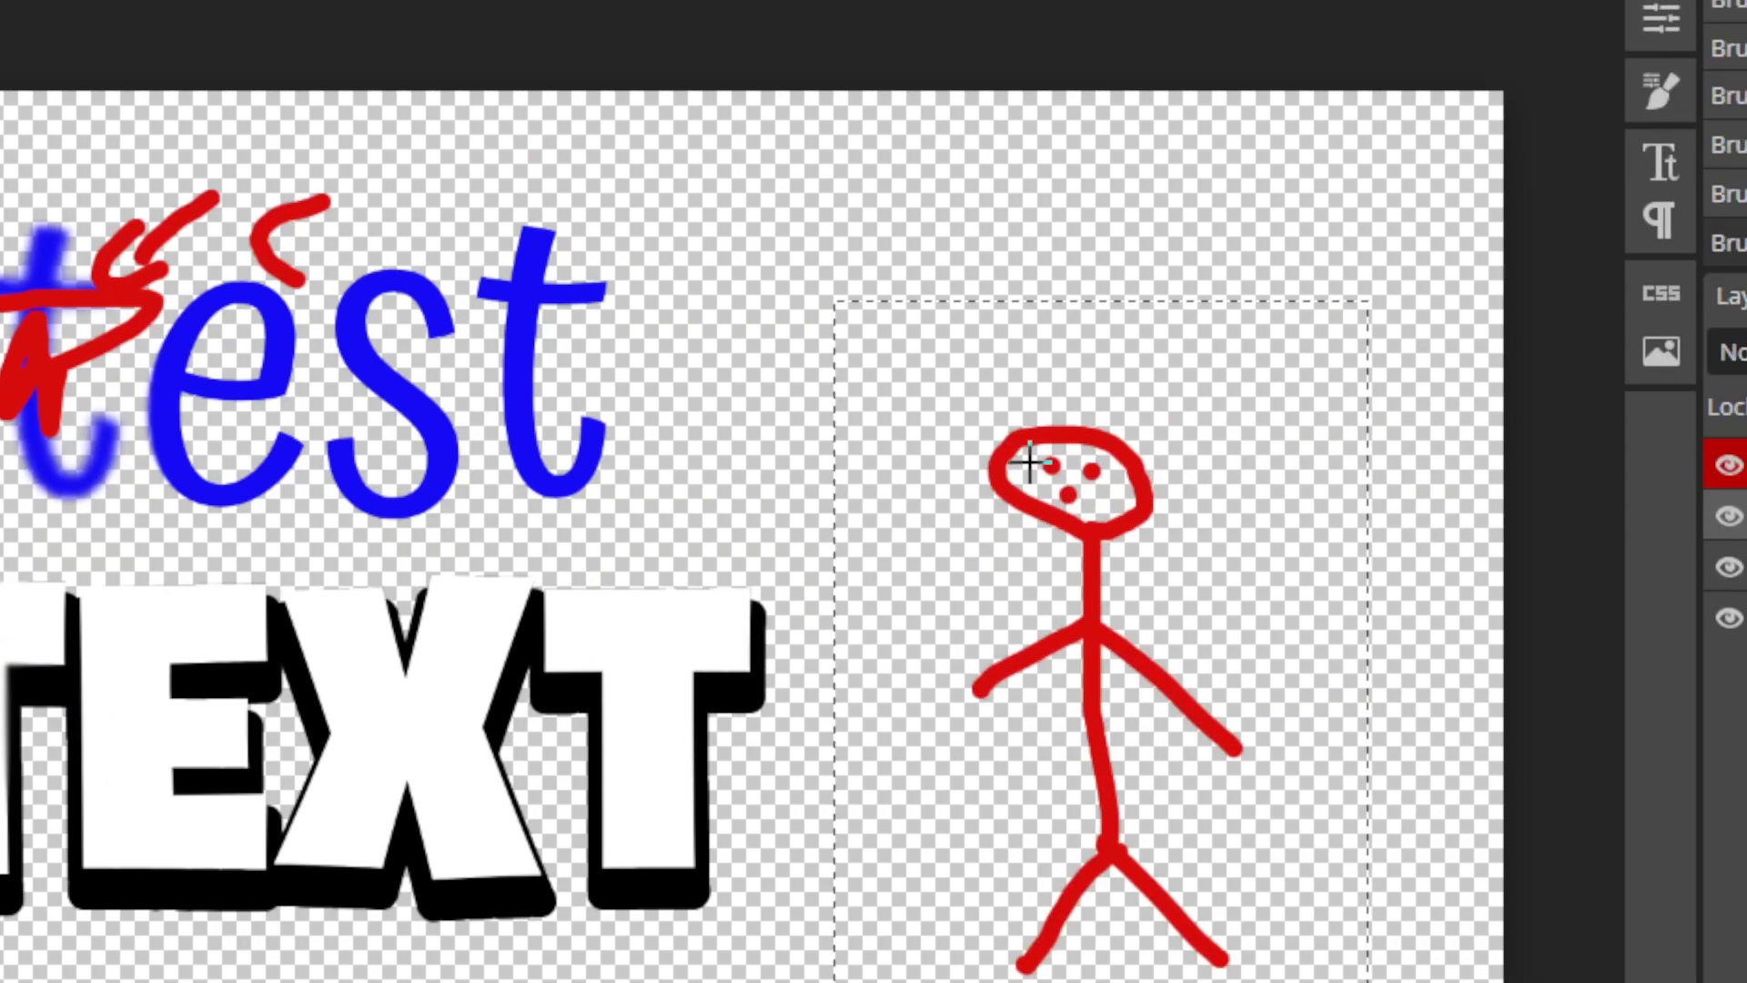
pyautogui.moveTo(913, 485); pyautogui.dragTo(976, 538)
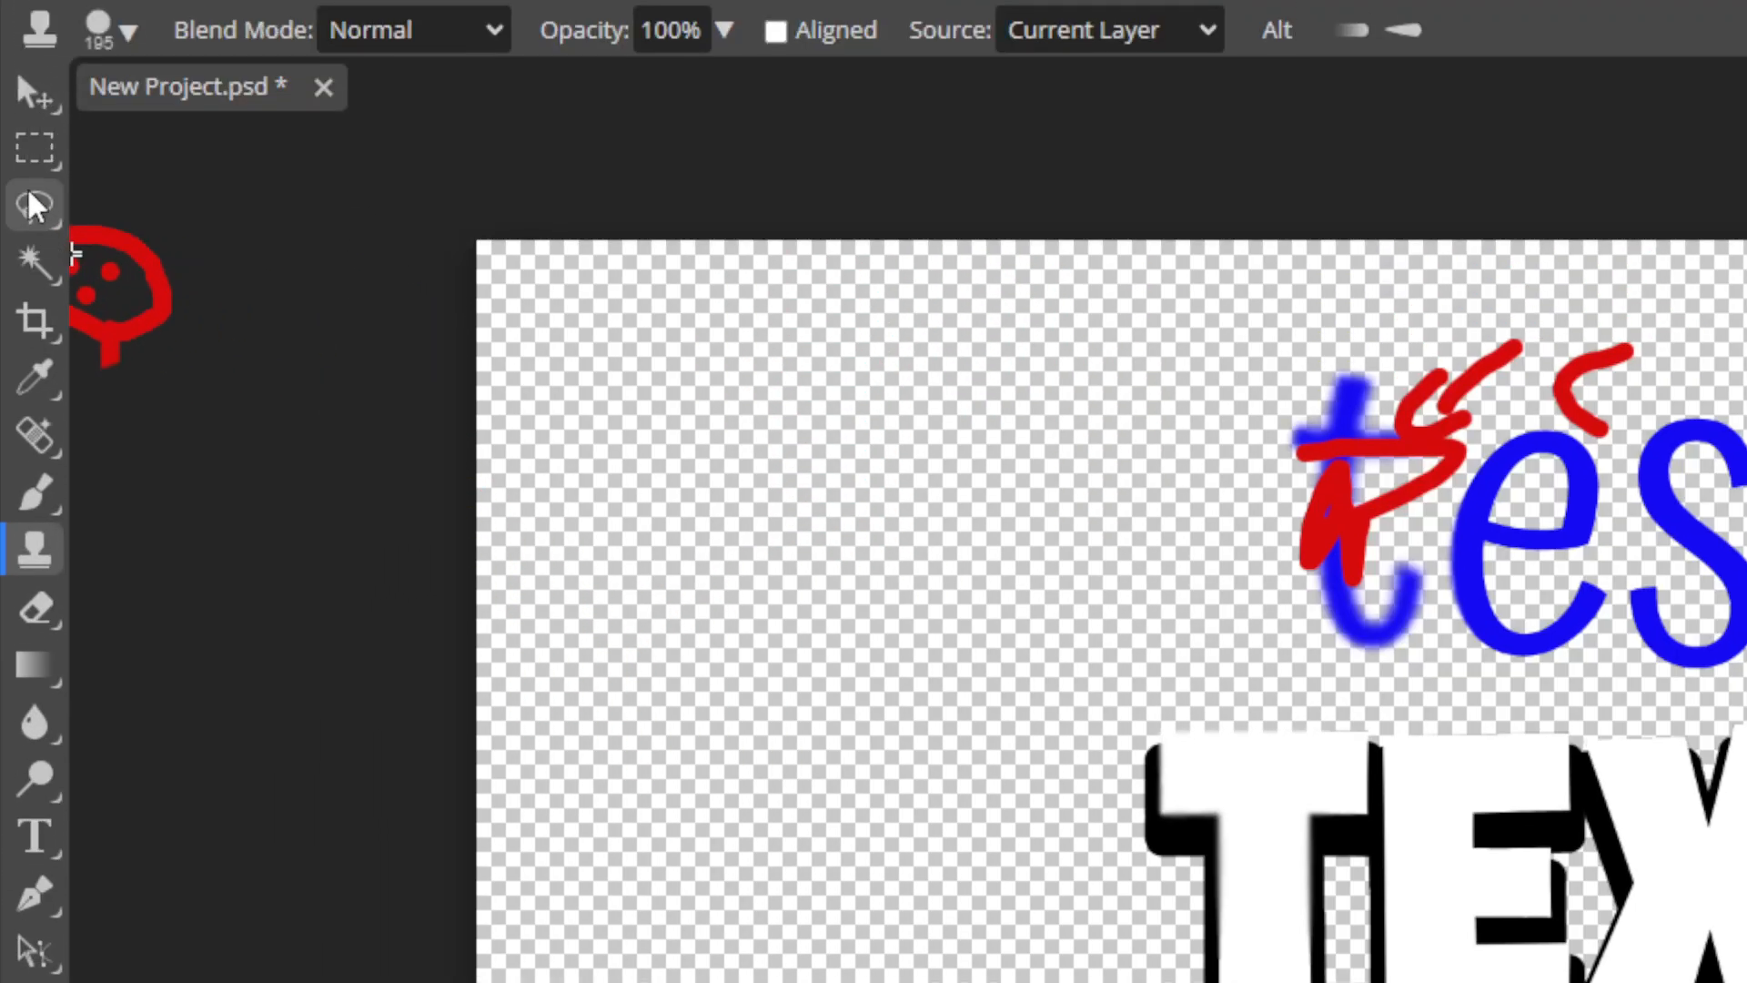
# Select a tall rectangle in the empty canvas area left of the words and stamp a cloned head in its upper-left corner
pyautogui.click(36, 293)
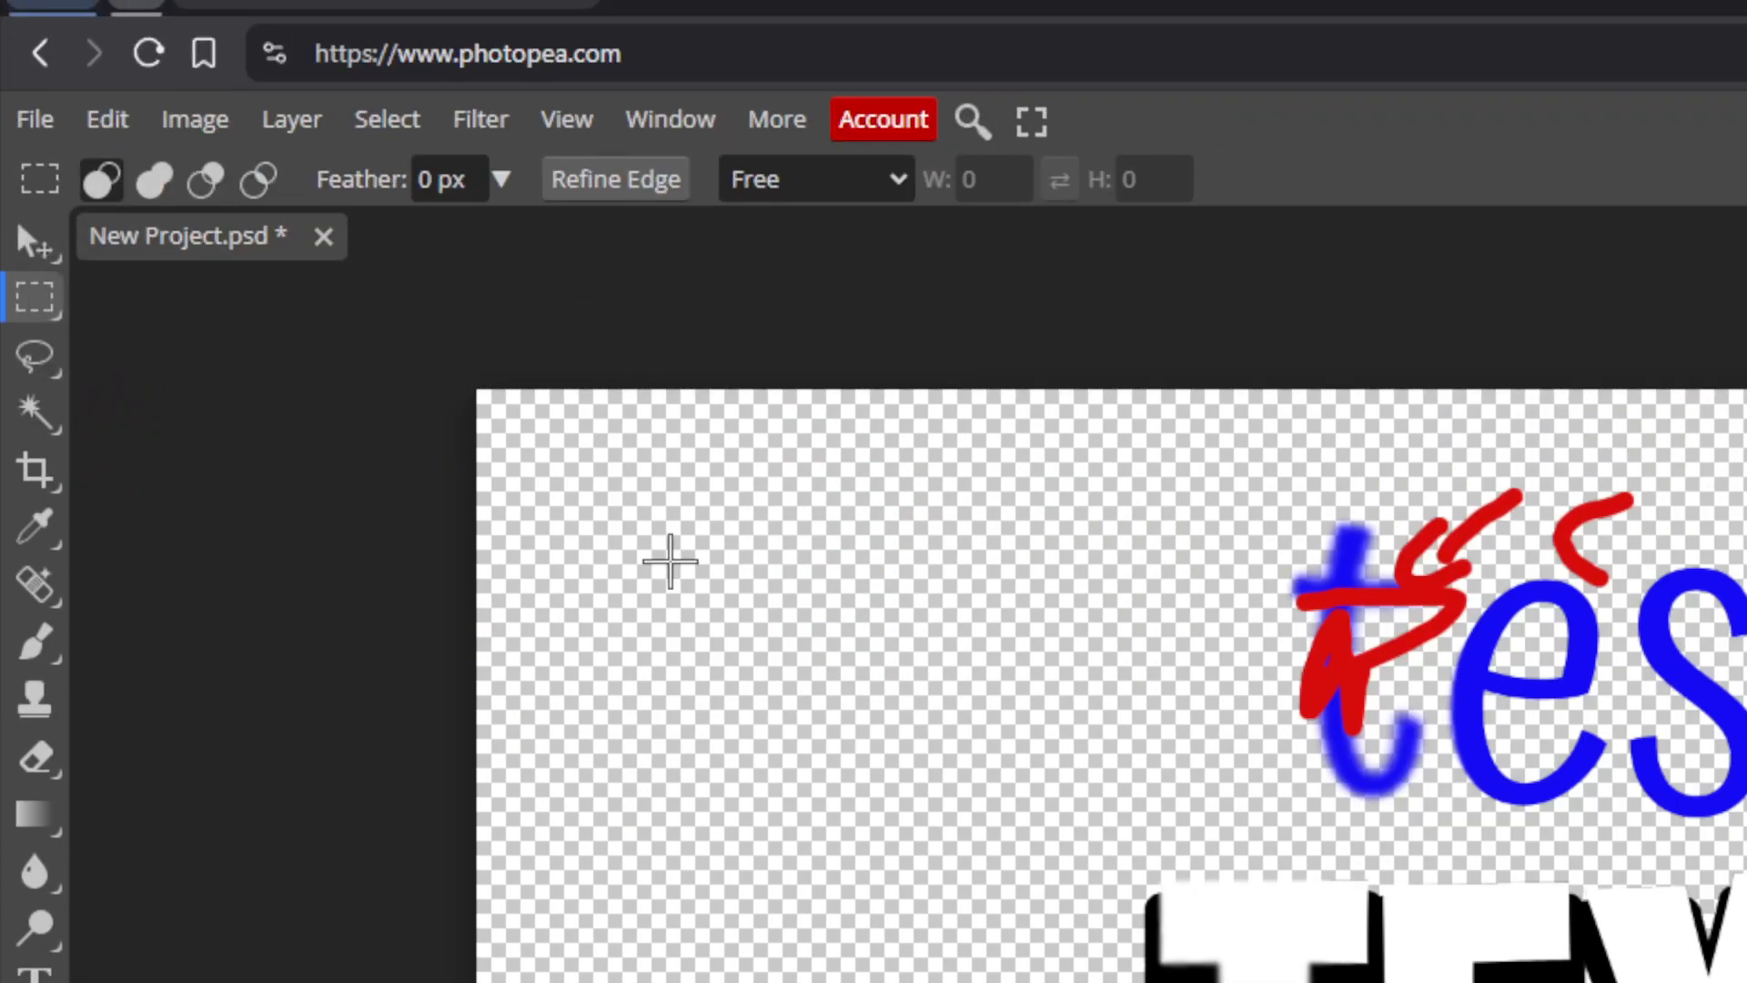
pyautogui.moveTo(591, 168); pyautogui.dragTo(1013, 716)
pyautogui.moveTo(997, 893); pyautogui.dragTo(1073, 982)
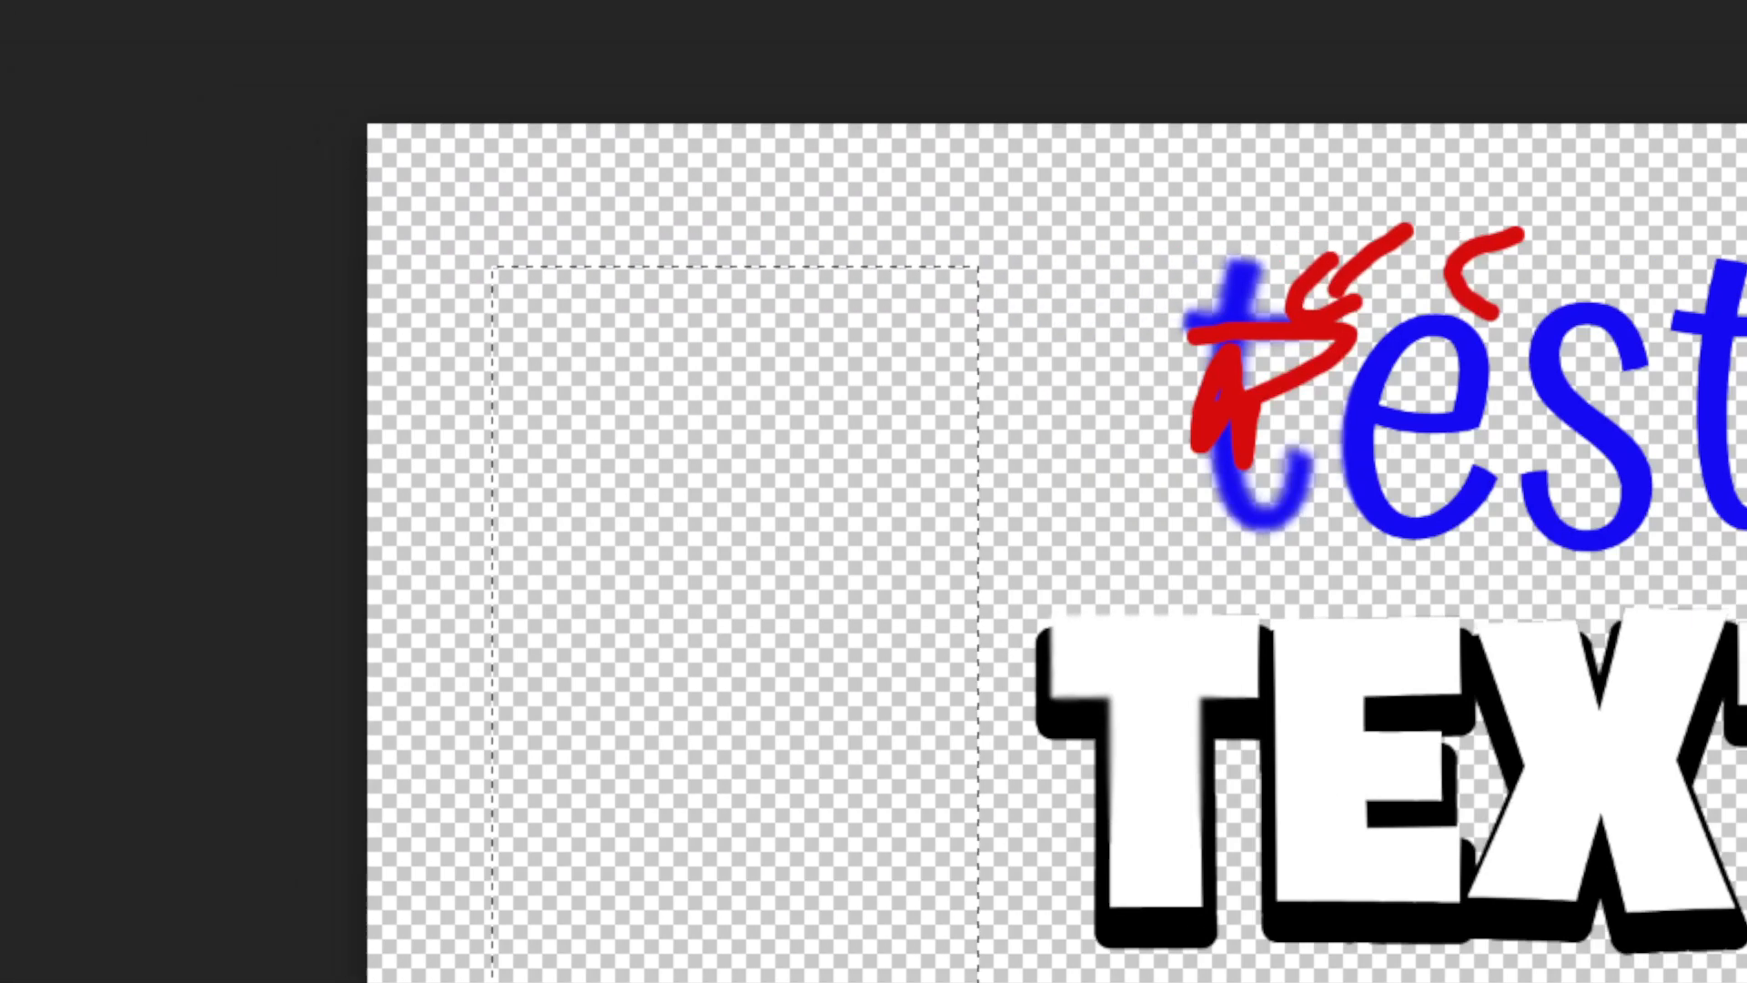
pyautogui.click(18, 473)
pyautogui.click(535, 313)
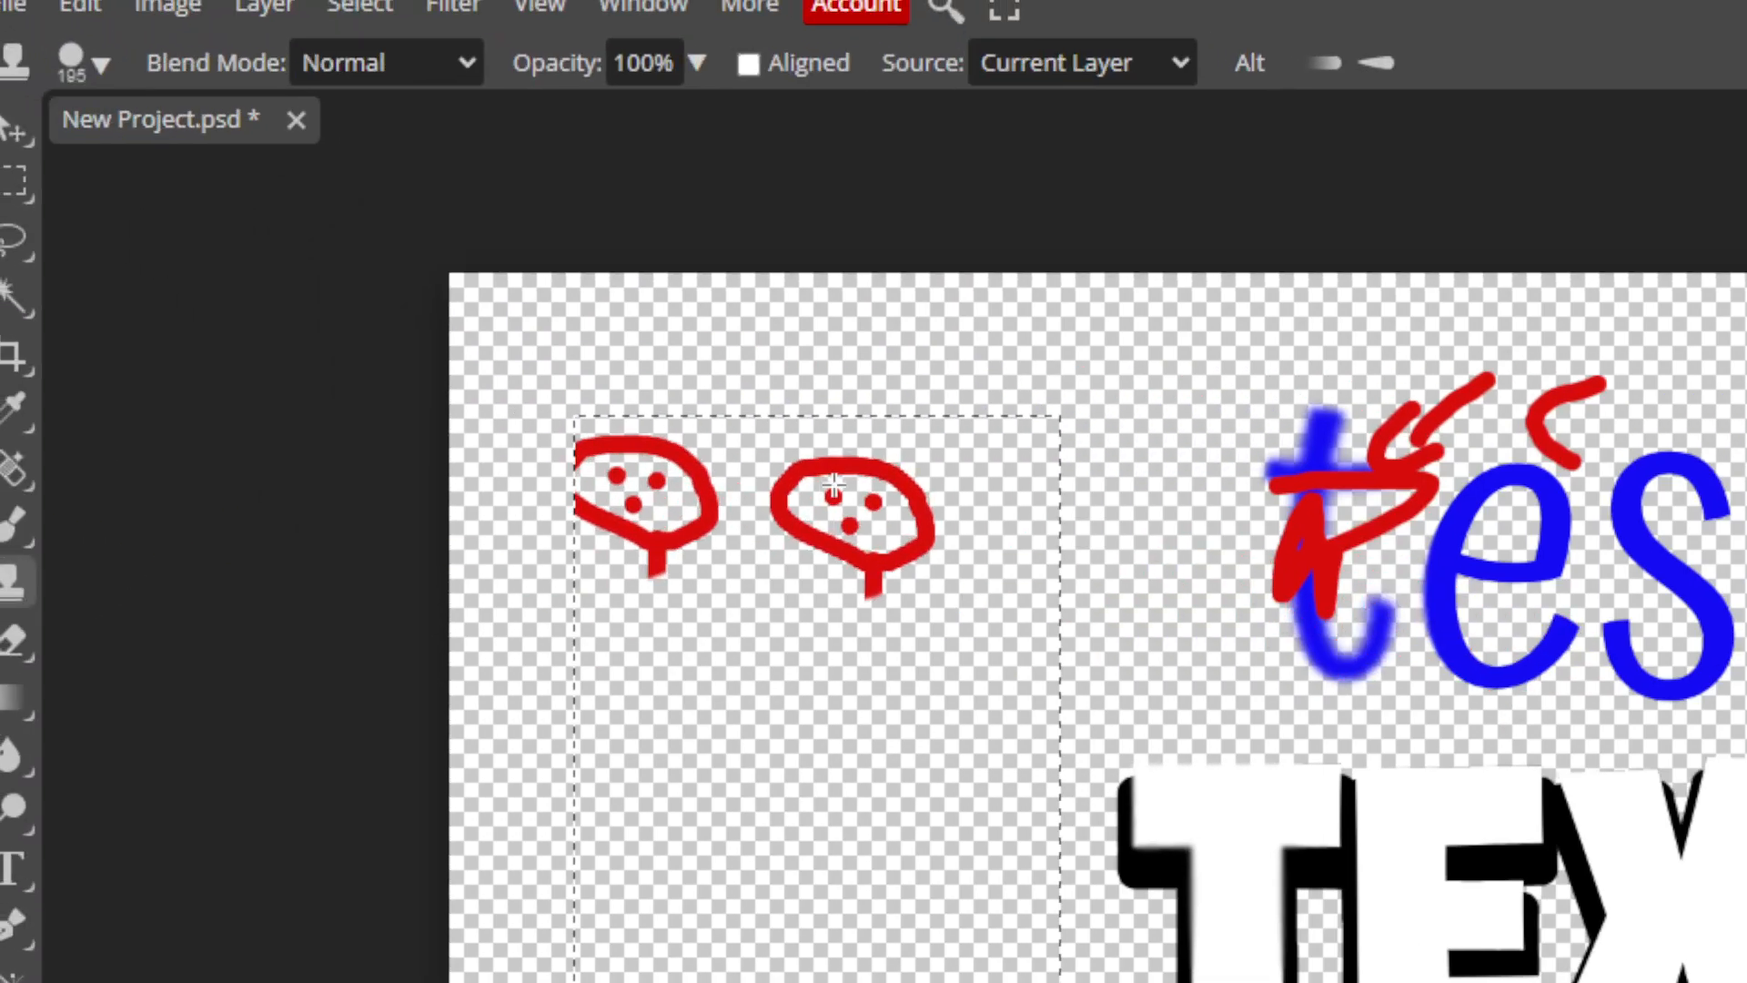
# Stamp further copies of the head throughout the rectangular selection, overlapping some of them
pyautogui.click(770, 318)
pyautogui.click(827, 599)
pyautogui.click(658, 673)
pyautogui.click(759, 823)
pyautogui.click(1013, 816)
pyautogui.click(889, 944)
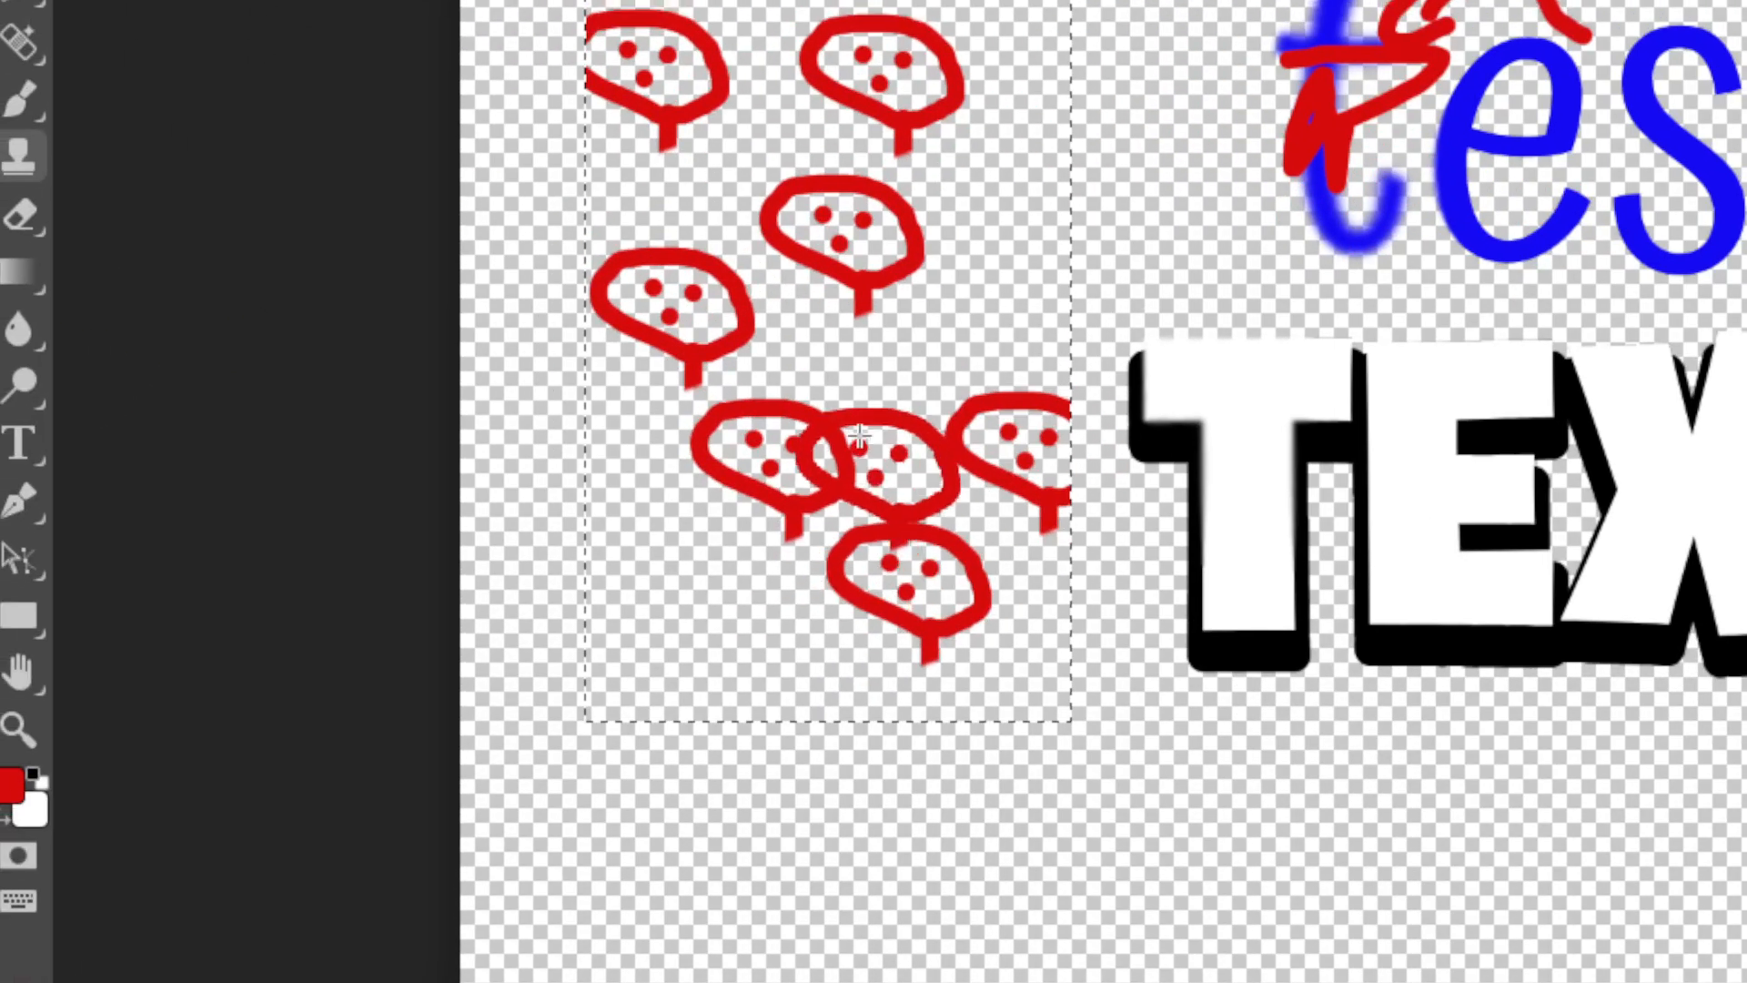
# Undo the extra stamped heads, keeping only the first copy in the selection's corner
pyautogui.hotkey('ctrl', 'z')
pyautogui.hotkey('ctrl', 'z')
pyautogui.hotkey('ctrl', 'z')
pyautogui.hotkey('ctrl', 'z')
pyautogui.hotkey('ctrl', 'z')
pyautogui.hotkey('ctrl', 'z')
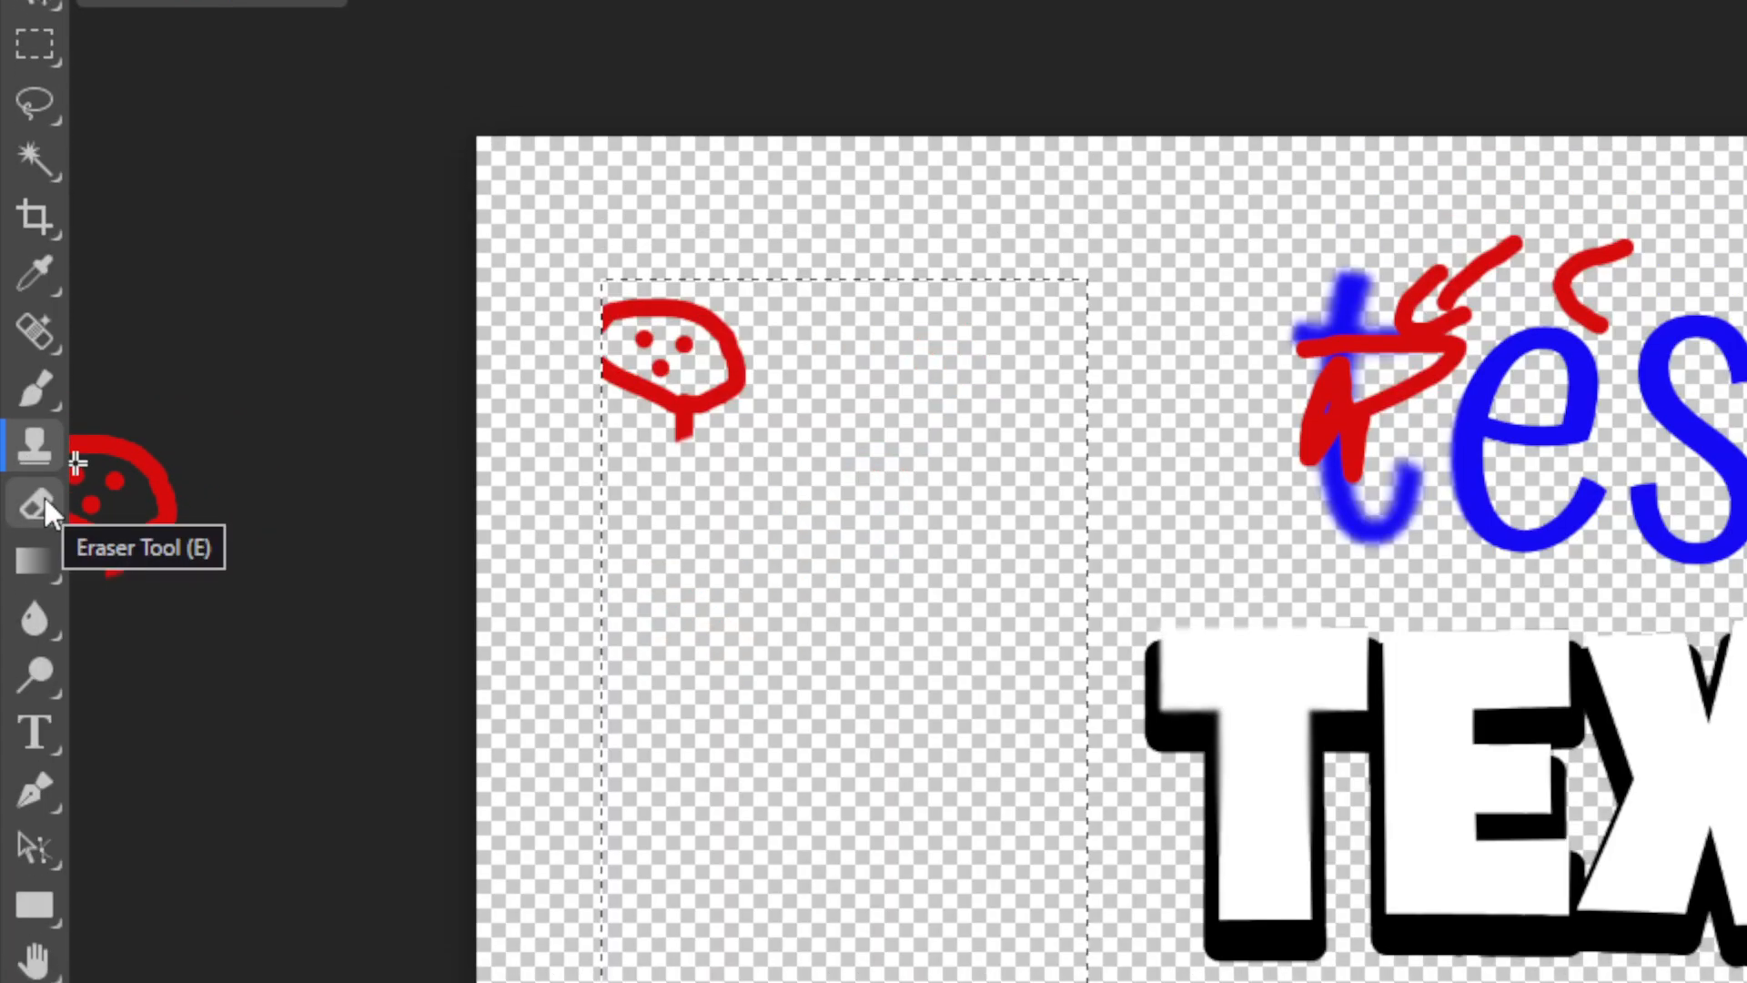
# Erase parts of the cloned head's outline, dots and neck with the 15 px Eraser
pyautogui.click(38, 529)
pyautogui.moveTo(718, 329)
pyautogui.mouseDown()
pyautogui.moveTo(723, 401)
pyautogui.moveTo(702, 428)
pyautogui.moveTo(673, 375)
pyautogui.mouseUp()
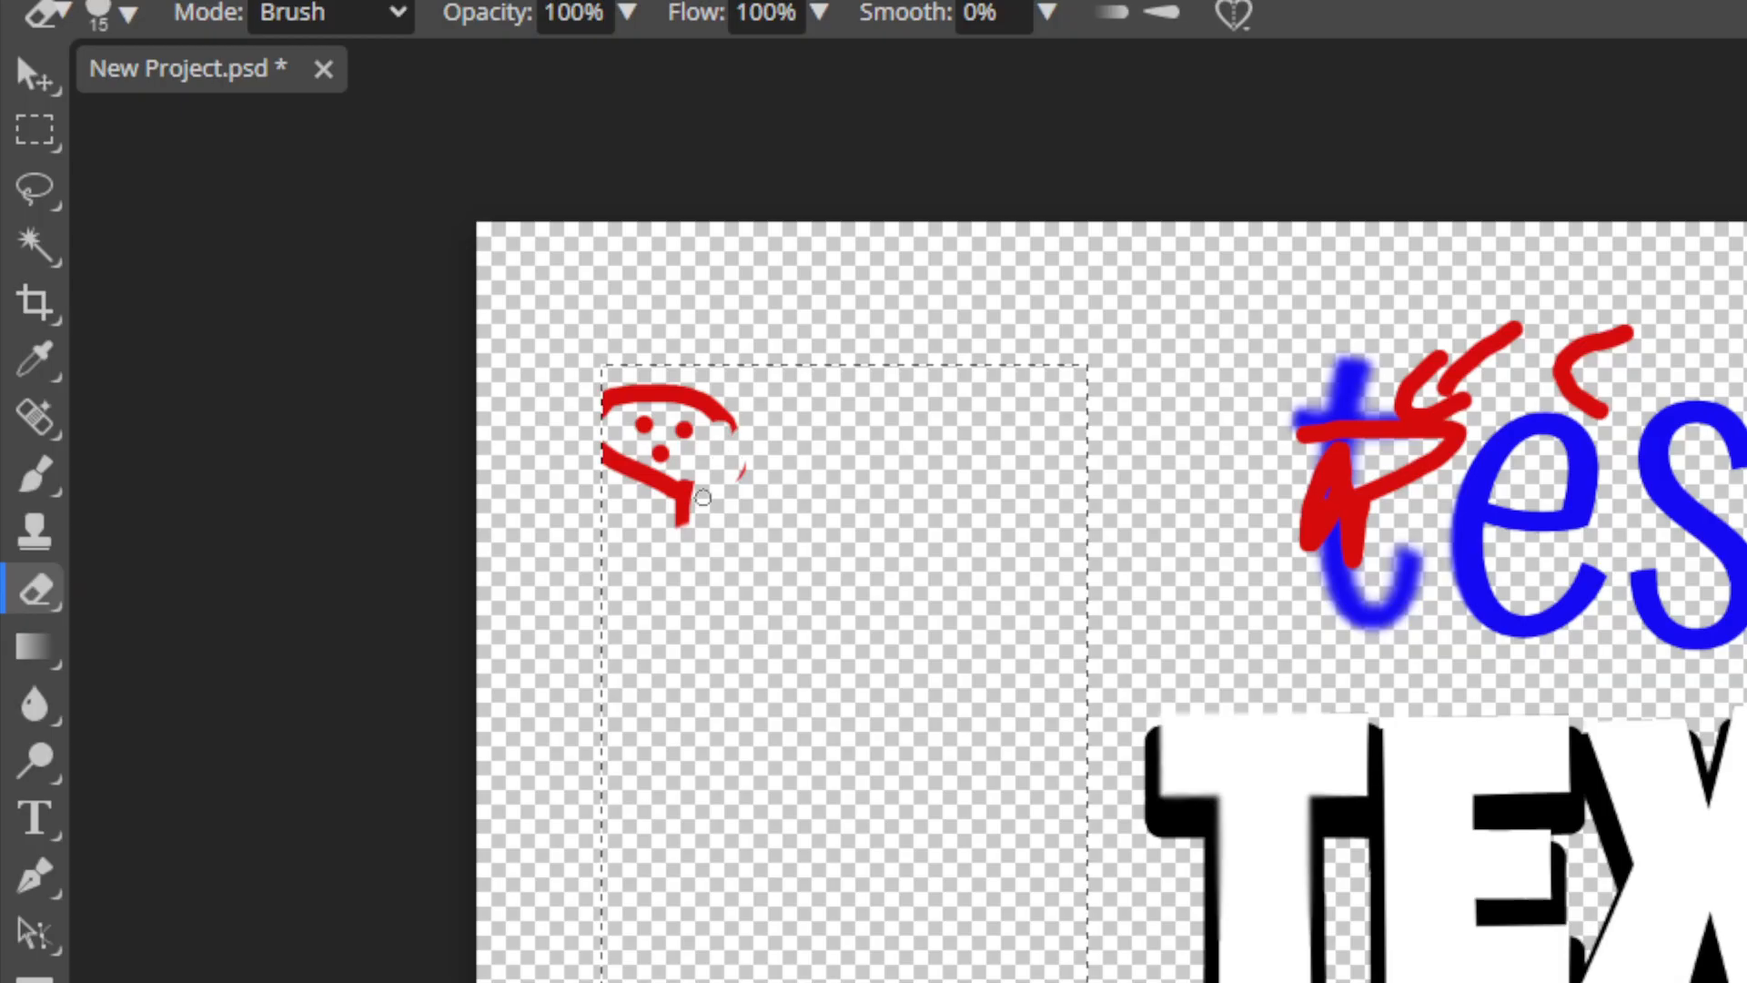
pyautogui.moveTo(673, 458); pyautogui.dragTo(684, 437)
# Switch the Eraser to the square brush tip, enlarge it and erase more of the cloned head
pyautogui.click(127, 19)
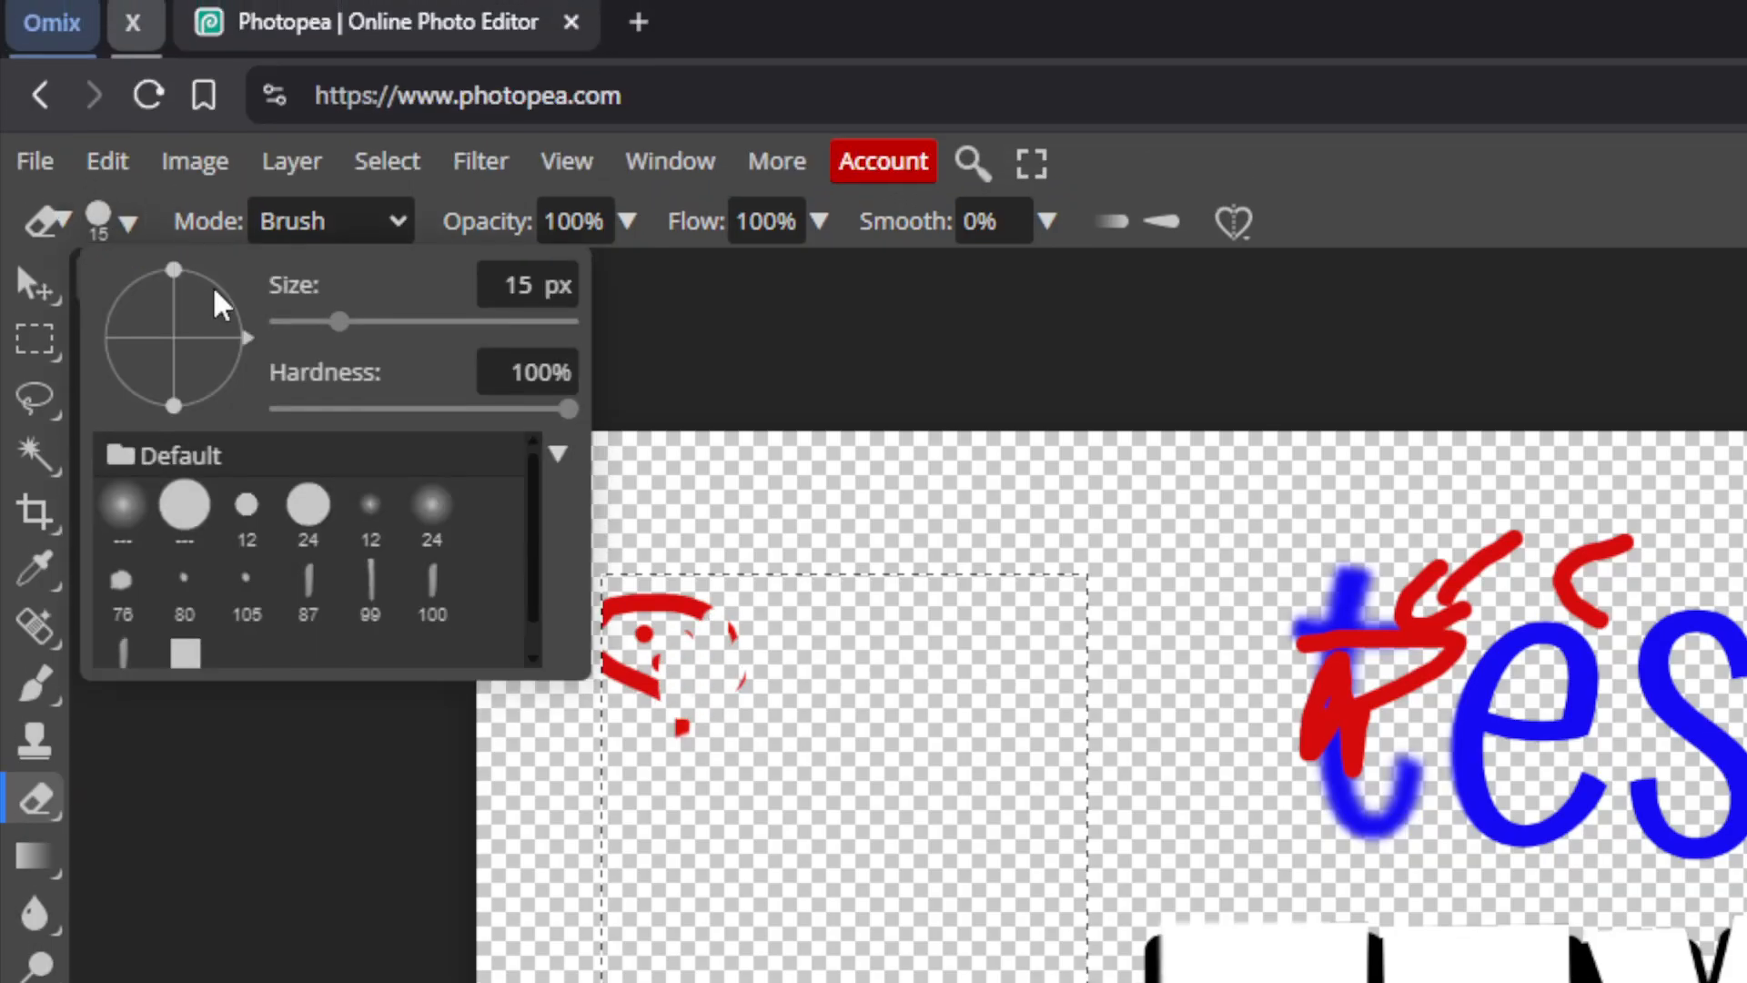
pyautogui.moveTo(339, 336); pyautogui.dragTo(430, 361)
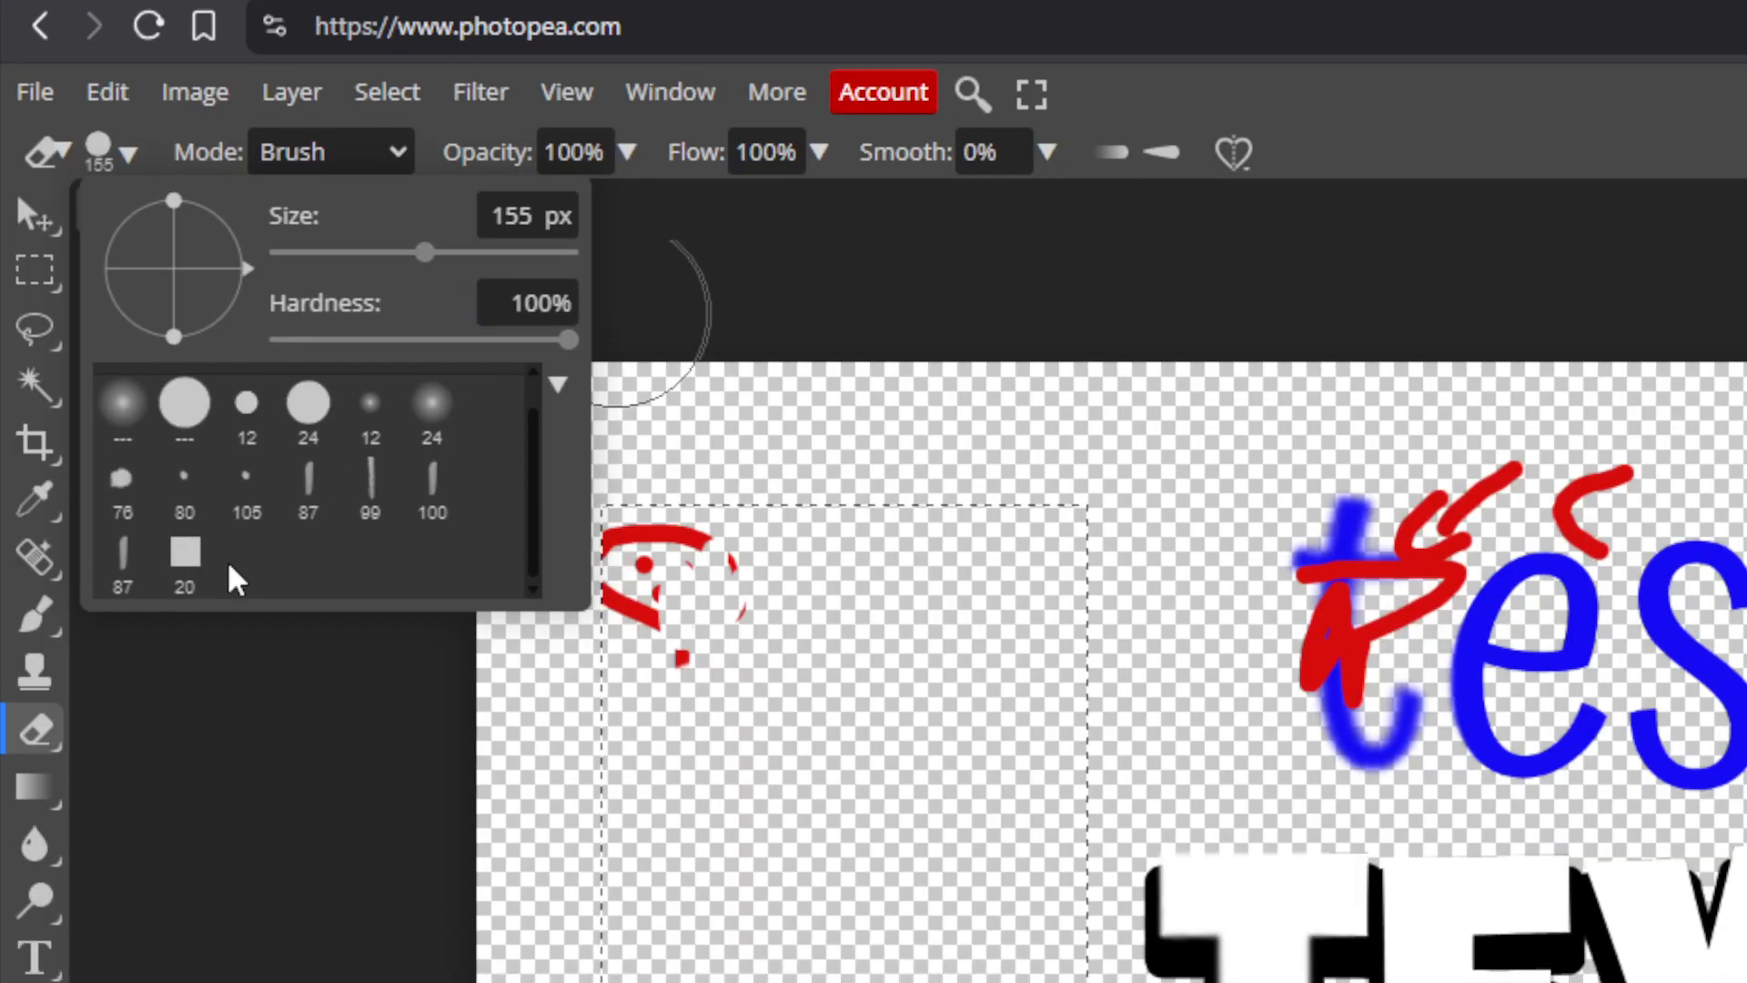
pyautogui.click(185, 553)
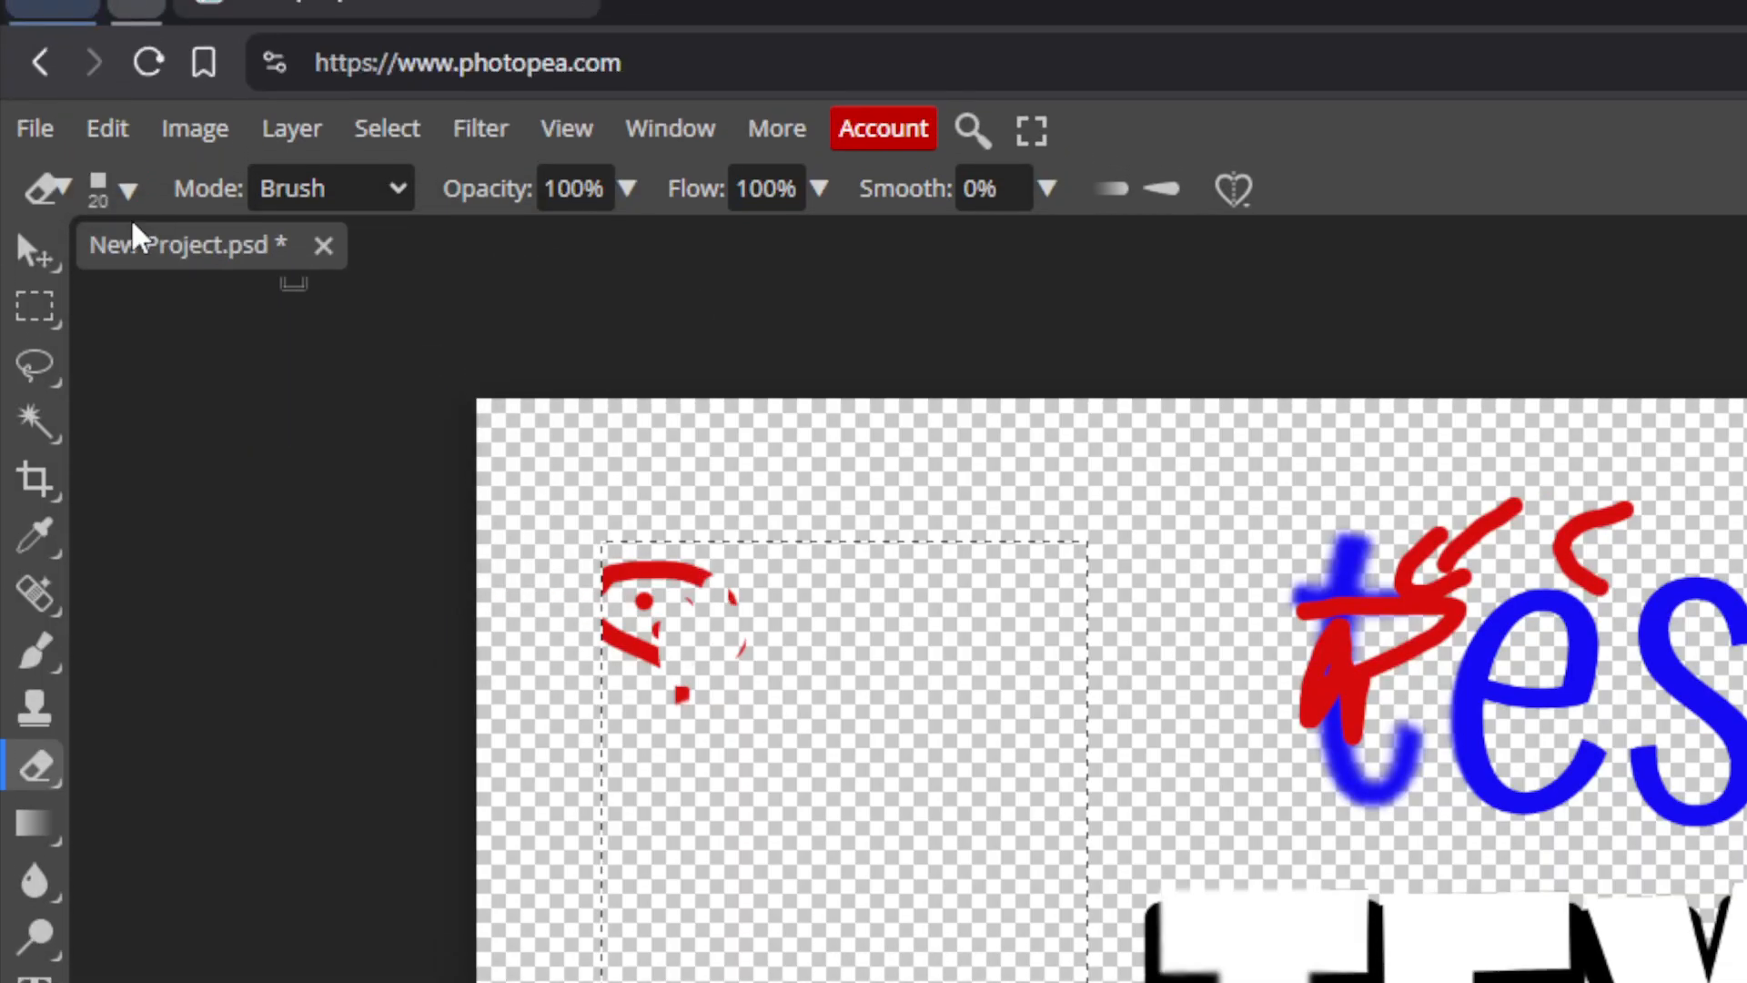
pyautogui.click(128, 80)
pyautogui.click(378, 336)
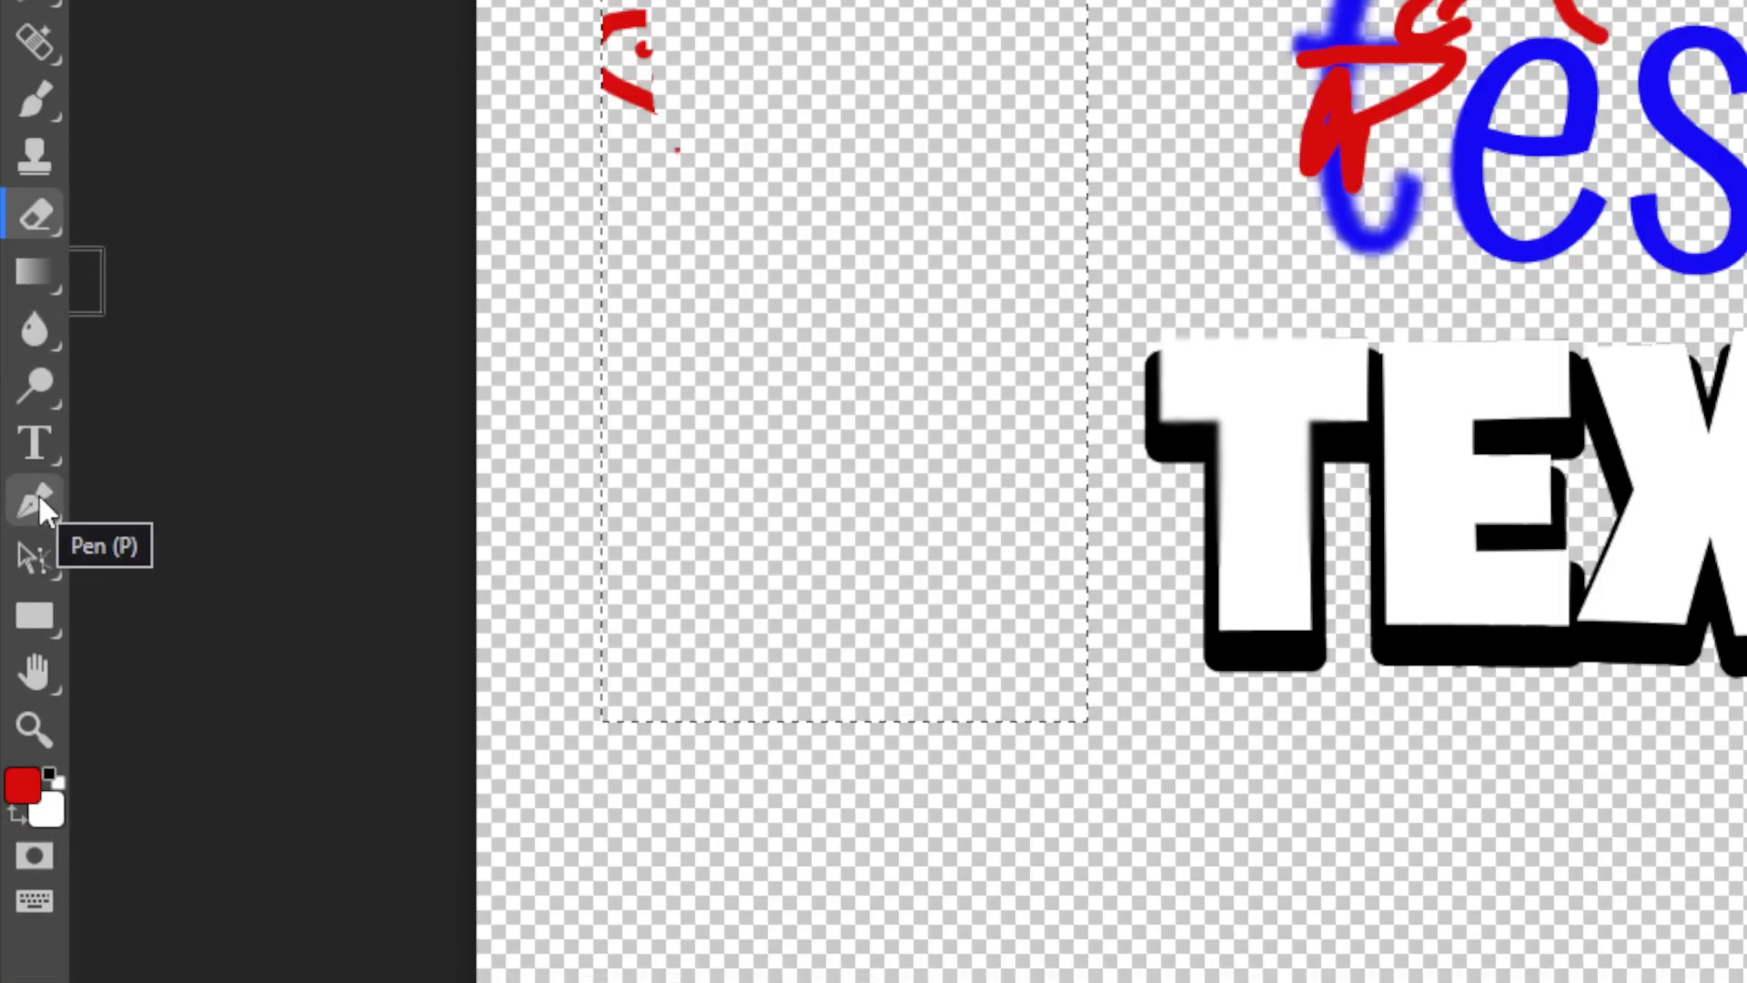
# Draw a small curved loop path with the Pen tool beside the remains of the cloned head
pyautogui.click(38, 538)
pyautogui.moveTo(796, 189); pyautogui.dragTo(778, 323)
pyautogui.moveTo(776, 502); pyautogui.dragTo(904, 476)
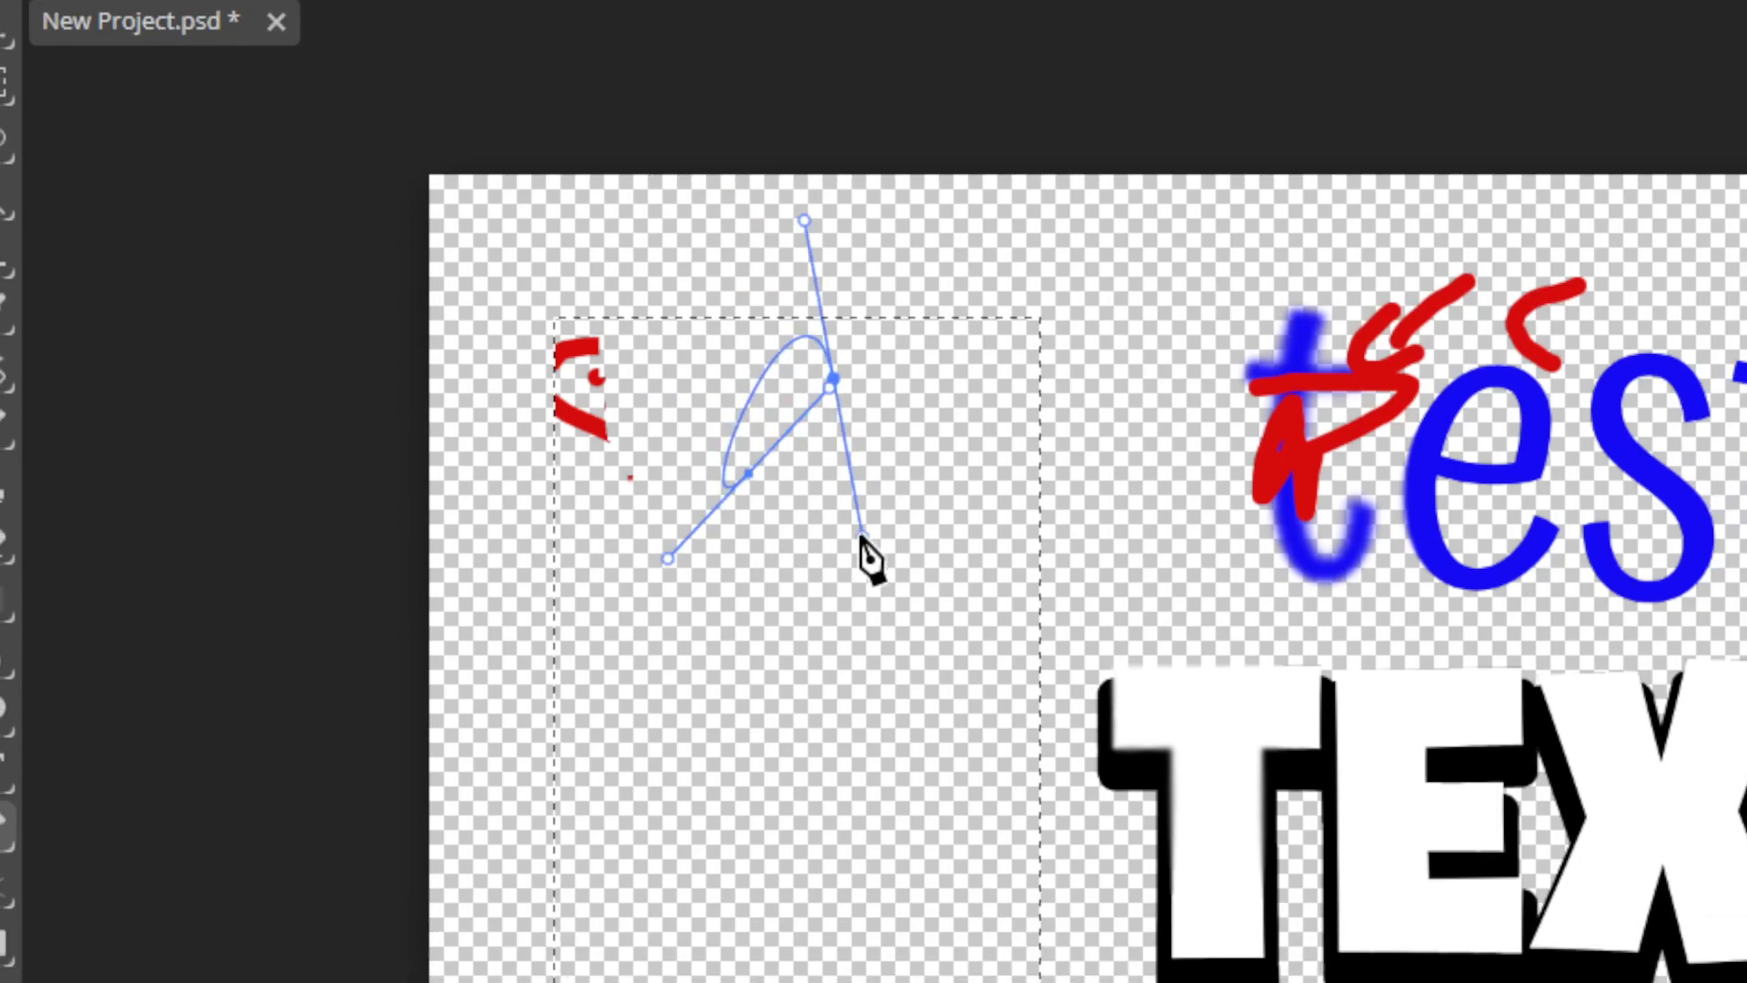
pyautogui.moveTo(862, 537); pyautogui.dragTo(853, 546)
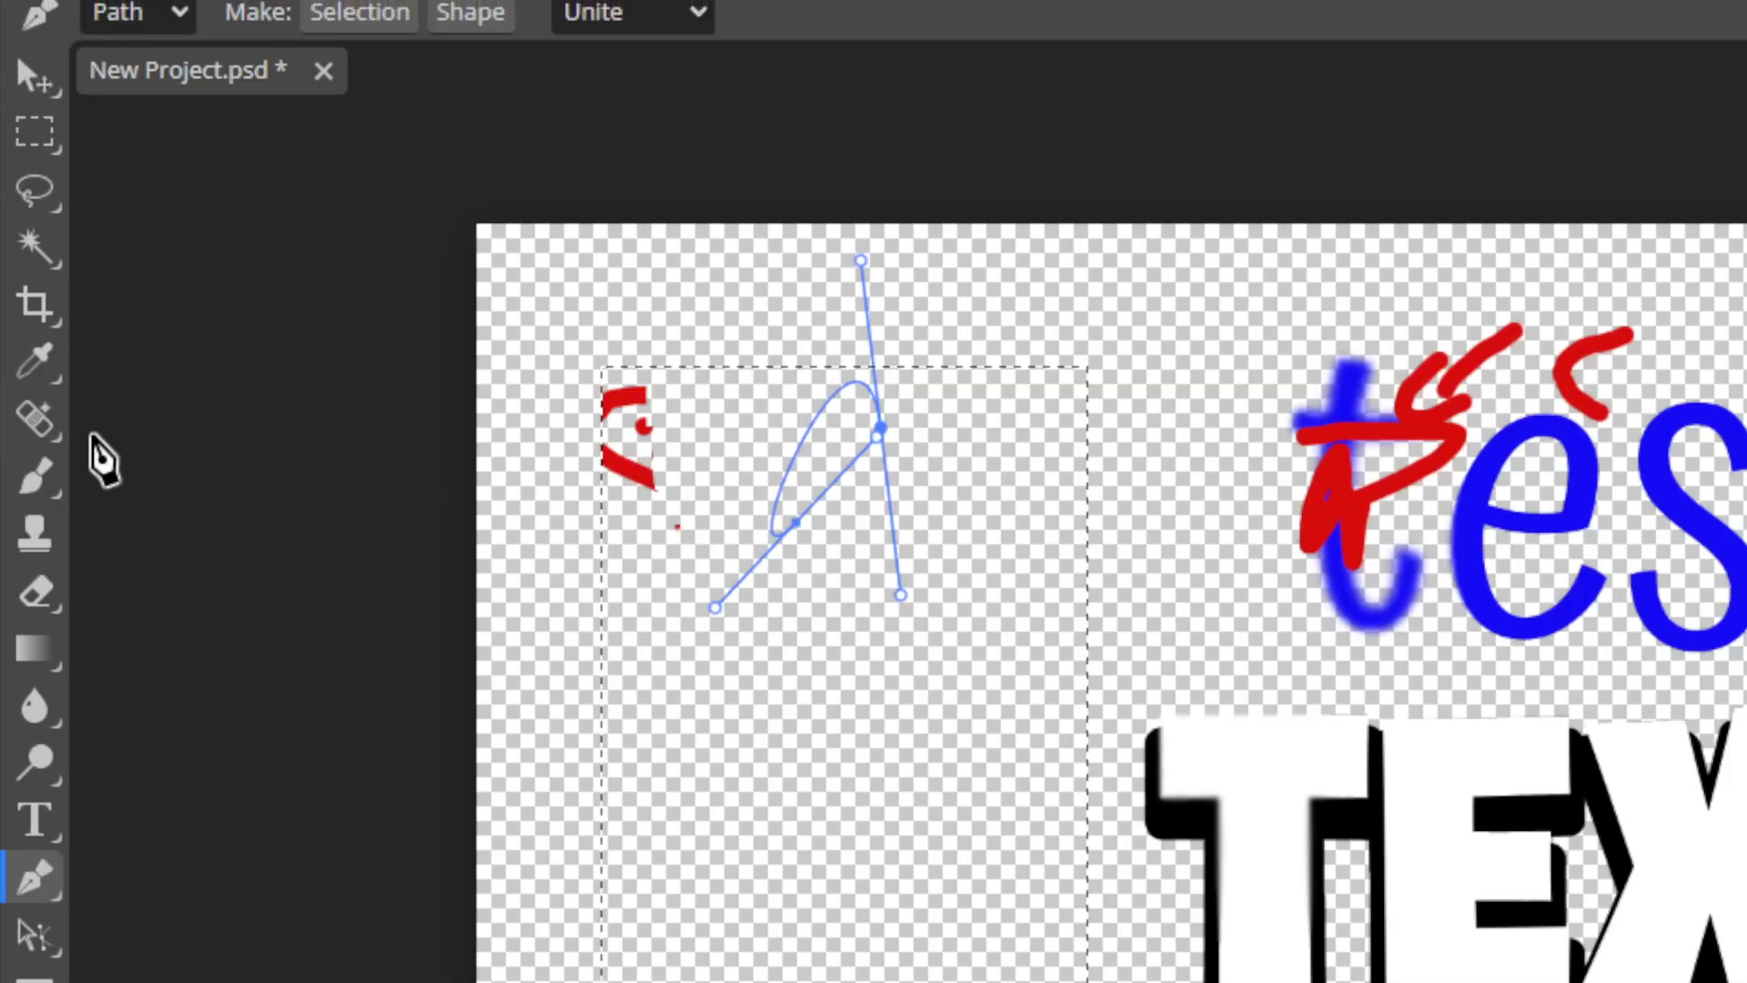
# Paint a red zigzag stroke below the pen path with the Brush tool
pyautogui.click(34, 521)
pyautogui.moveTo(845, 616); pyautogui.dragTo(901, 755)
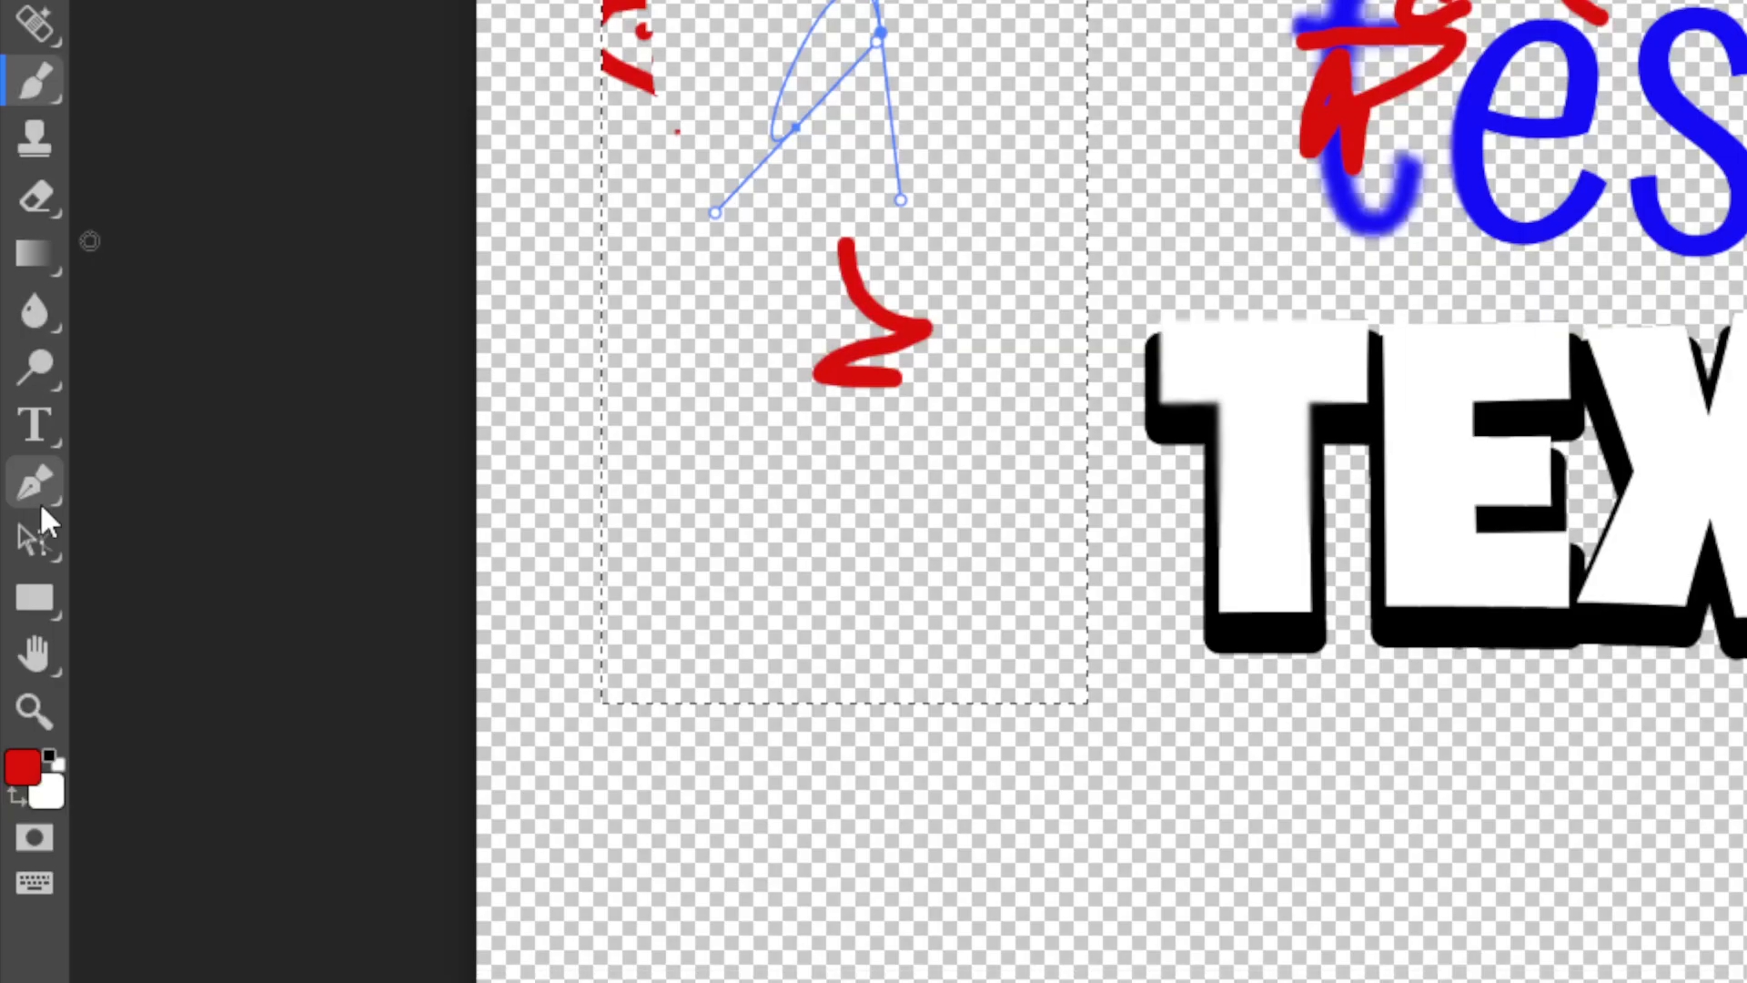
# Extend the pen path with more curved anchor points running down around the red zigzag stroke
pyautogui.click(37, 864)
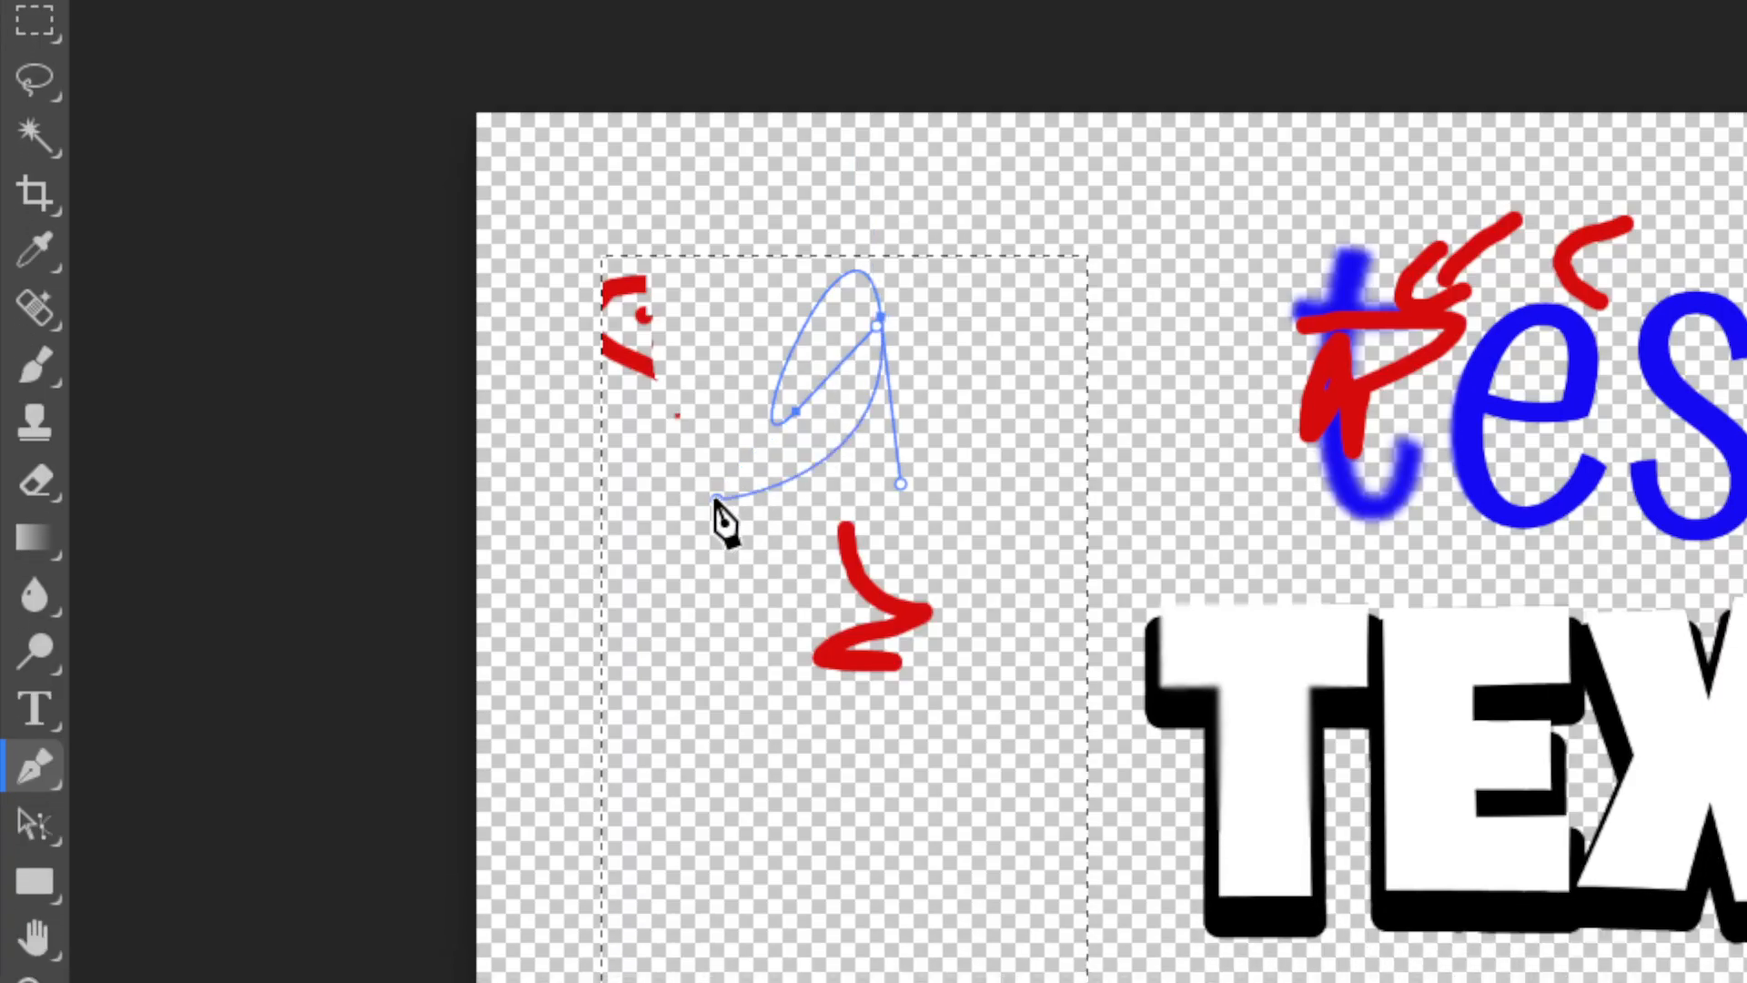
pyautogui.moveTo(714, 629); pyautogui.dragTo(882, 646)
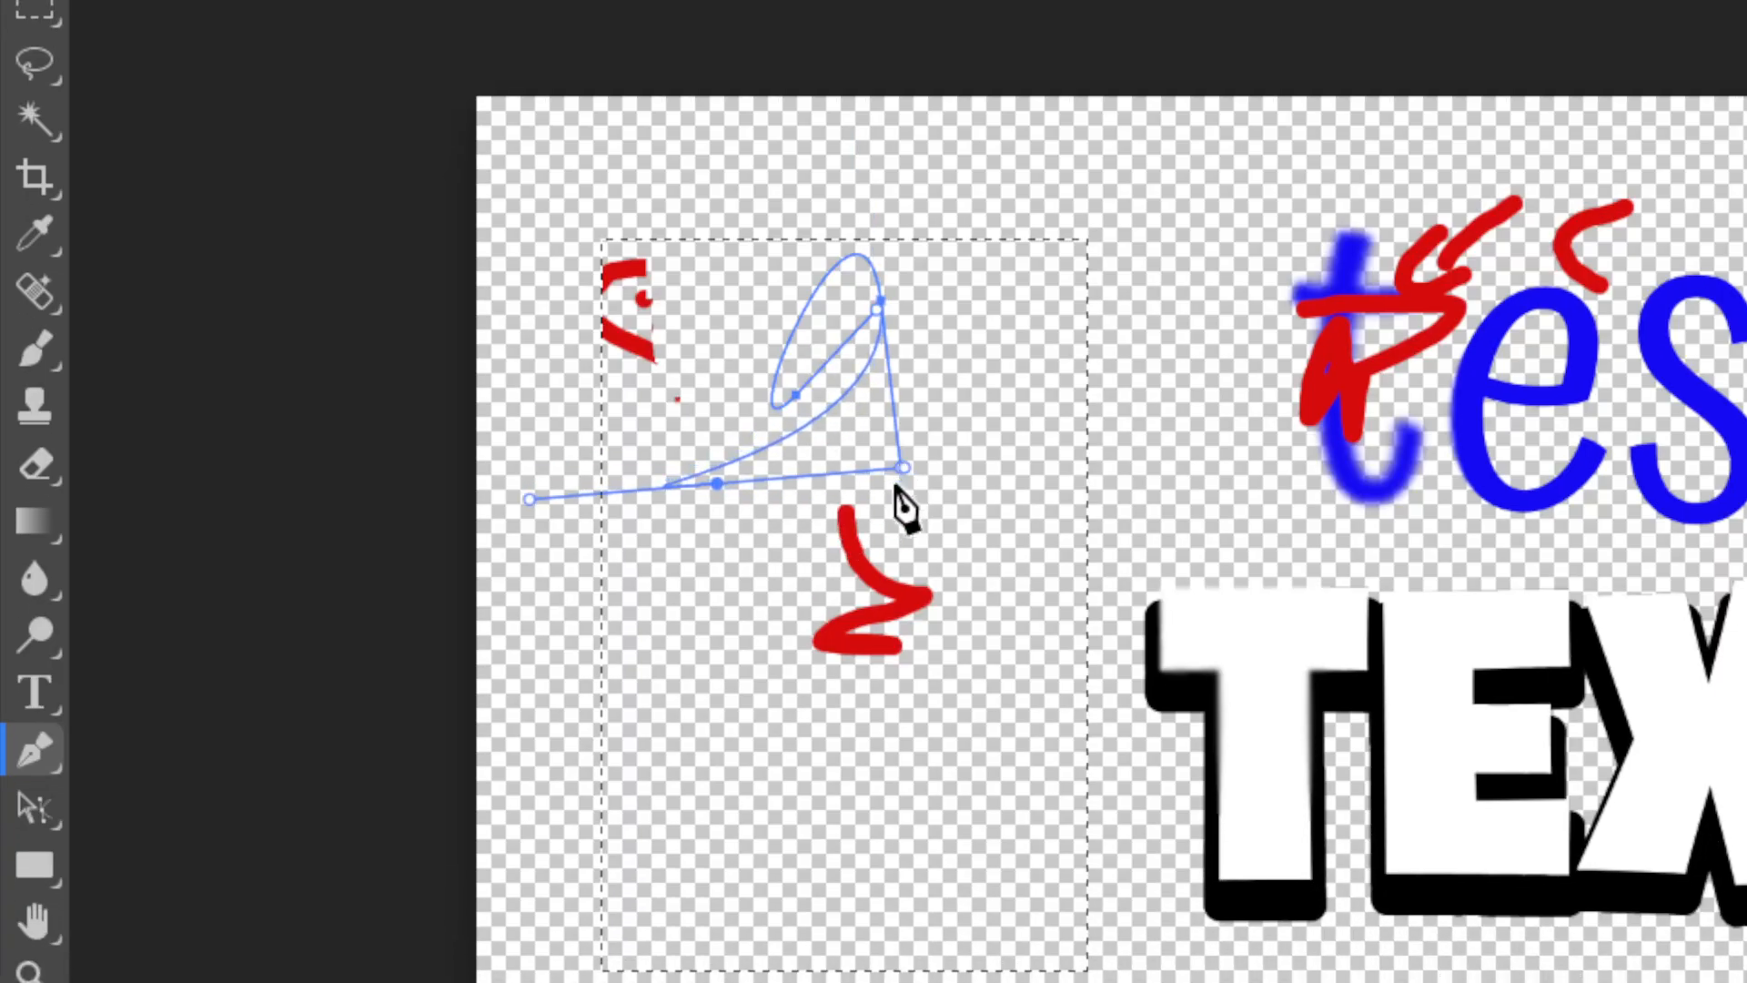
pyautogui.moveTo(927, 480); pyautogui.dragTo(753, 752)
pyautogui.moveTo(930, 406); pyautogui.dragTo(943, 533)
pyautogui.moveTo(859, 492); pyautogui.dragTo(1013, 508)
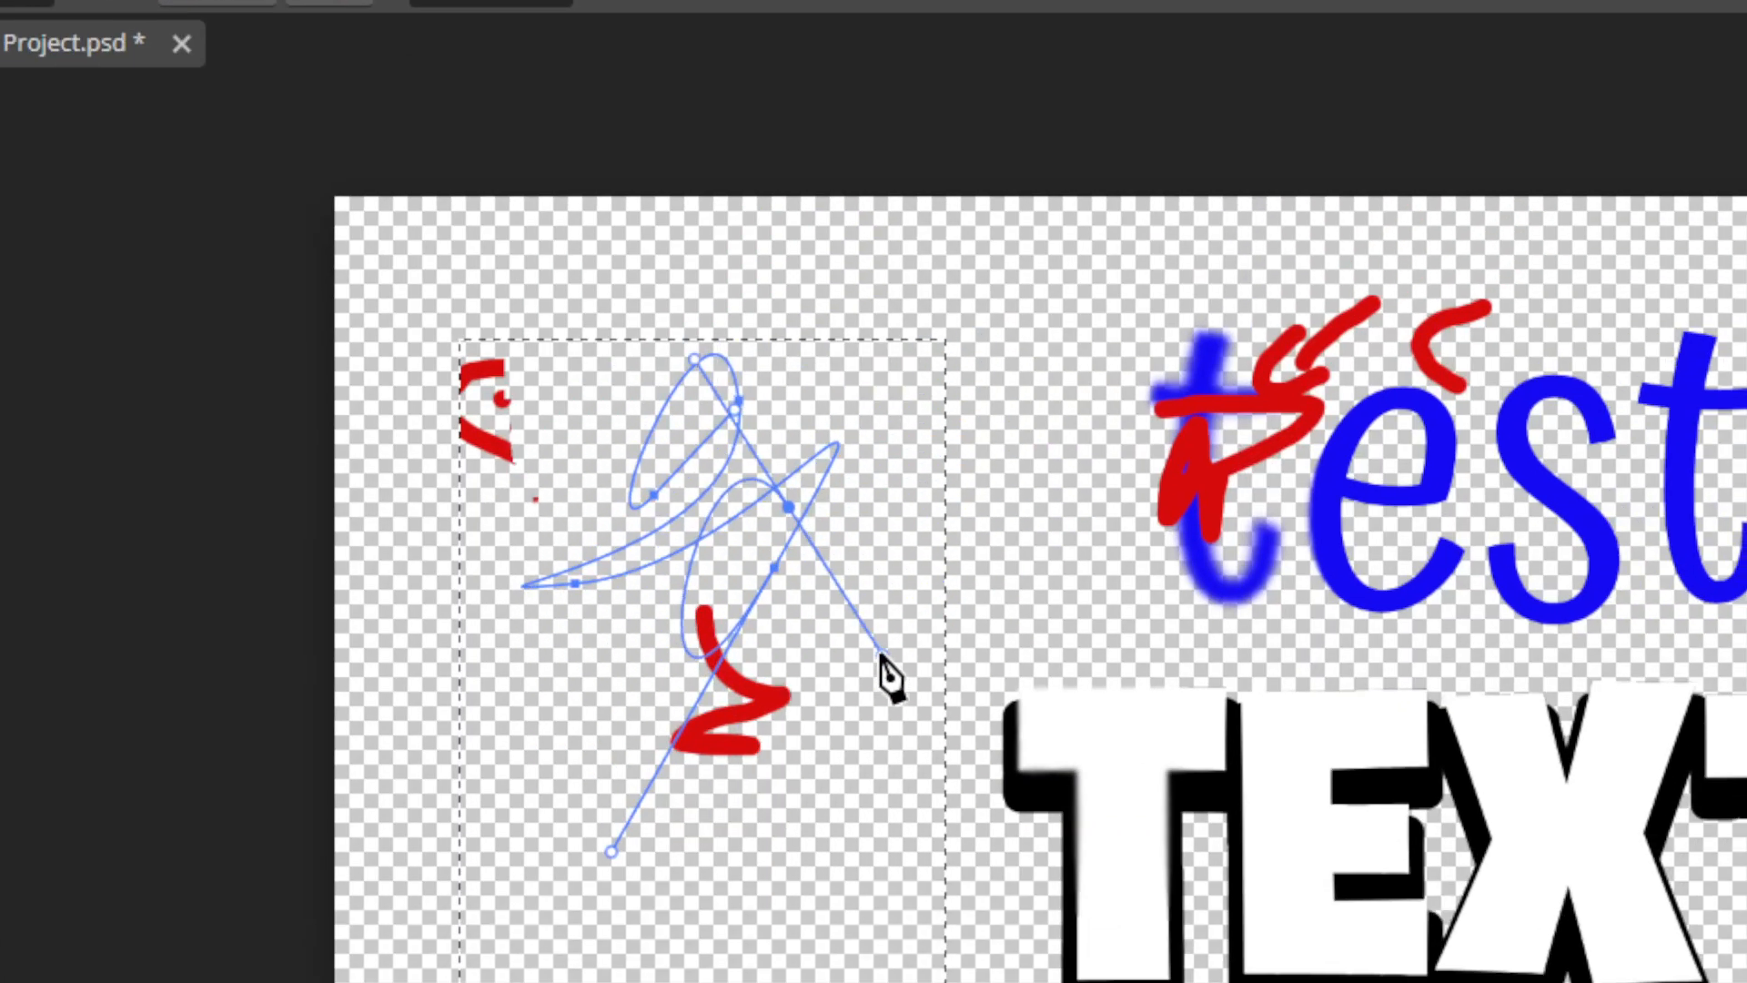
pyautogui.moveTo(883, 657); pyautogui.dragTo(884, 654)
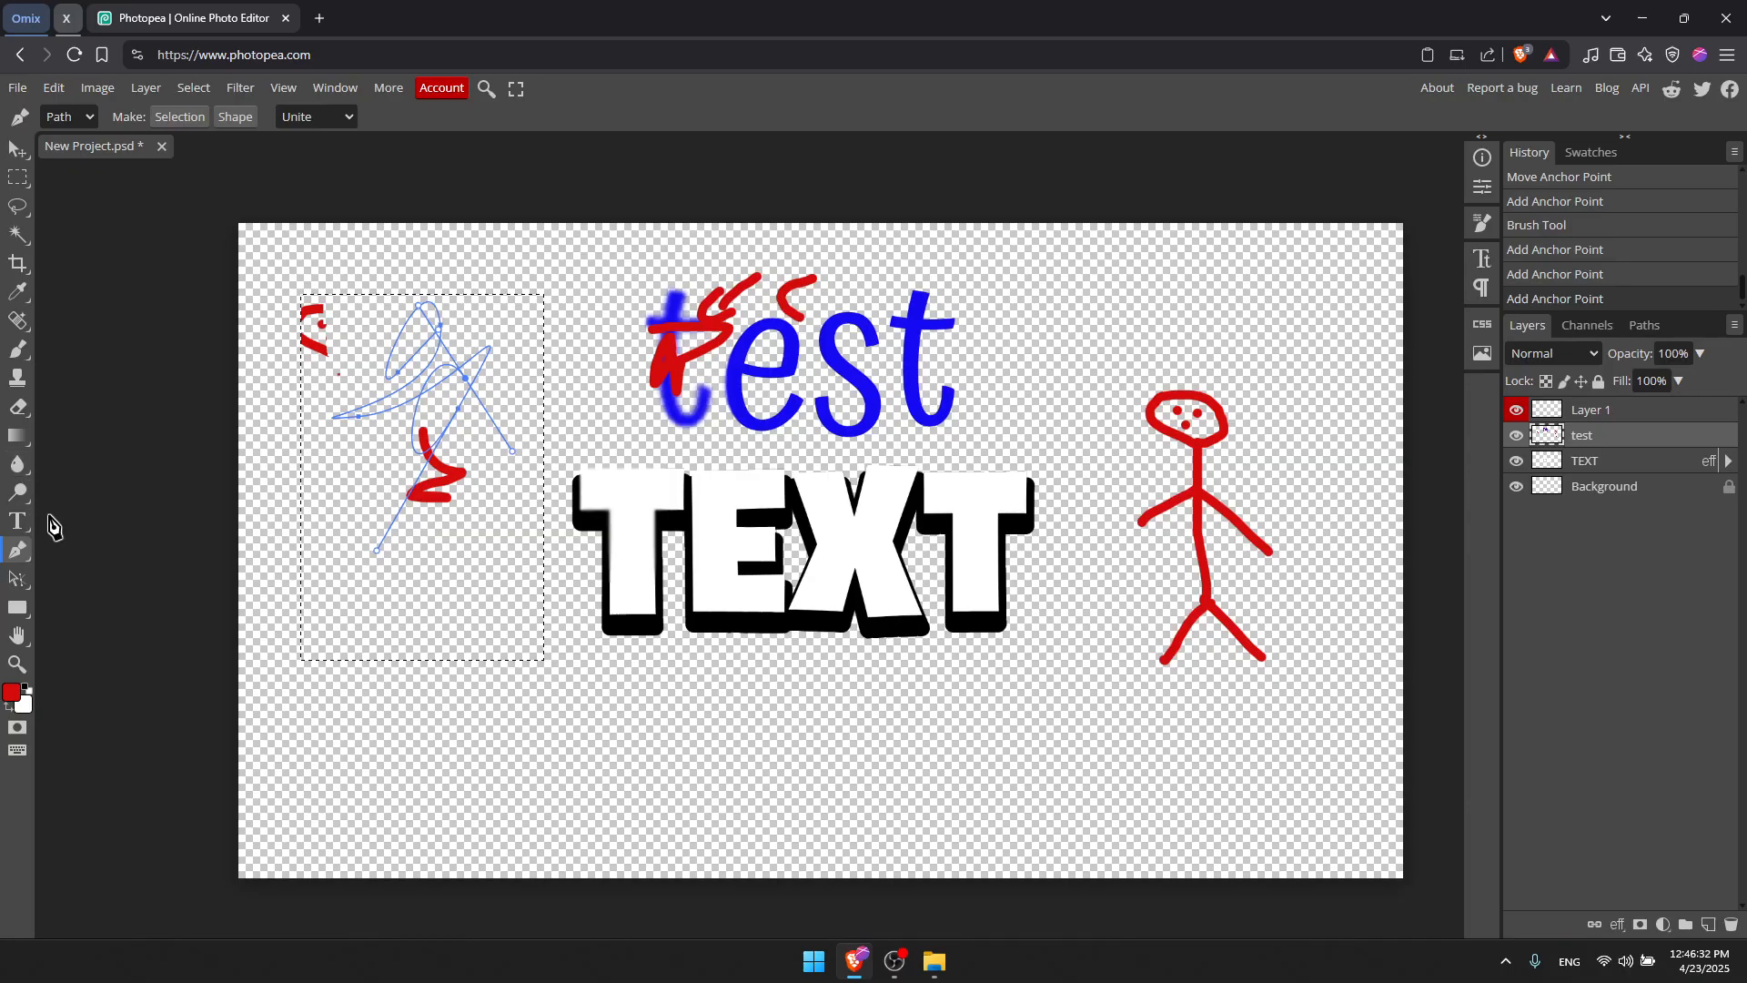
# Open the list of export formats for the project
pyautogui.scroll(-3, 102, 457)
pyautogui.scroll(5, 104, 459)
pyautogui.scroll(-2, 388, 465)
pyautogui.click(18, 88)
pyautogui.moveTo(76, 360)
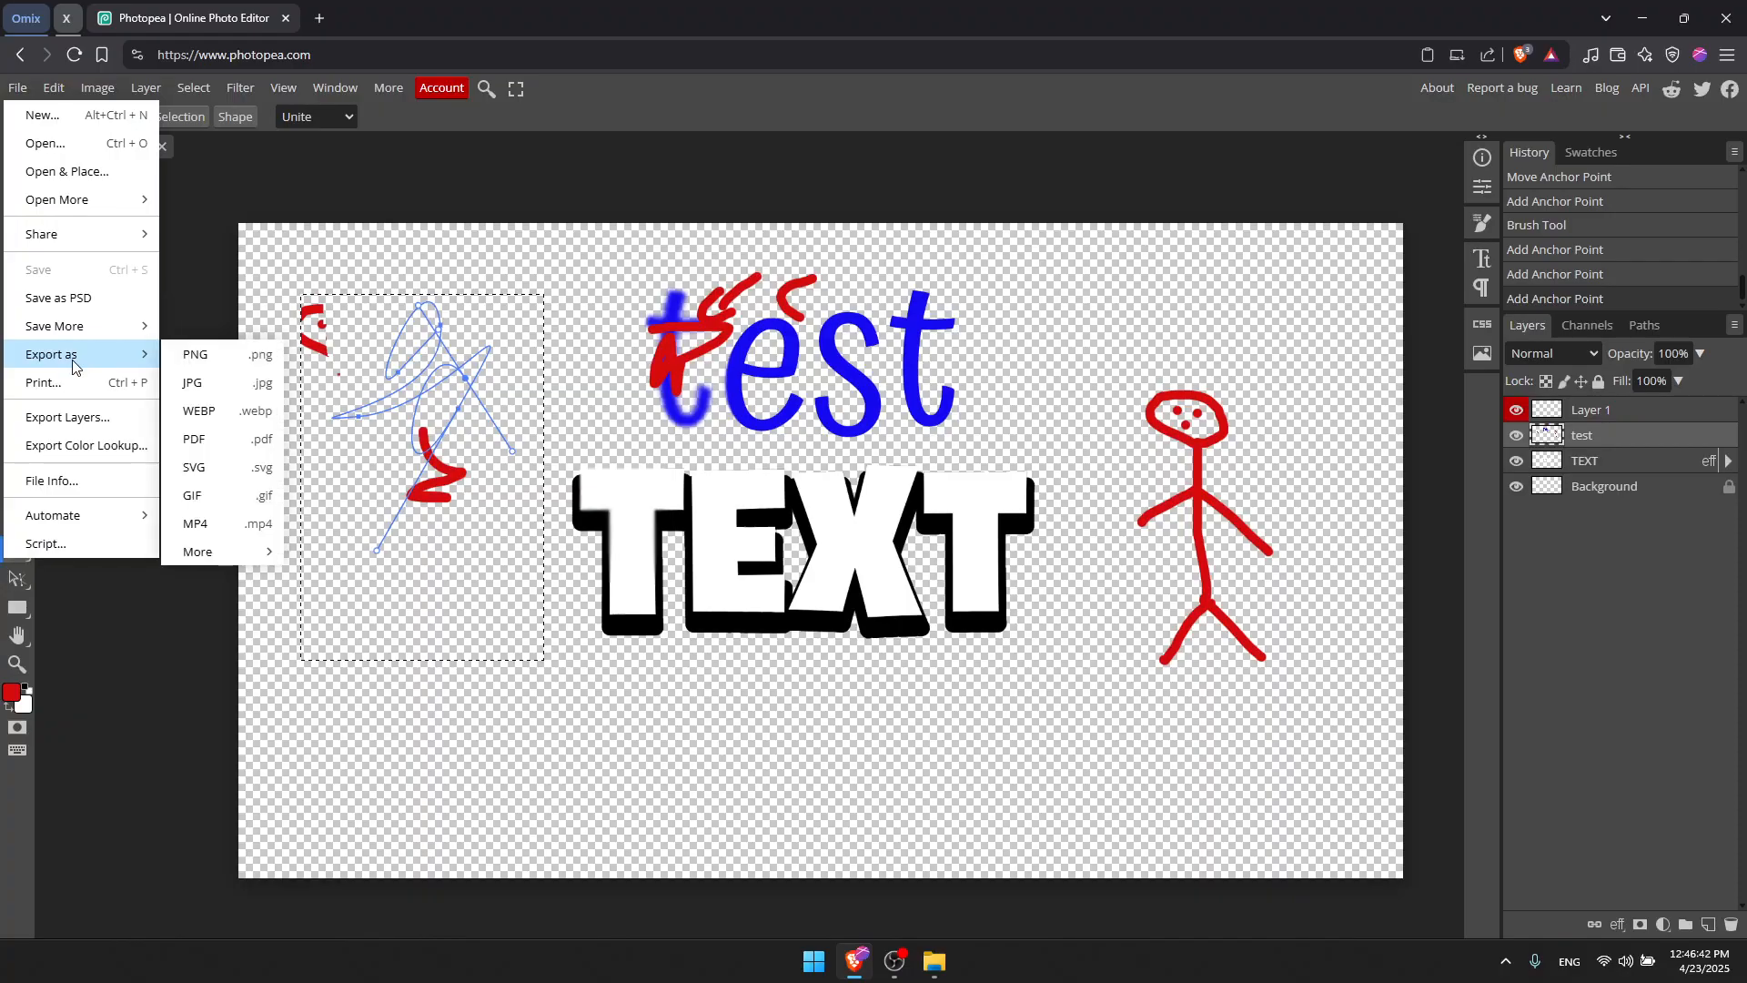